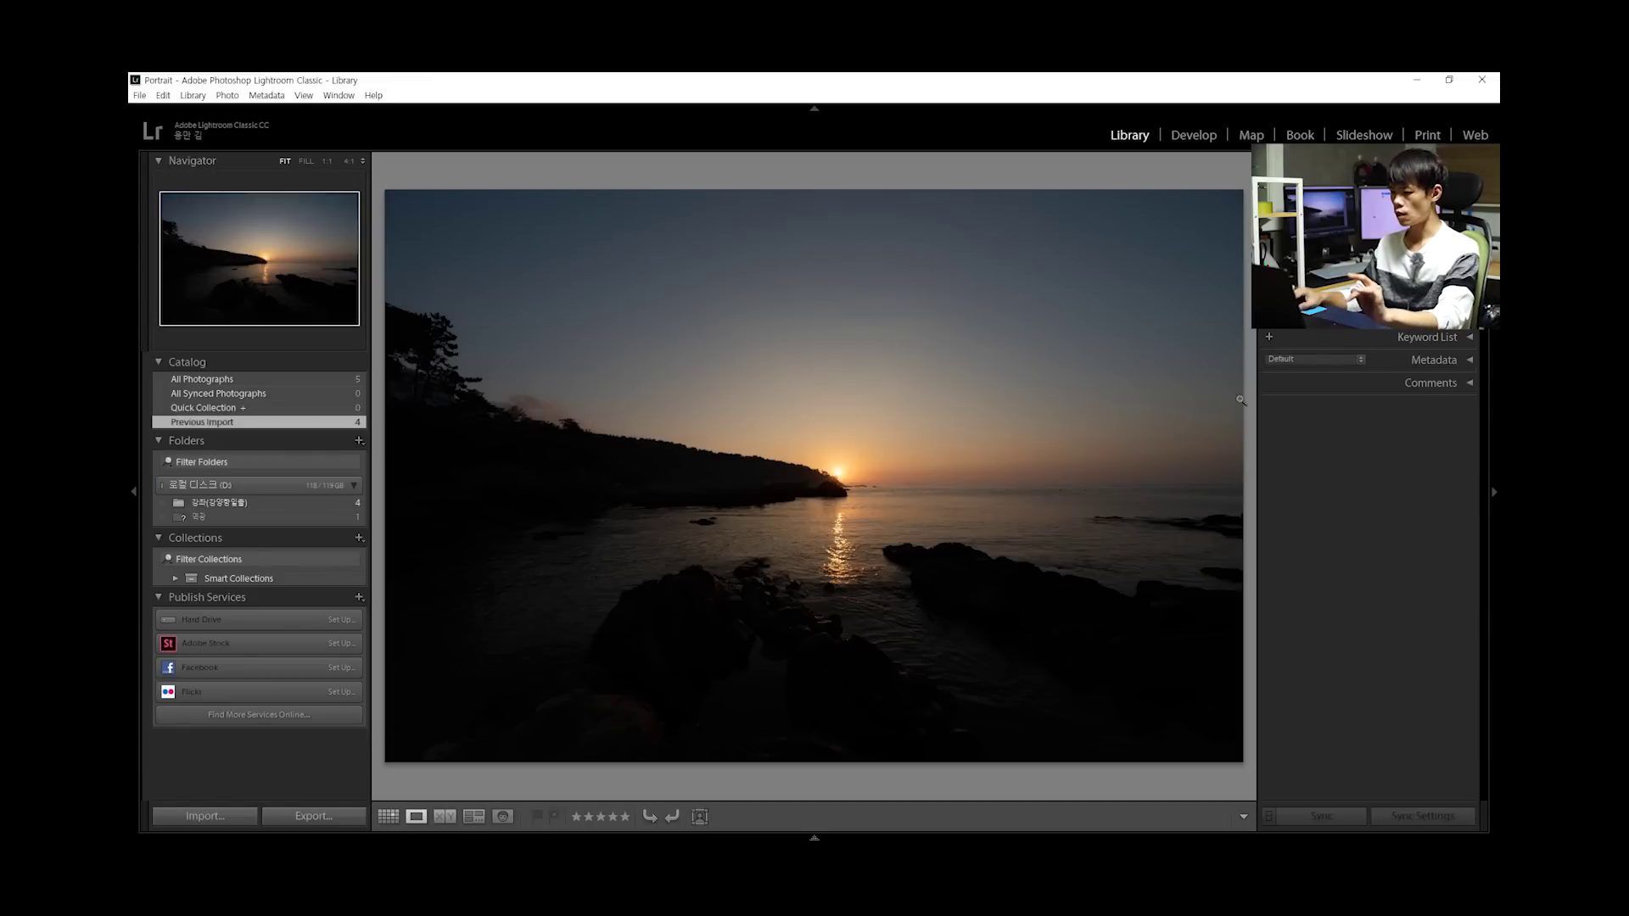
Try brightening the dark sunset photo in Develop with exposure values up to +3.79, and reset its adjustments
click(1196, 141)
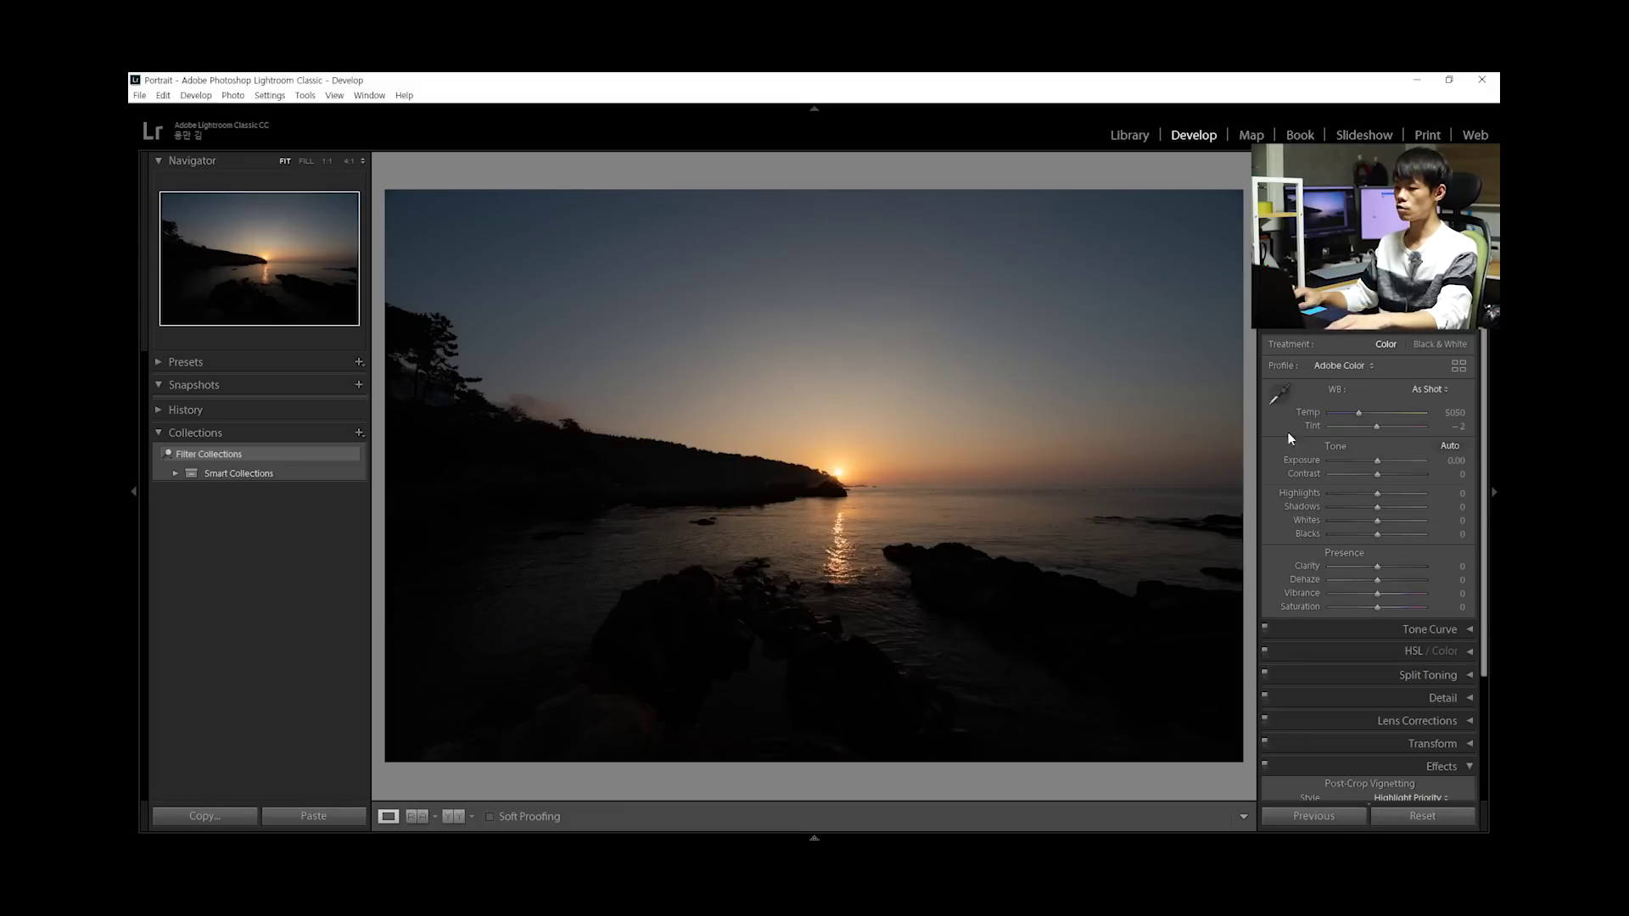
drag(1377, 459, 1394, 462)
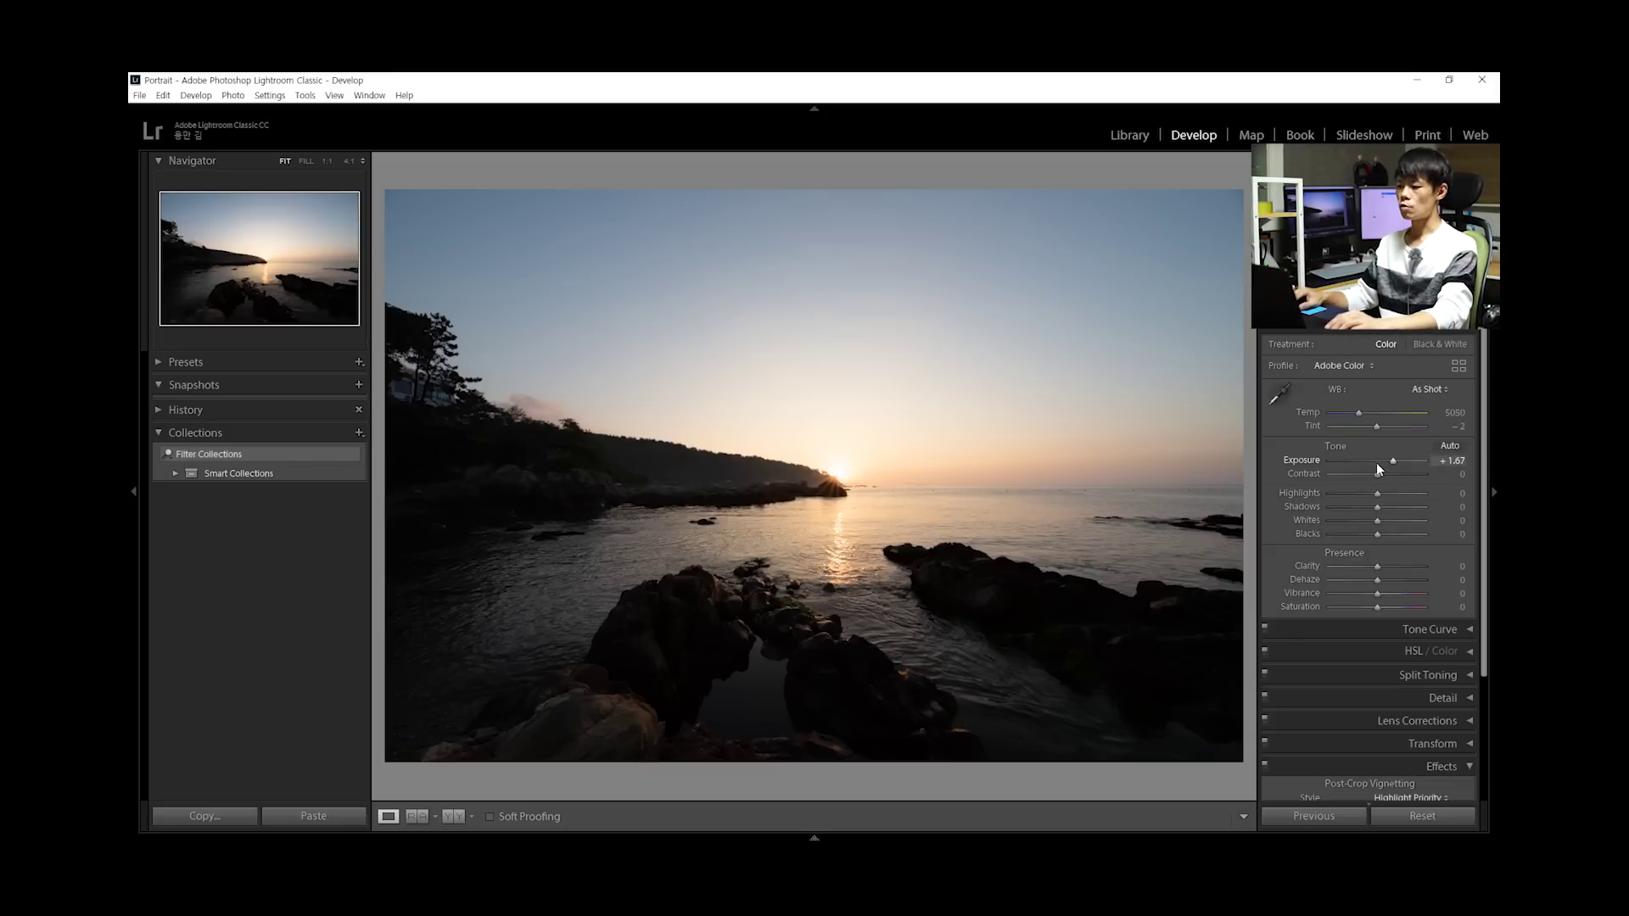
drag(1393, 462, 1413, 467)
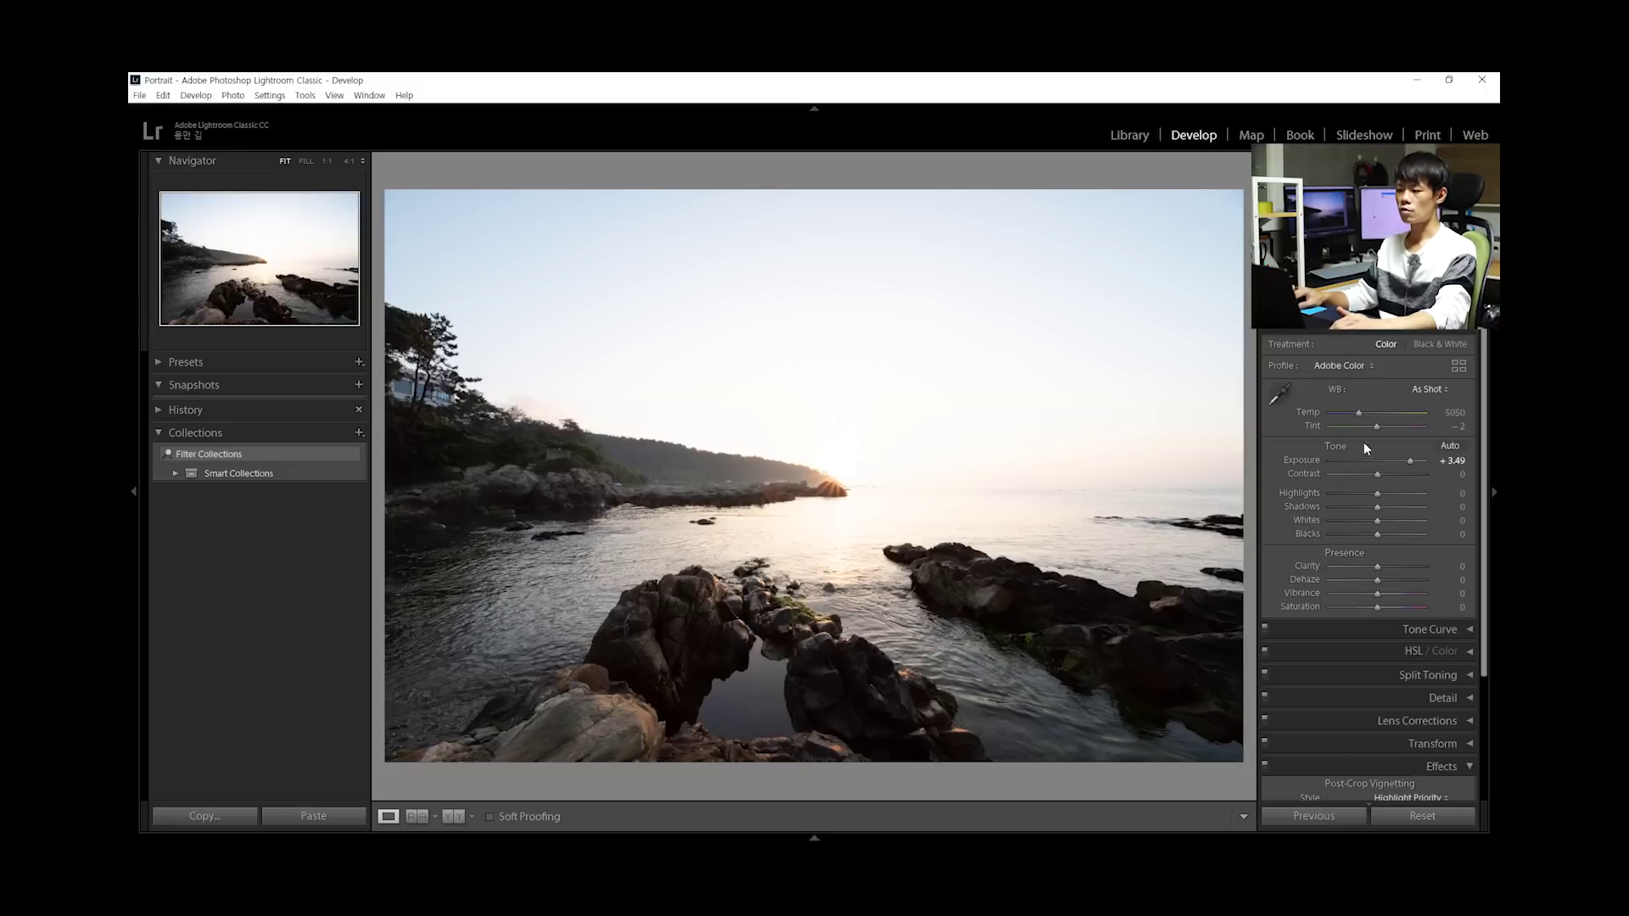
drag(1410, 461, 1379, 461)
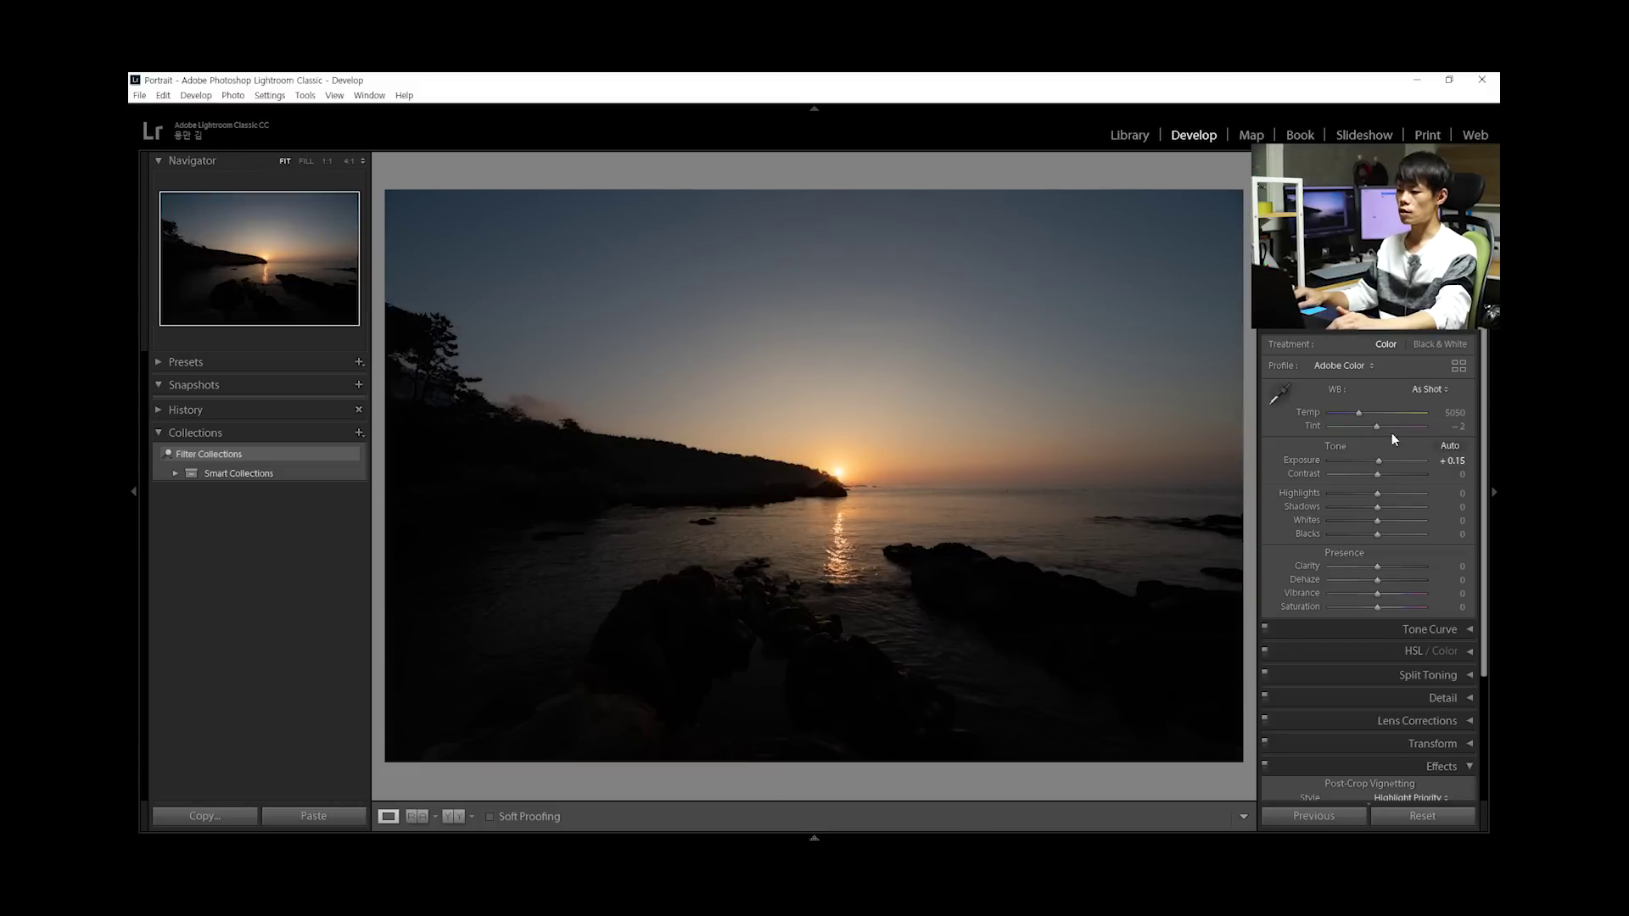
drag(1379, 462, 1412, 462)
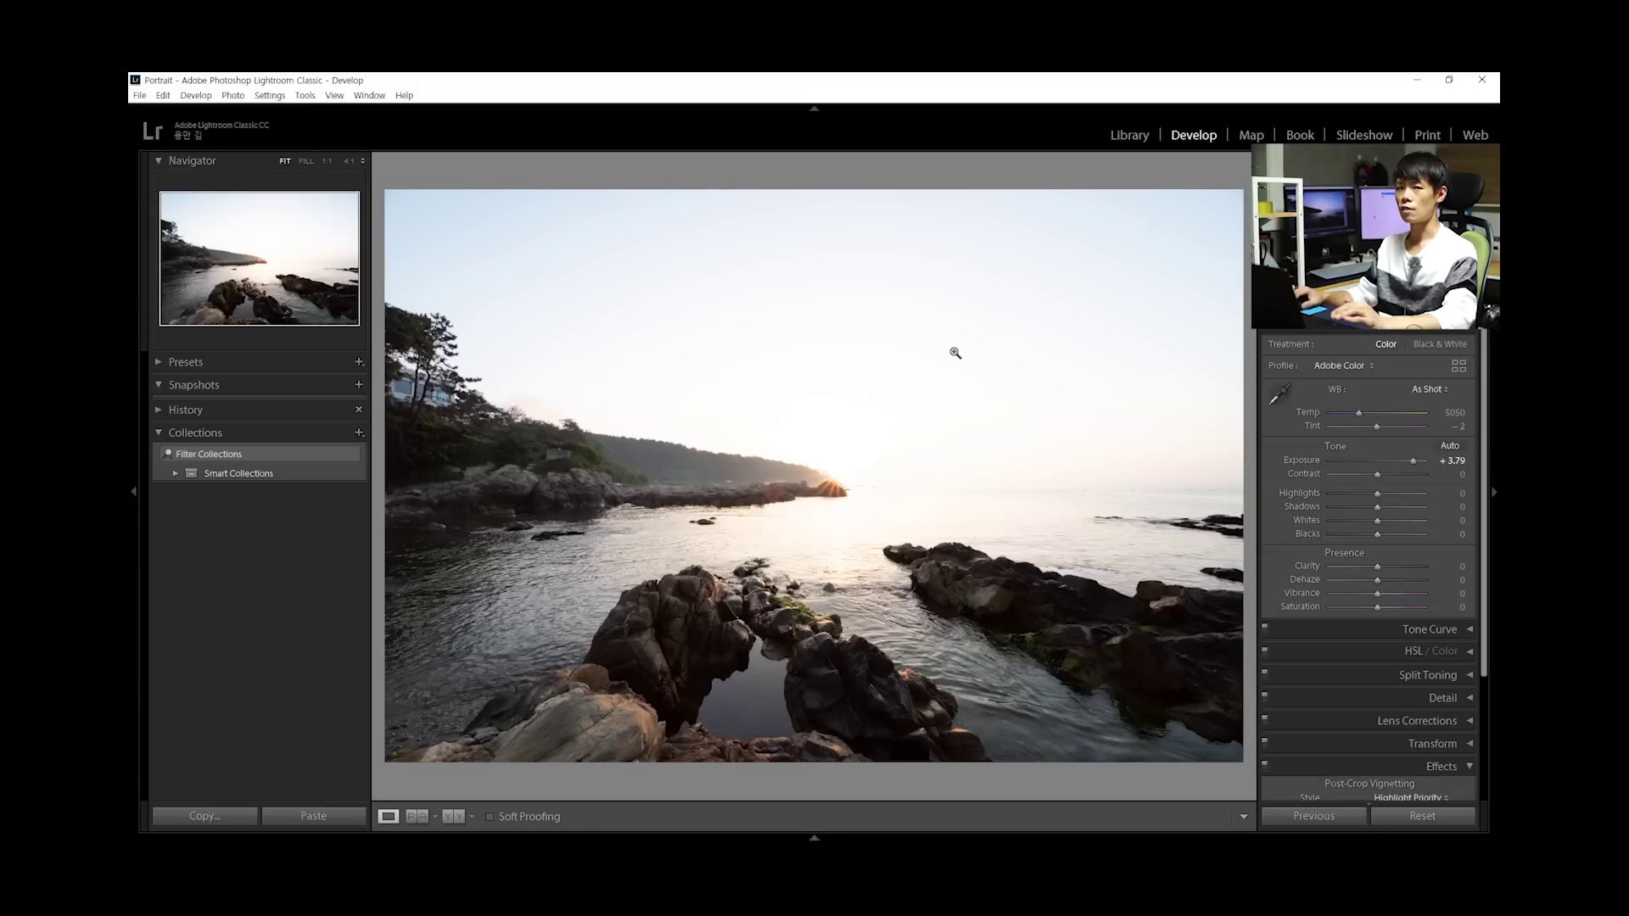
click(1422, 817)
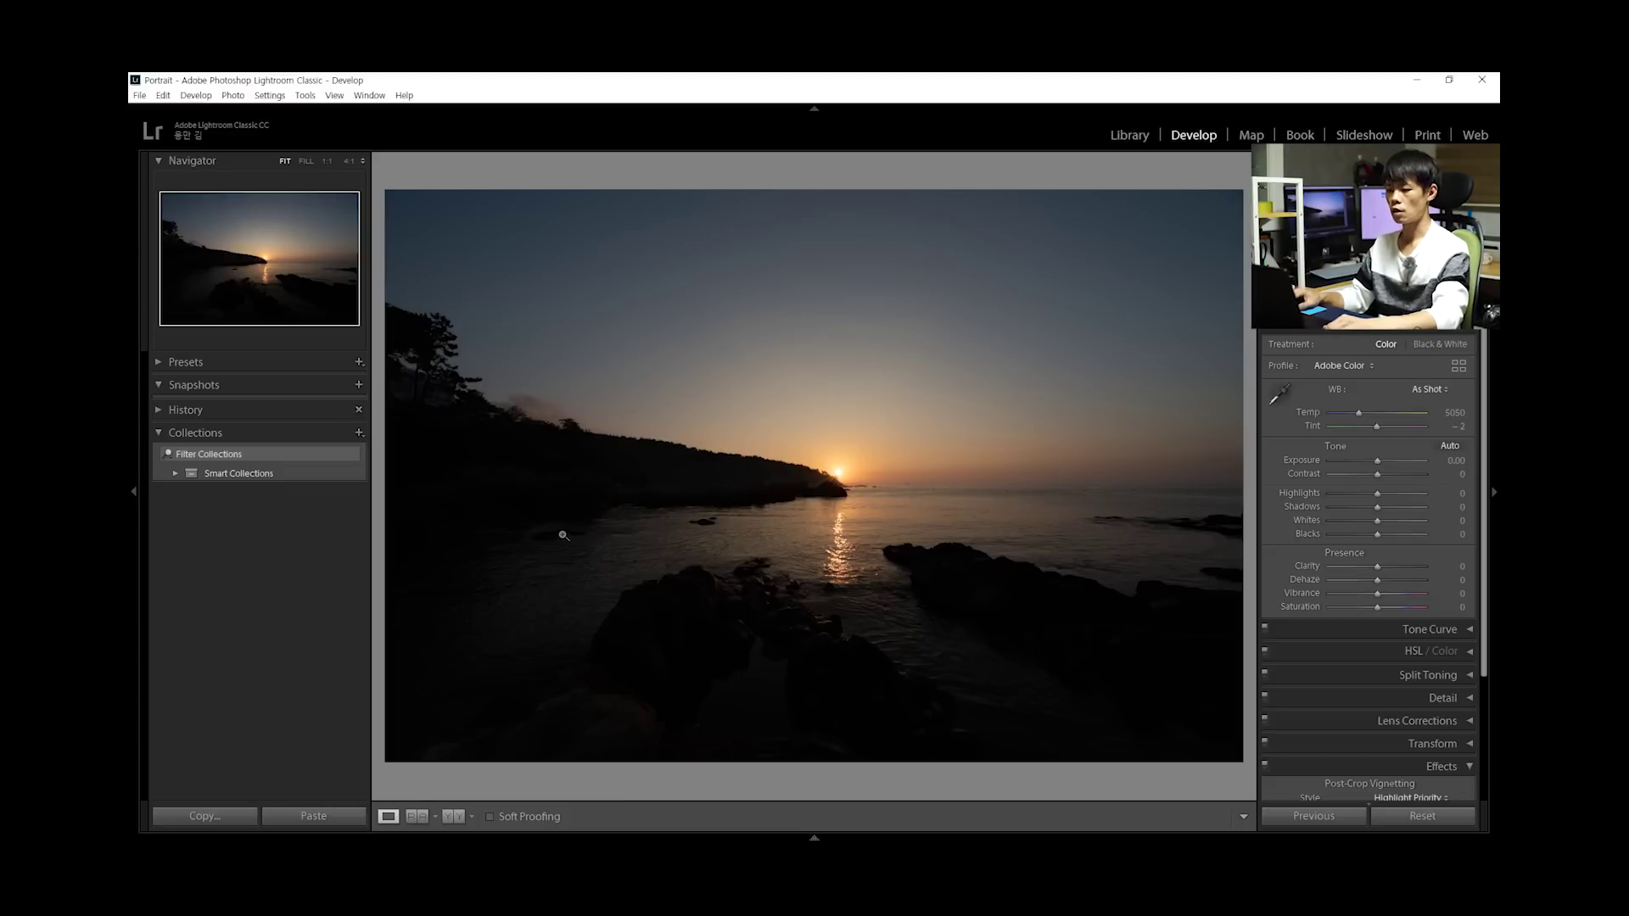
View the three bracketed sunset exposures in the Library one by one with the filmstrip shown, ending on the darkest
click(1128, 135)
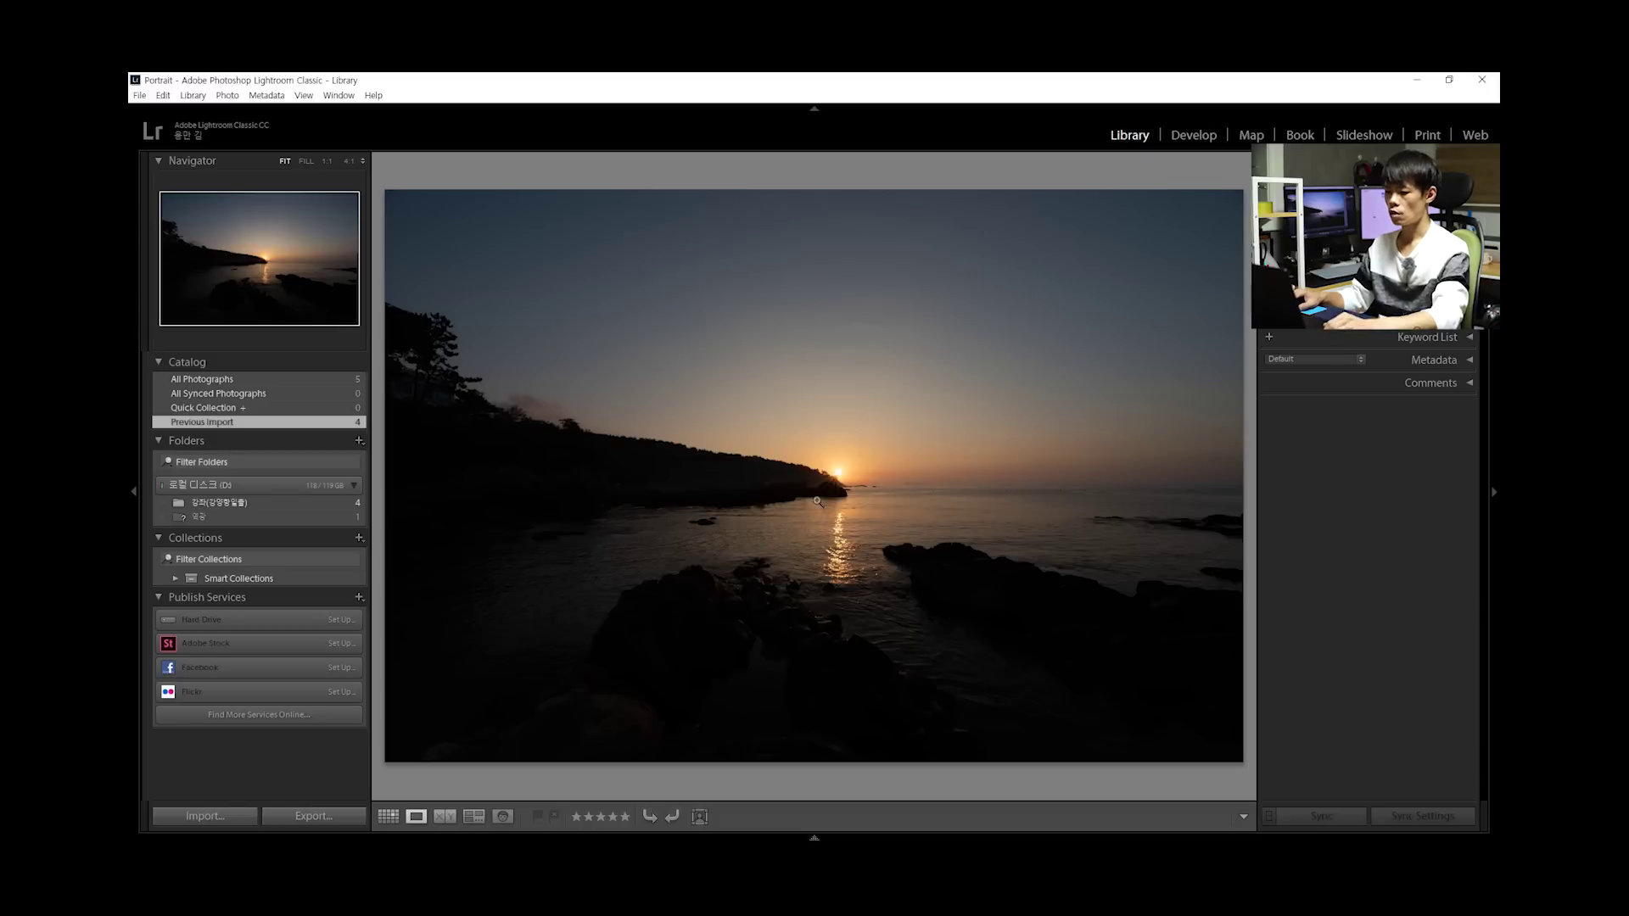
click(814, 838)
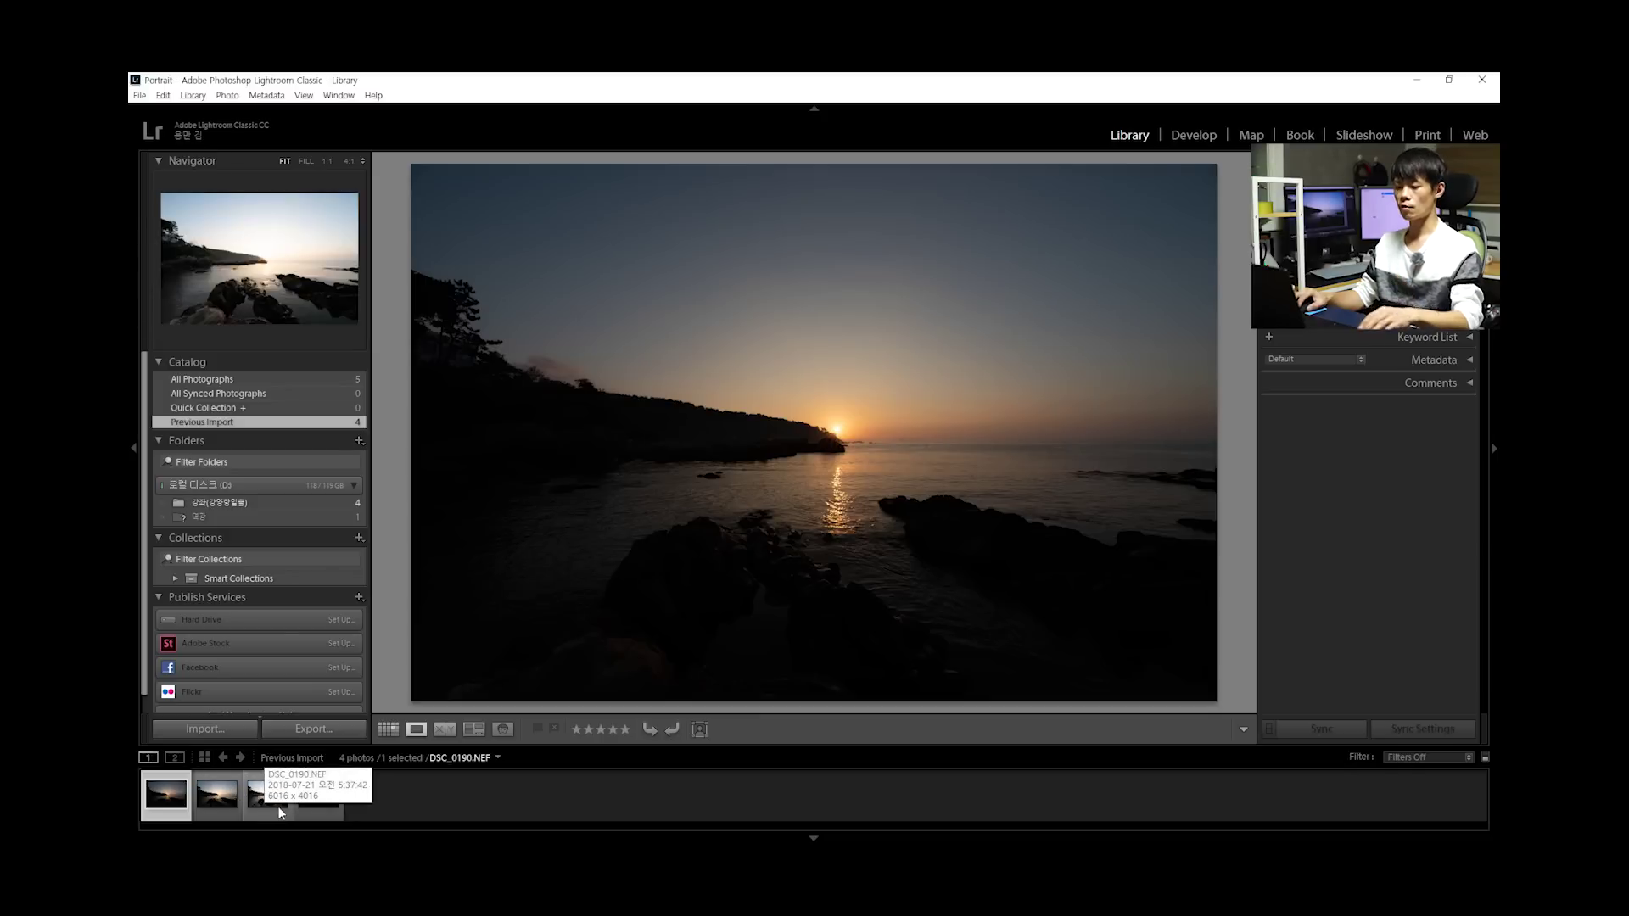
click(211, 796)
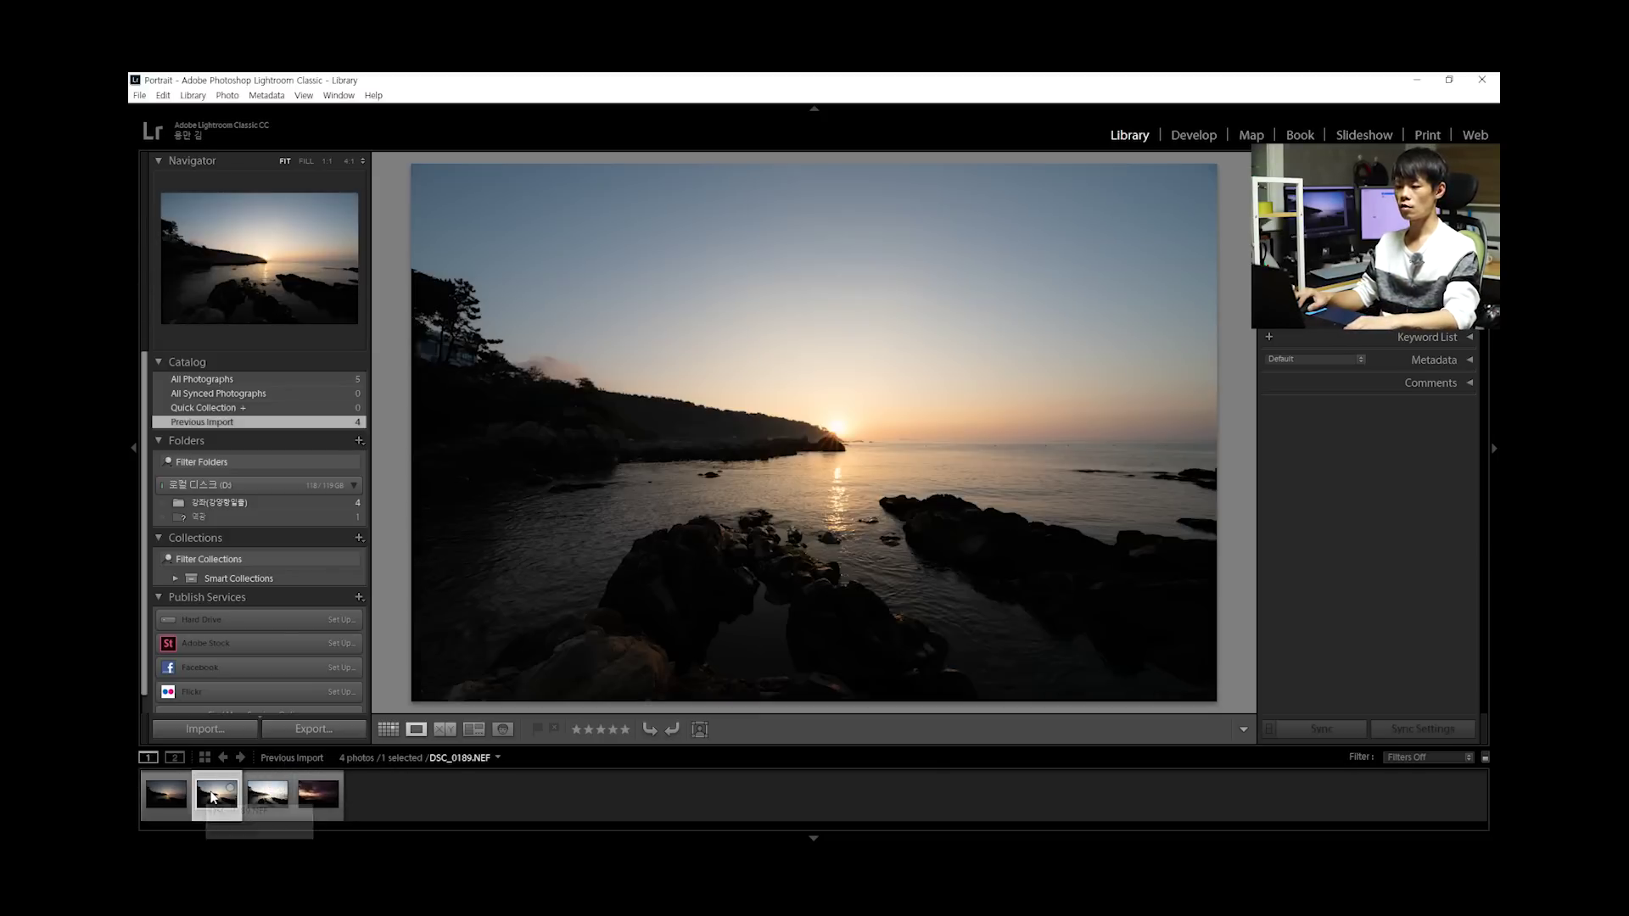
click(262, 802)
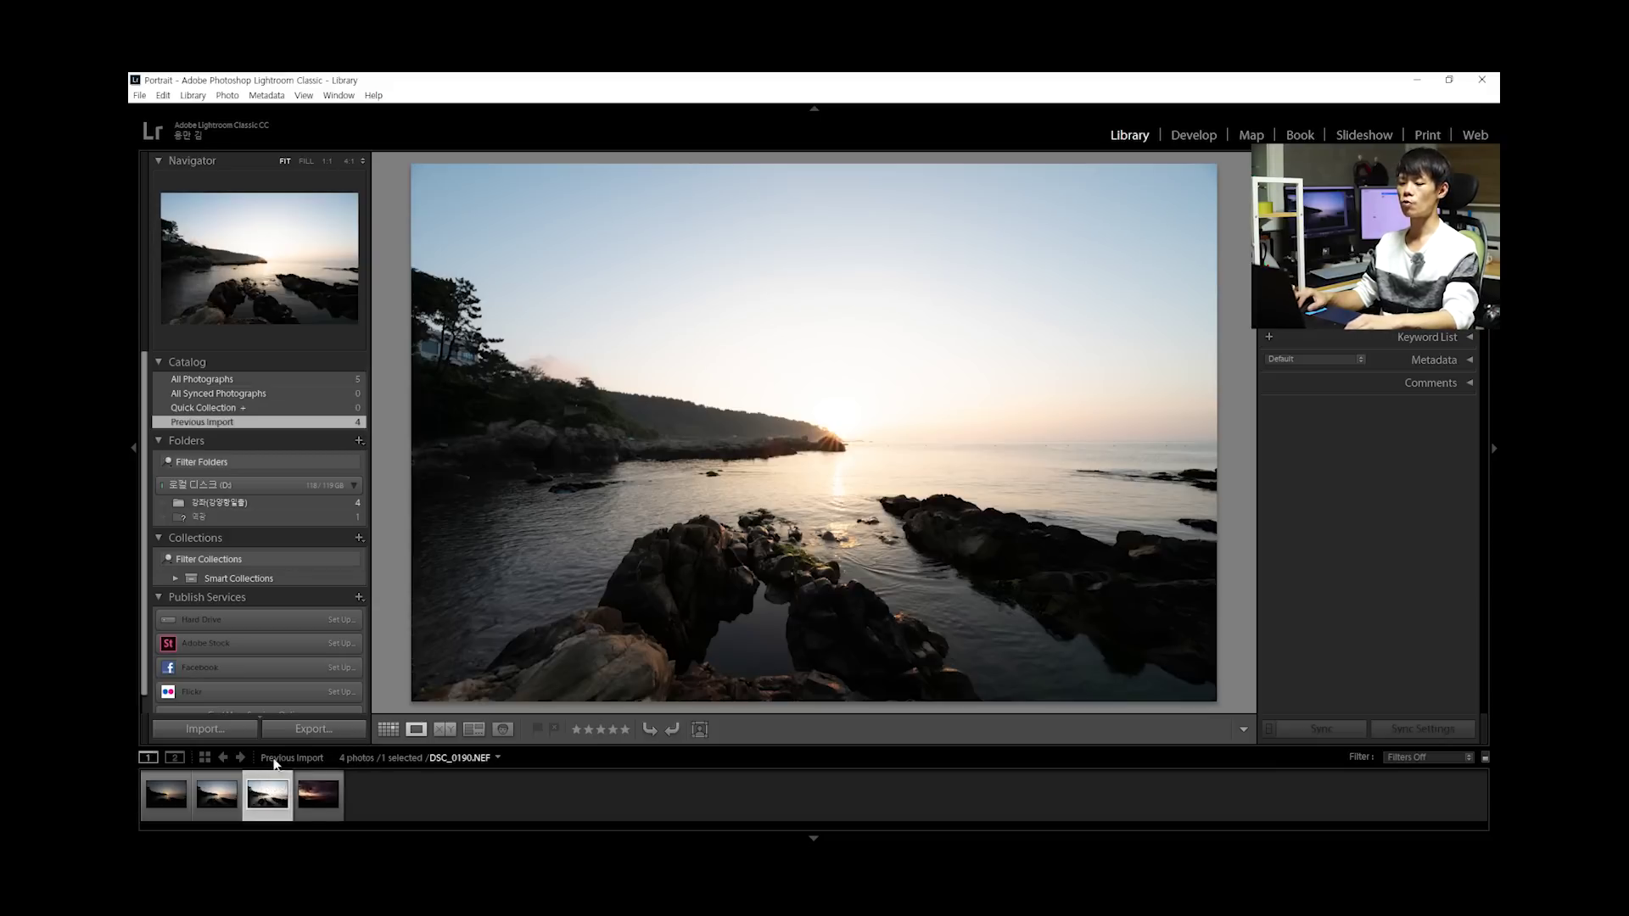
click(166, 798)
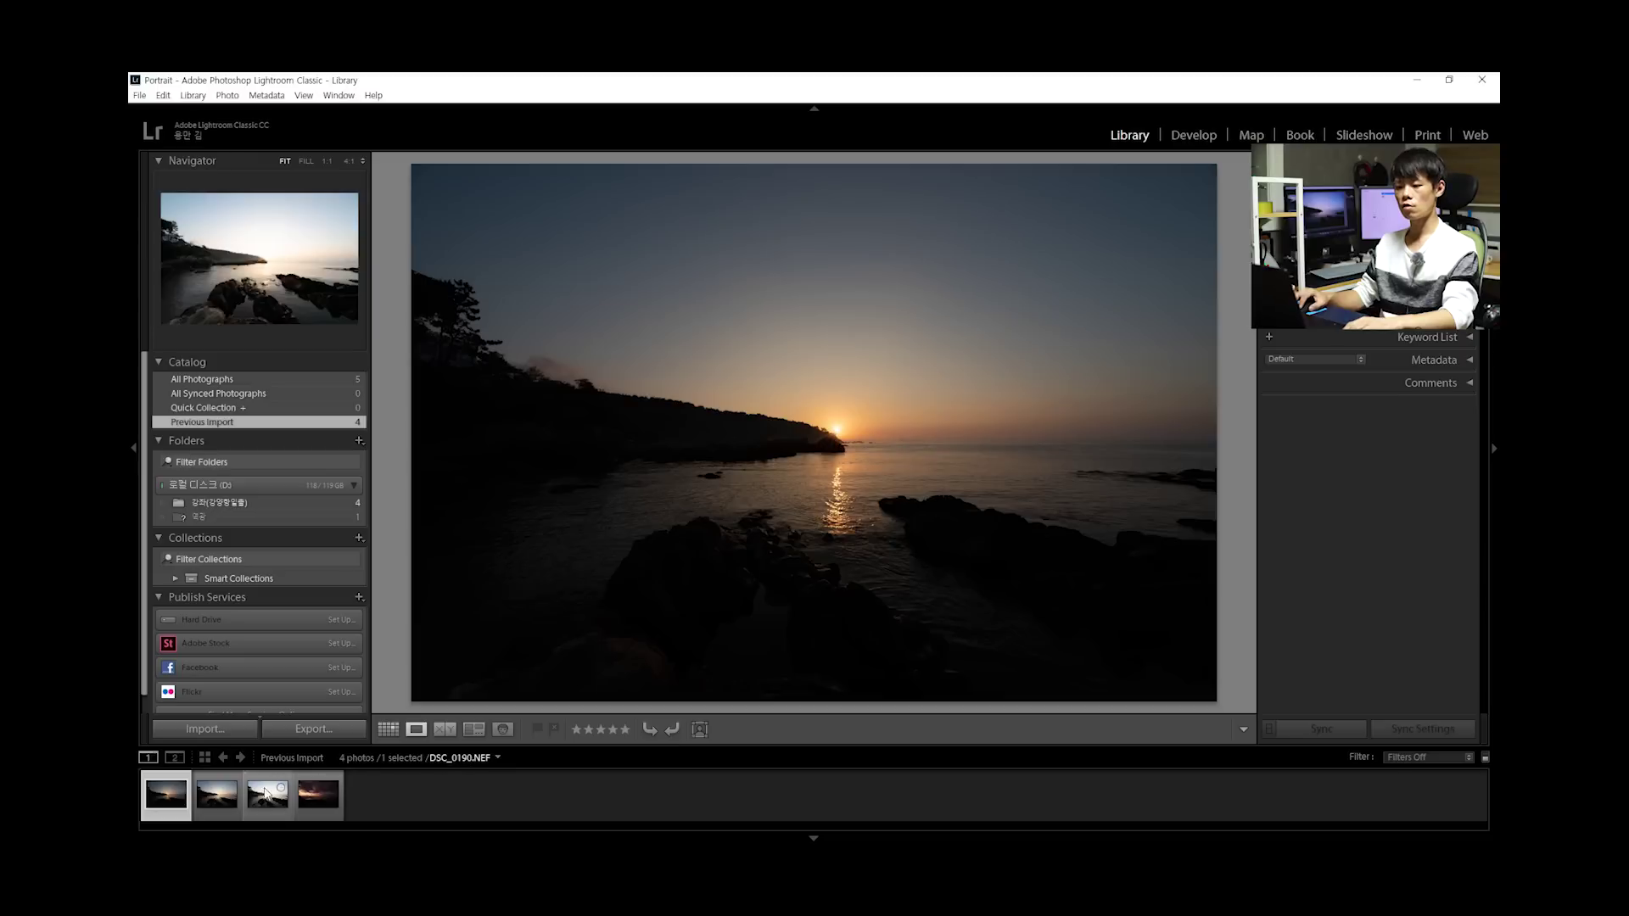
Select the three bracketed exposures DSC_0188 to DSC_0190 together and open an HDR photo merge for them
shift+click(267, 794)
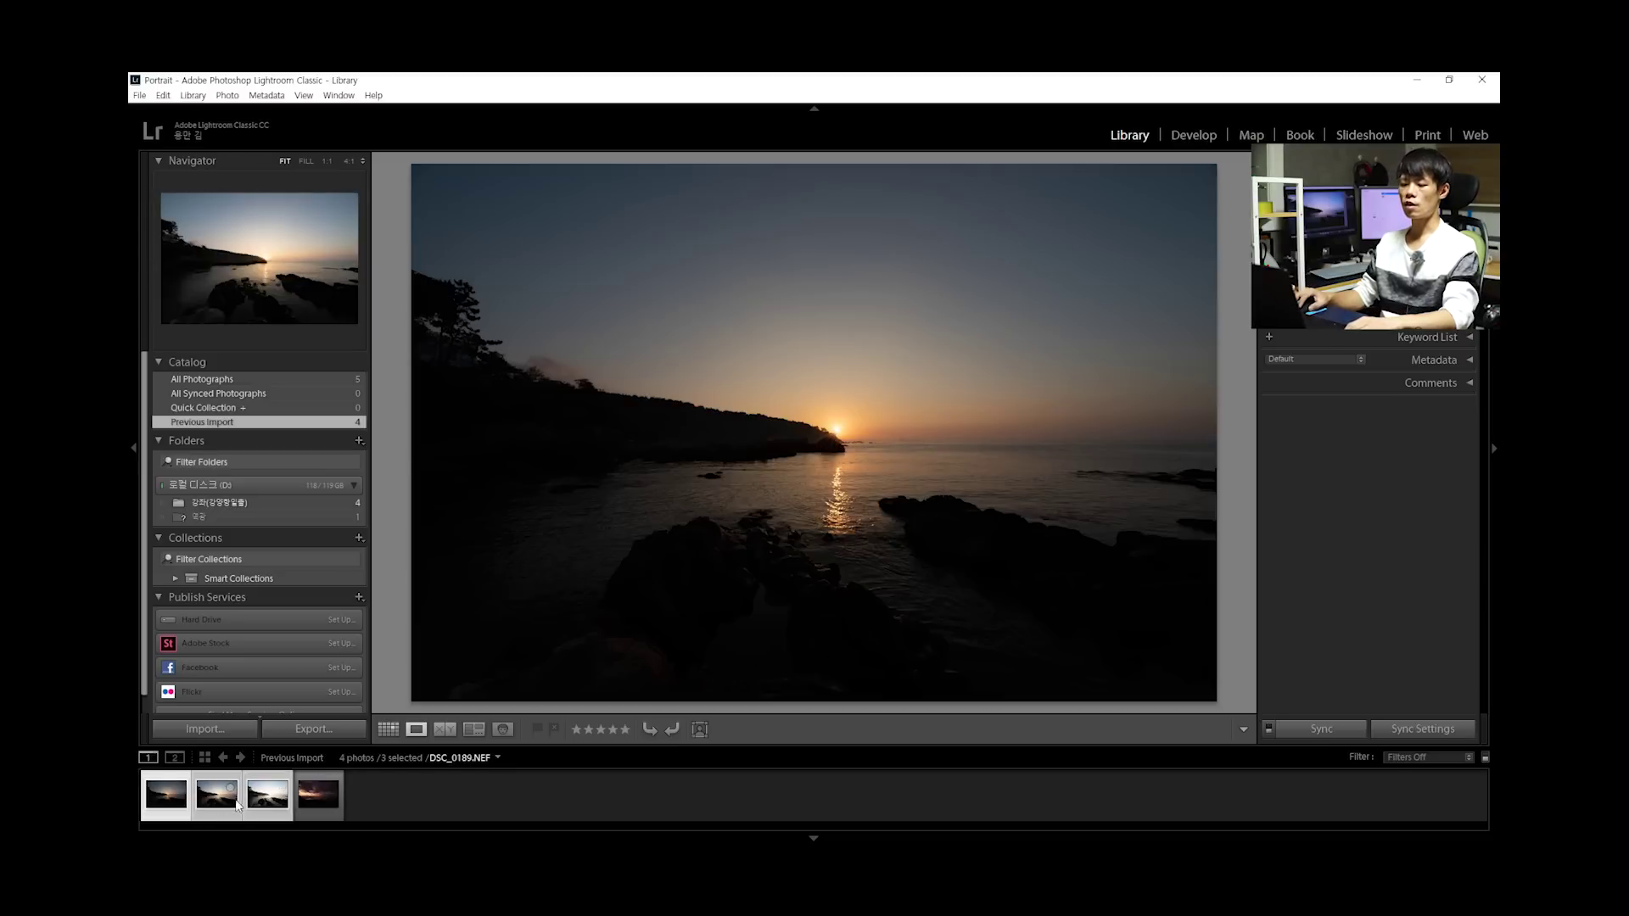
ctrl+click(261, 805)
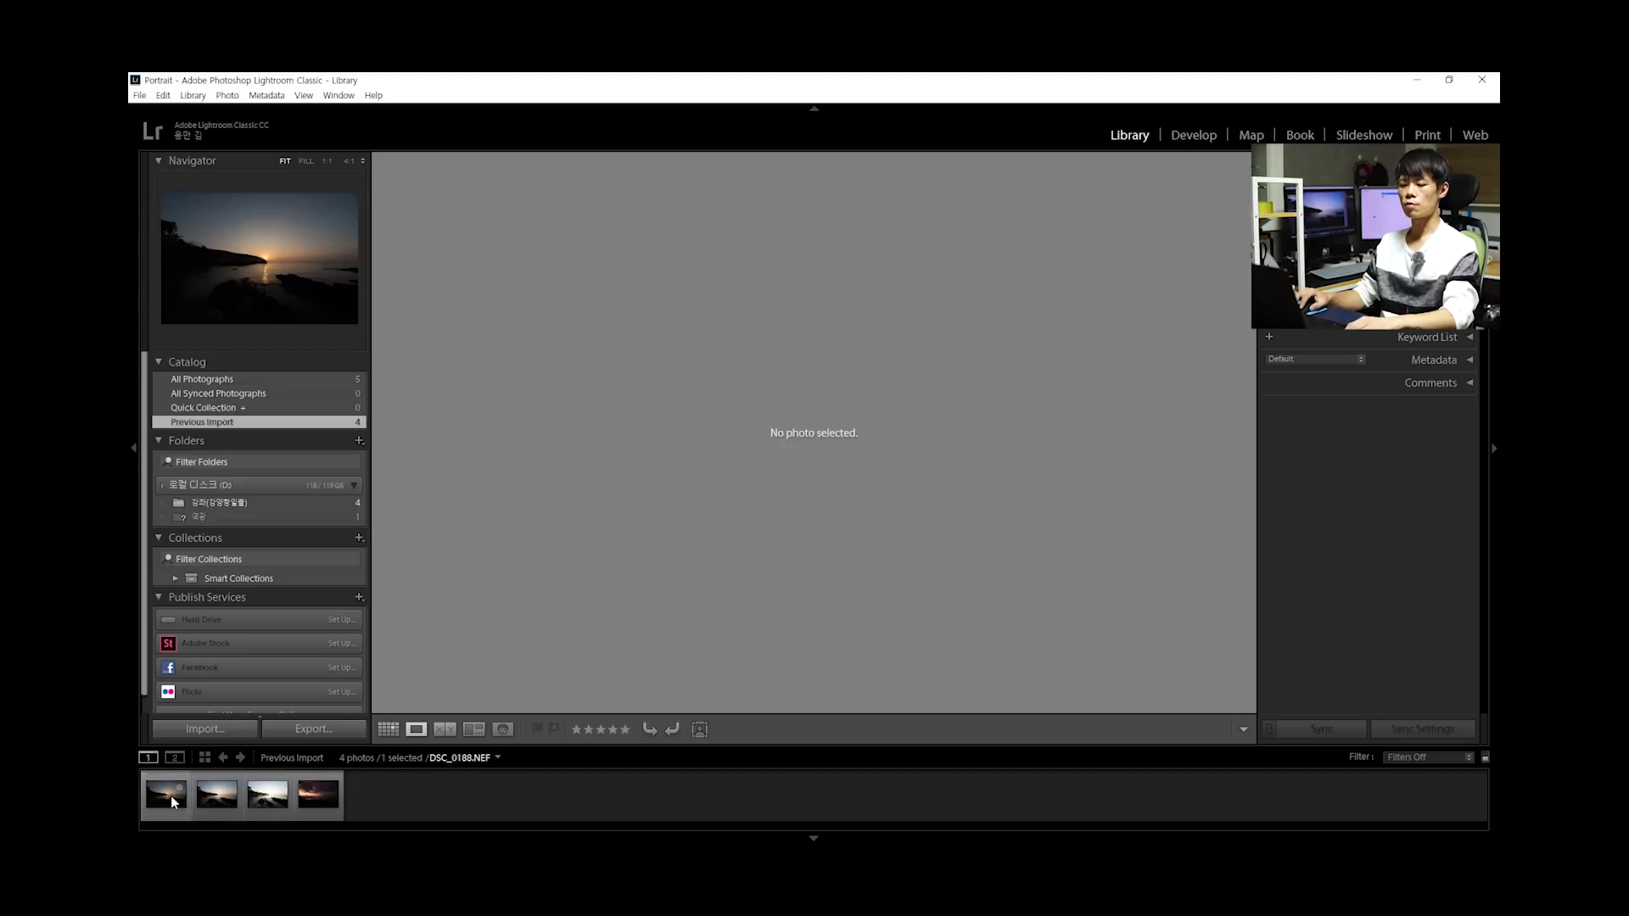
ctrl+click(264, 802)
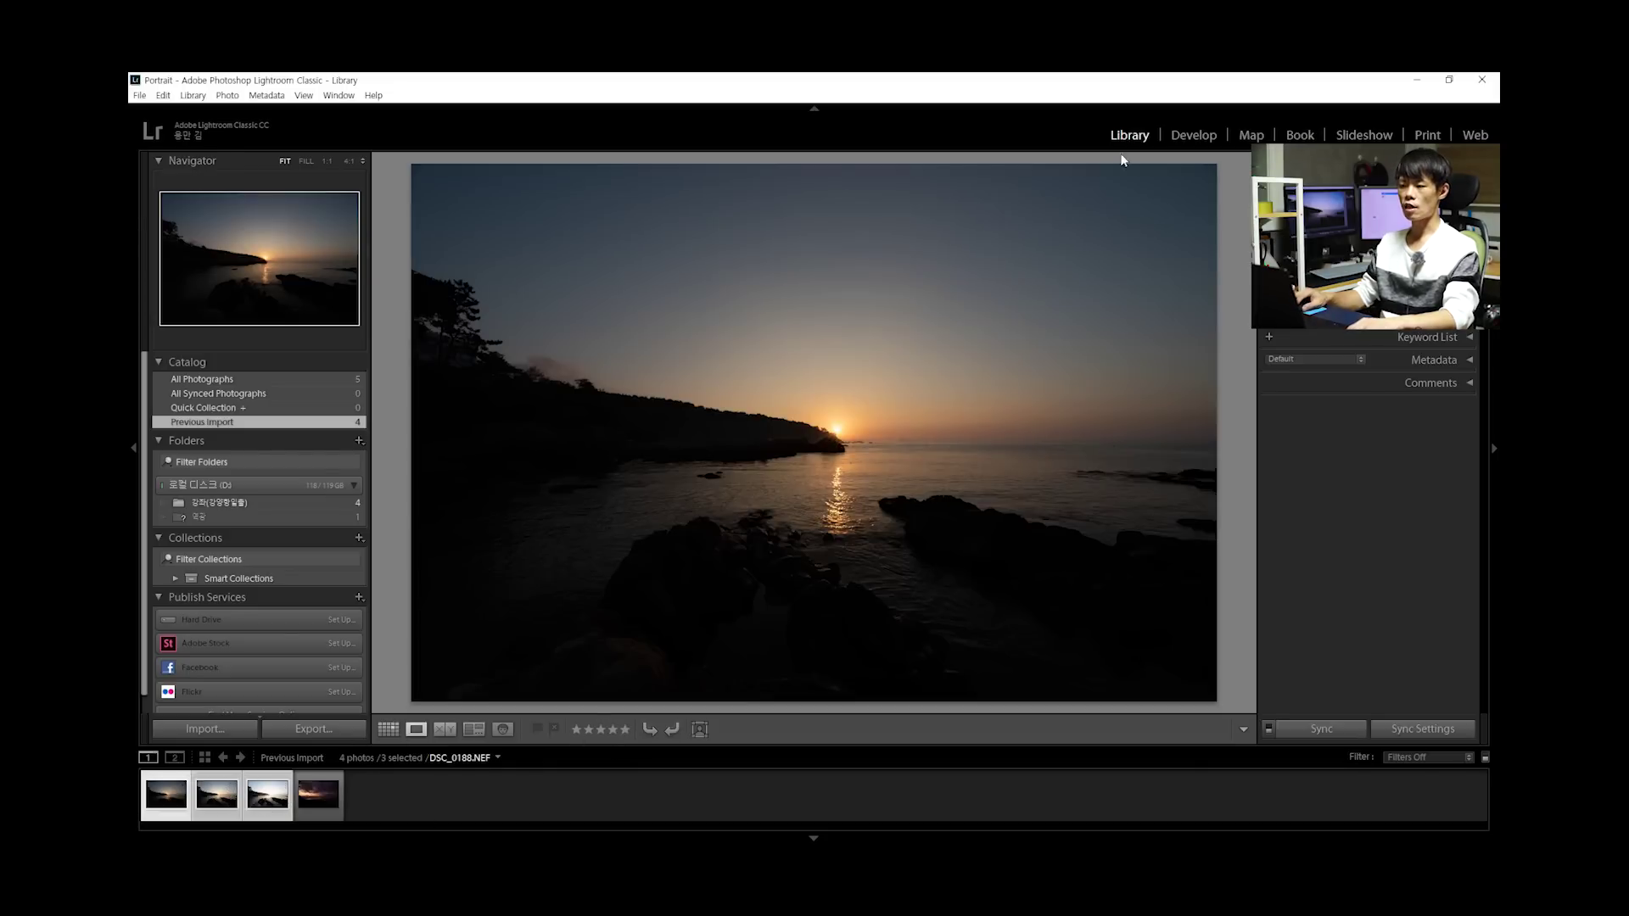
right_click(280, 786)
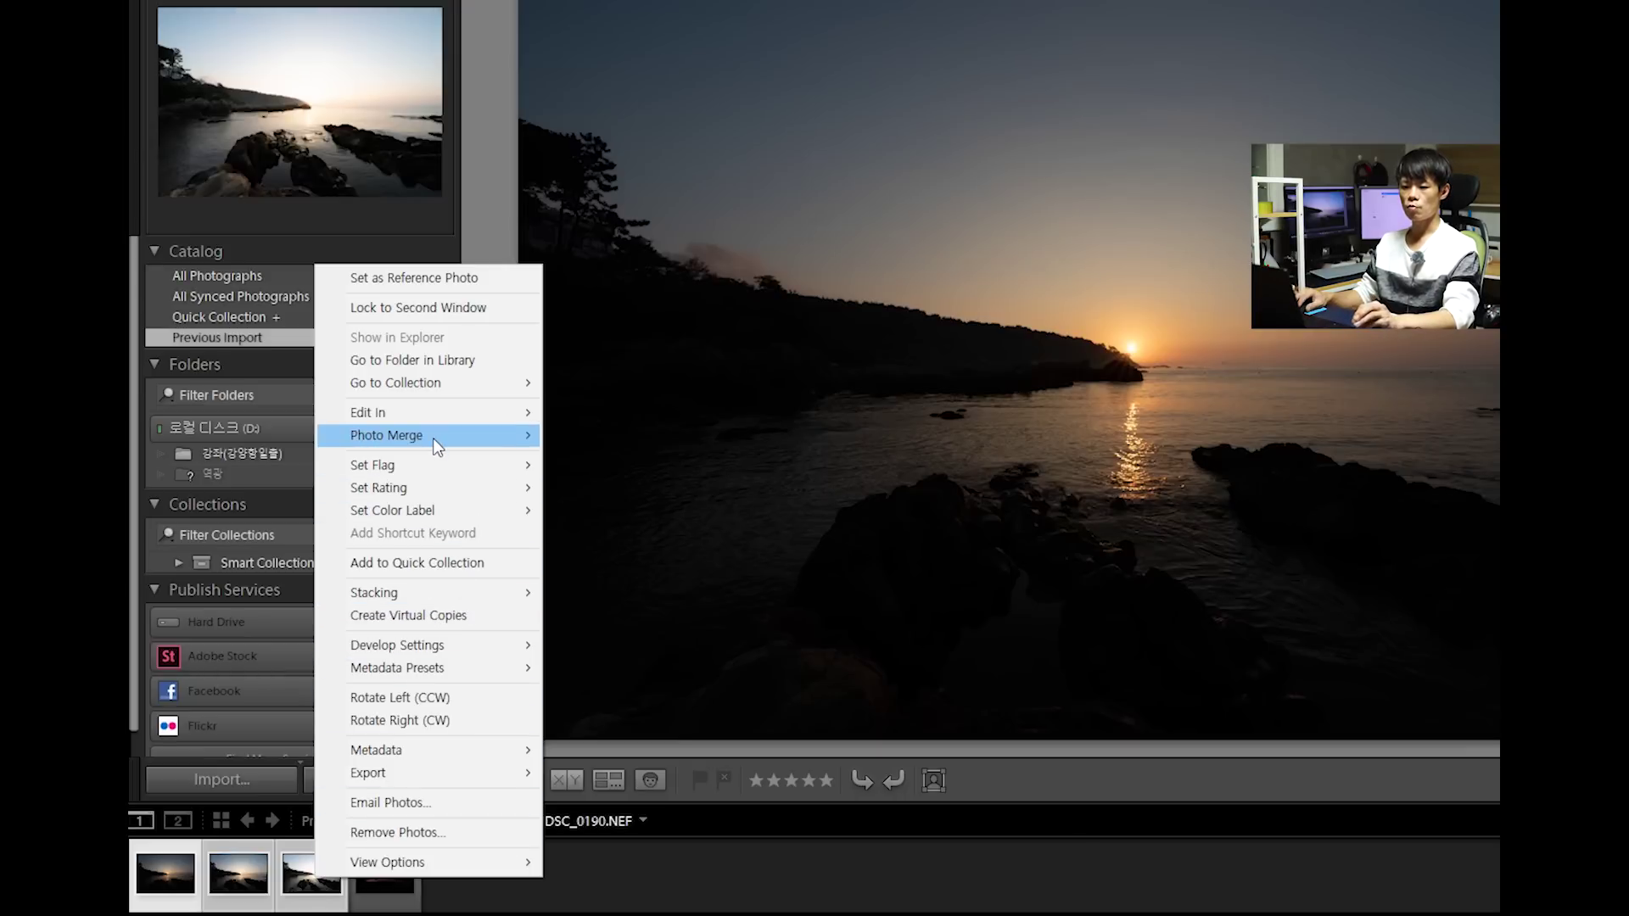
mouse_move(432, 443)
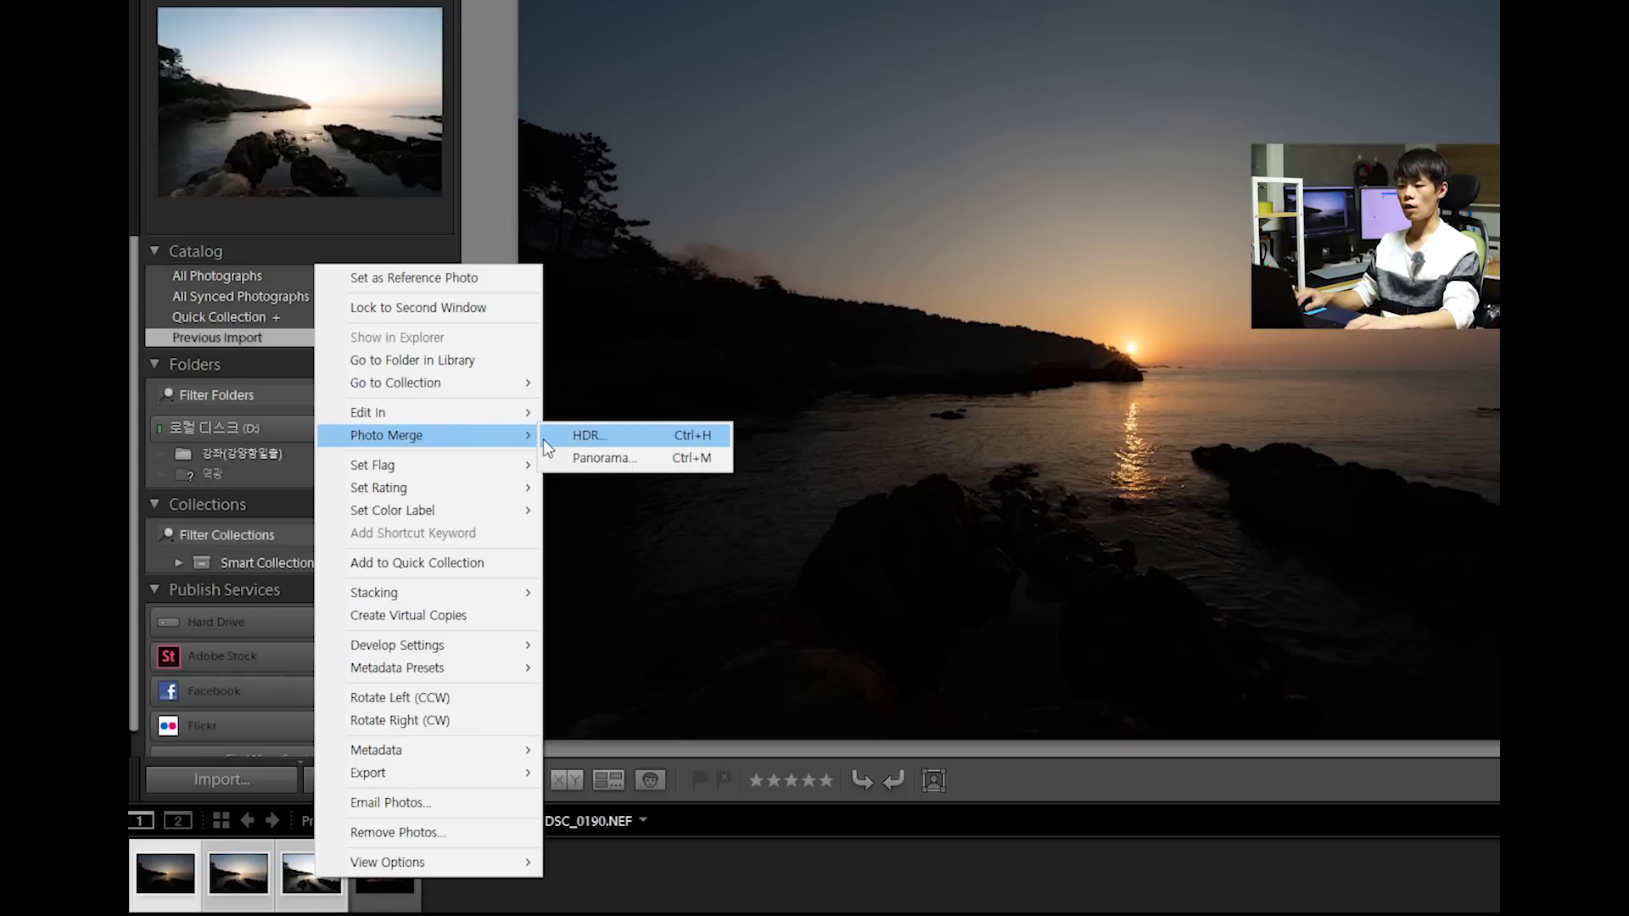
click(567, 439)
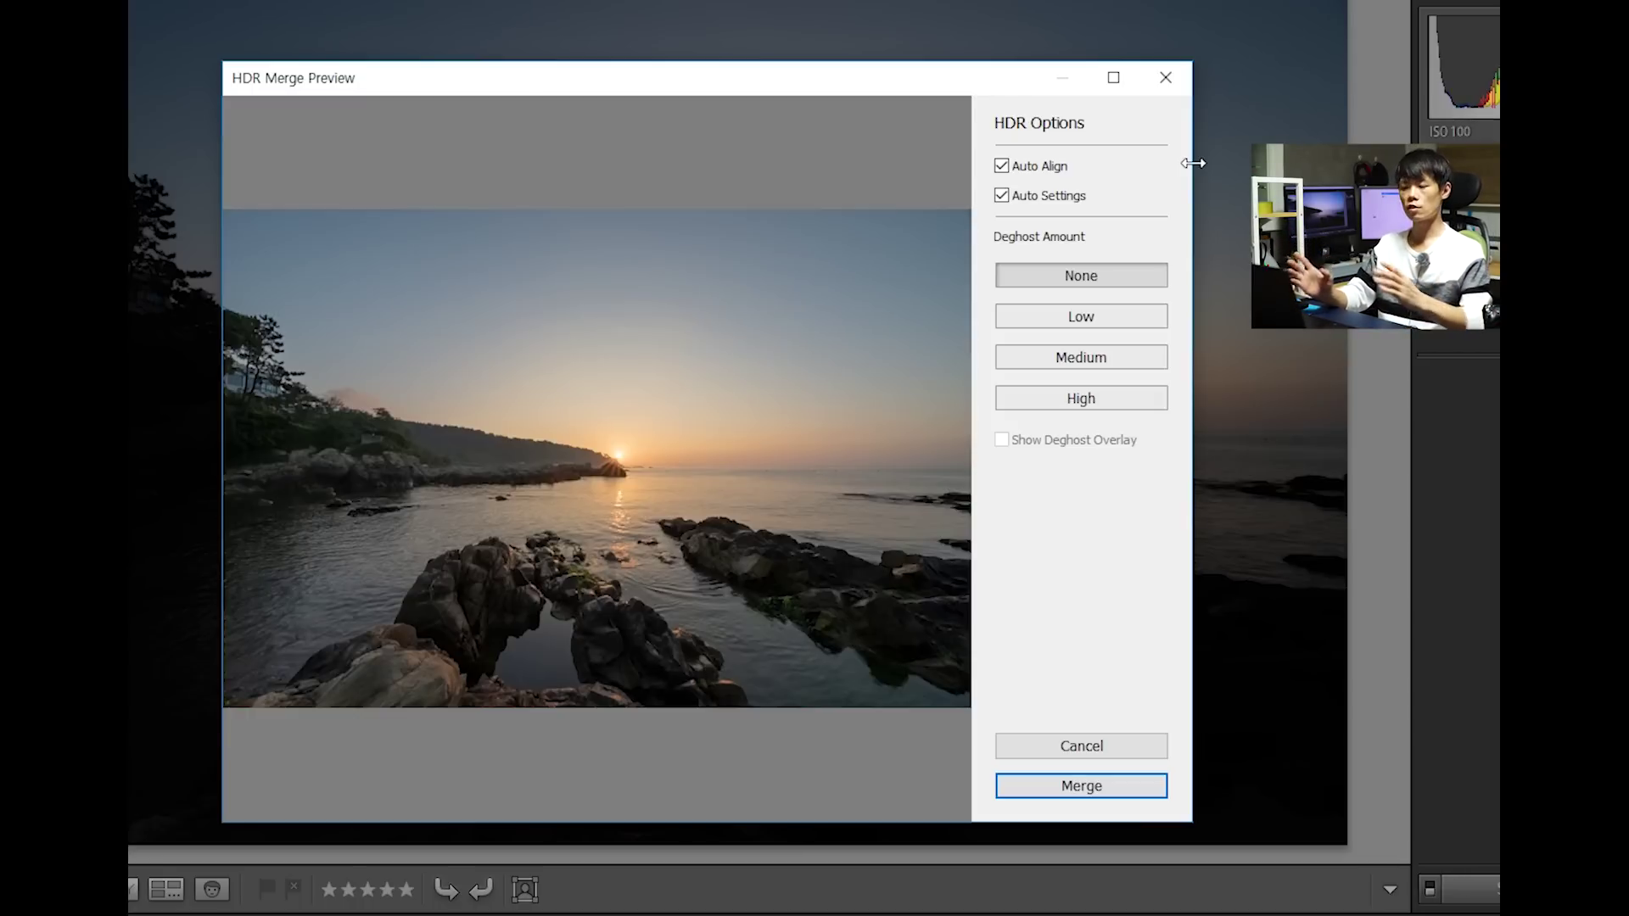
Compare the HDR merge preview with and without Auto Settings, leaving Auto Settings on
click(1078, 200)
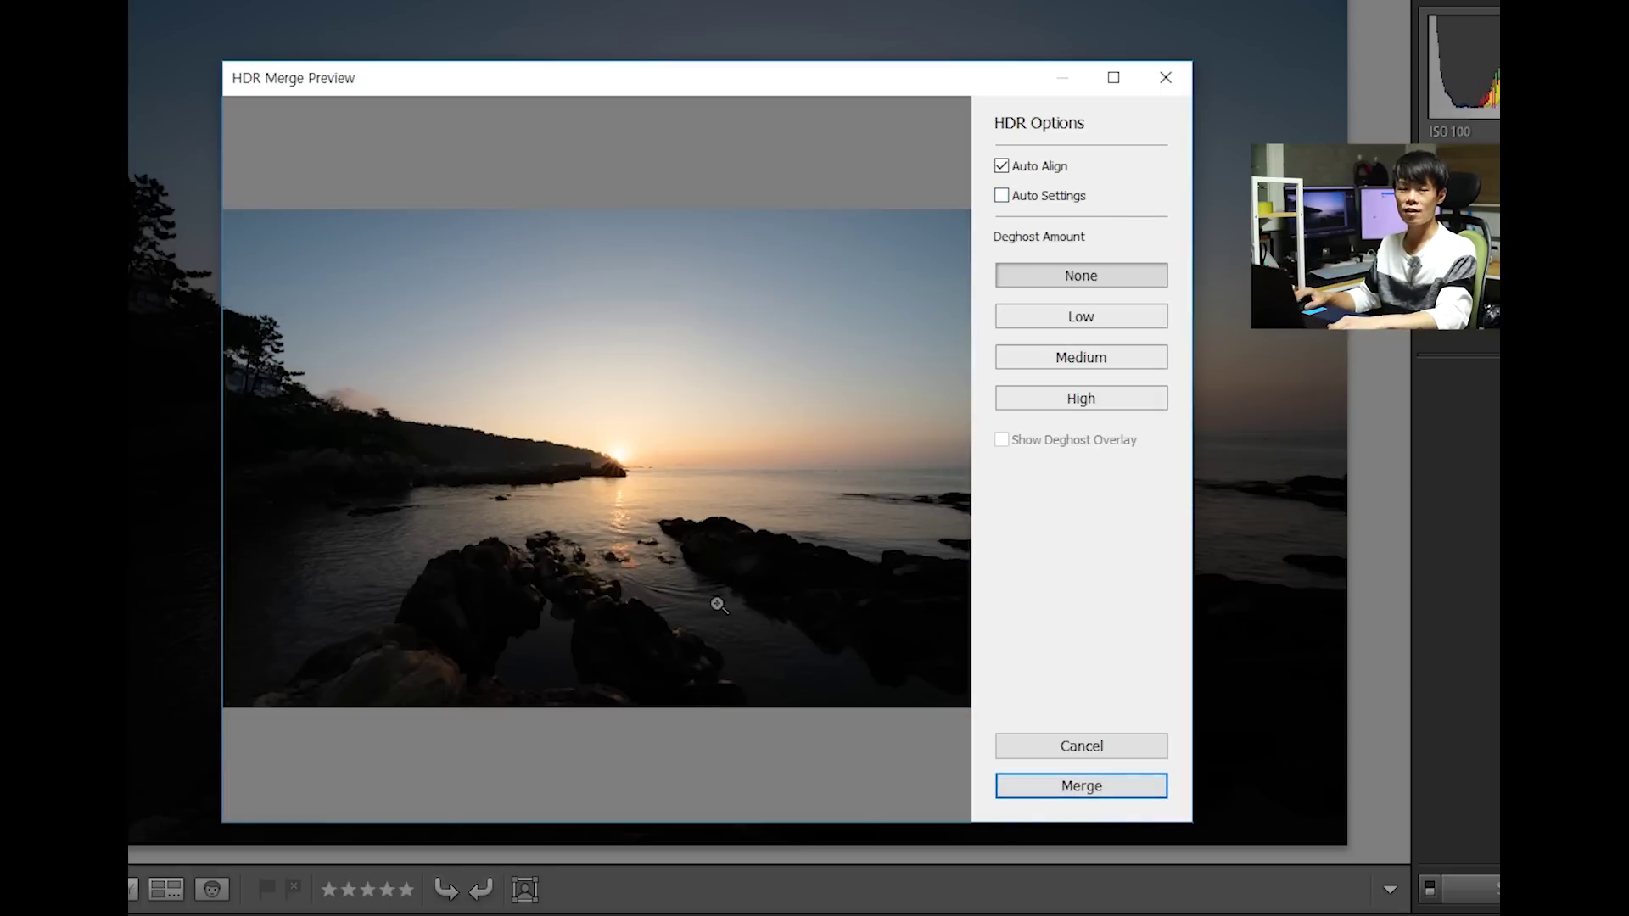
click(1008, 196)
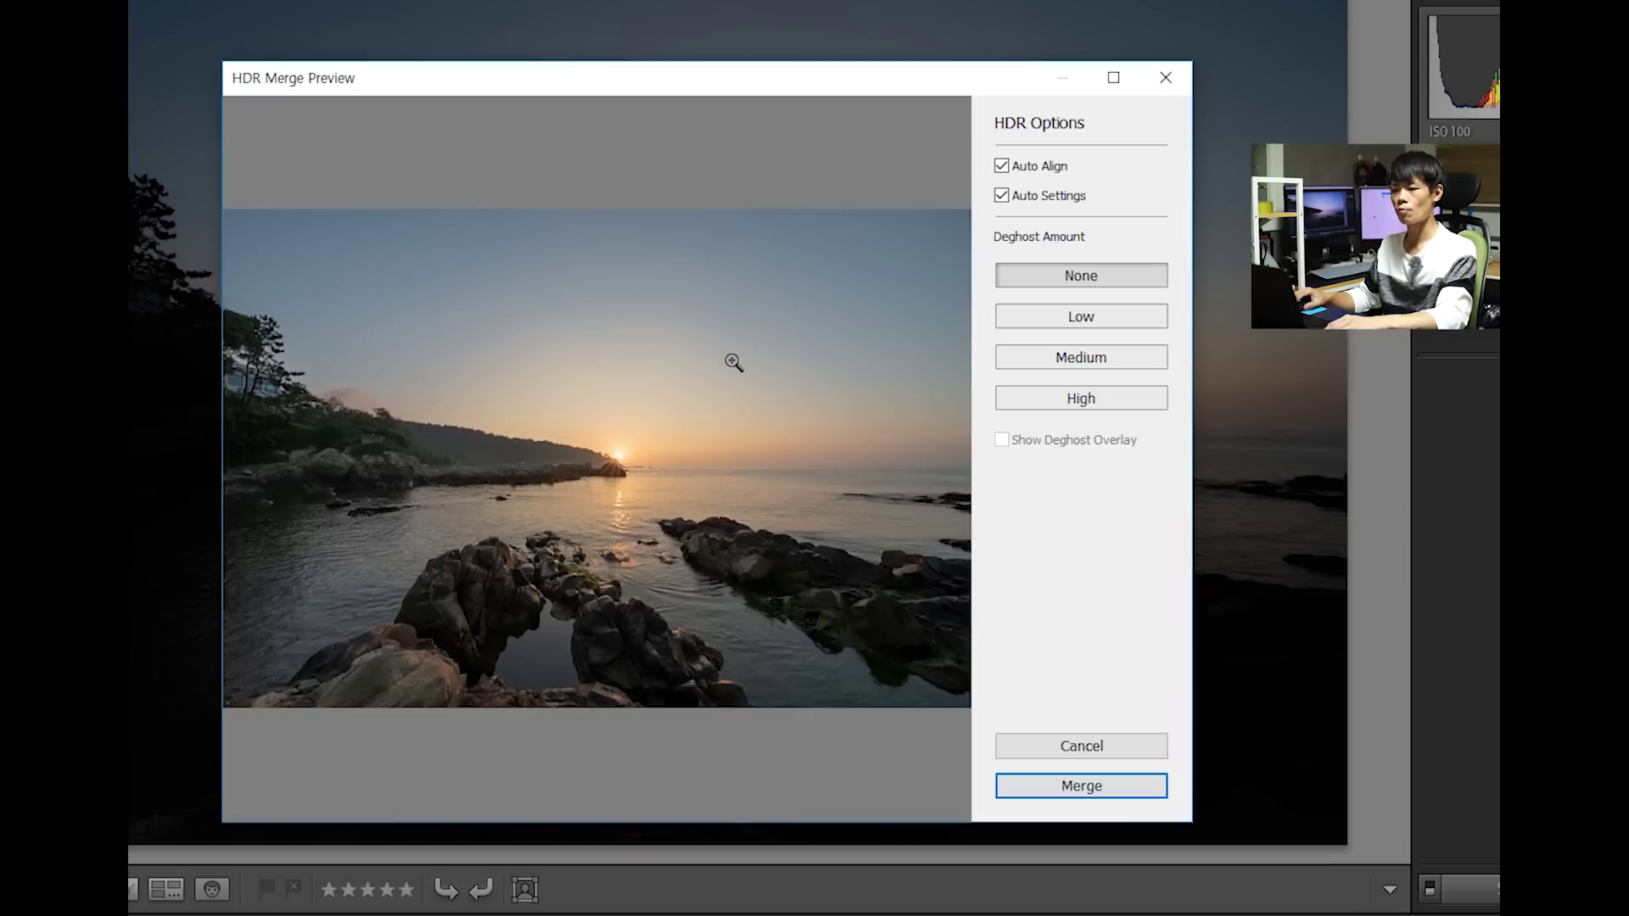
click(1003, 196)
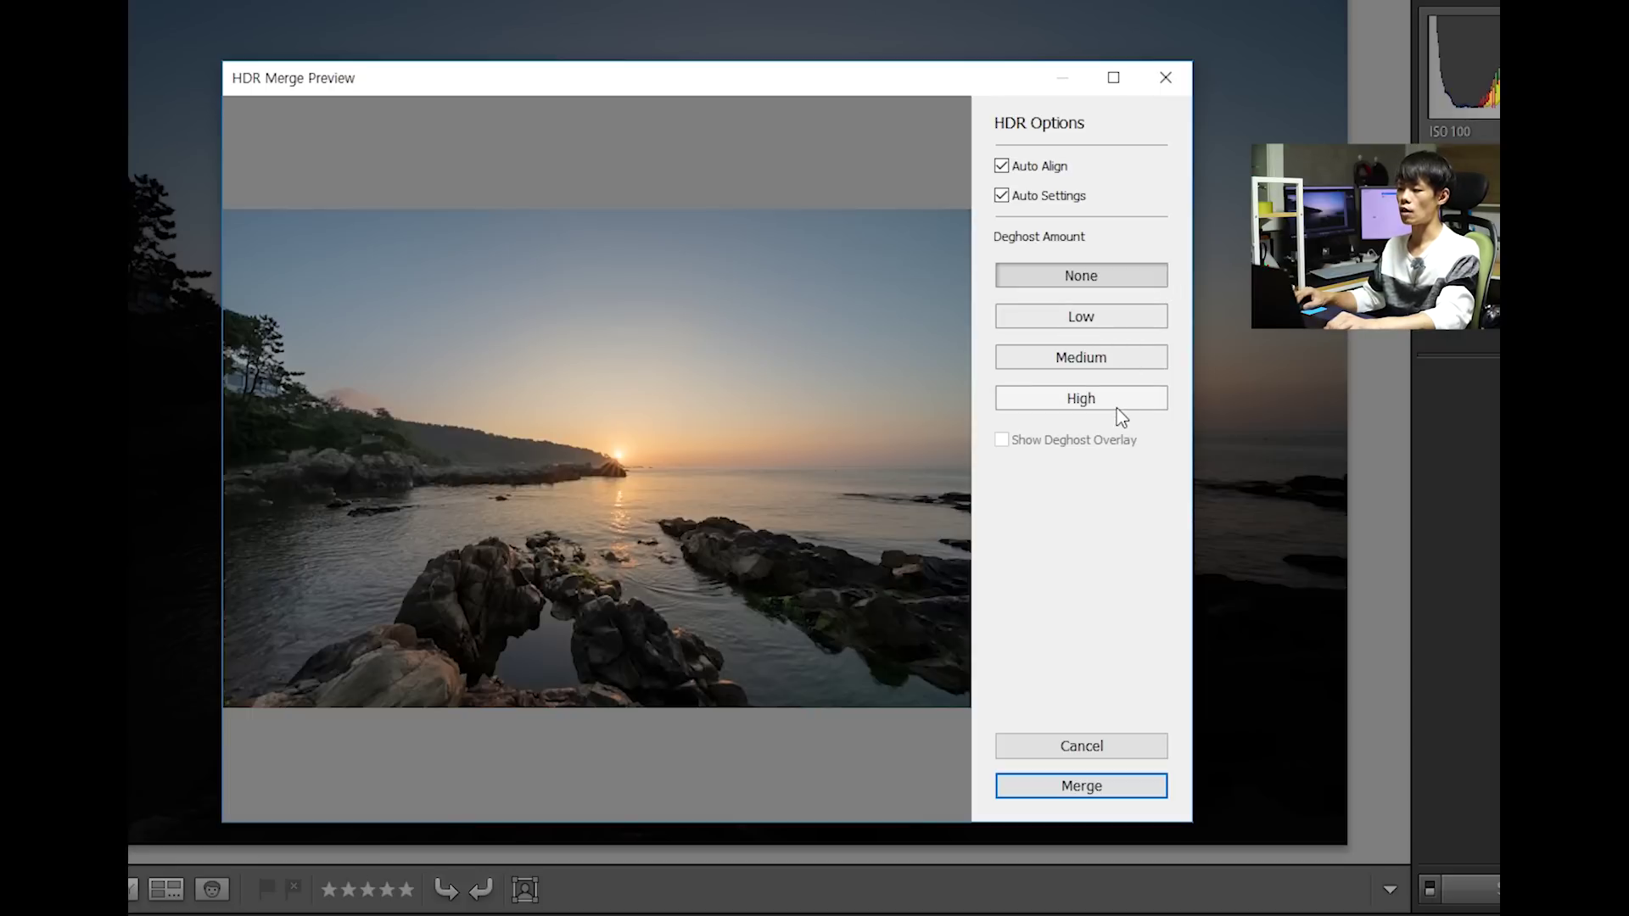
Try High deghosting on the enlarged merge preview with the deghost overlay shown
click(695, 604)
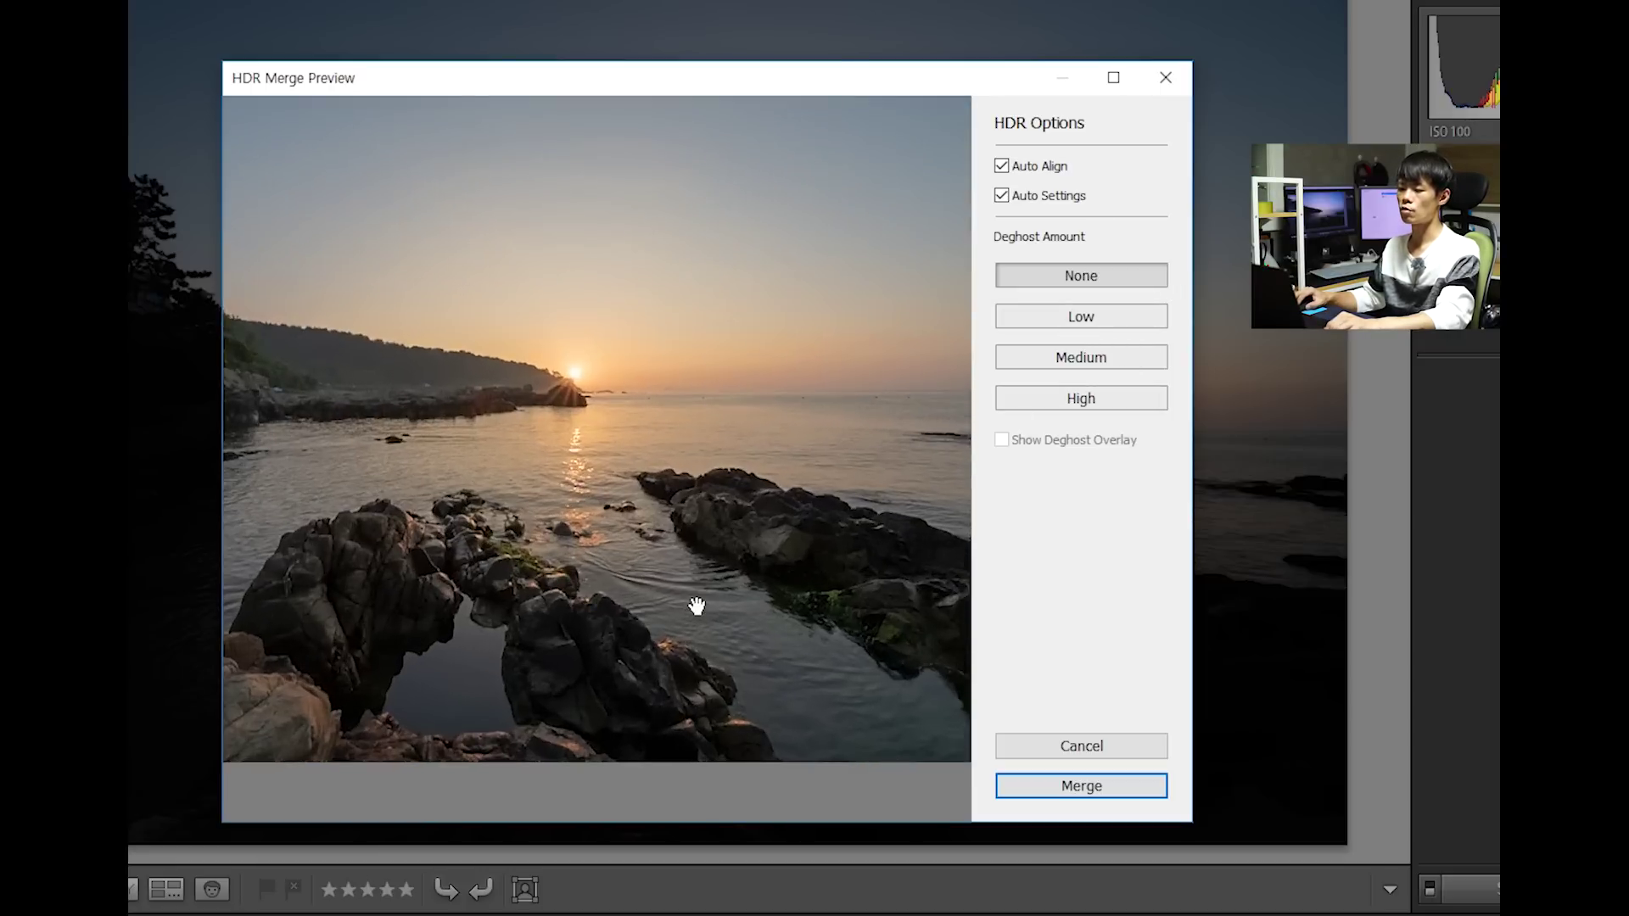
click(1123, 399)
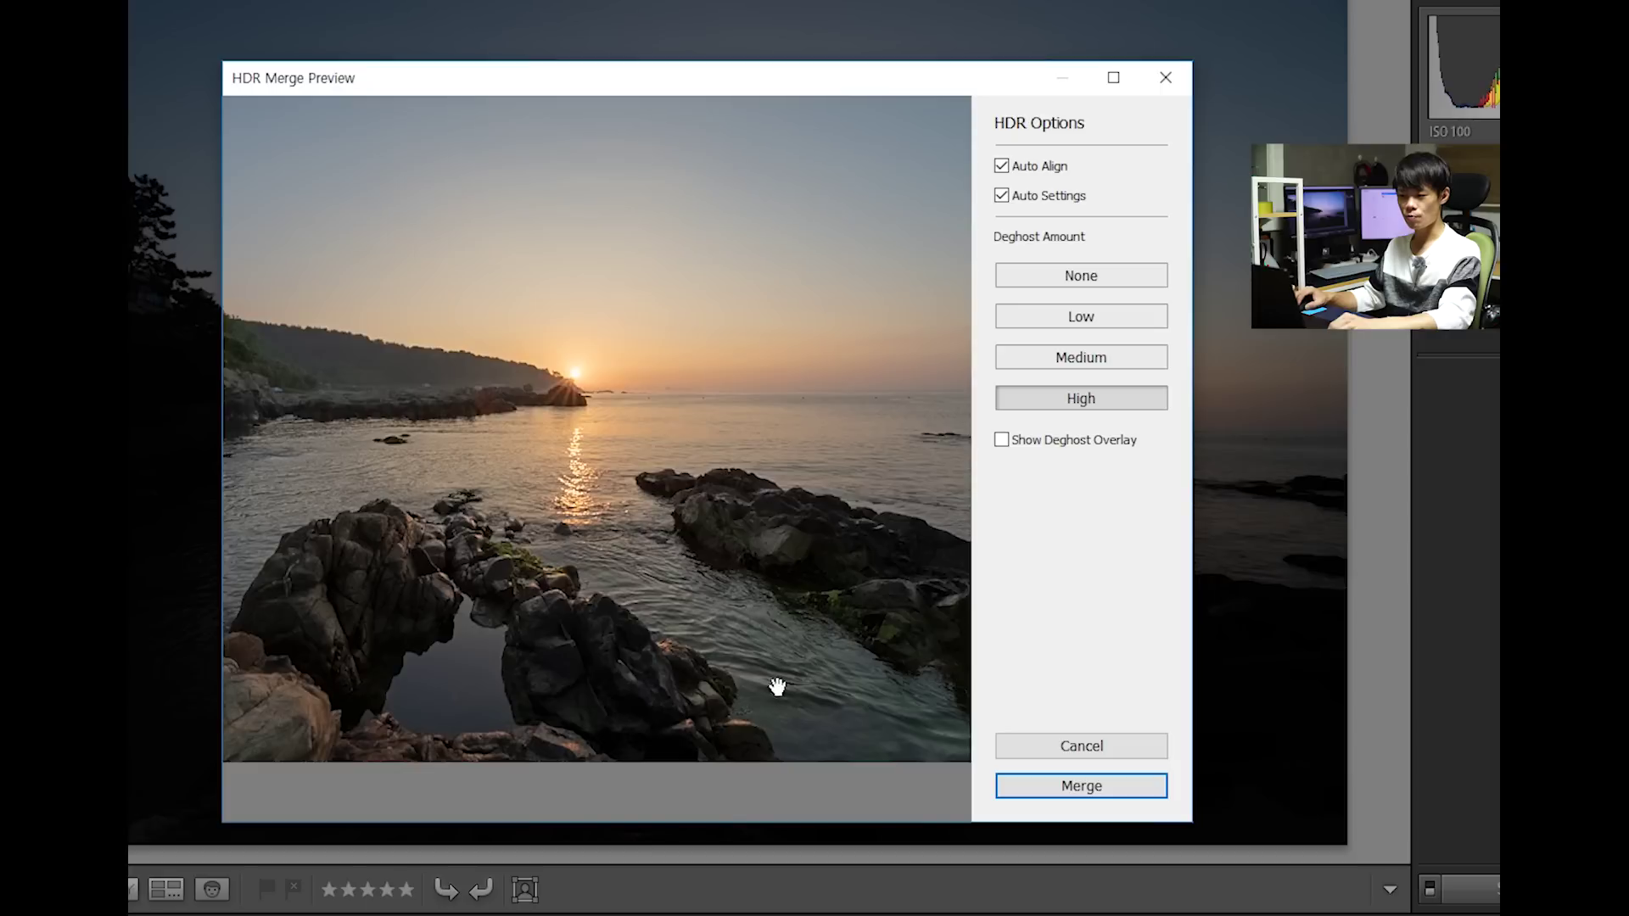
click(1001, 440)
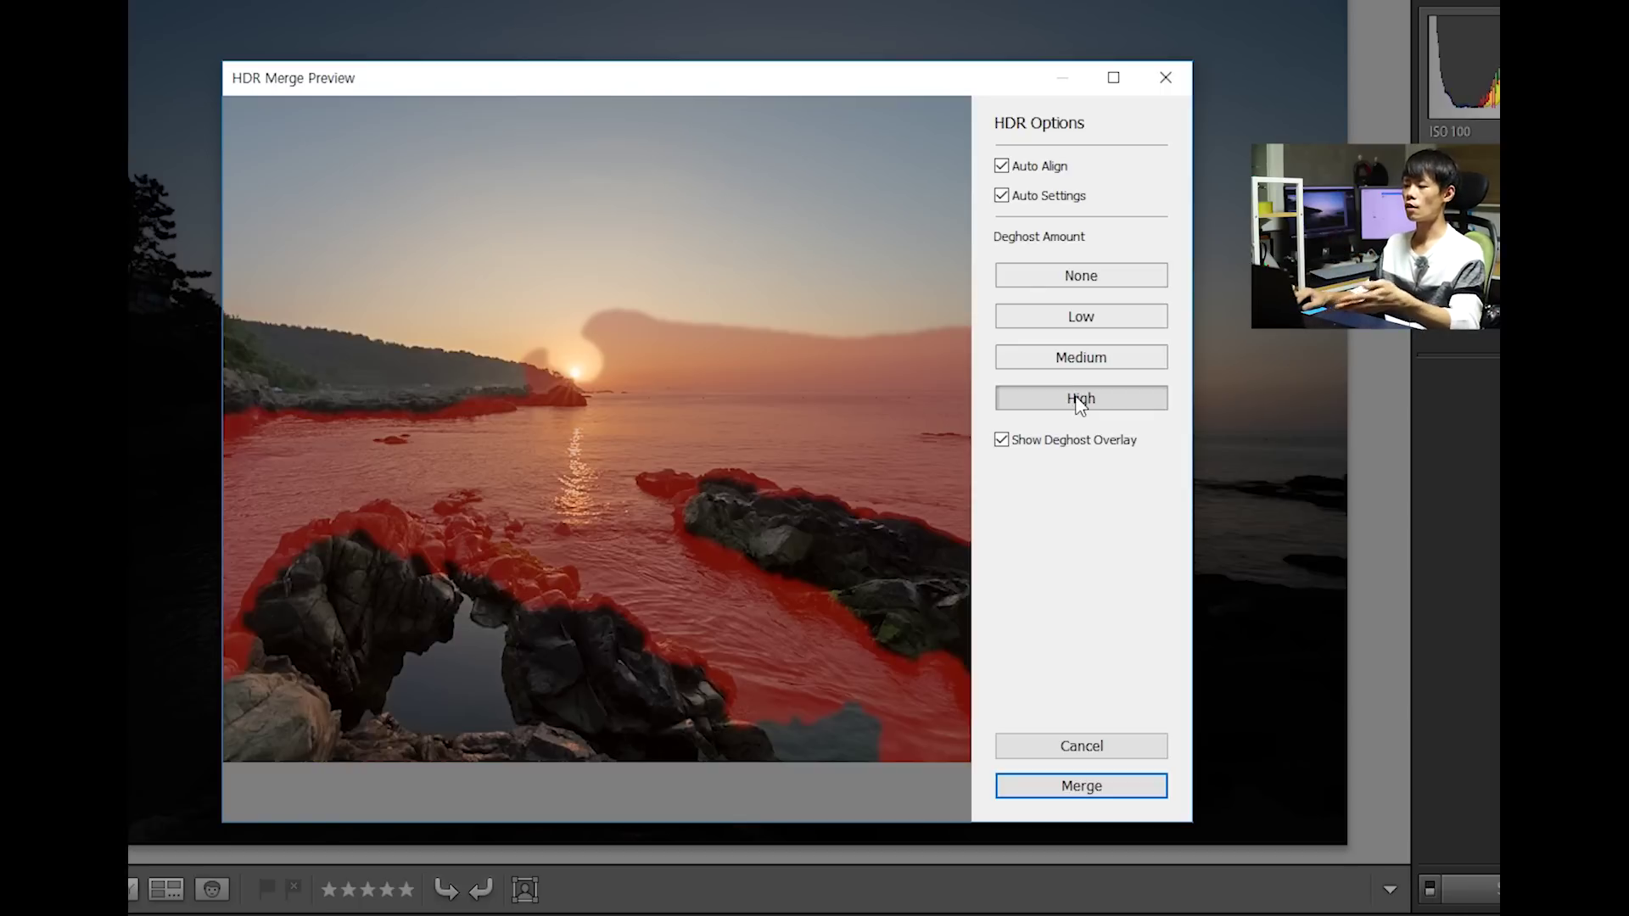
Set the deghost amount to None and merge the three exposures into an HDR photo
click(1098, 282)
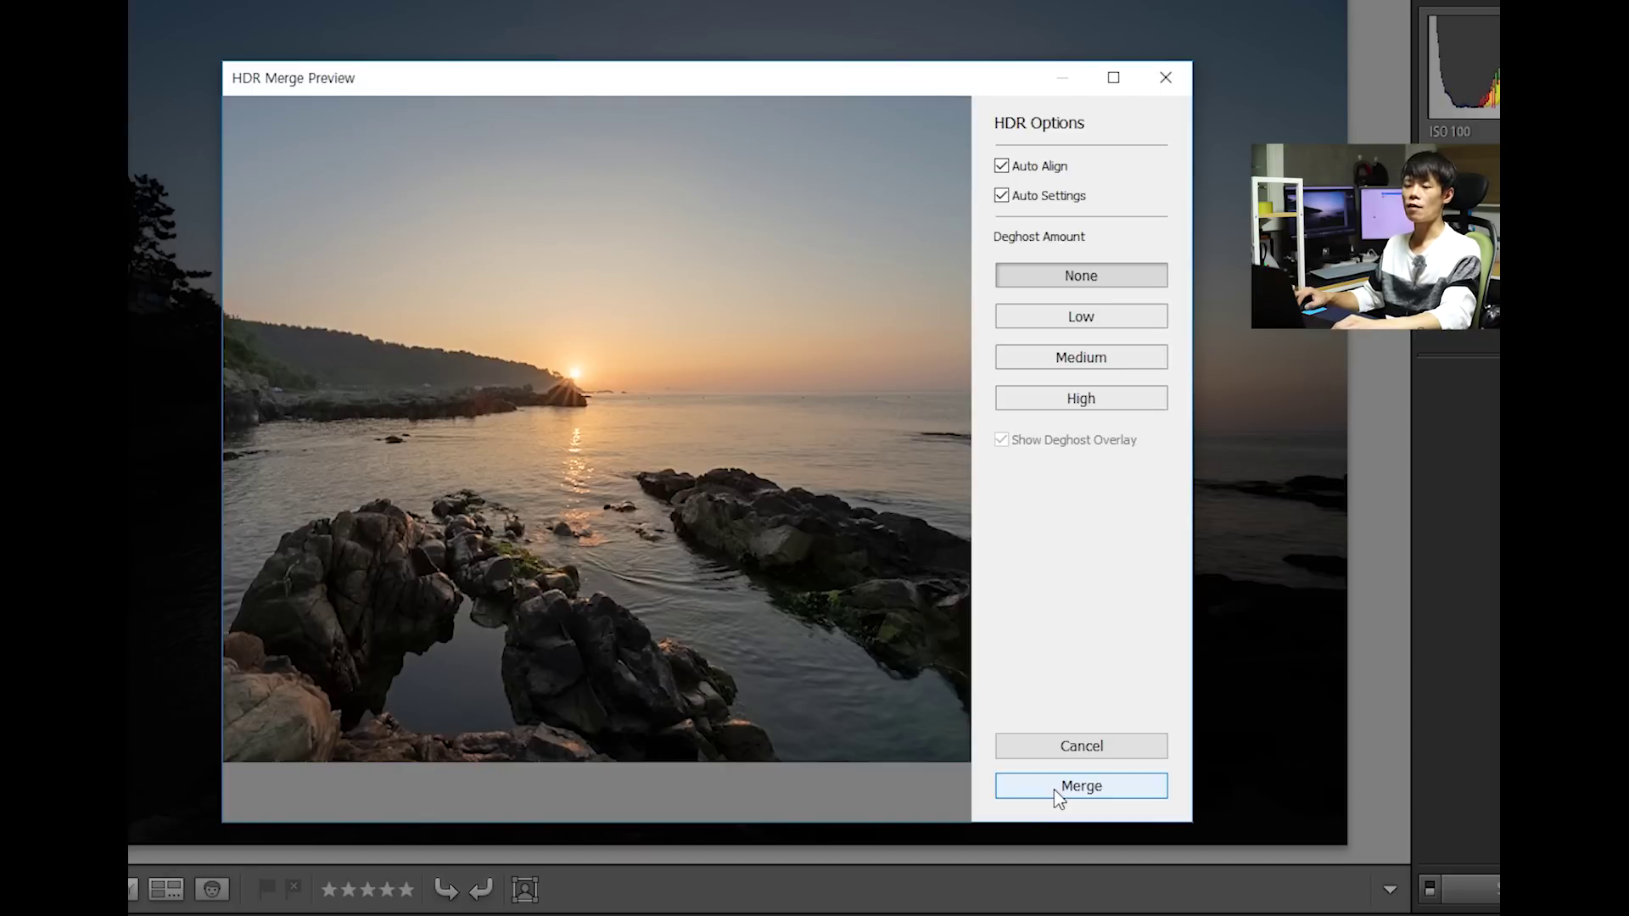
click(1054, 789)
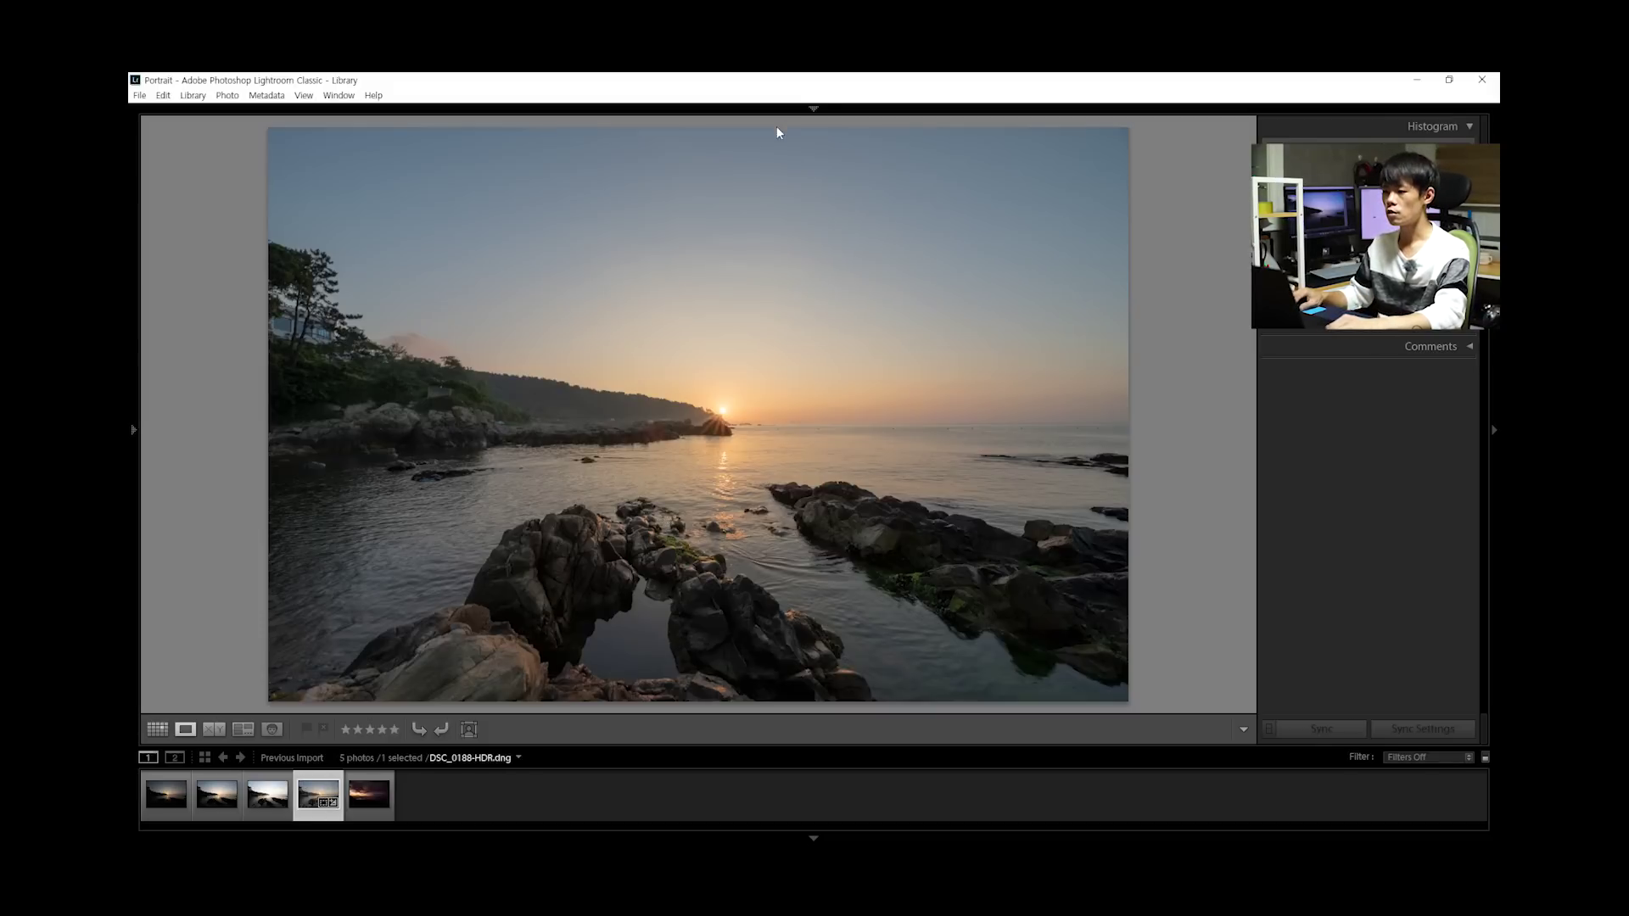
Open the merged HDR photo in Develop and enlarge the workspace by hiding the navigation side panel and filmstrip
click(801, 110)
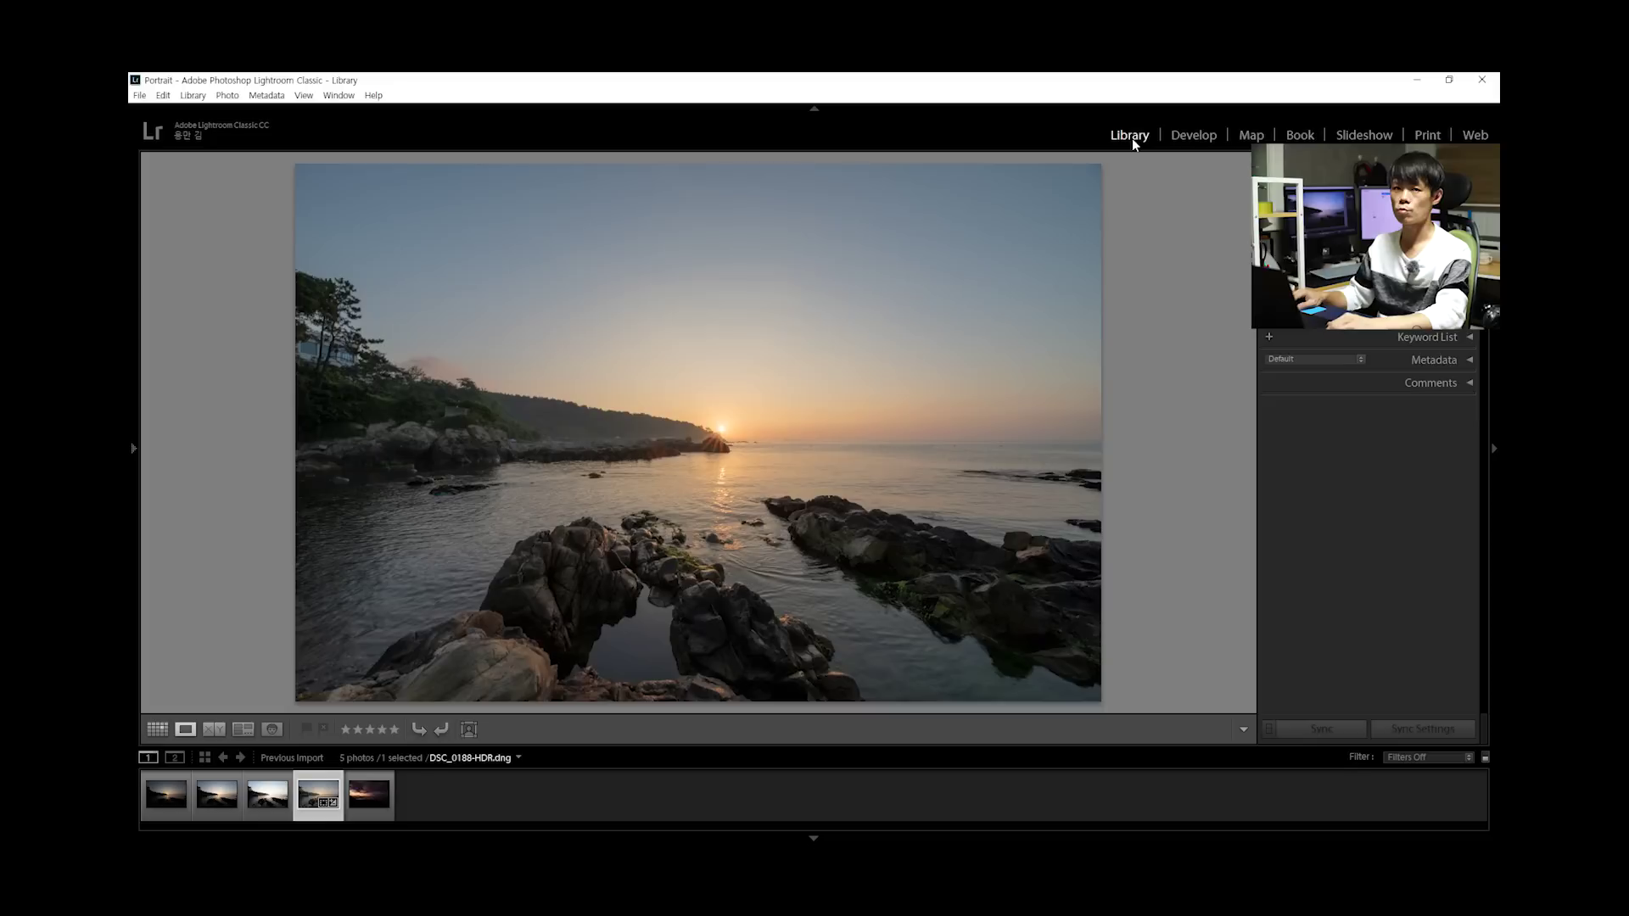
click(1194, 135)
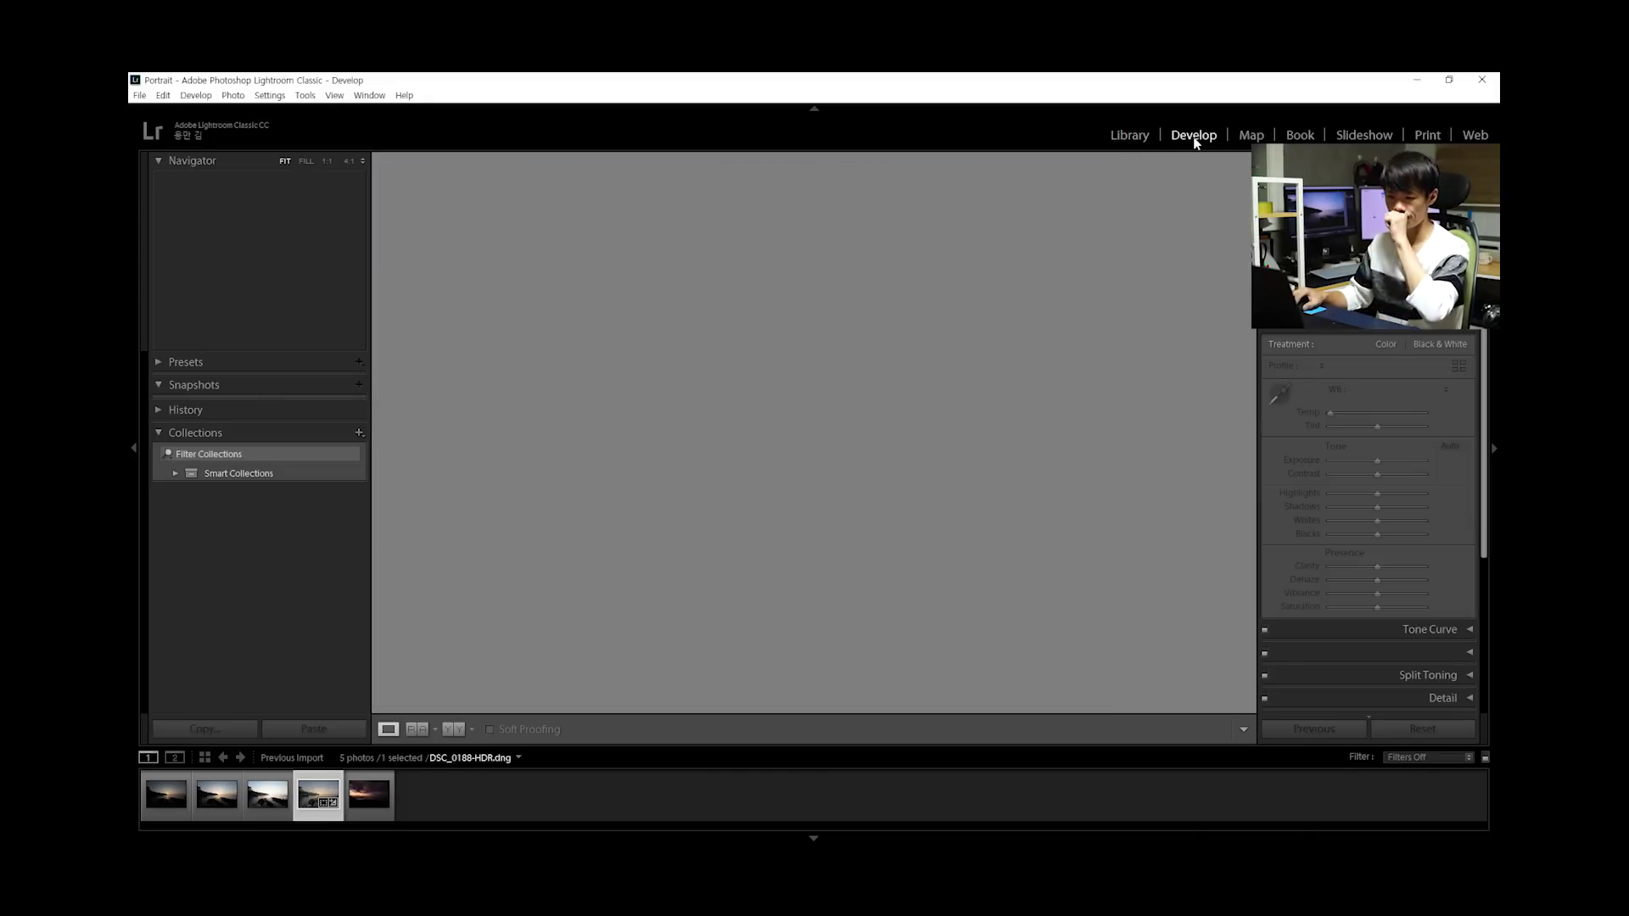
click(136, 450)
click(140, 454)
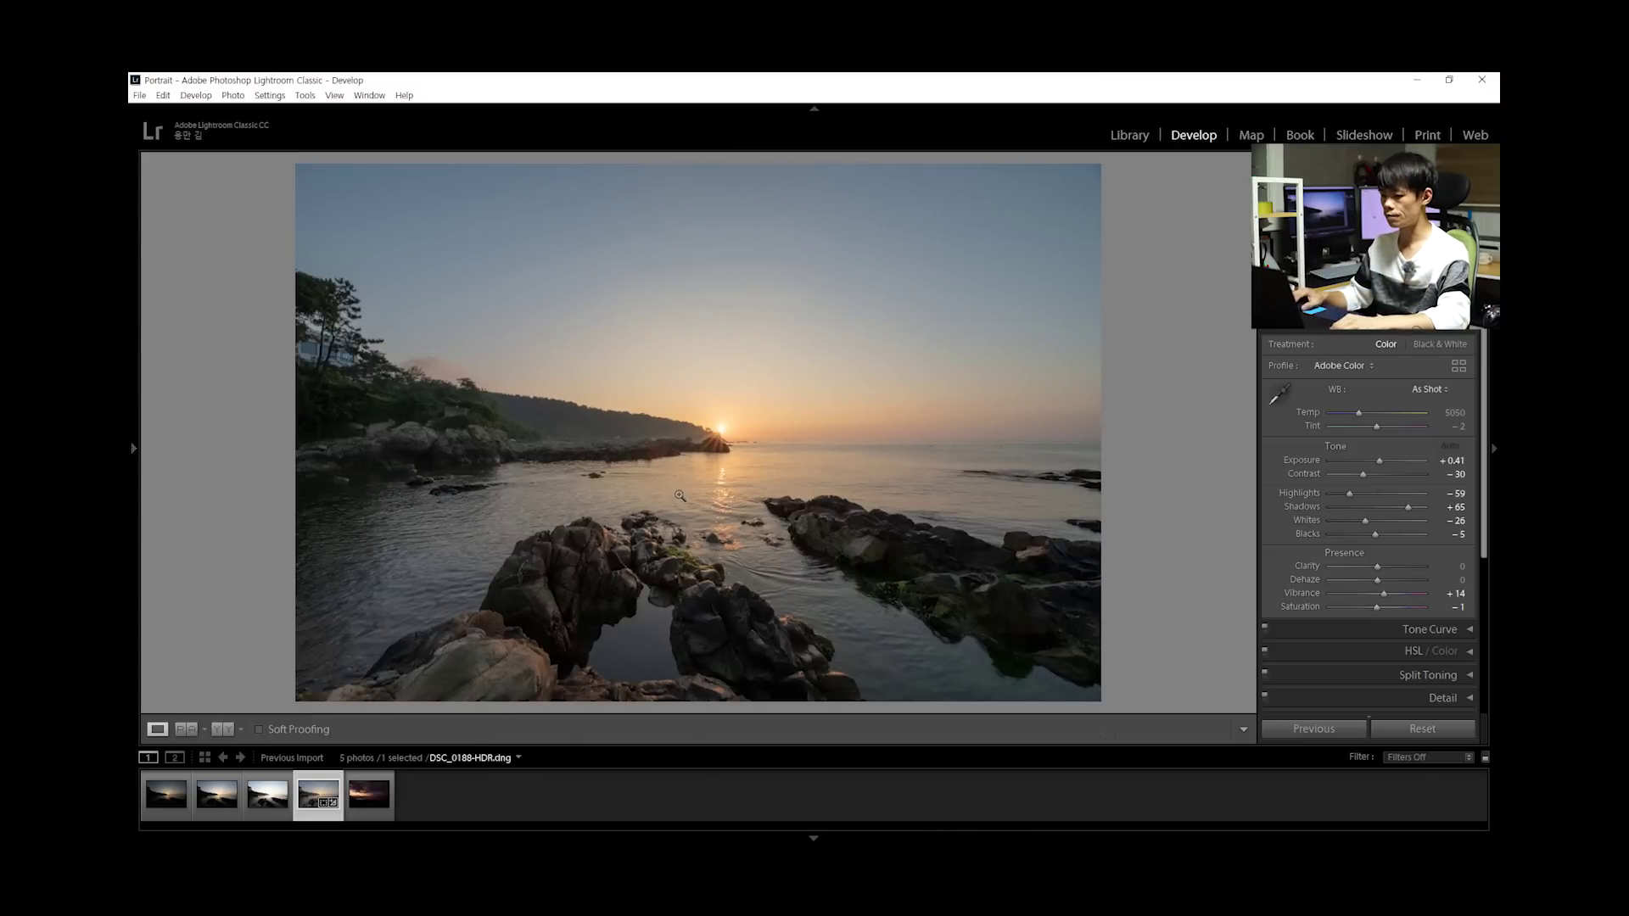
click(810, 837)
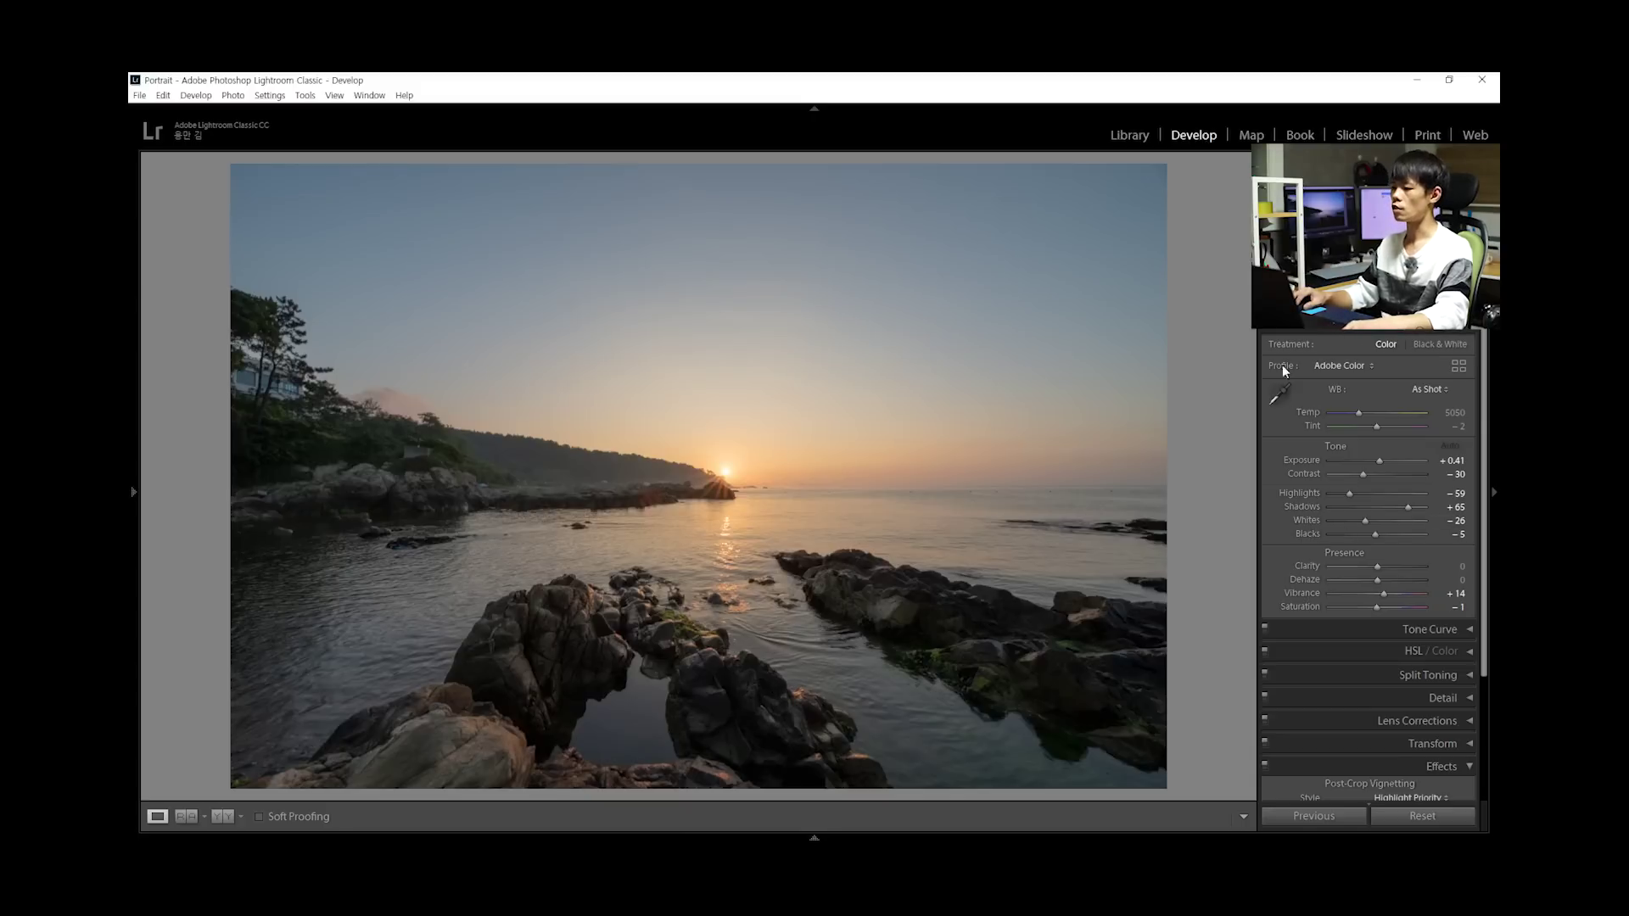
Try cropping a thin strip symmetrically off the upper and lower edges of the HDR photo
key(r)
click(1272, 302)
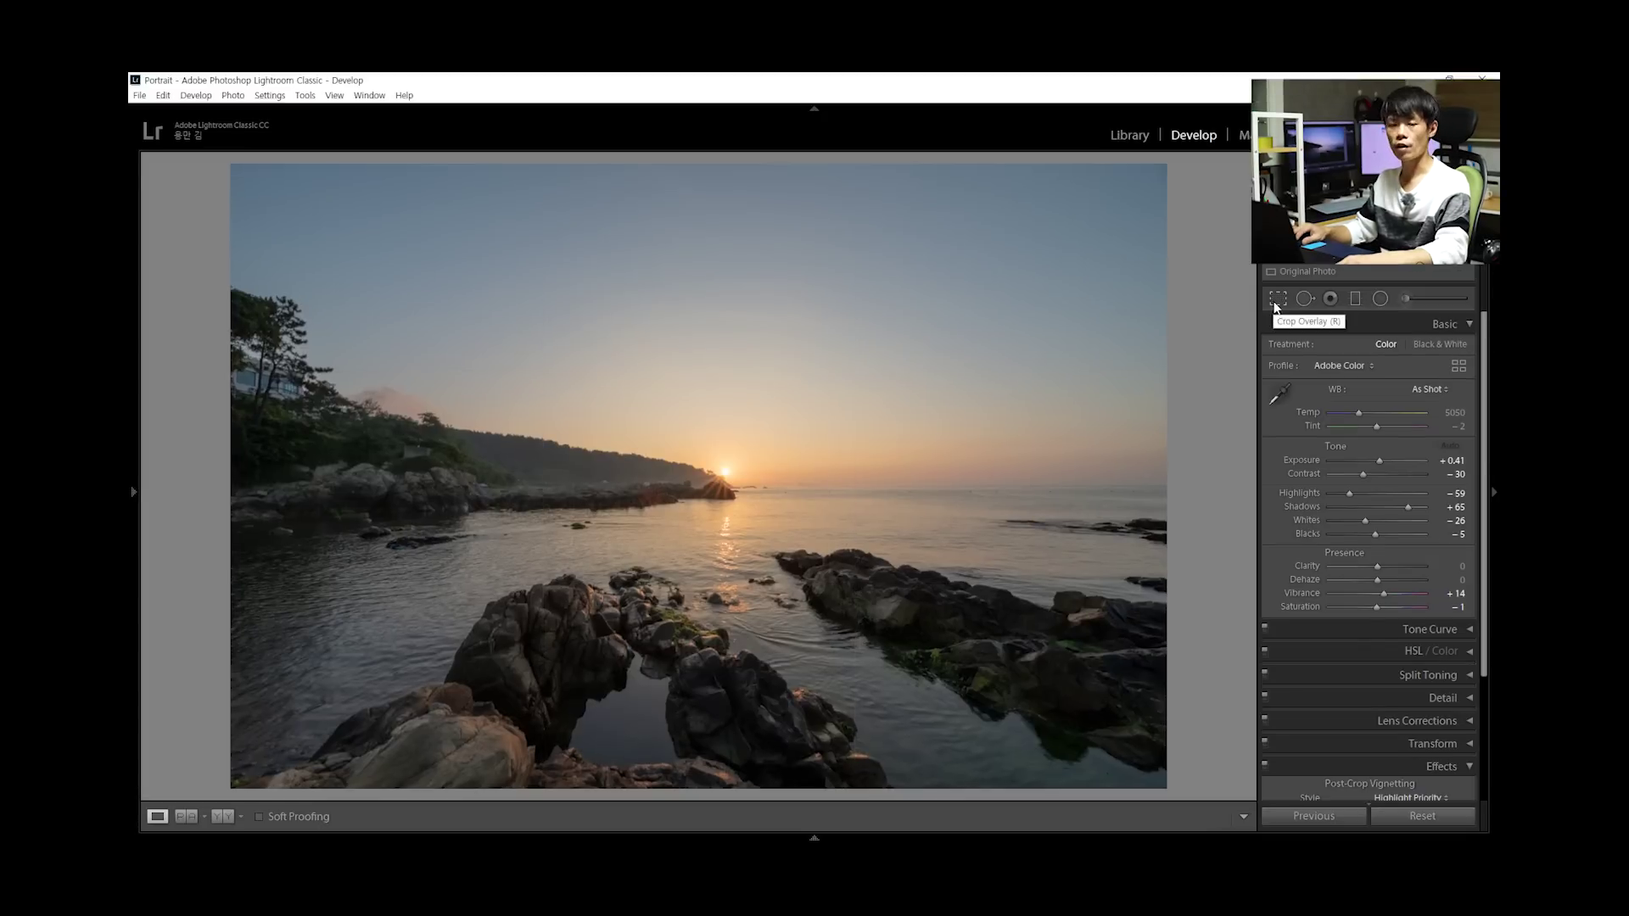
click(1277, 301)
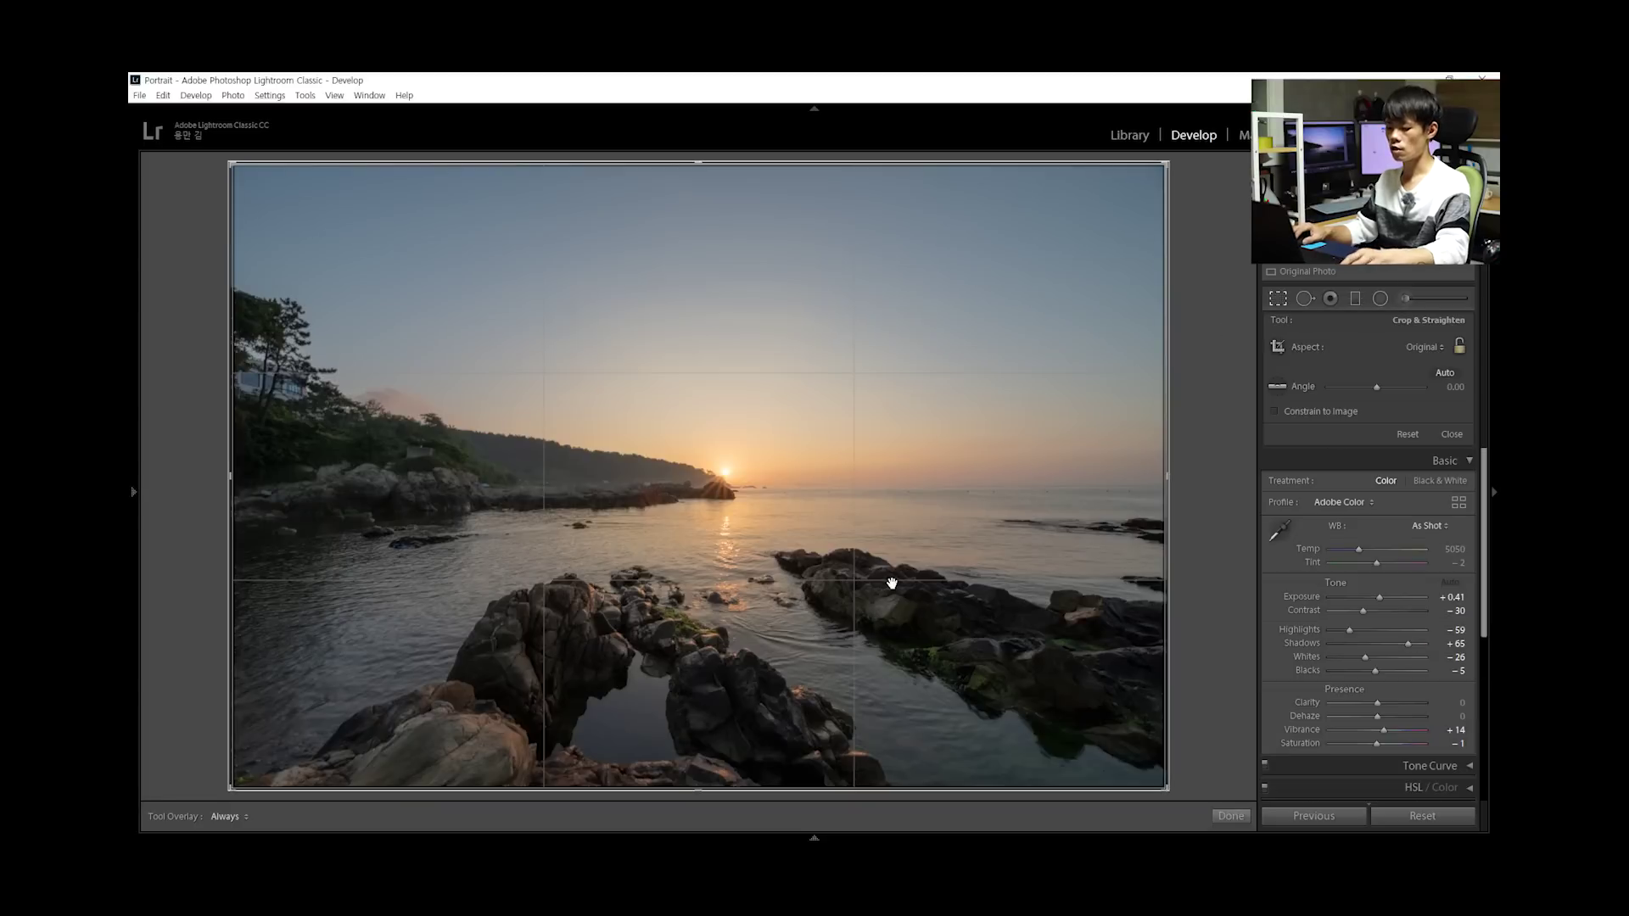
key(alt)
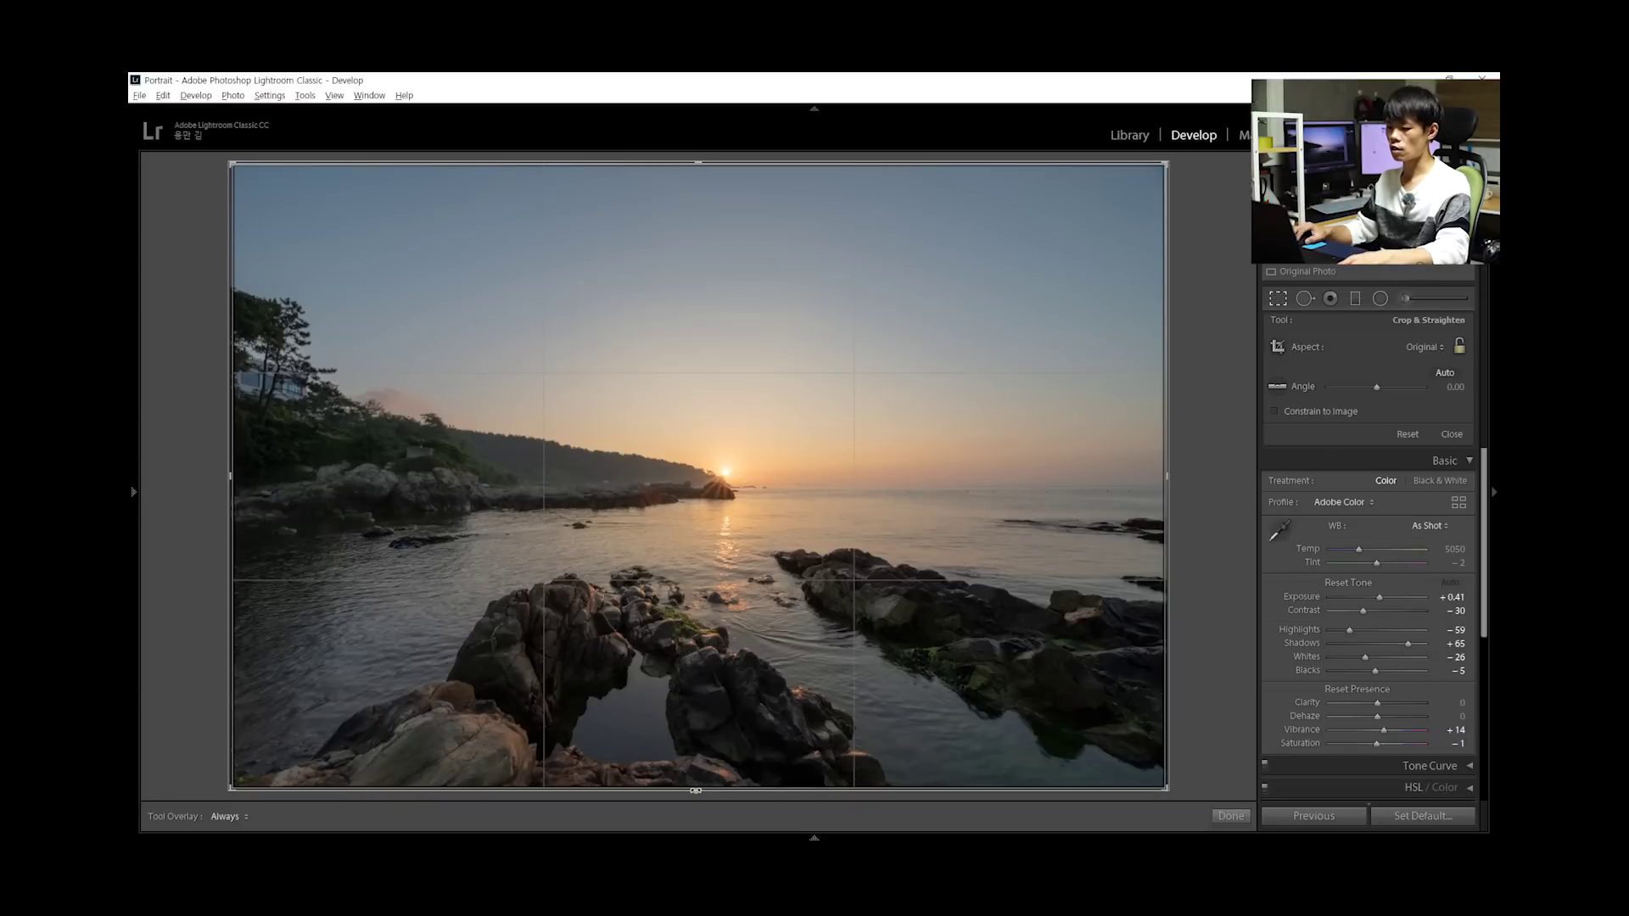
mouse_move(696, 791)
mouse_down()
mouse_move(704, 684)
mouse_move(701, 781)
mouse_up()
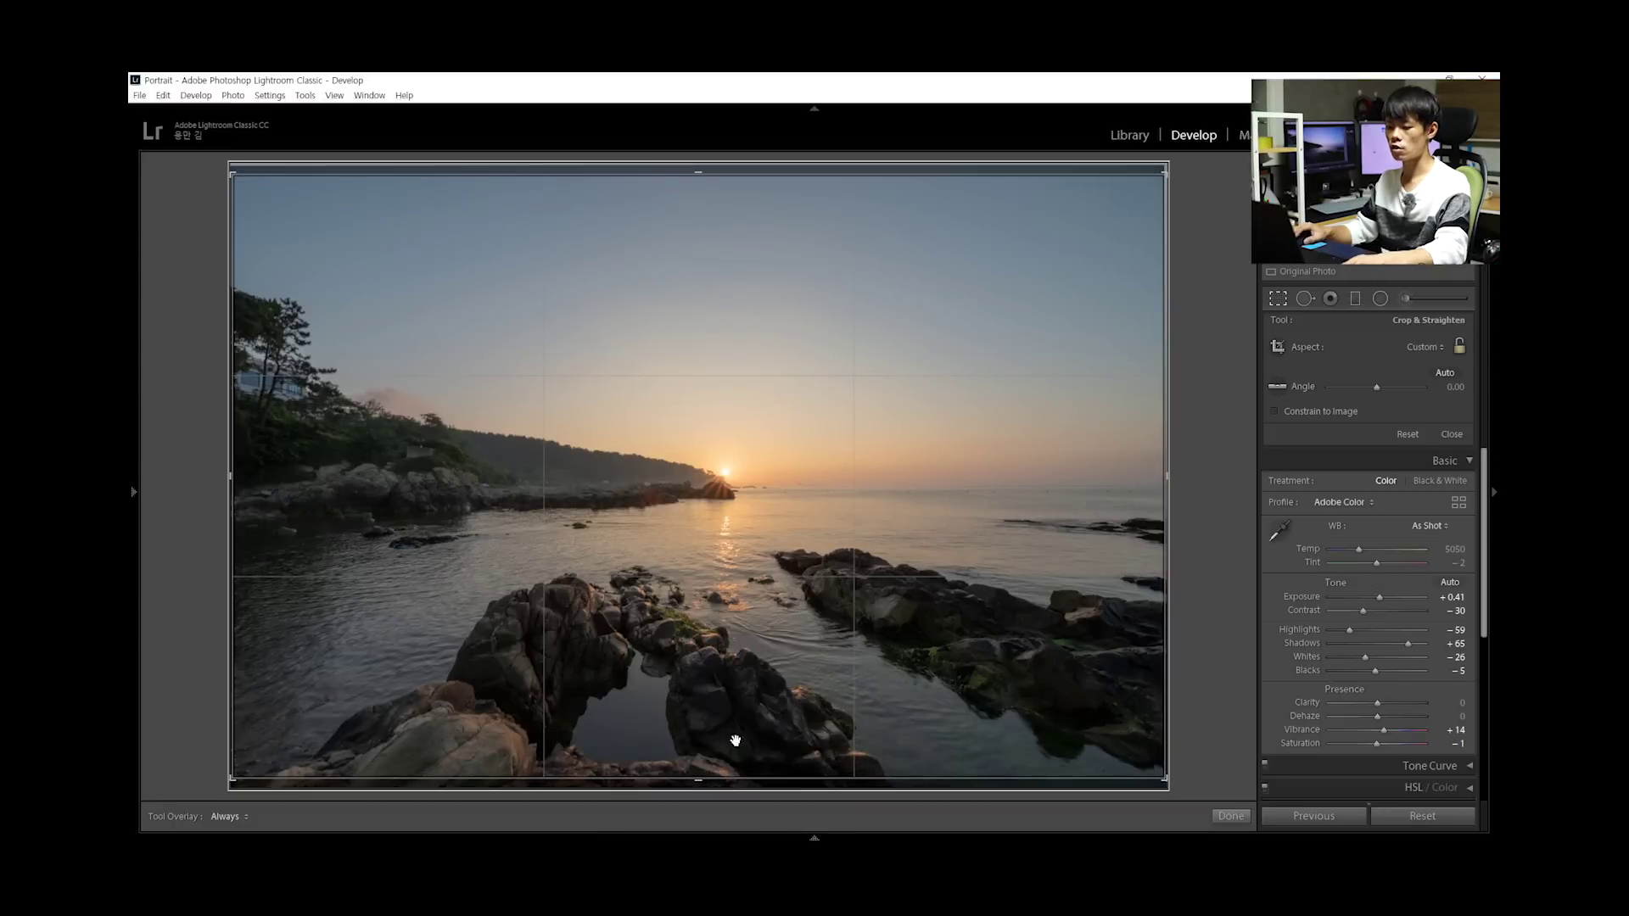
click(1278, 299)
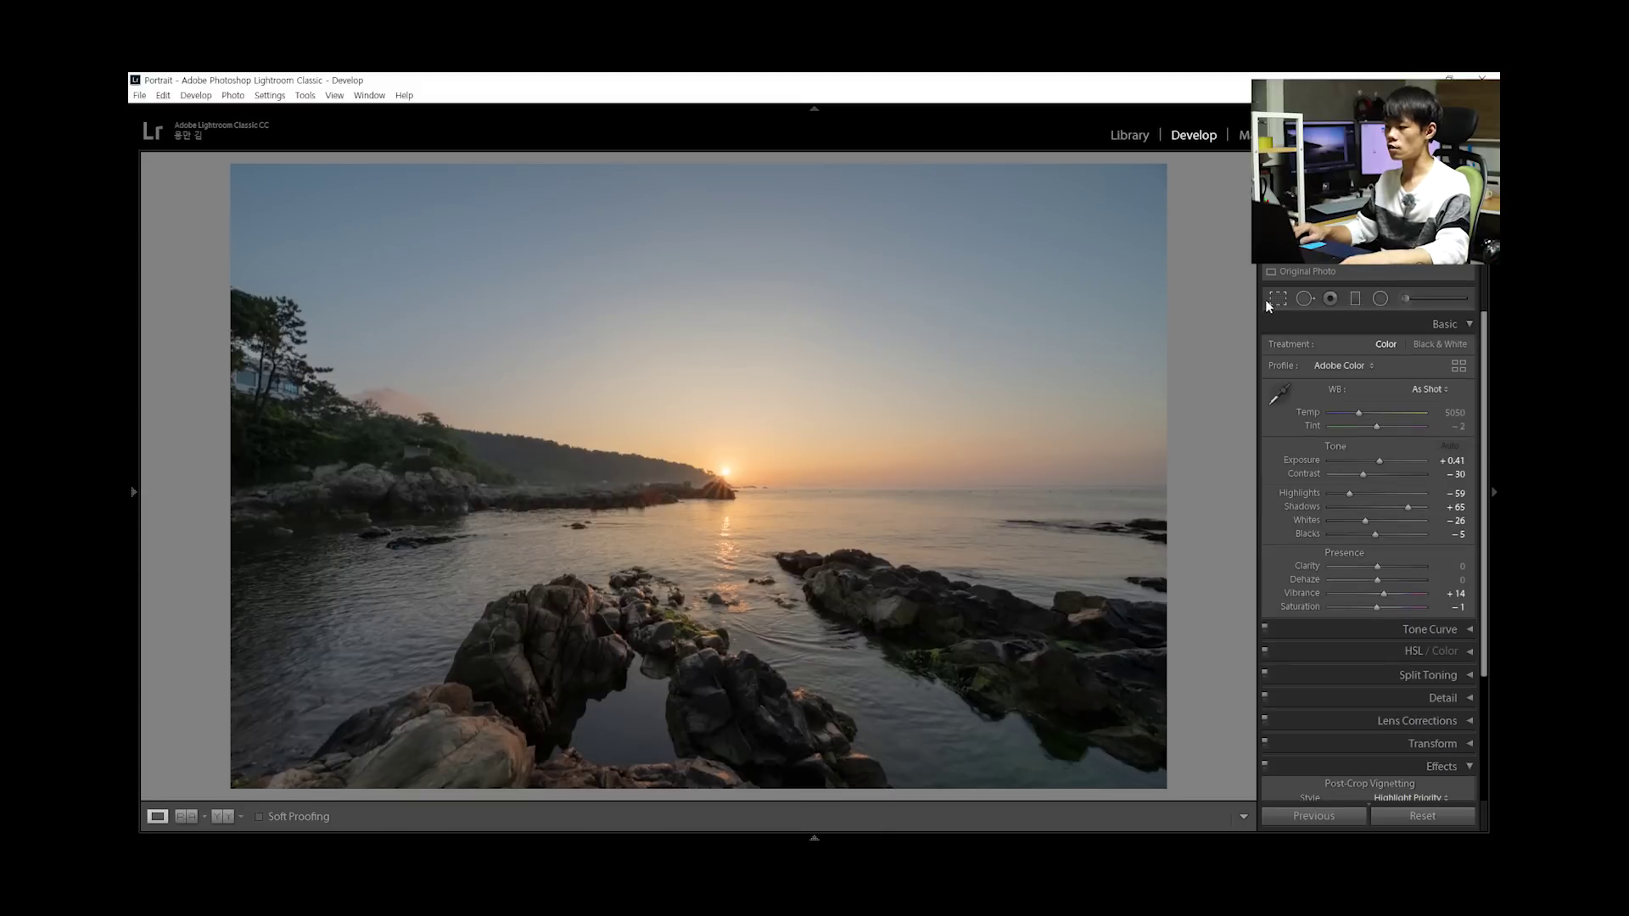
Crop a thin strip off the lower edge of the HDR photo
click(1270, 299)
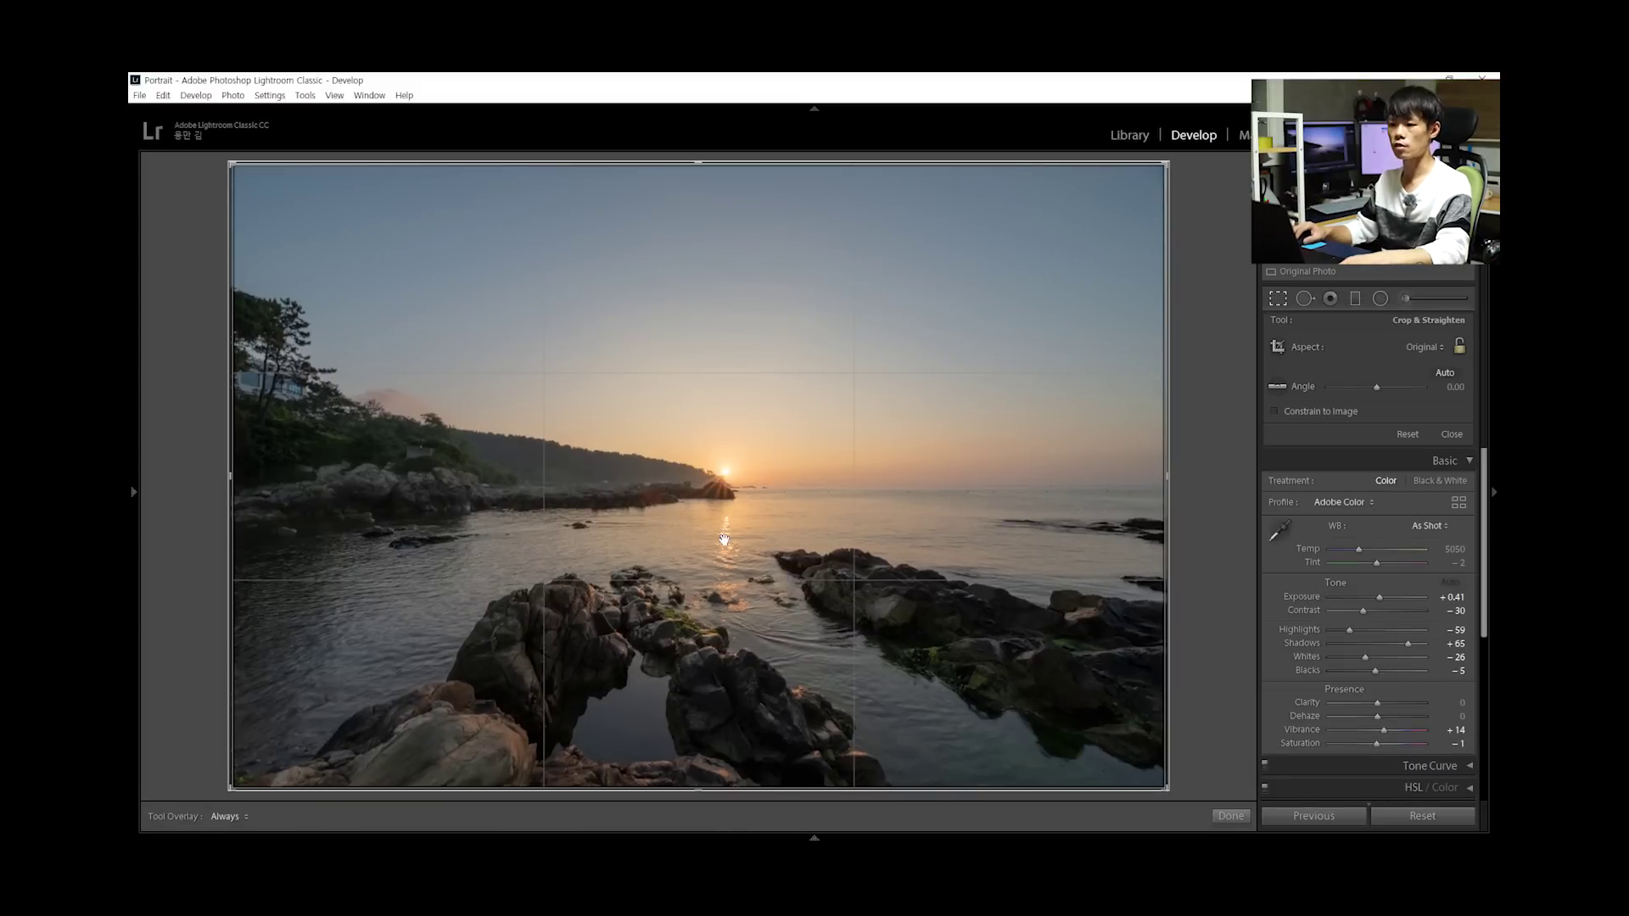
drag(712, 792, 722, 768)
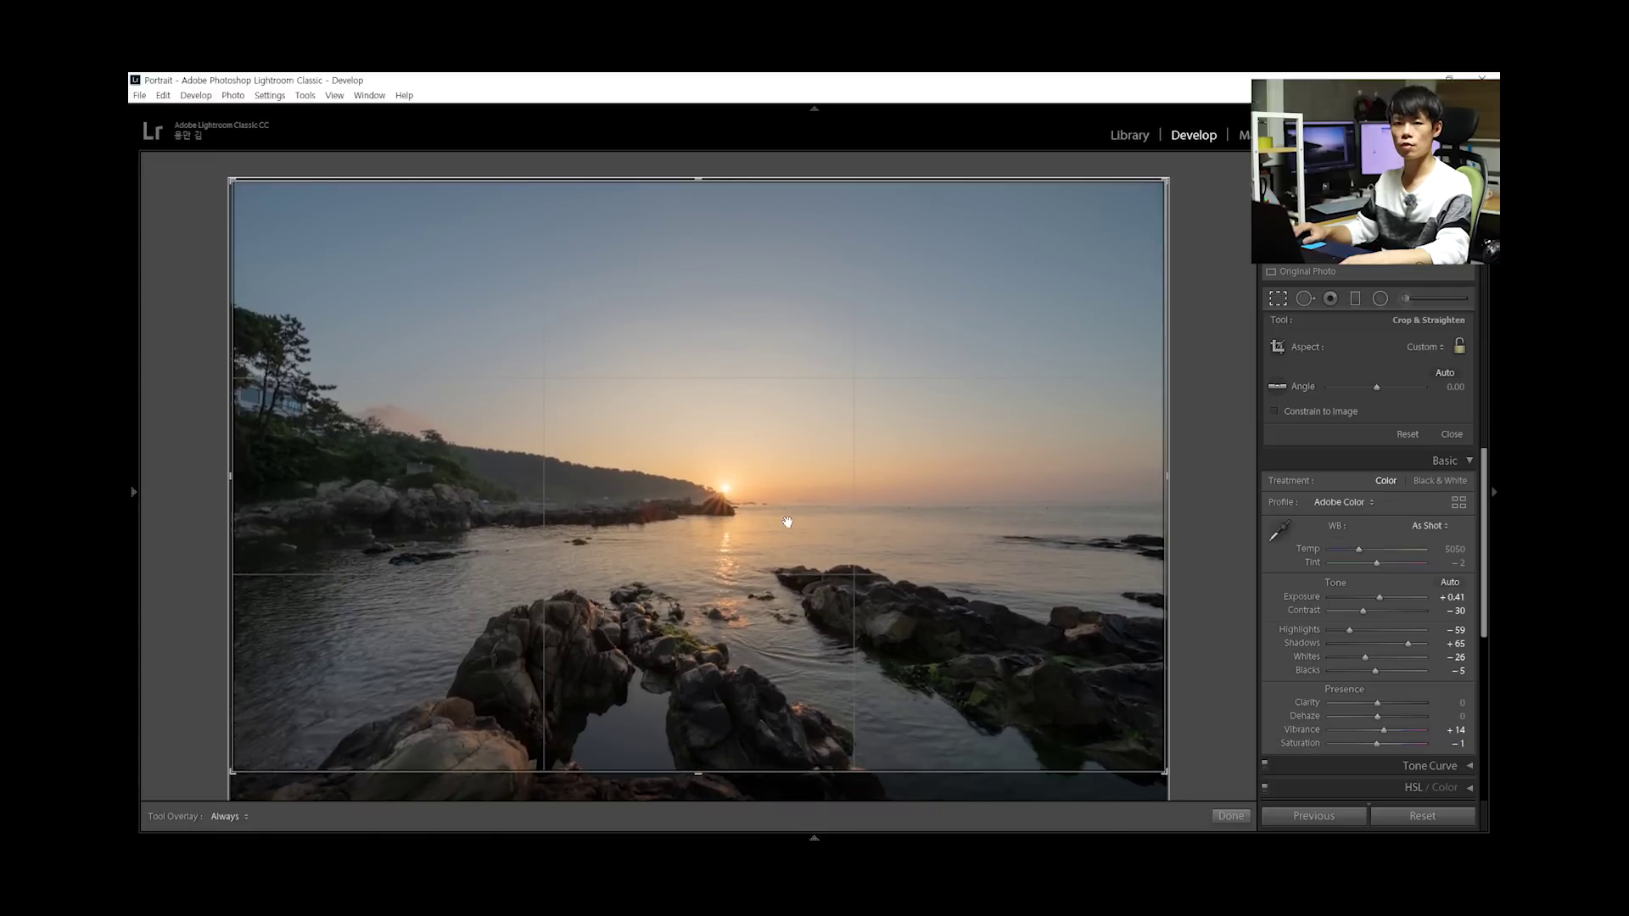
key(Return)
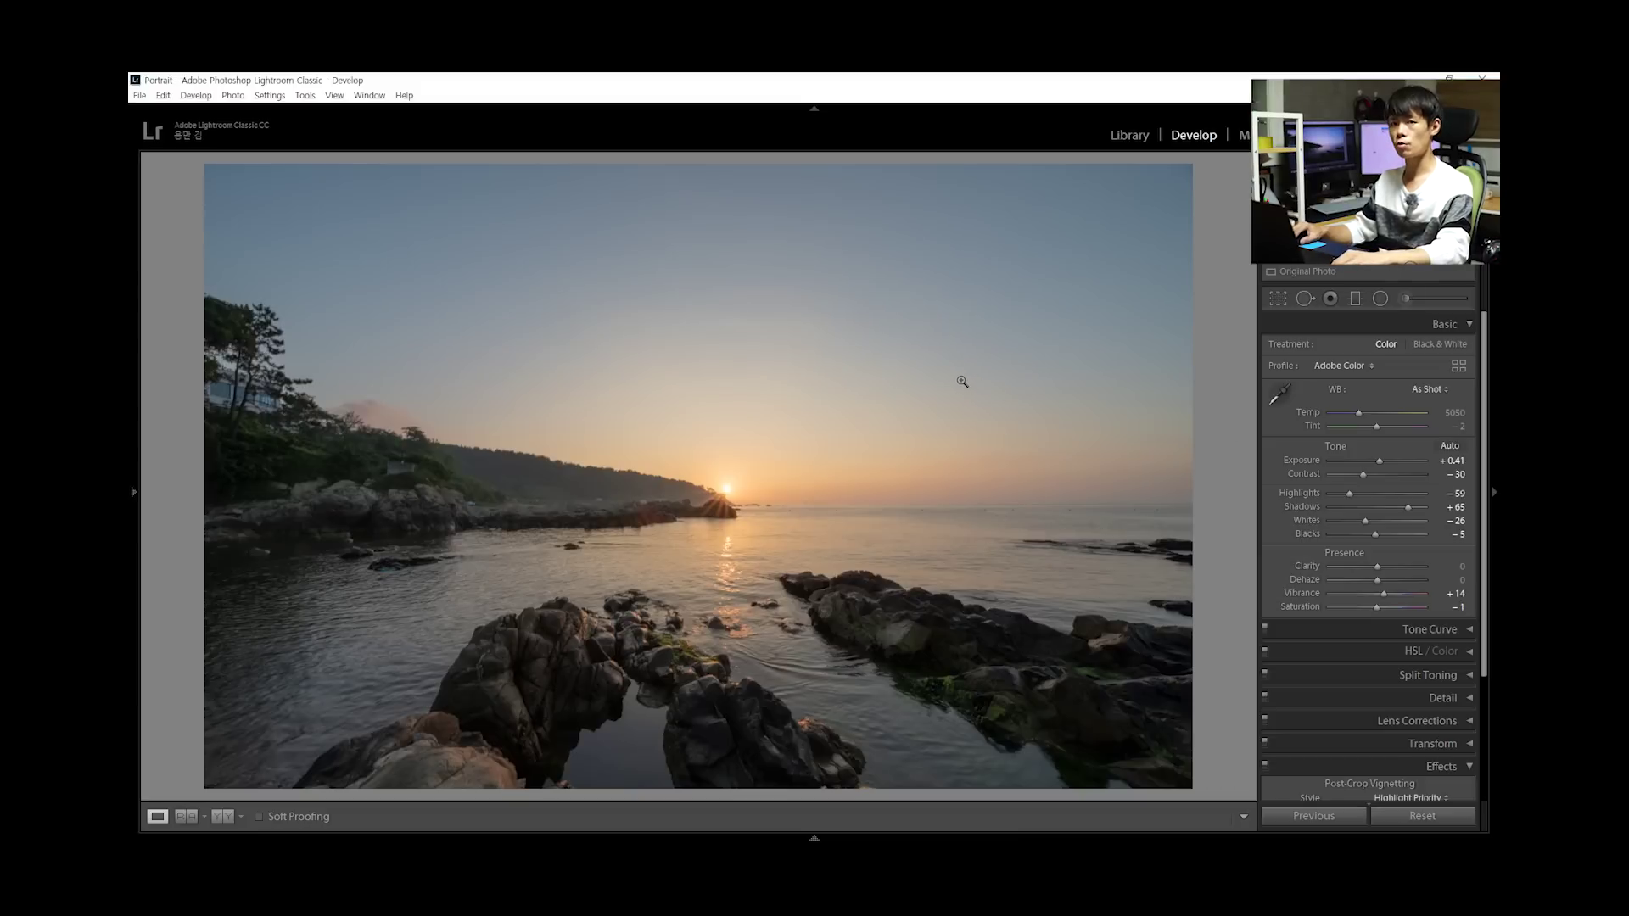
Try darkening and intensifying the blues with HSL luminance Blue at -87 and saturation Blue at +68
scroll(1290, 654, down, 2)
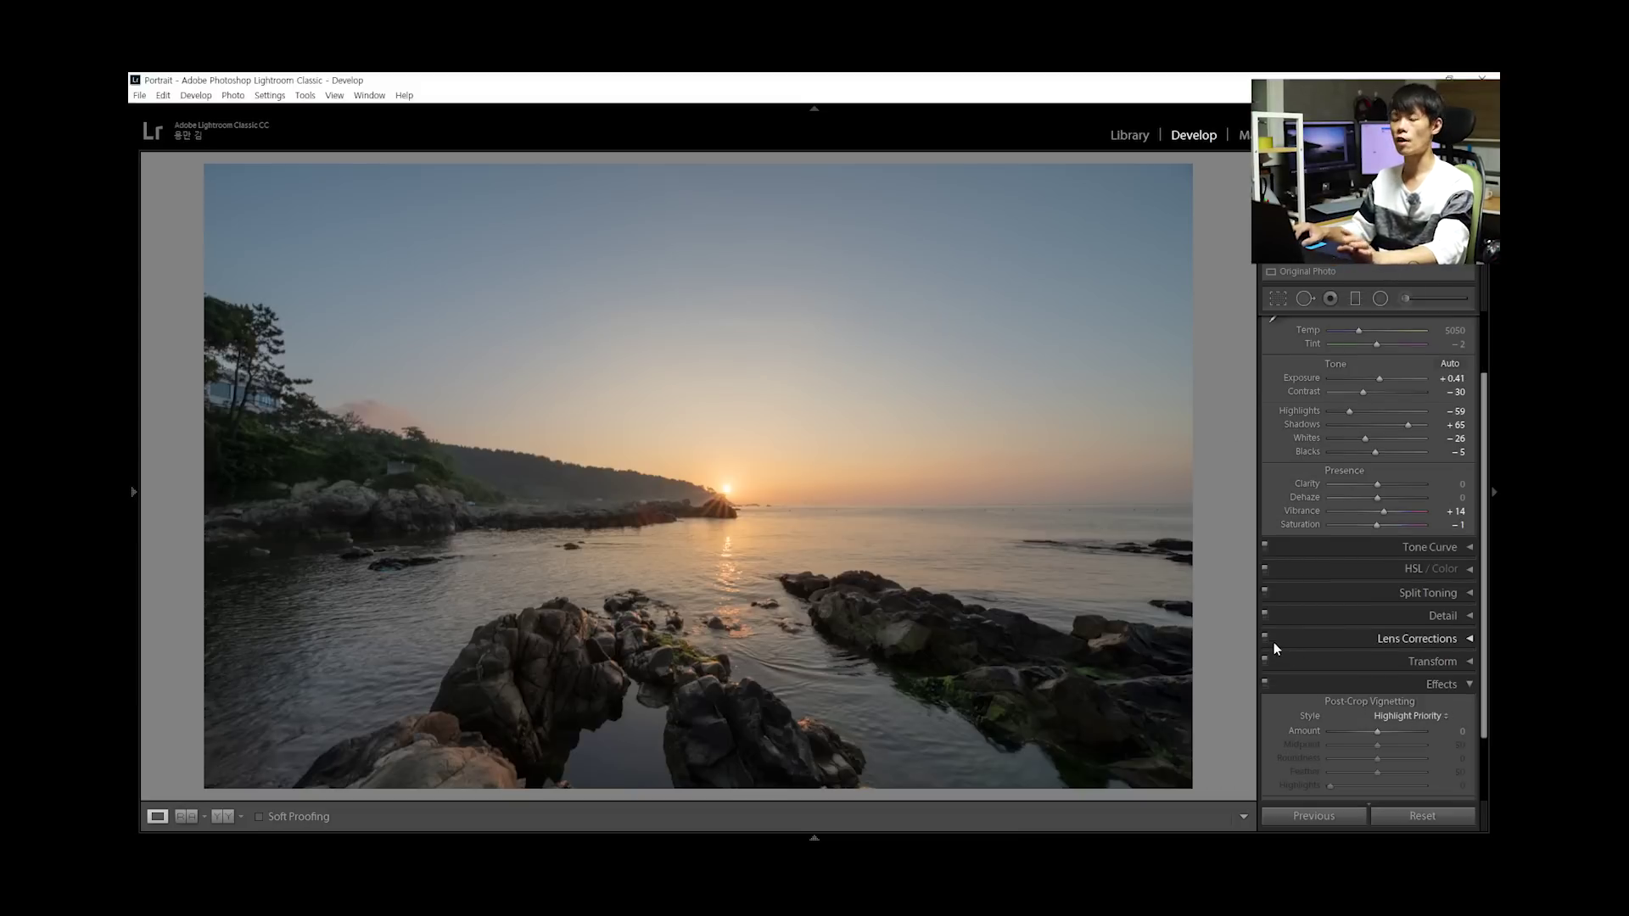
click(1468, 570)
click(1406, 596)
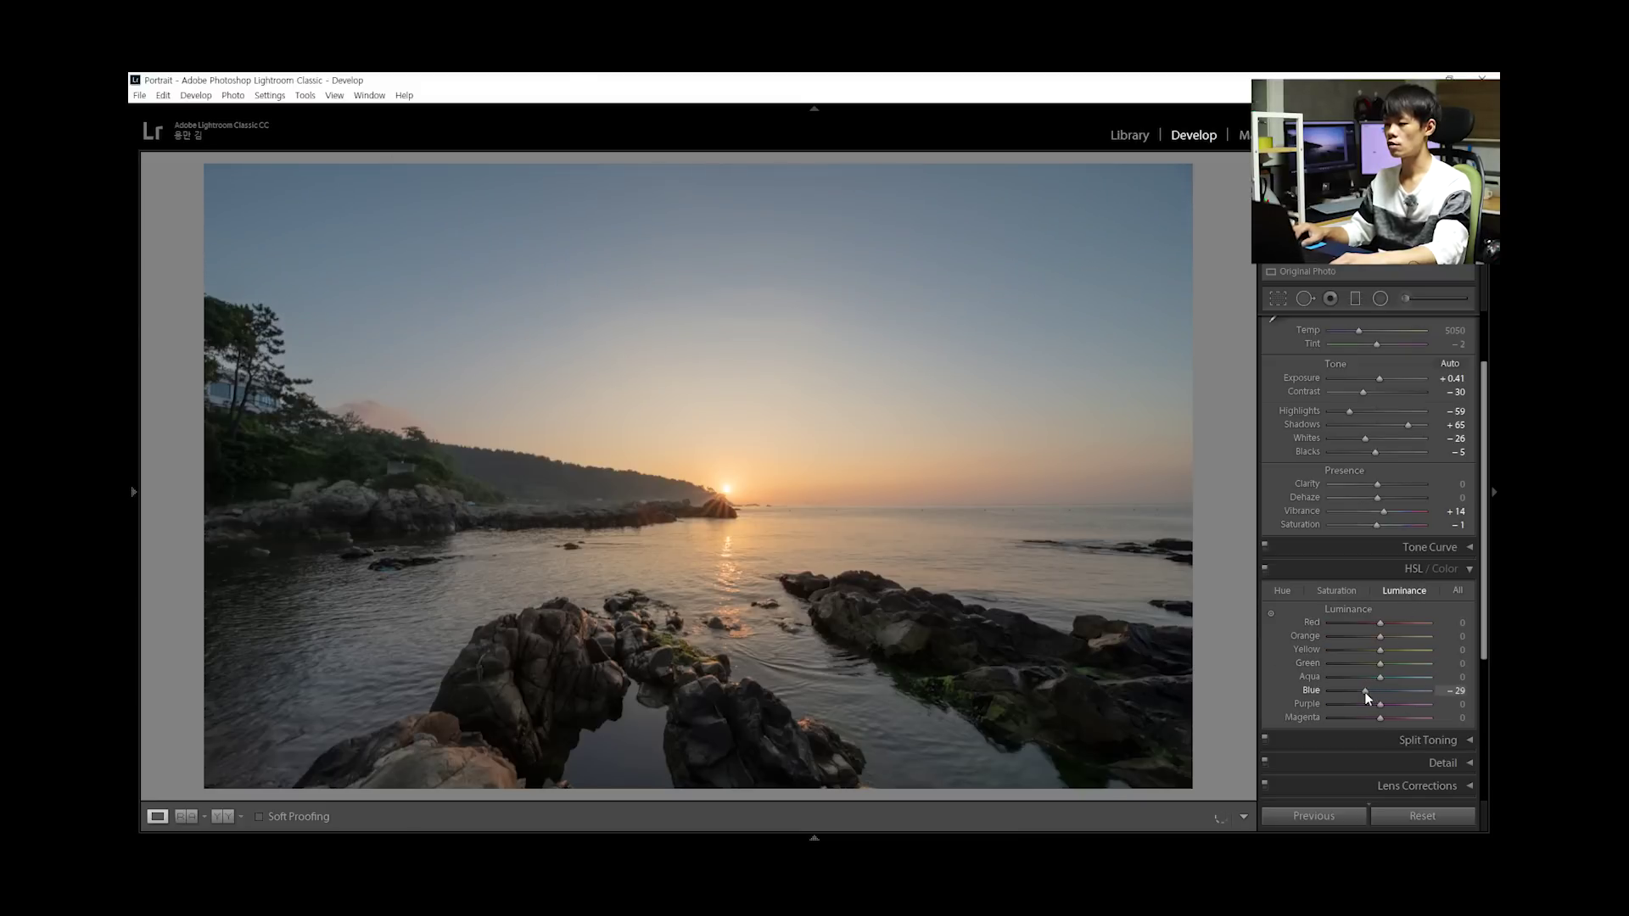
drag(1361, 691, 1332, 690)
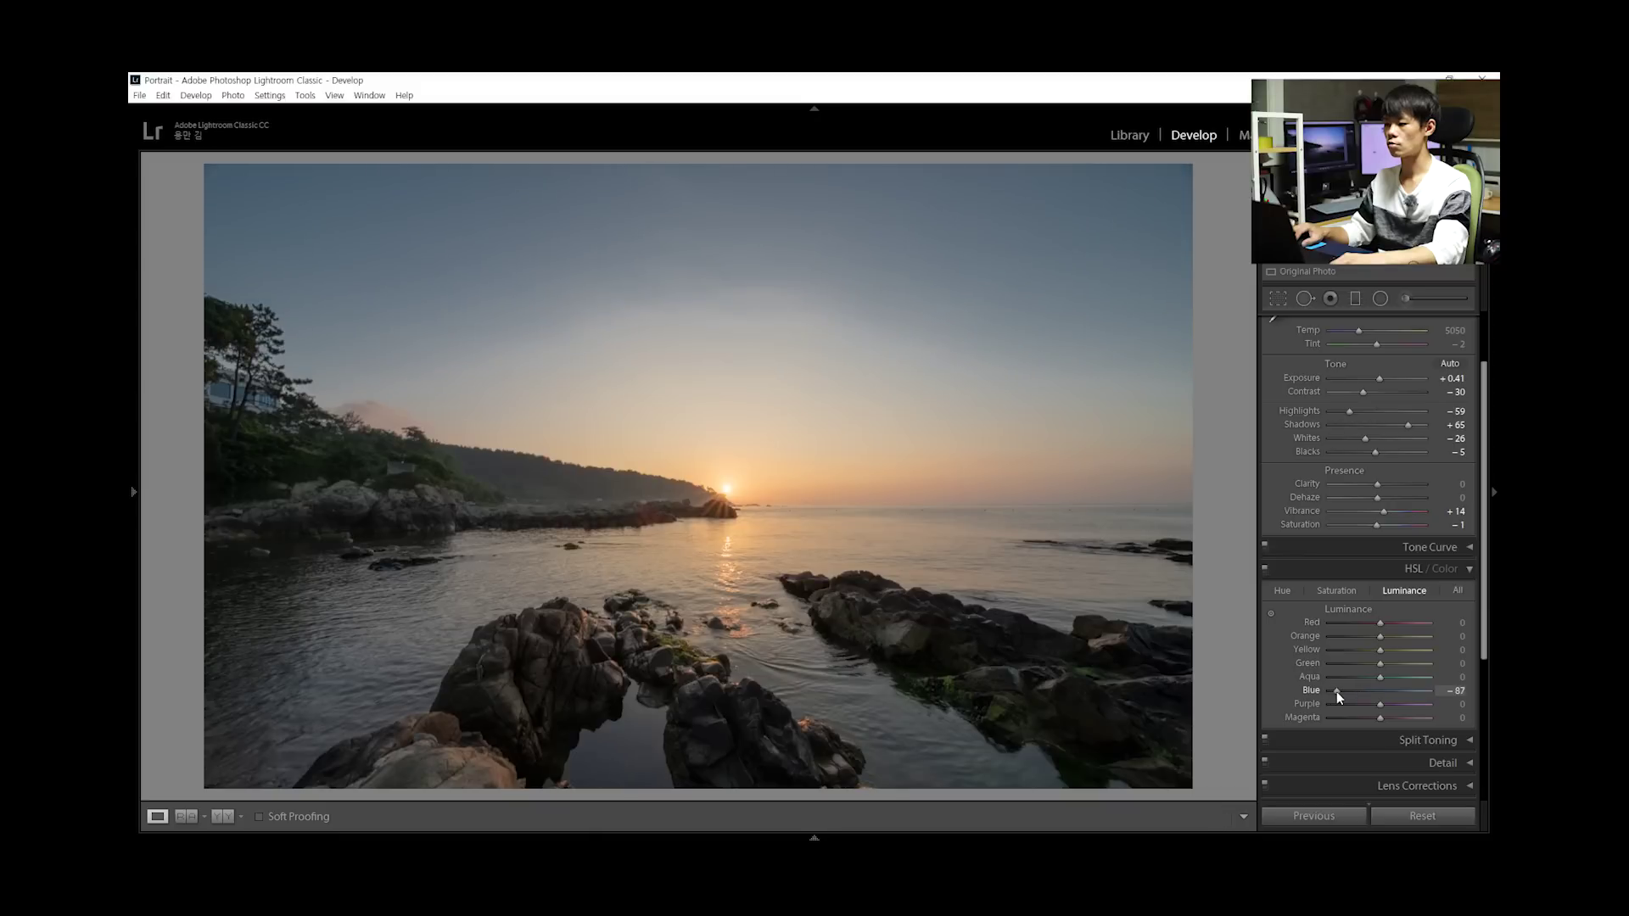
mouse_move(1382, 680)
mouse_down()
mouse_move(1323, 680)
mouse_move(1382, 684)
mouse_up()
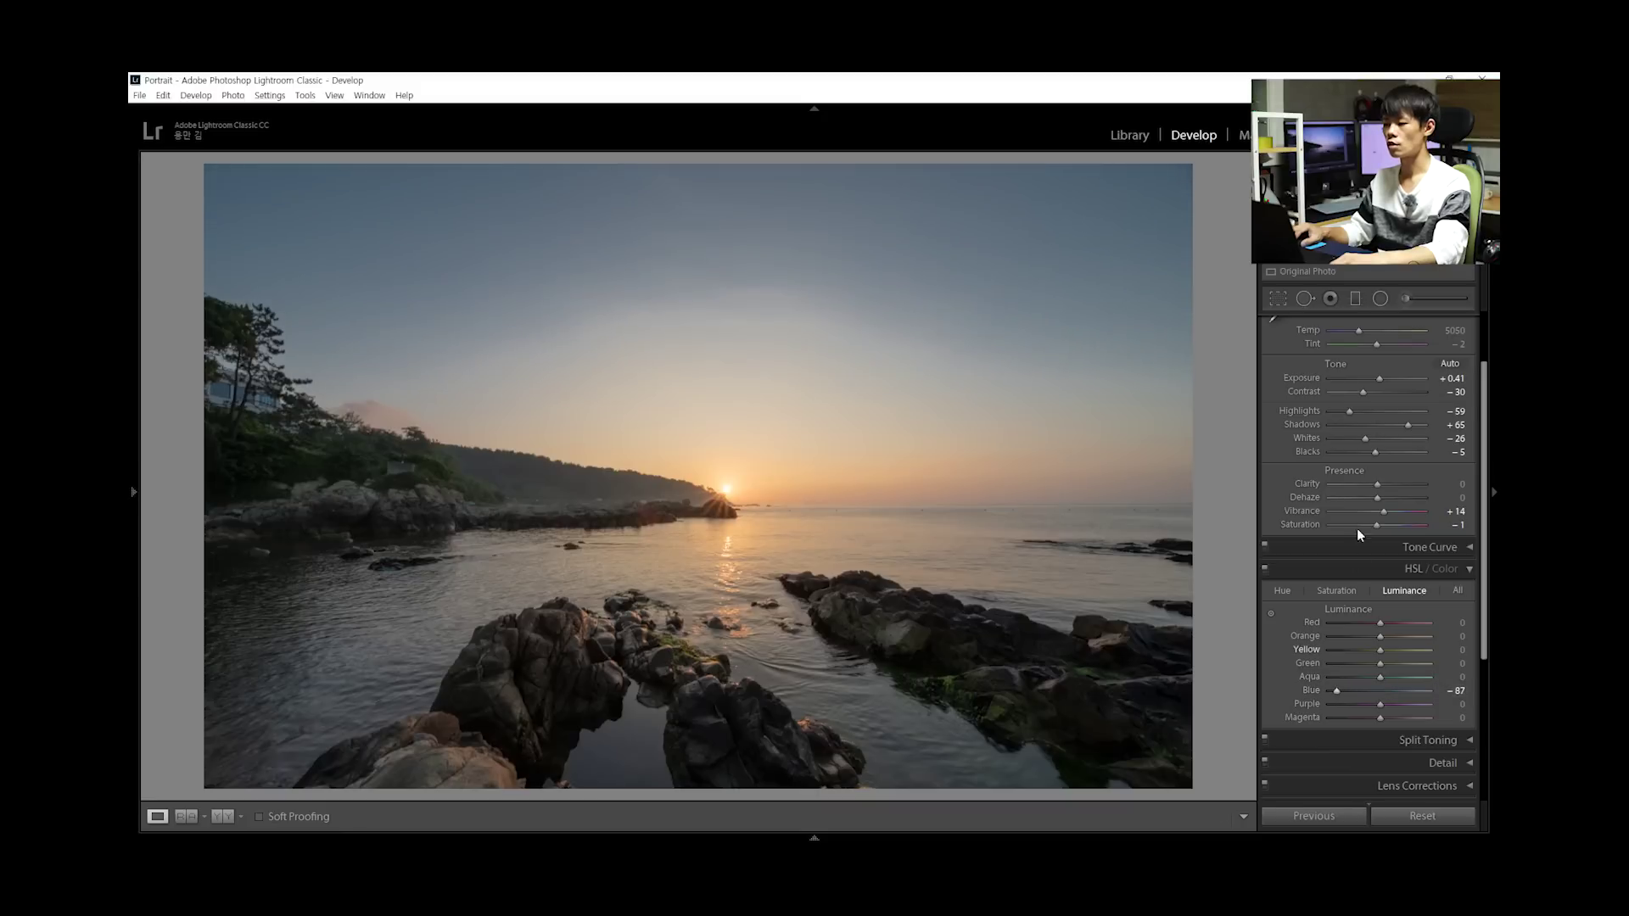
click(1349, 592)
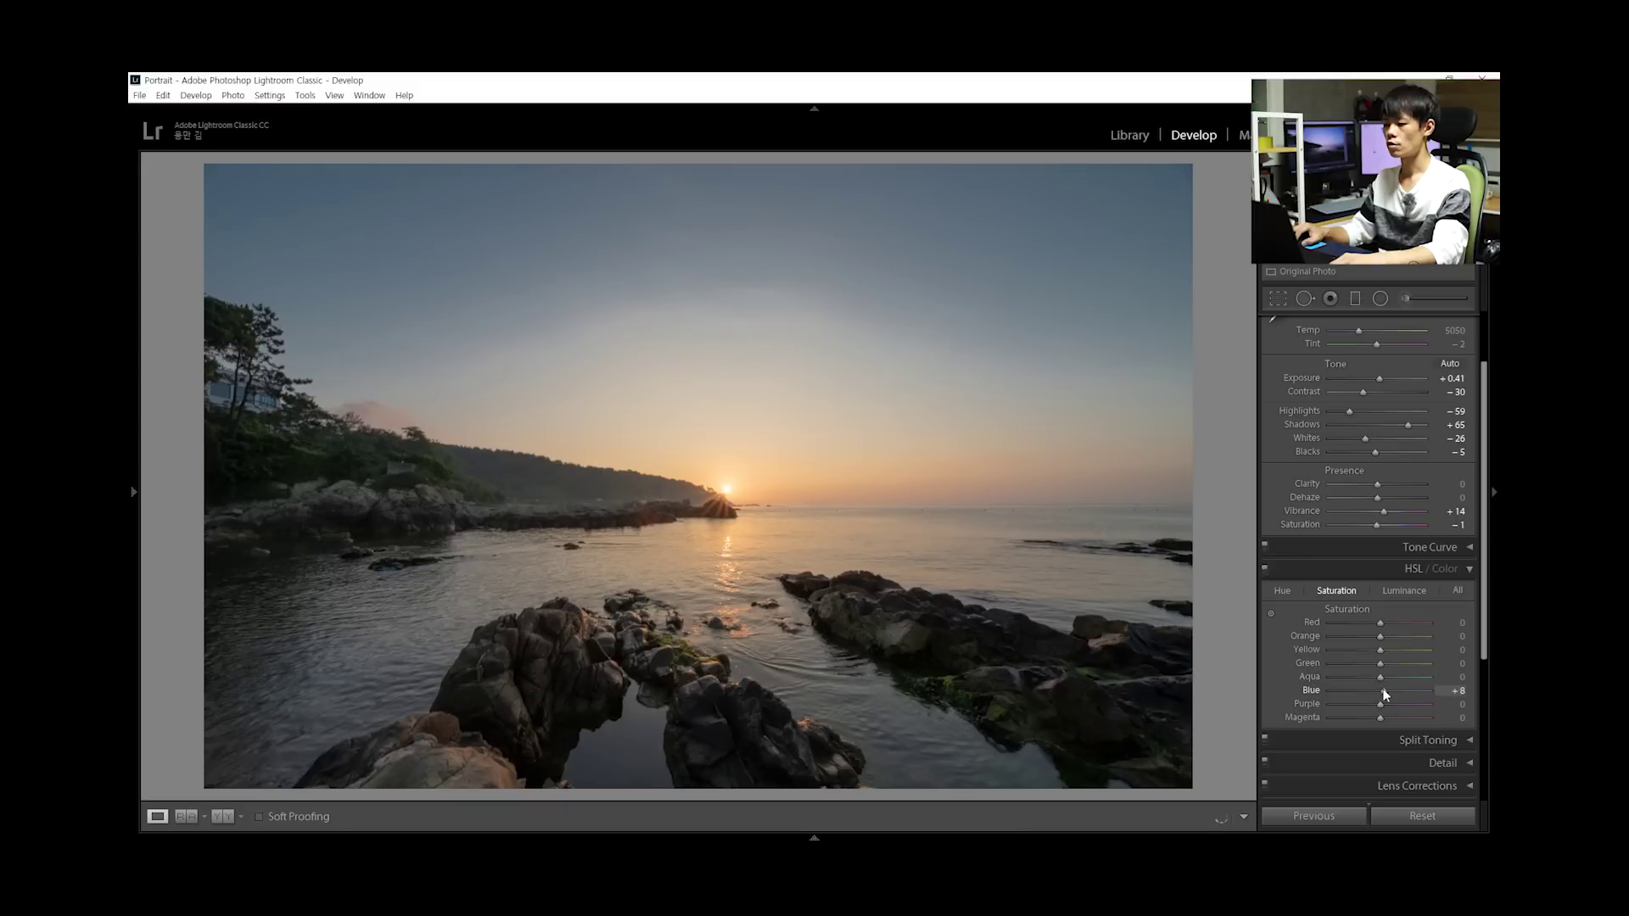
drag(1385, 694, 1413, 690)
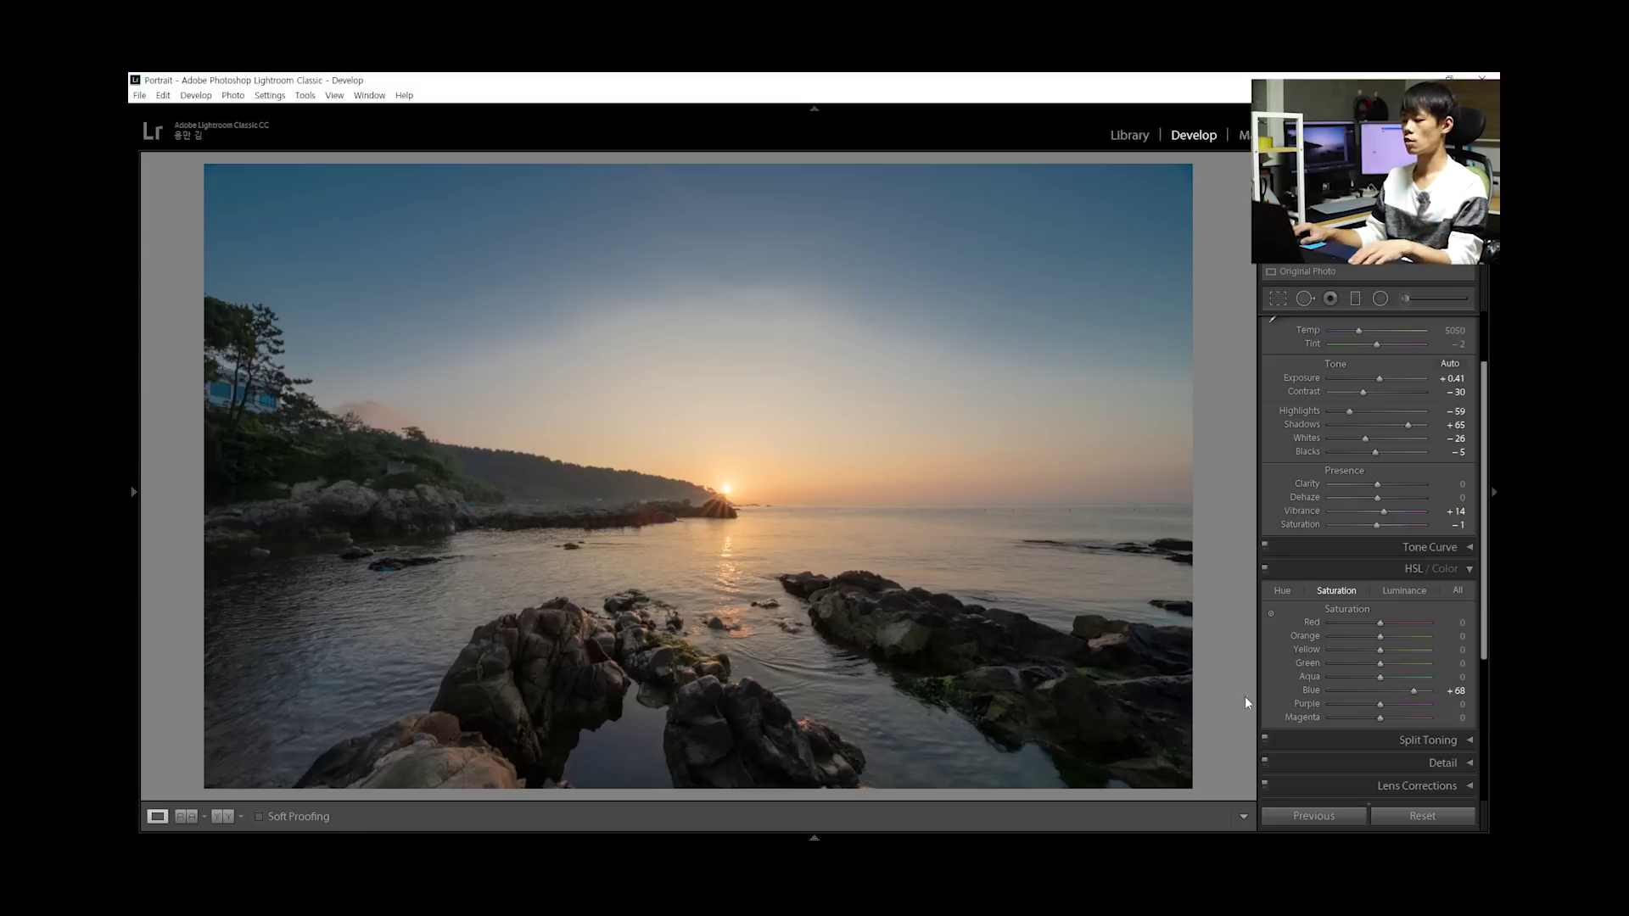
Reset all edits for a comparison, restore them, and undo the blue saturation boost
click(1398, 816)
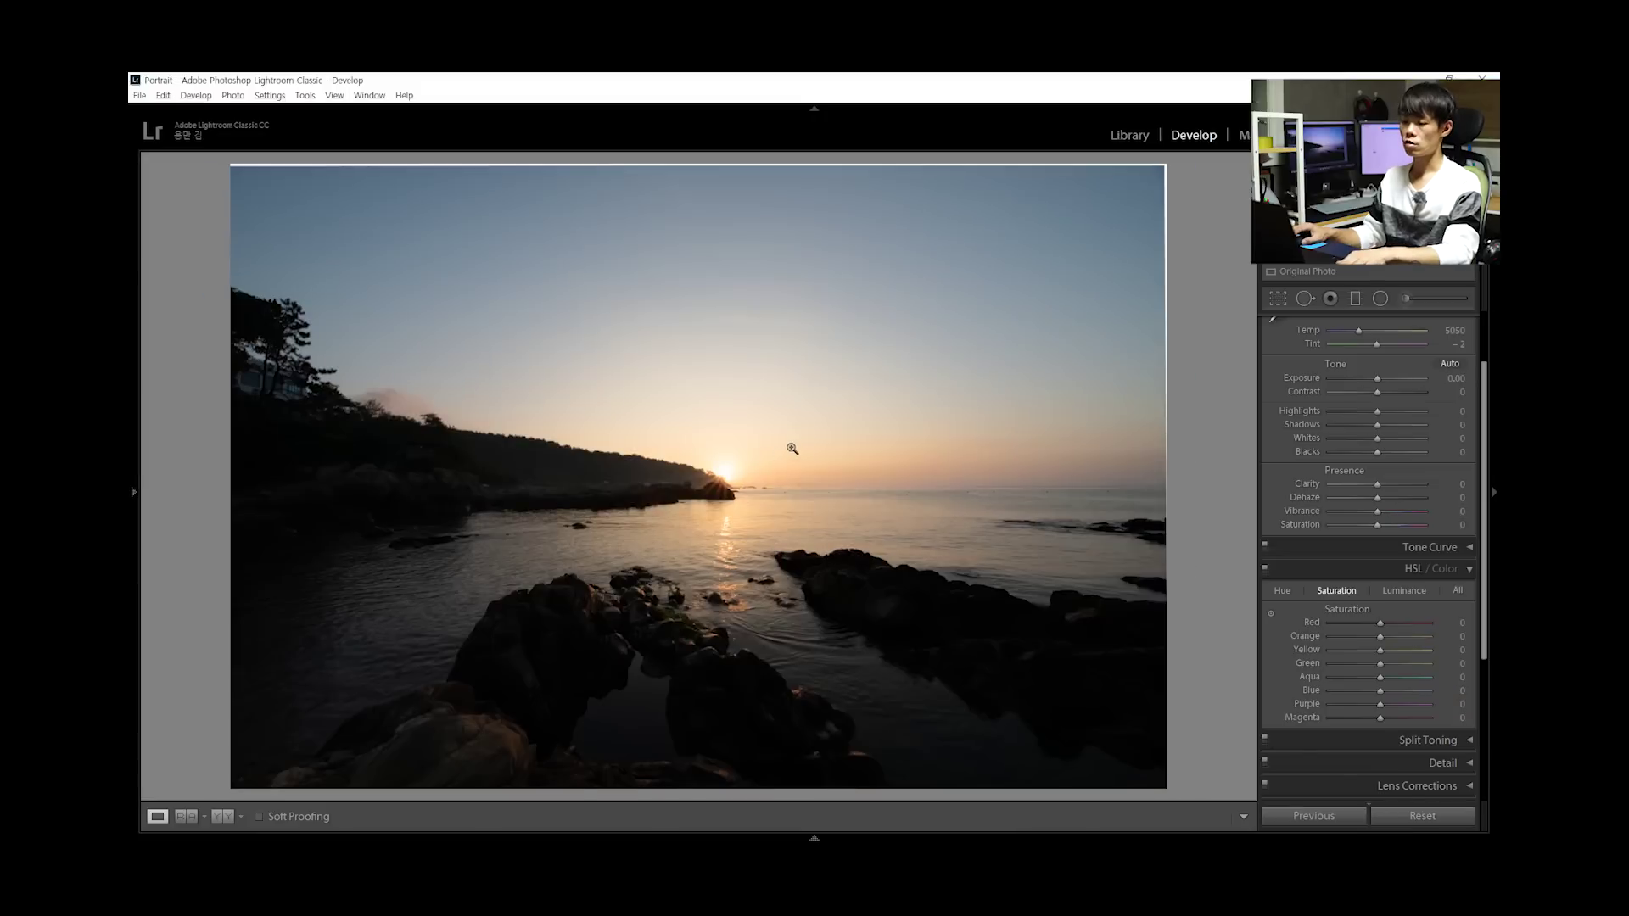
key(ctrl+z)
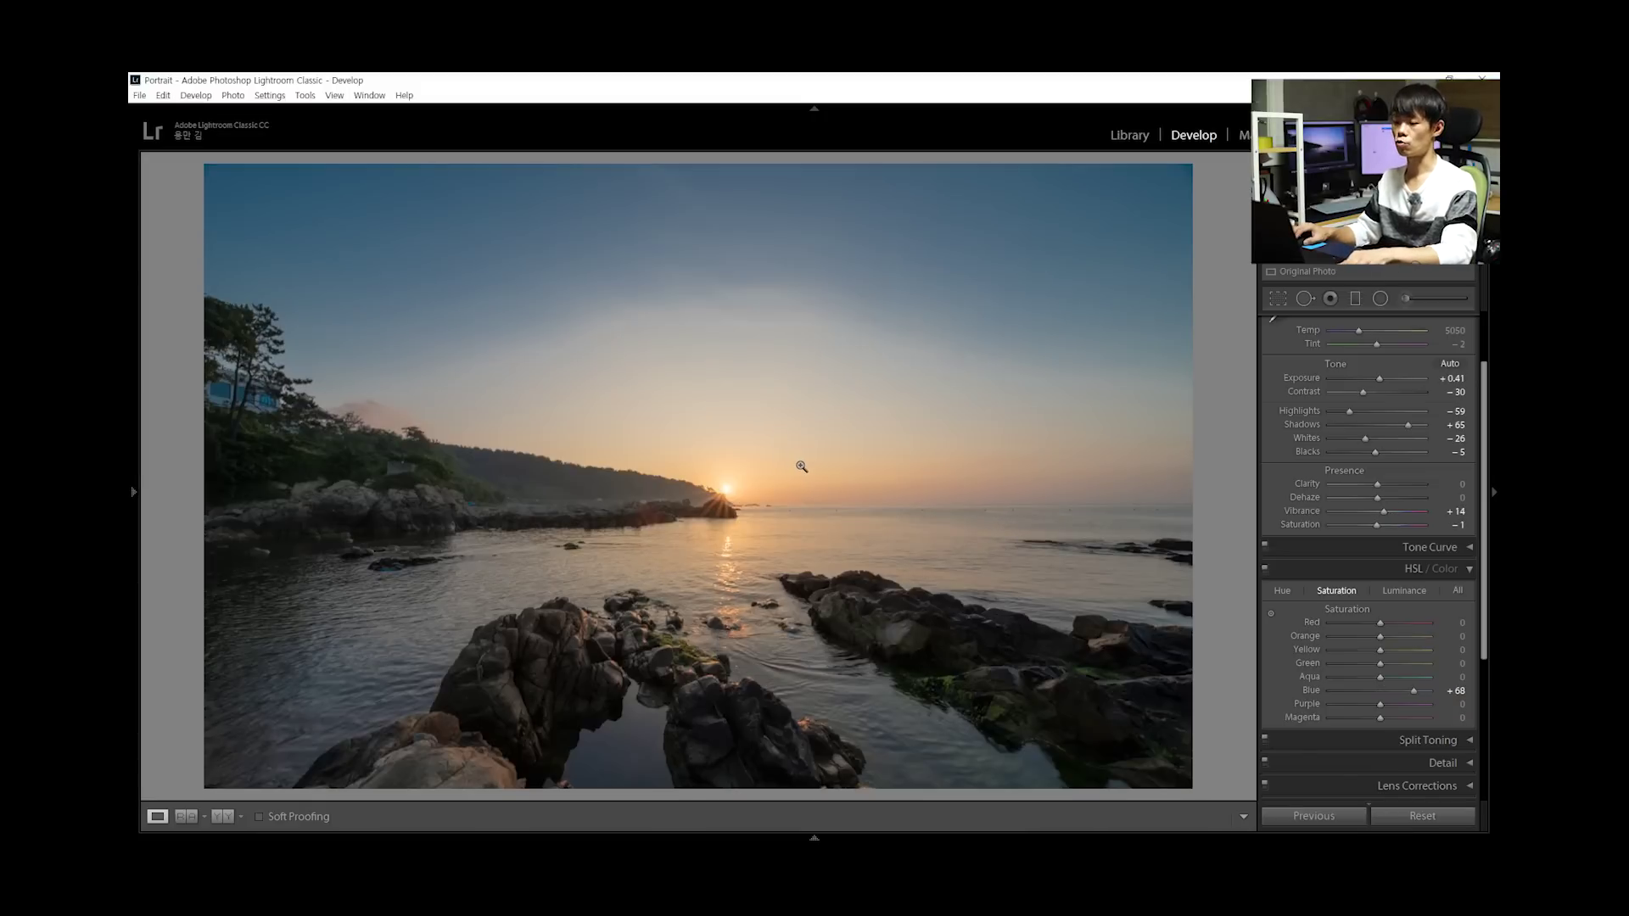
key(ctrl+z)
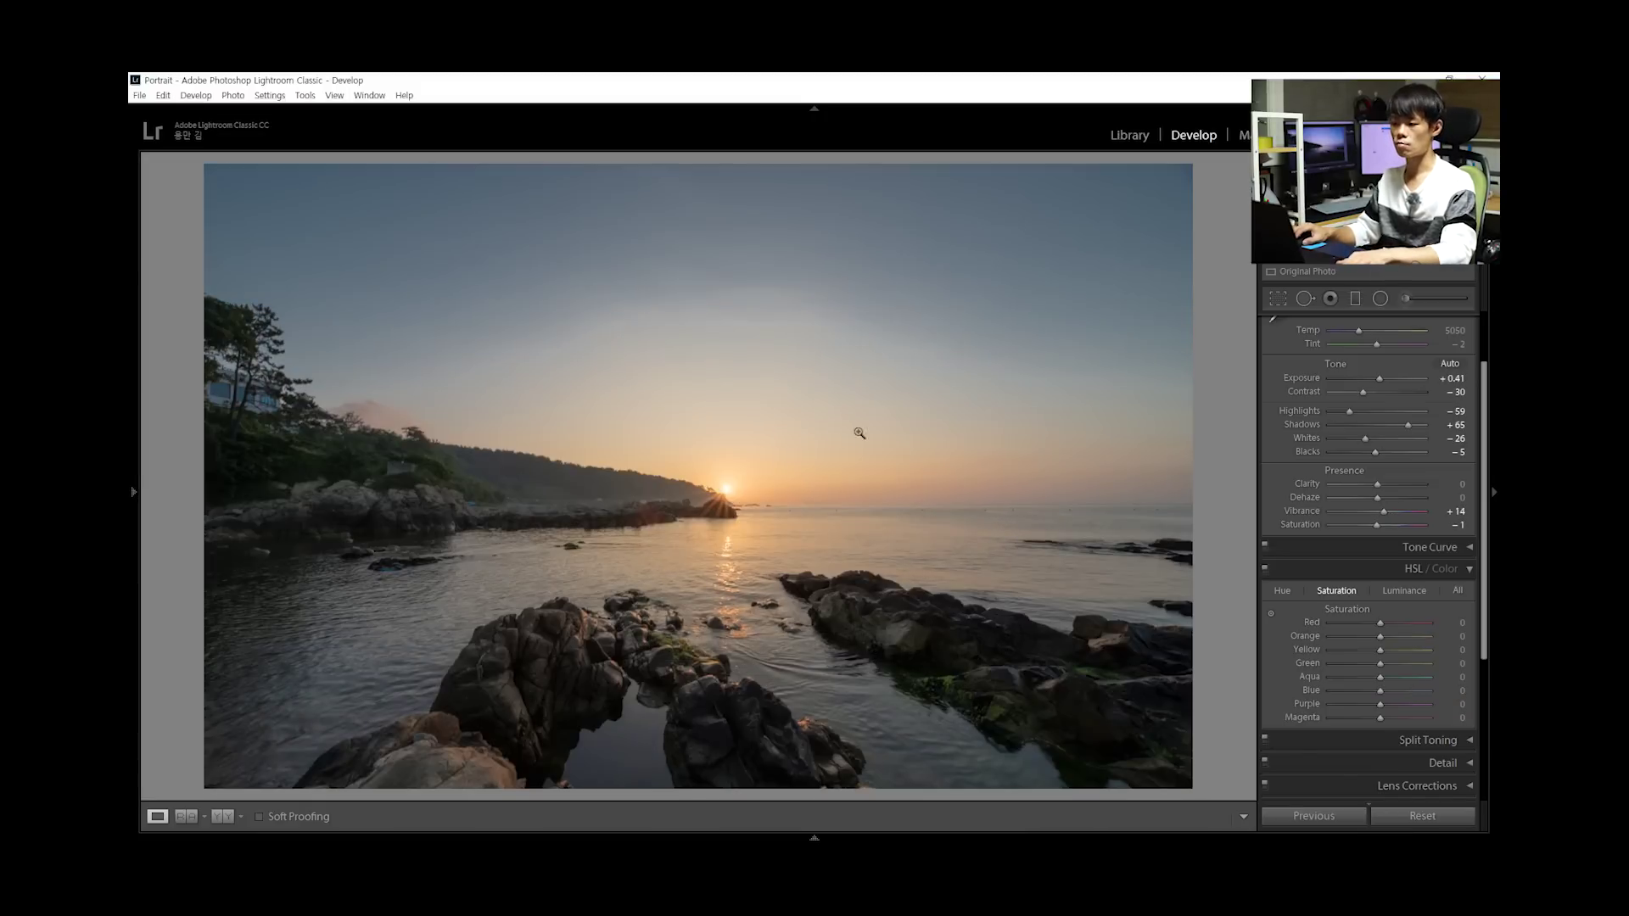
Set the Blue luminance back to 0 in the HSL adjustments
key(ctrl+z)
click(1405, 592)
click(1451, 691)
text(0)
key(Return)
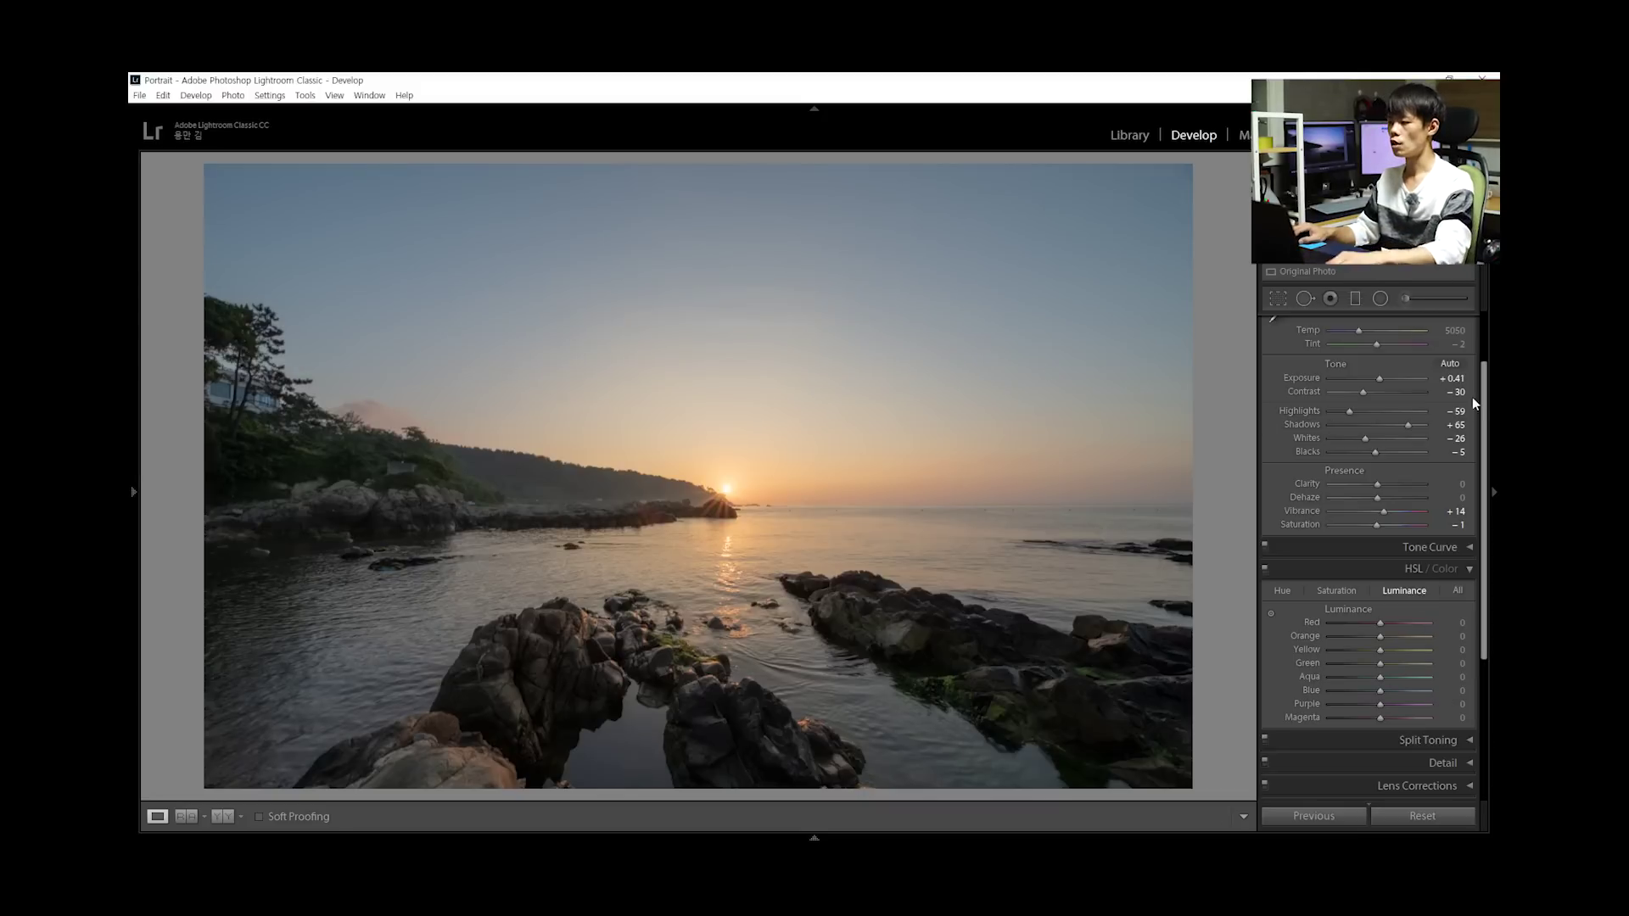
Place a level graduated filter running from the upper edge of the sky down to the water below the horizon
drag(1485, 389, 1485, 334)
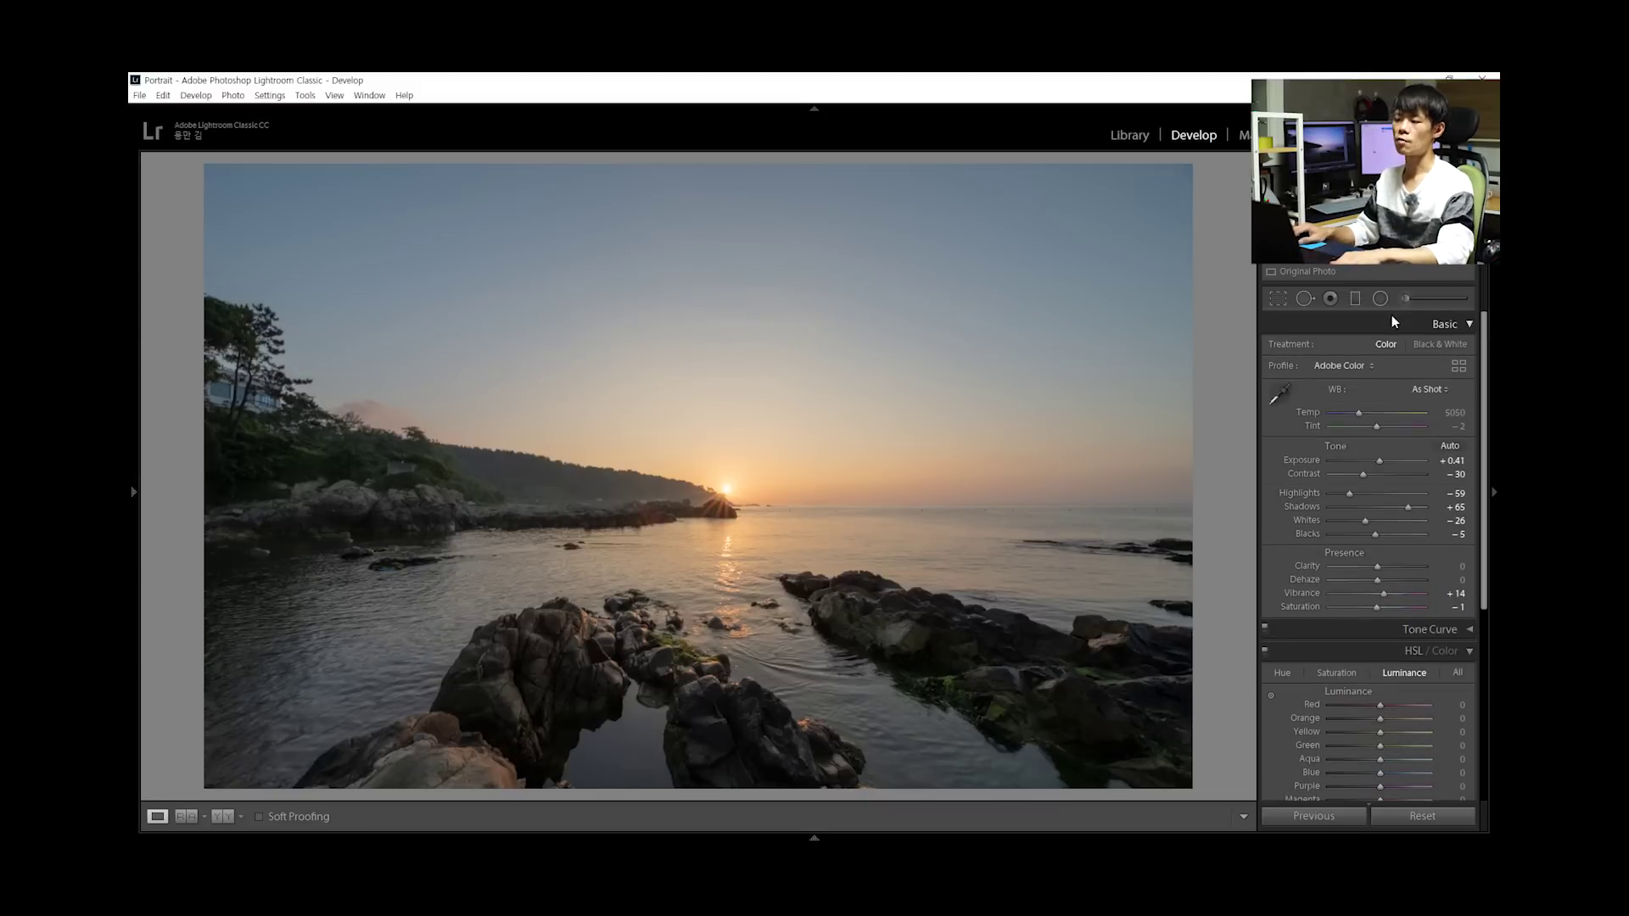
click(1354, 298)
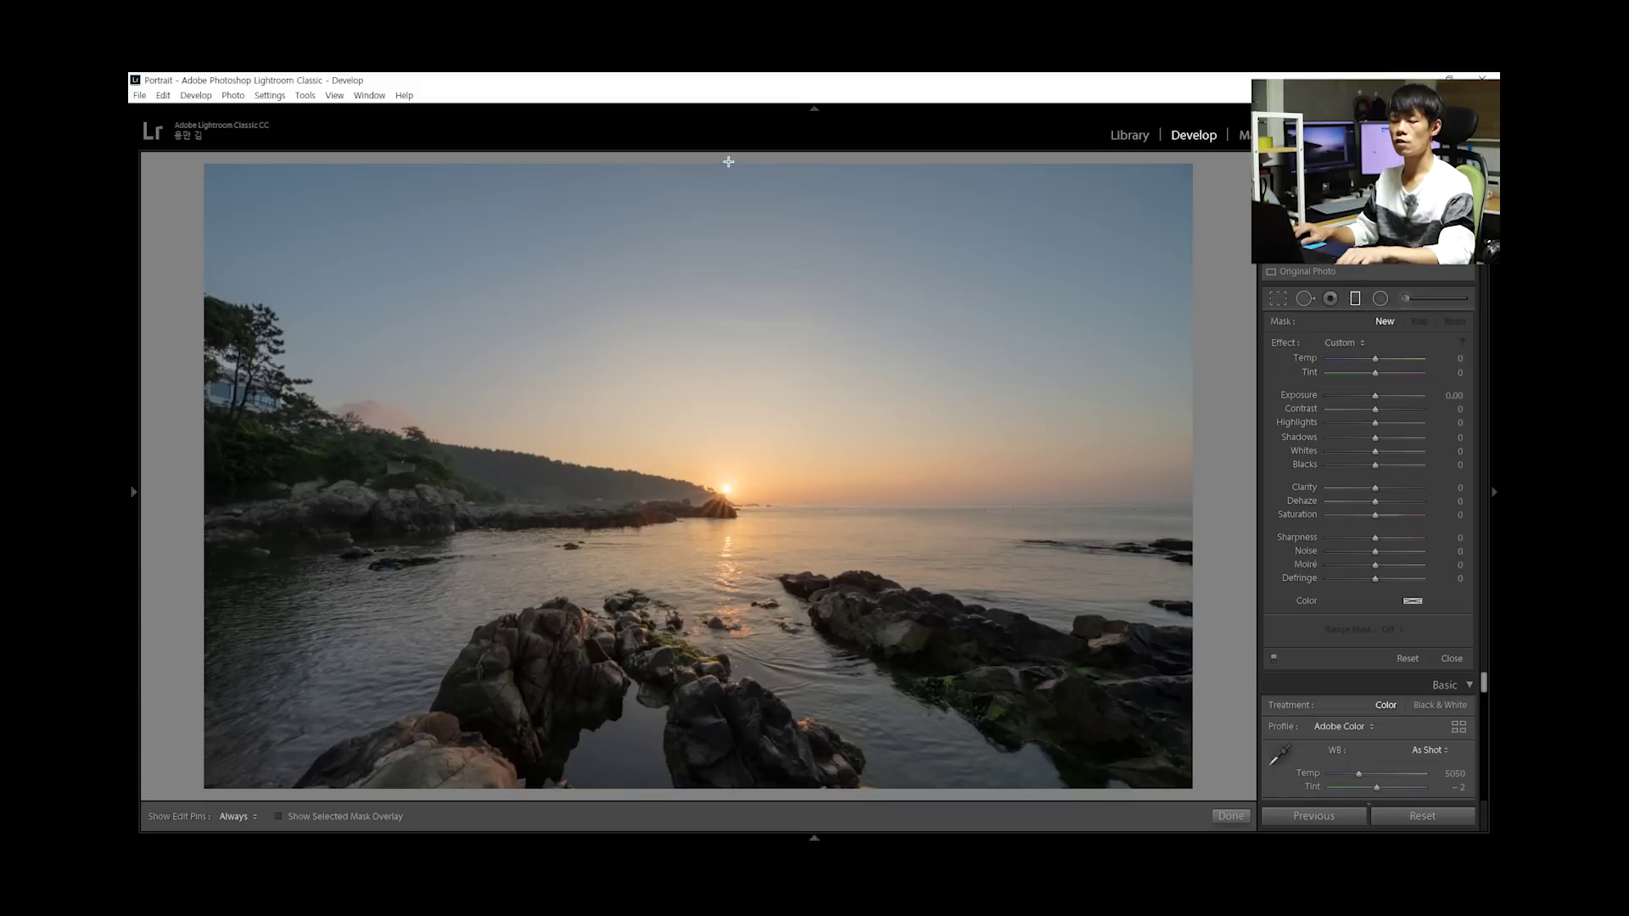
key(shift)
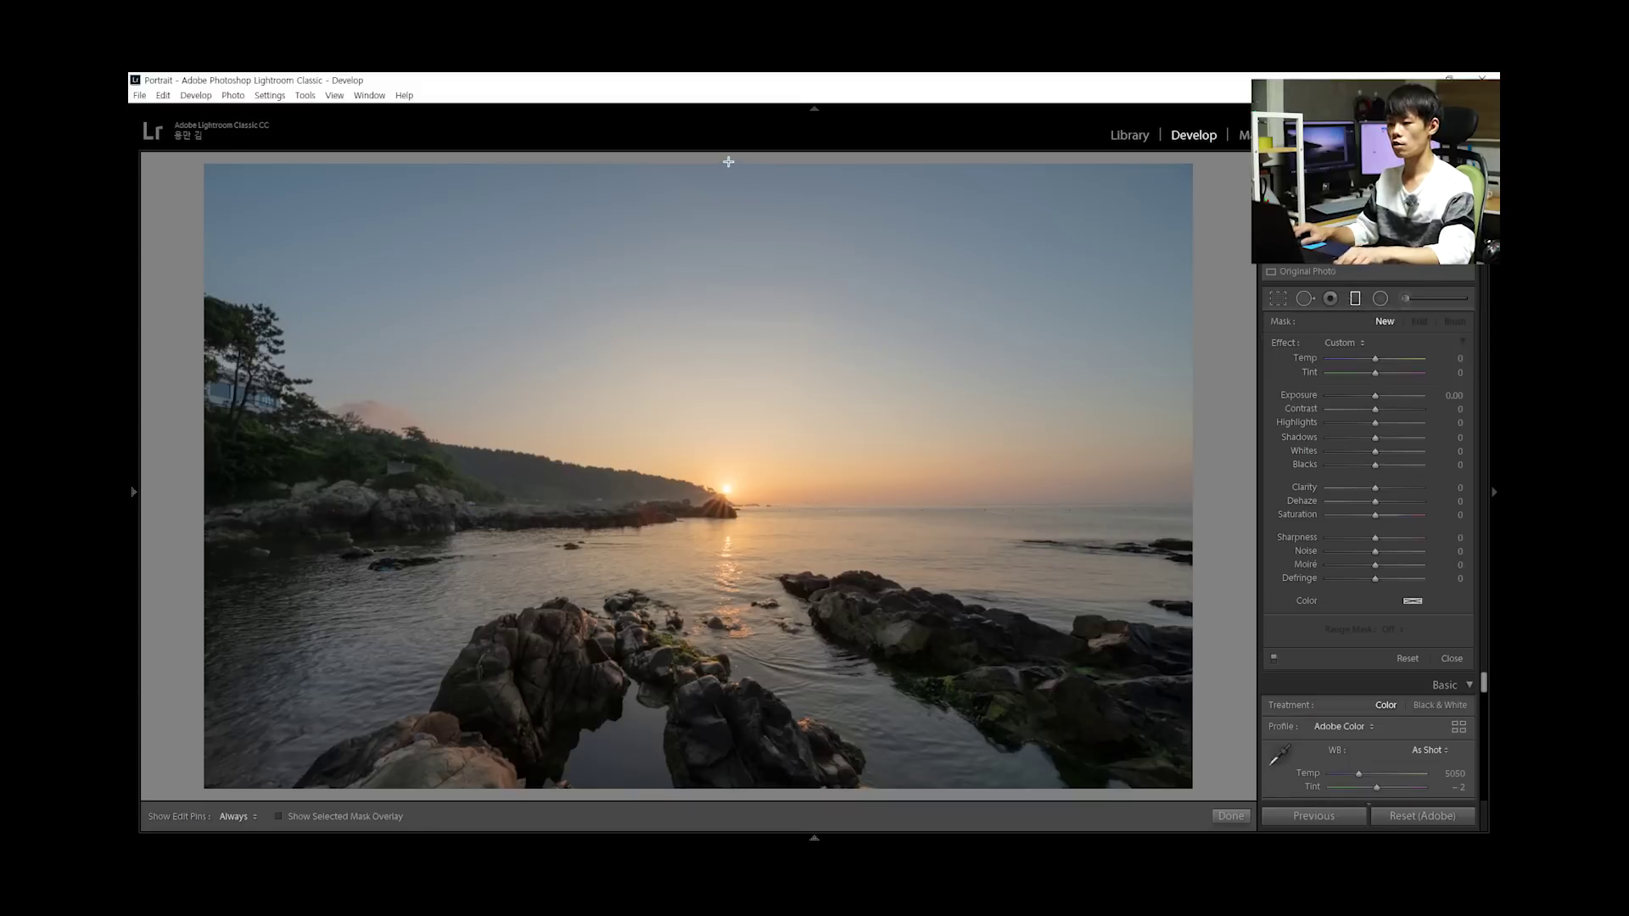
drag(728, 161, 718, 583)
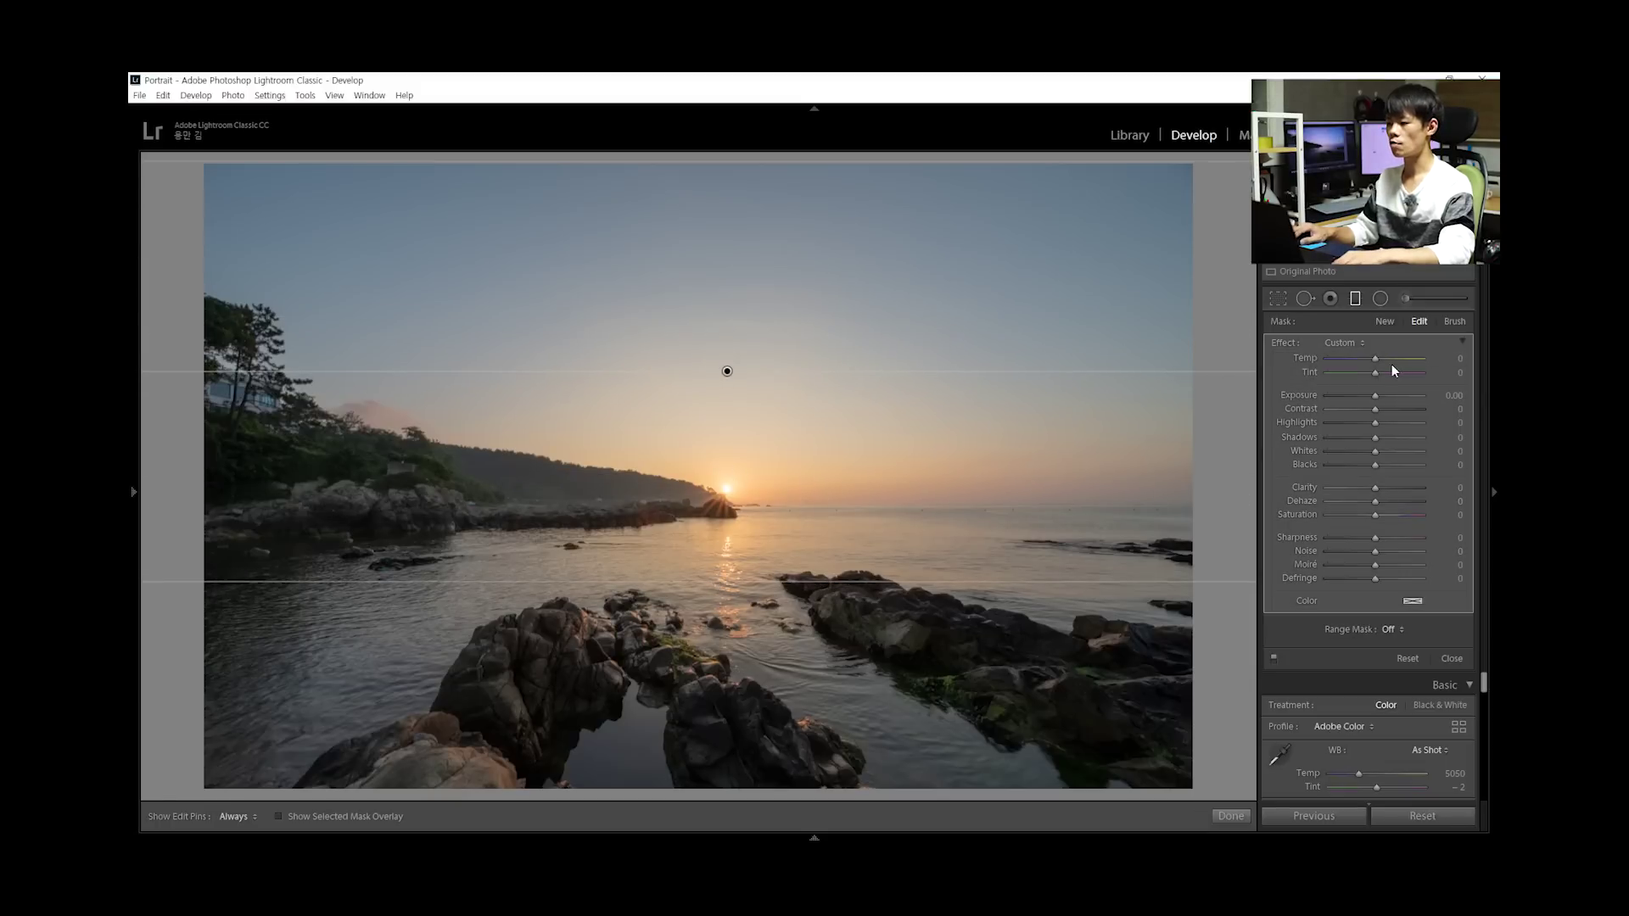
Try the sky's graduated filter with Temp at -86, 100 and -44
drag(1375, 358, 1334, 359)
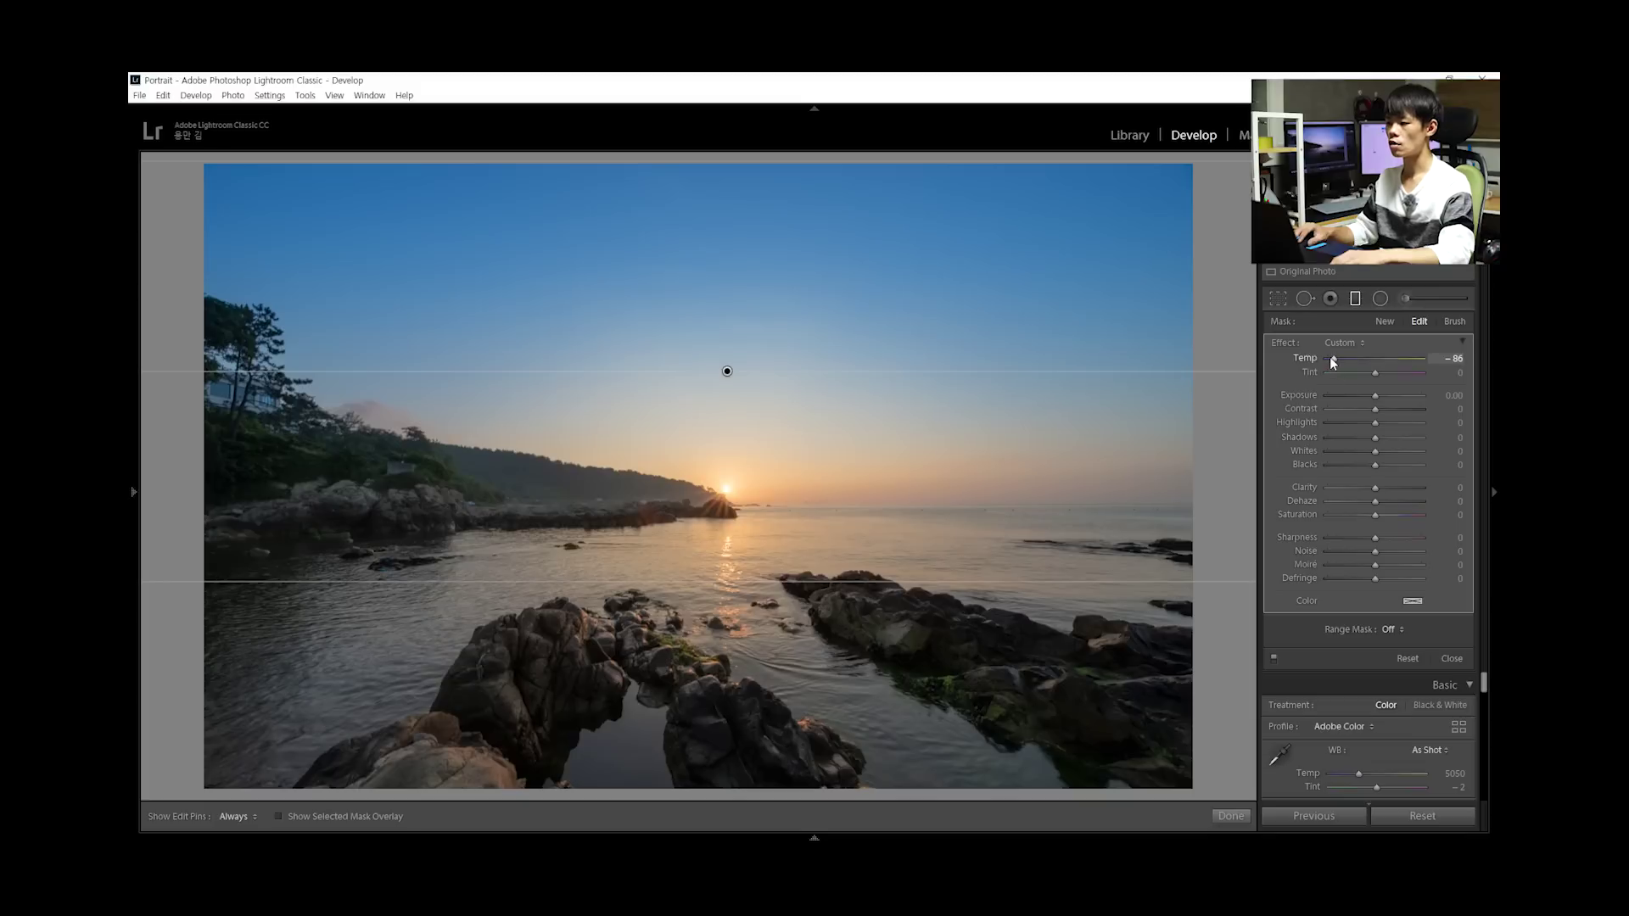
drag(1332, 359, 1417, 368)
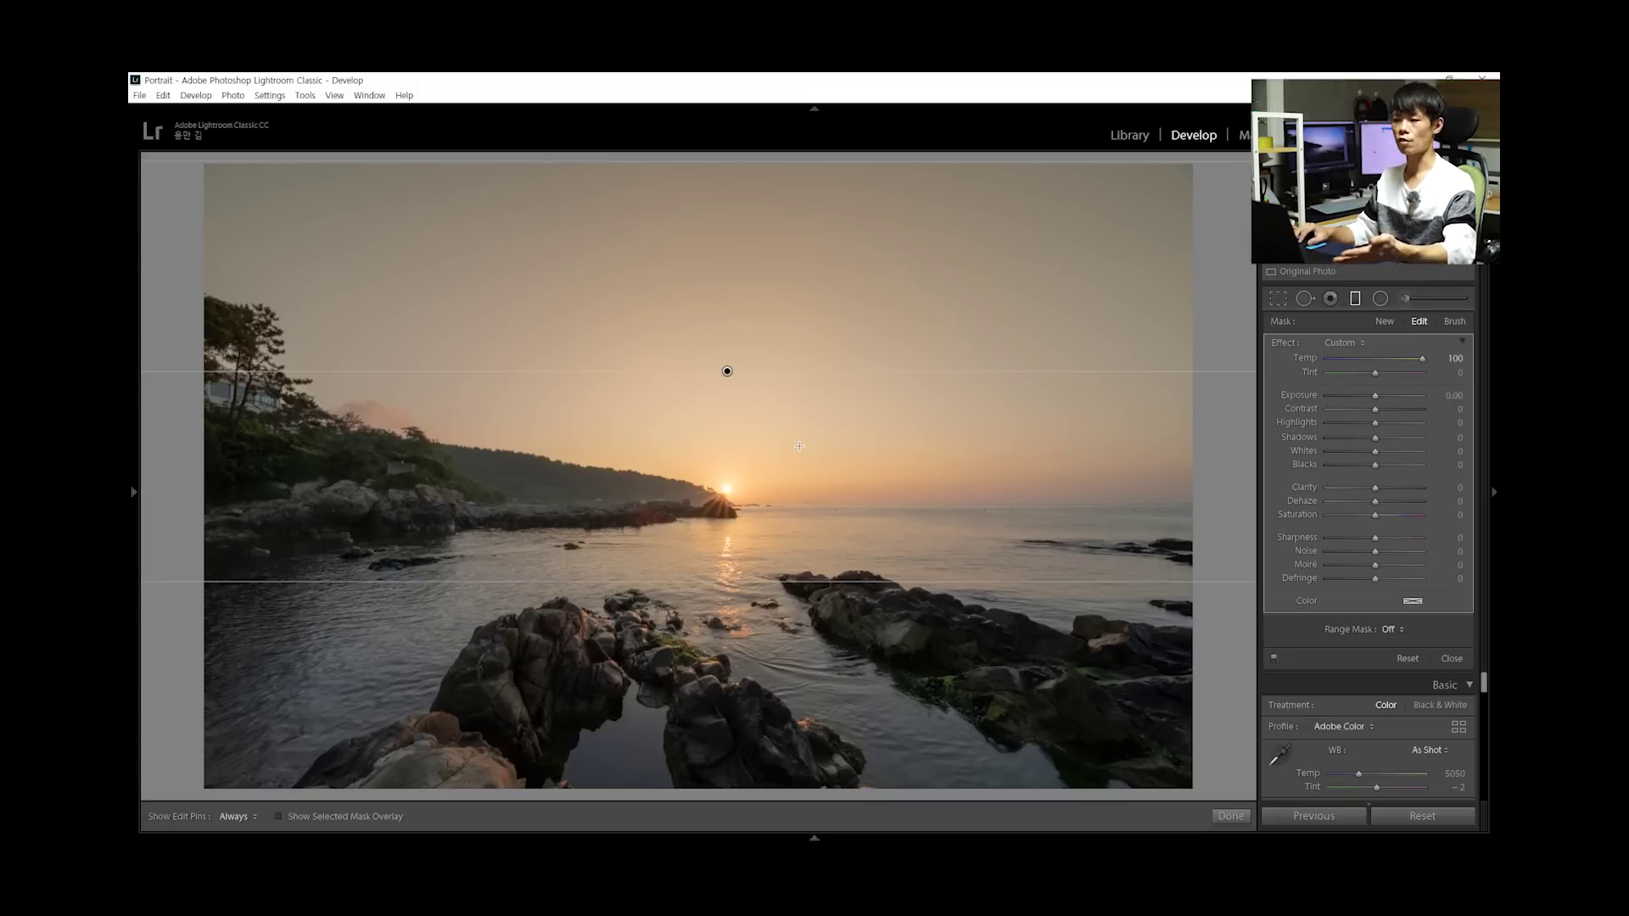
drag(1417, 358, 1357, 364)
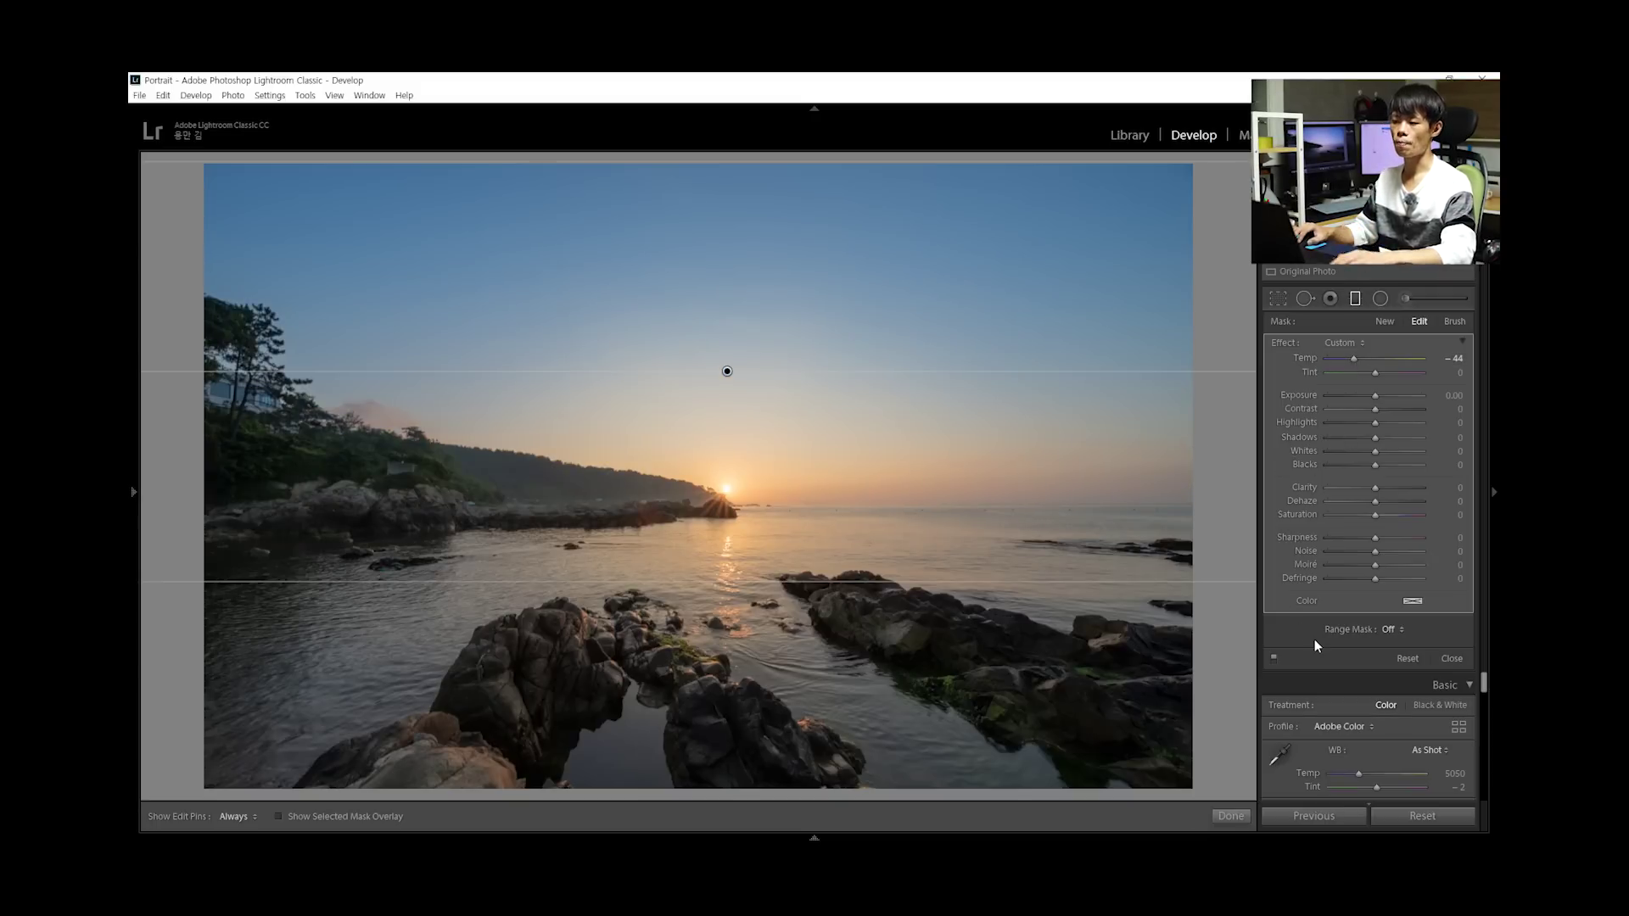
Set up the Adjustment Brush with size 15, Auto Mask on and the selected mask overlay shown
click(1404, 298)
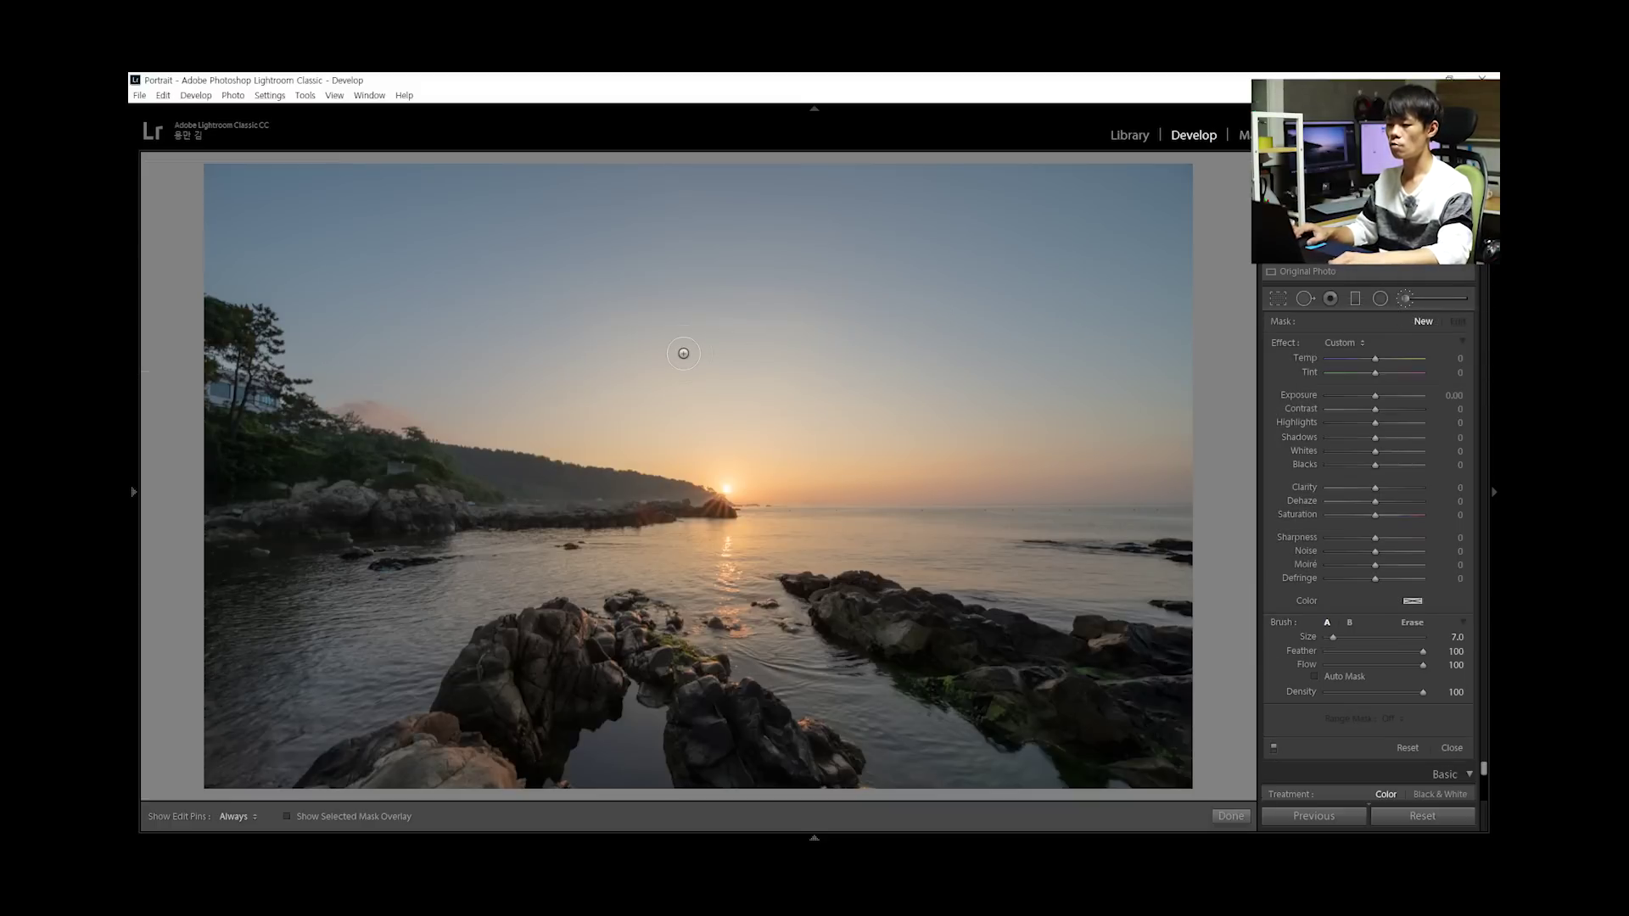
scroll(442, 302, up, 5)
scroll(442, 302, down, 9)
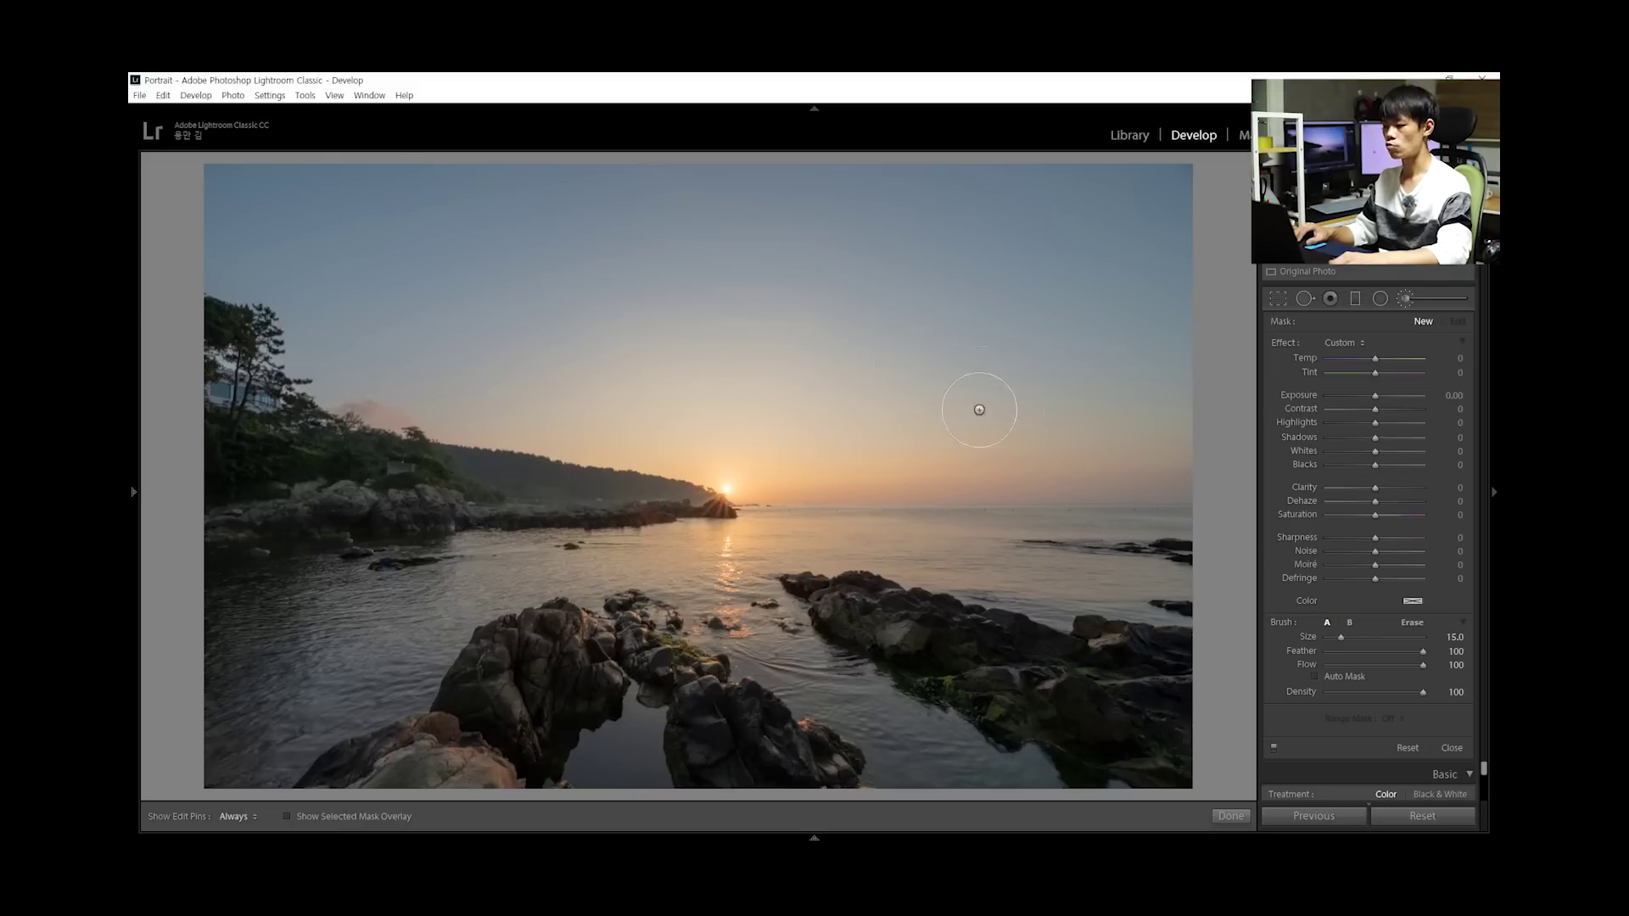
click(1317, 679)
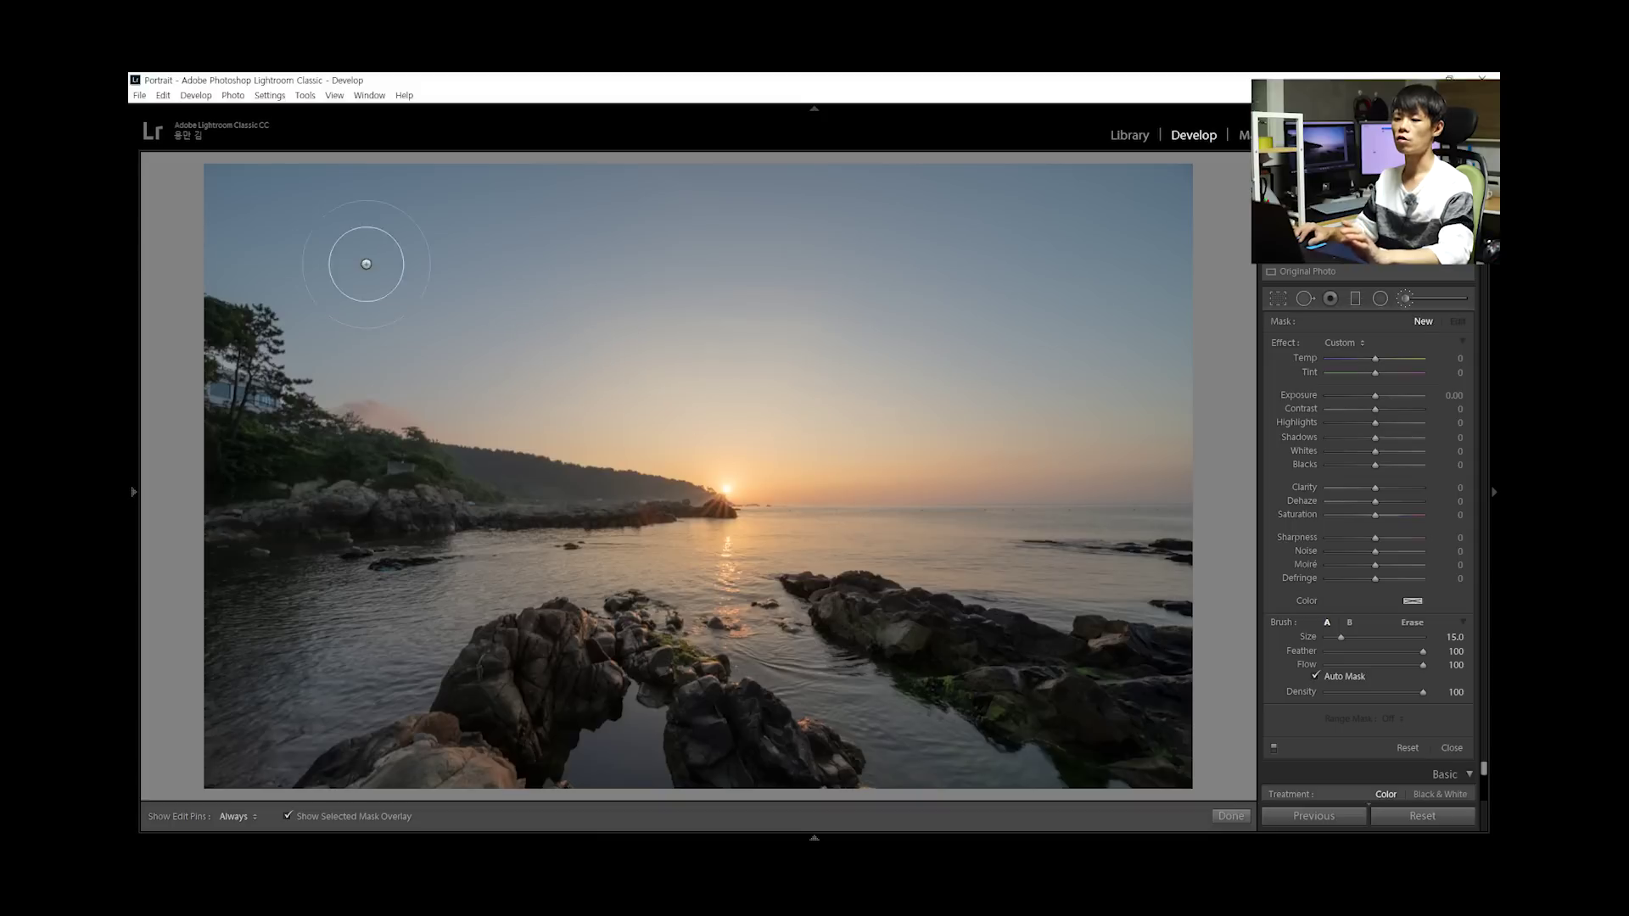
Paint the brush mask over the sky down to the horizon, including the tall trees on the headland
click(236, 174)
key(h)
mouse_move(406, 234)
mouse_down()
mouse_move(690, 243)
mouse_move(369, 218)
mouse_move(429, 248)
mouse_move(835, 322)
mouse_move(963, 298)
mouse_move(900, 279)
mouse_move(837, 195)
mouse_move(671, 206)
mouse_move(705, 233)
mouse_move(672, 193)
mouse_move(580, 186)
mouse_move(321, 175)
mouse_move(209, 206)
mouse_move(300, 273)
mouse_move(339, 322)
mouse_move(326, 313)
mouse_move(318, 341)
mouse_move(360, 359)
mouse_move(362, 382)
mouse_move(321, 348)
mouse_move(368, 389)
mouse_move(410, 392)
mouse_move(416, 323)
mouse_move(437, 387)
mouse_move(709, 445)
mouse_move(516, 334)
mouse_move(452, 319)
mouse_move(784, 441)
mouse_move(815, 456)
mouse_move(729, 420)
mouse_move(861, 488)
mouse_move(762, 367)
mouse_move(974, 477)
mouse_move(873, 409)
mouse_move(893, 356)
mouse_move(1149, 466)
mouse_move(1086, 421)
mouse_move(1027, 326)
mouse_move(1170, 364)
mouse_move(1108, 303)
mouse_move(1153, 288)
mouse_move(1157, 261)
mouse_move(1096, 196)
mouse_move(1124, 175)
mouse_move(1090, 188)
mouse_move(1178, 276)
mouse_move(1194, 104)
mouse_move(1134, 438)
mouse_move(1161, 469)
mouse_move(780, 384)
mouse_up()
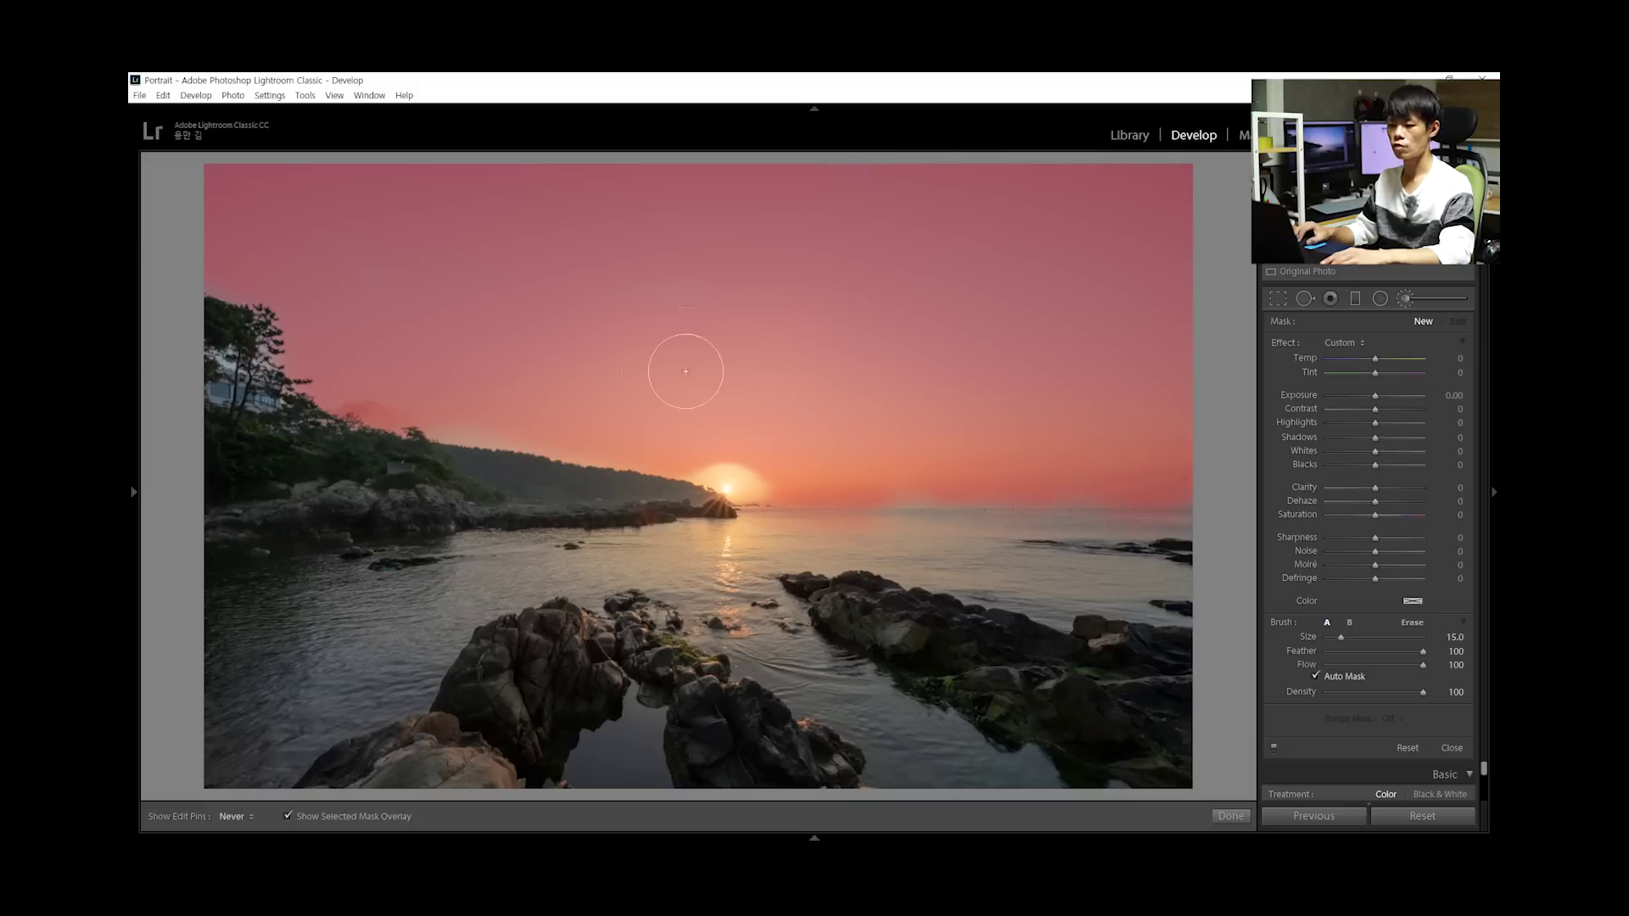
drag(246, 307, 254, 335)
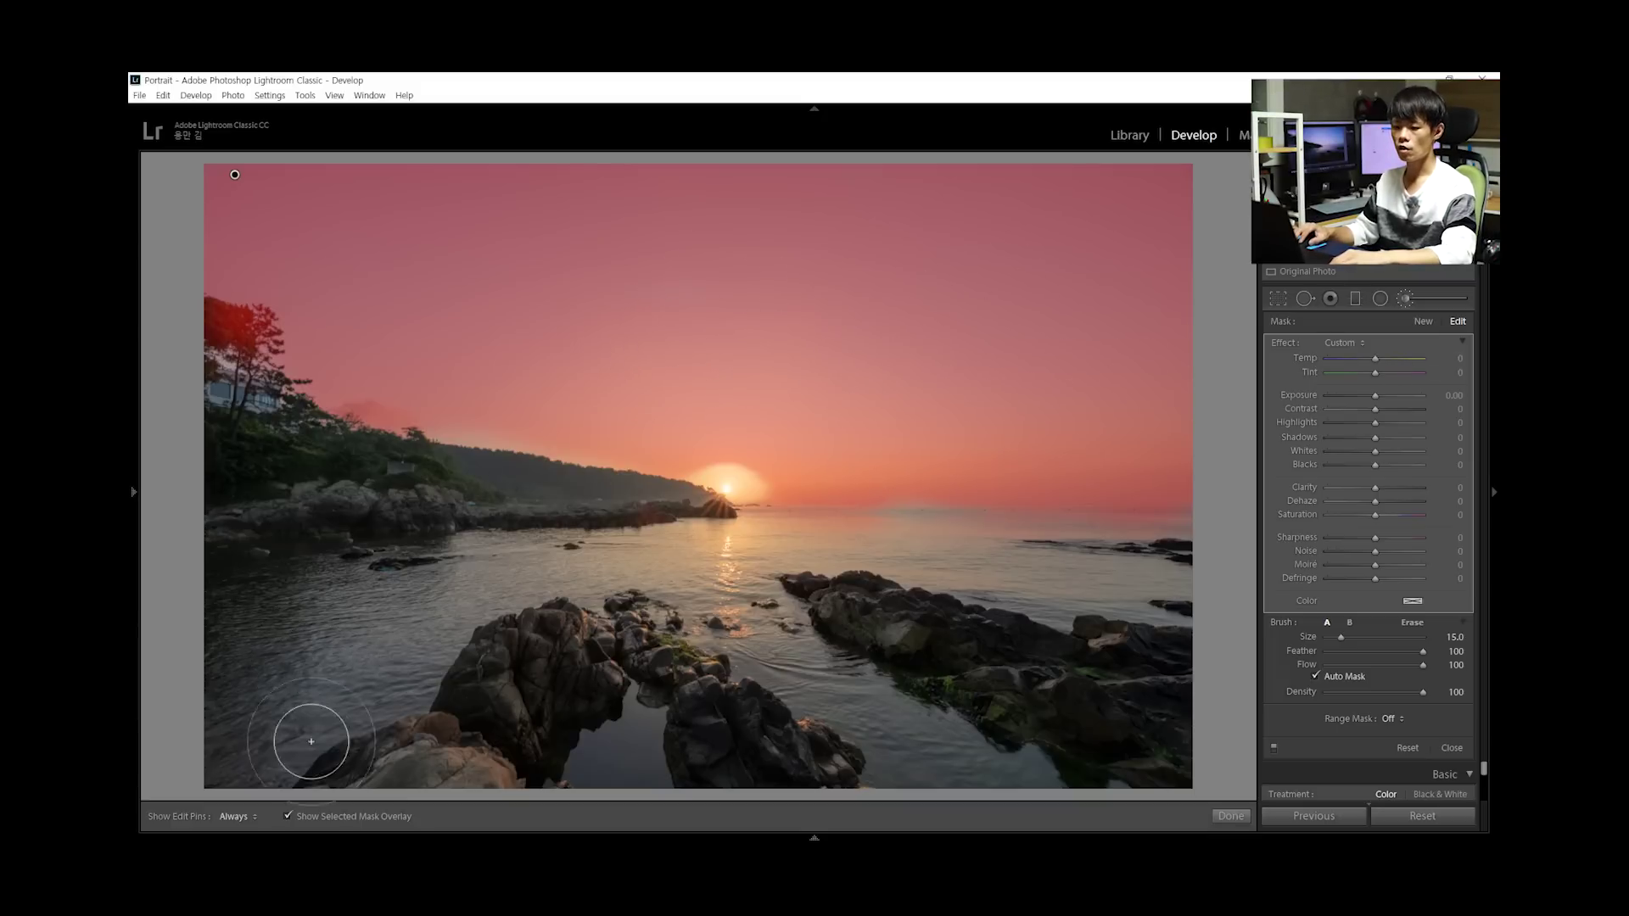
Hide the mask overlay and warm the brushed sky with Temp 100 and Tint 35
click(287, 818)
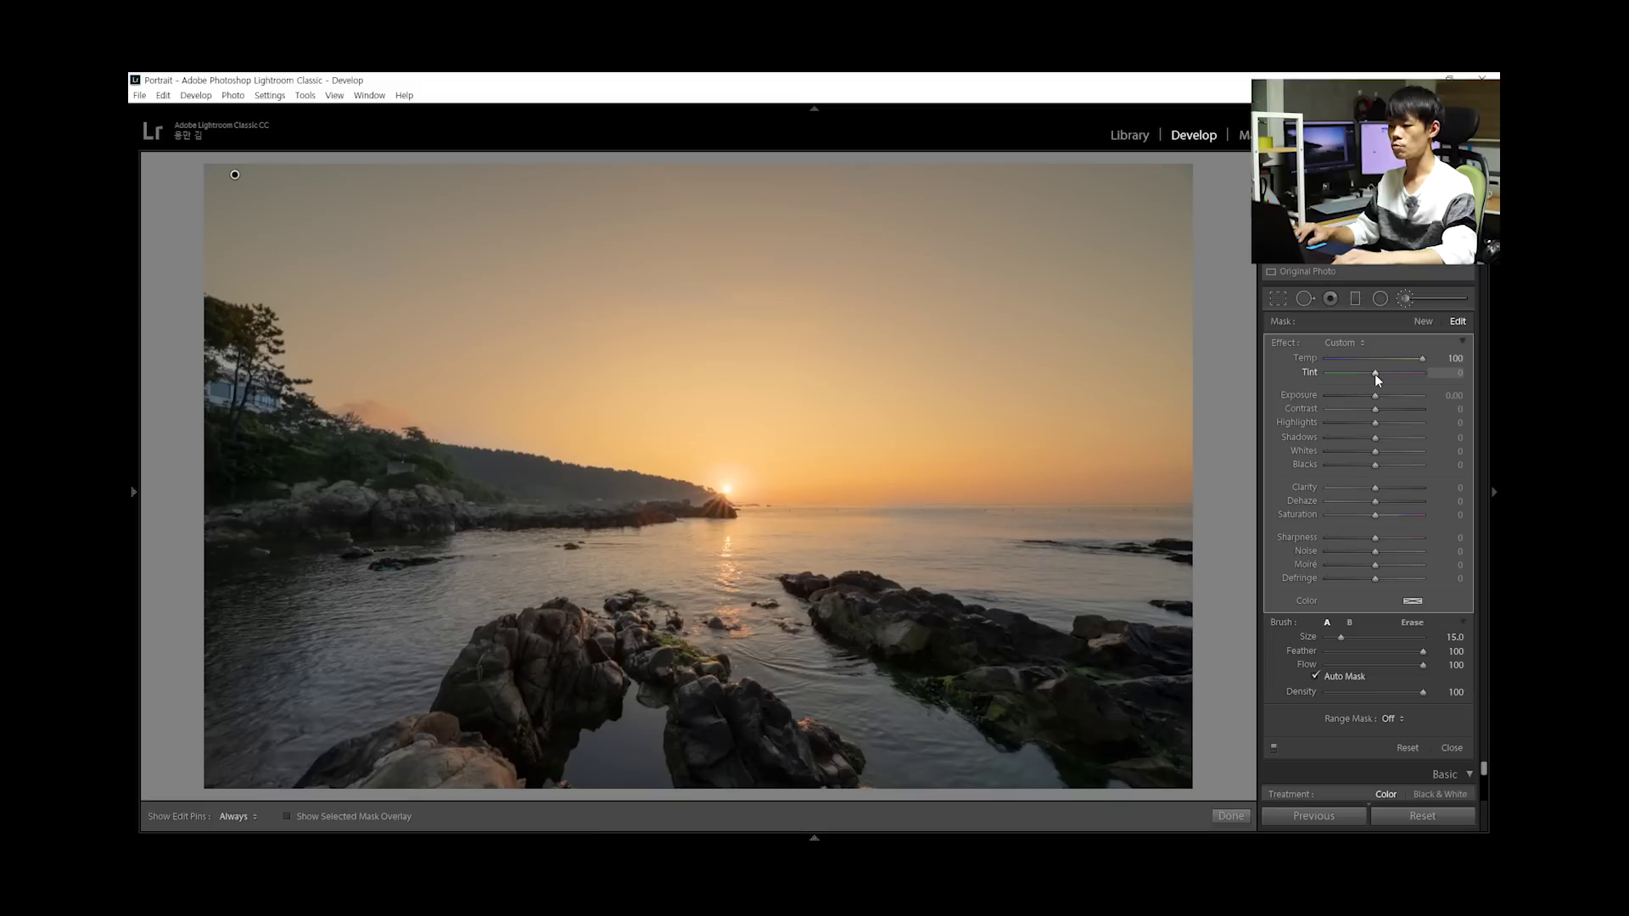
drag(1375, 374, 1390, 373)
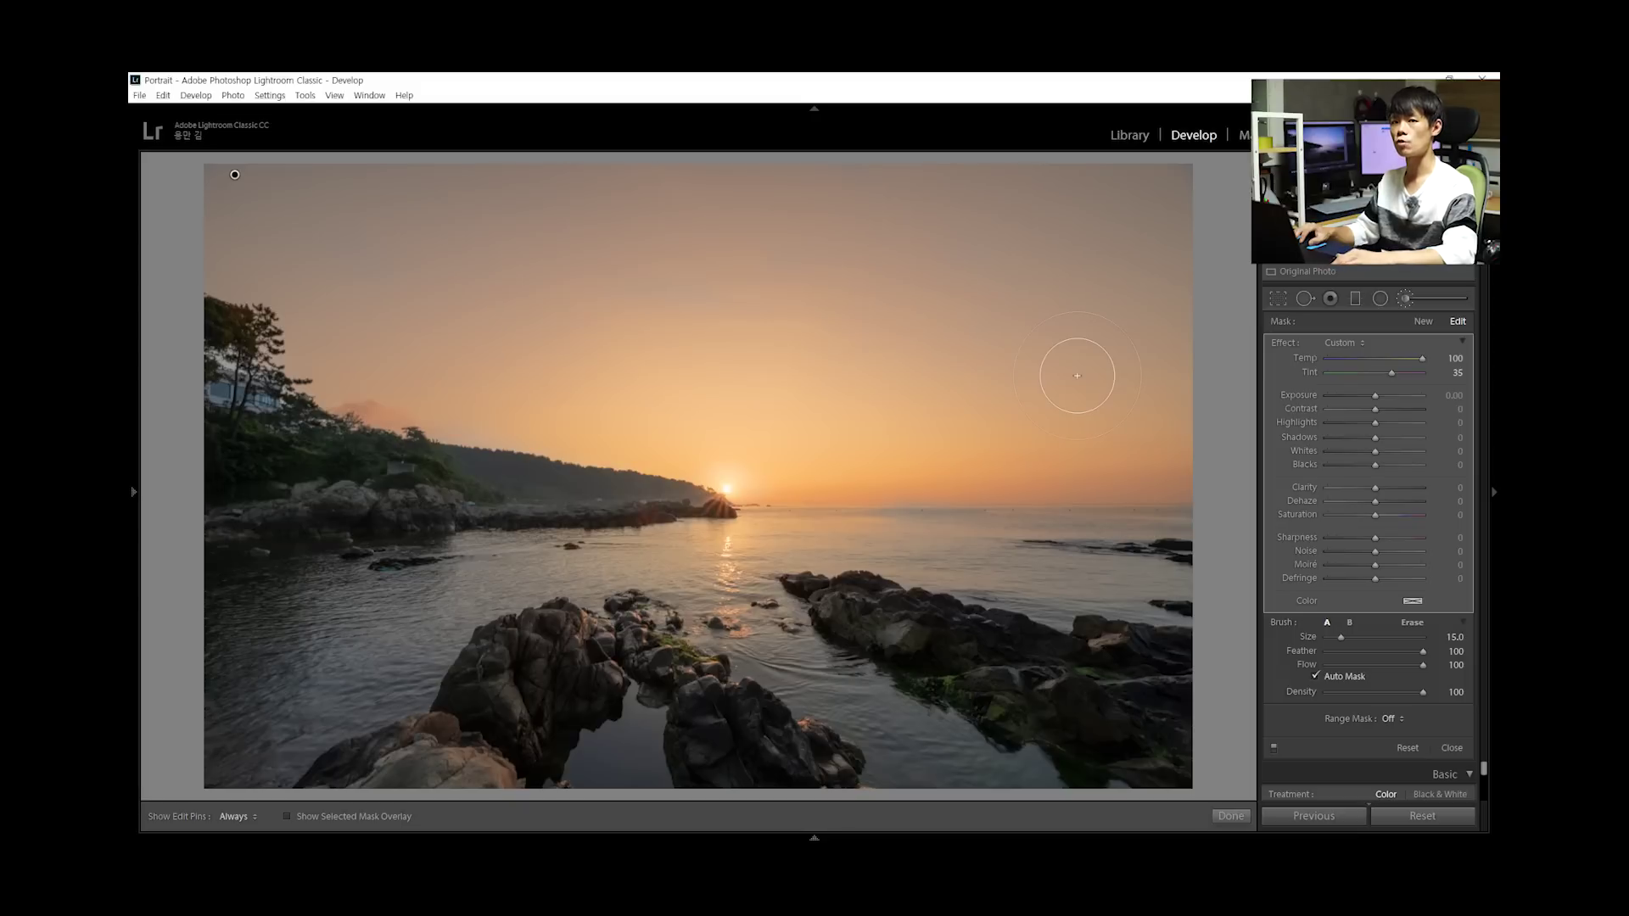
key(k)
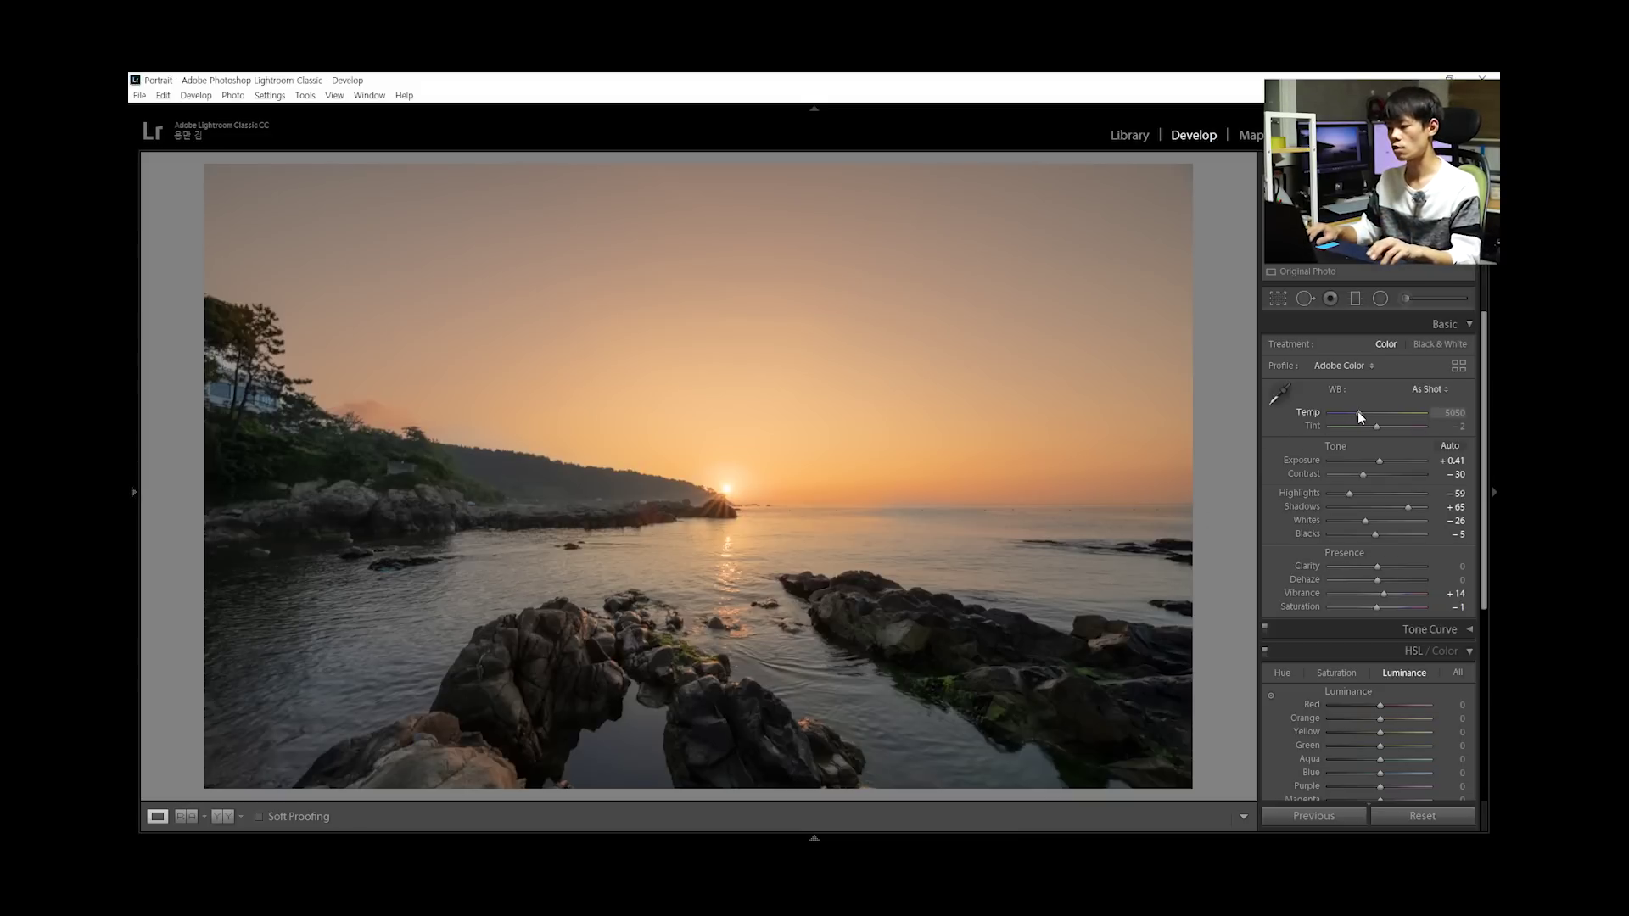
Set the whole photo's white balance Temp to 5864 and its Exposure to +0.15
drag(1359, 413, 1367, 415)
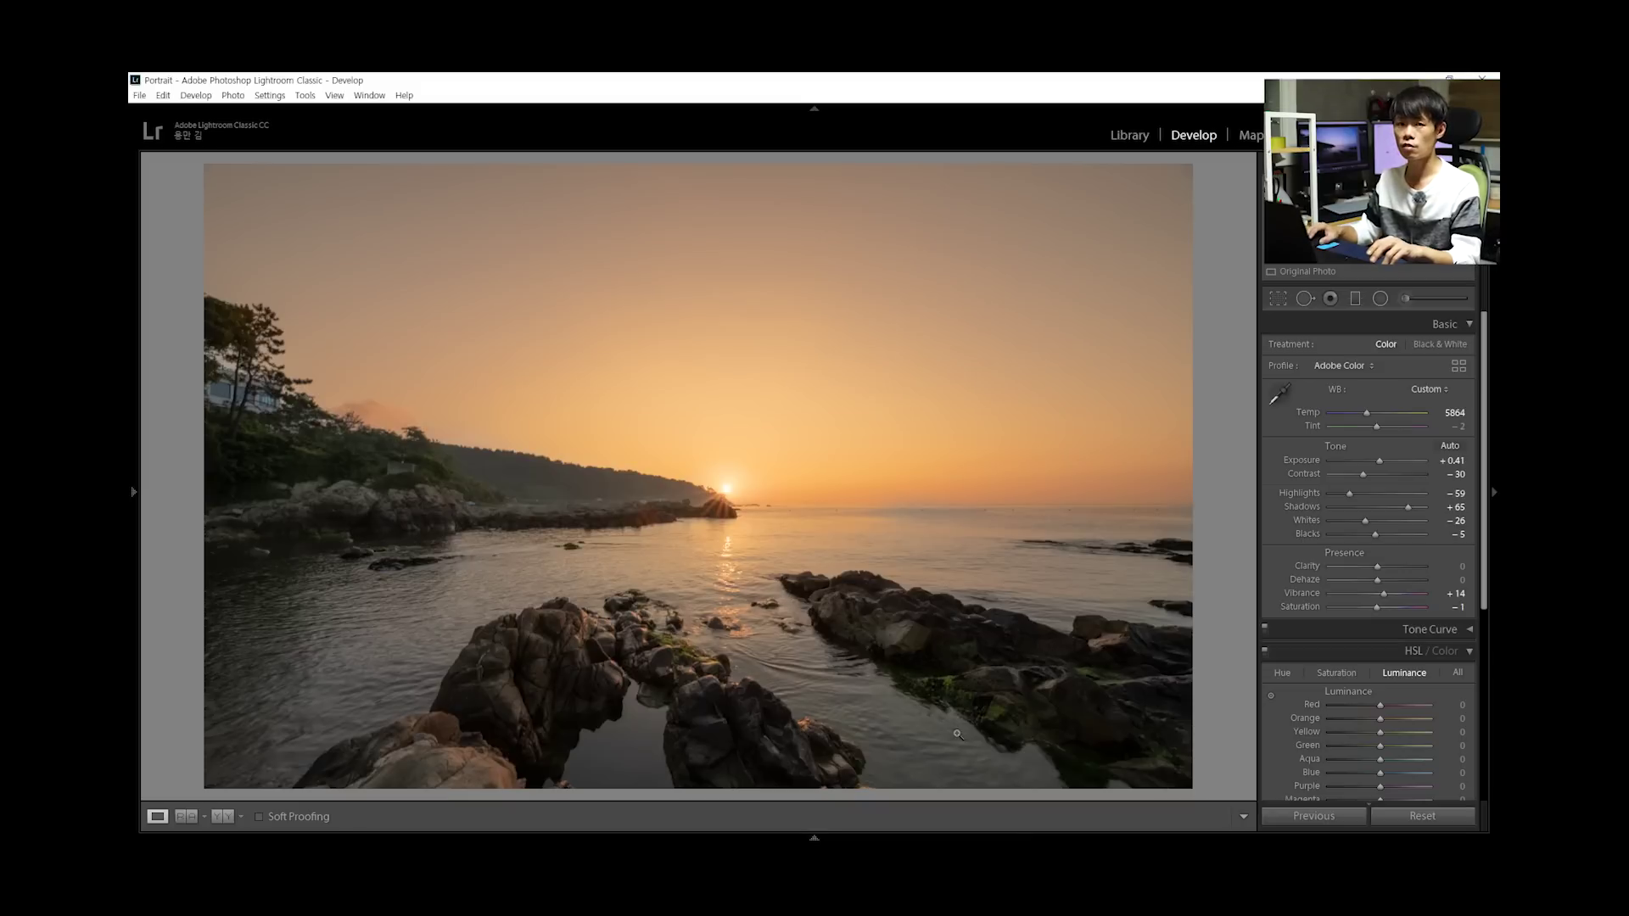
key(m)
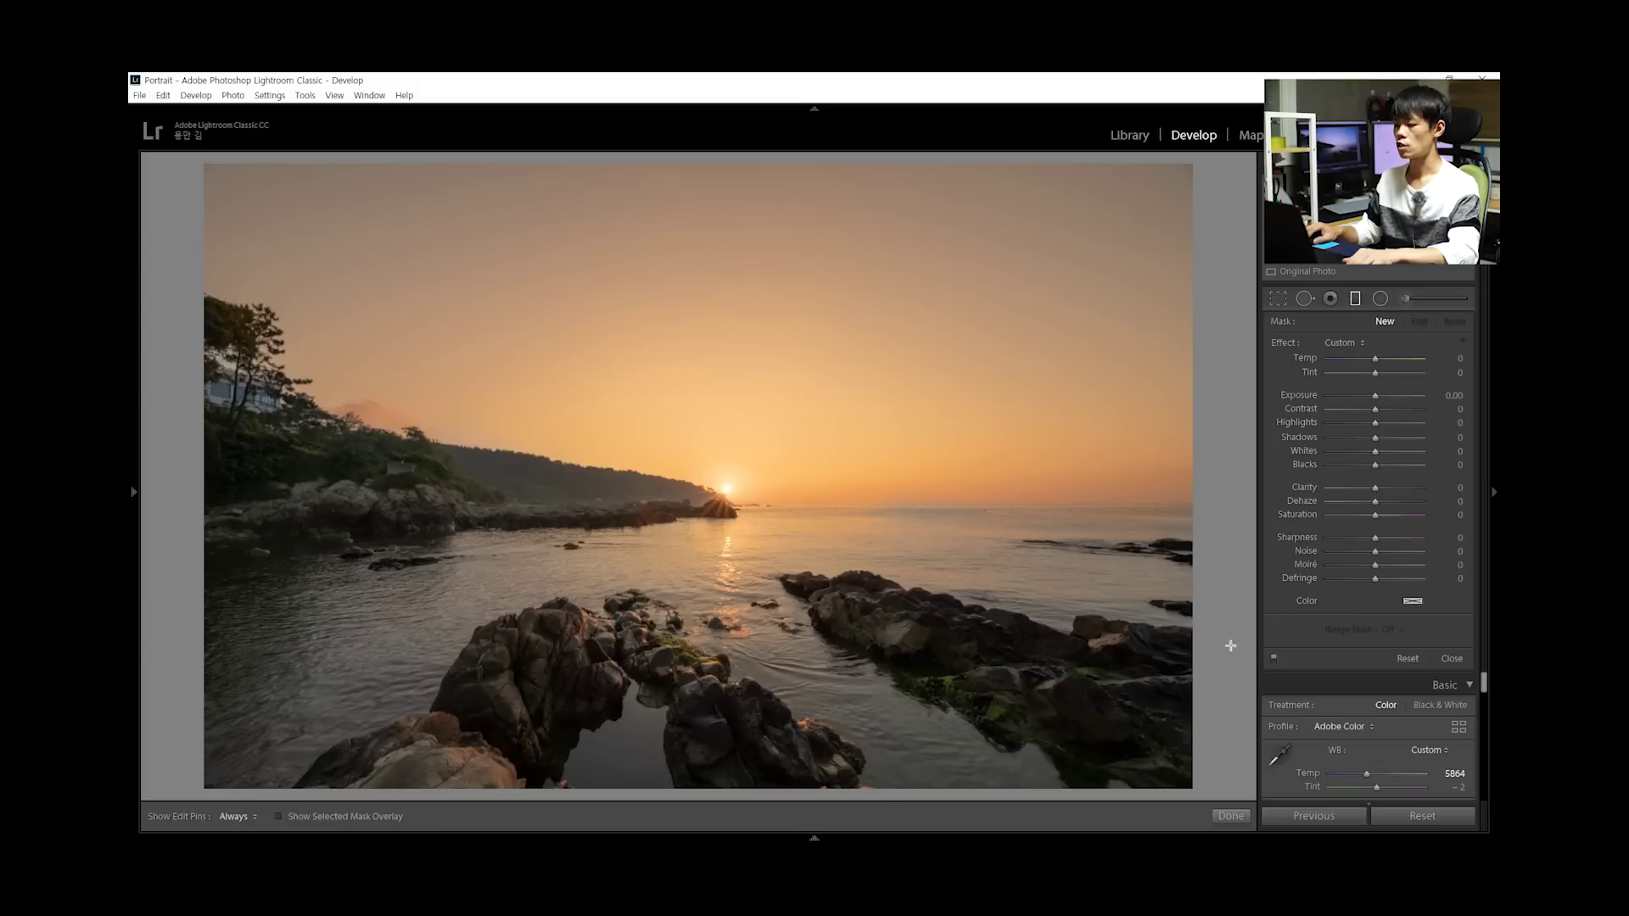
click(1230, 817)
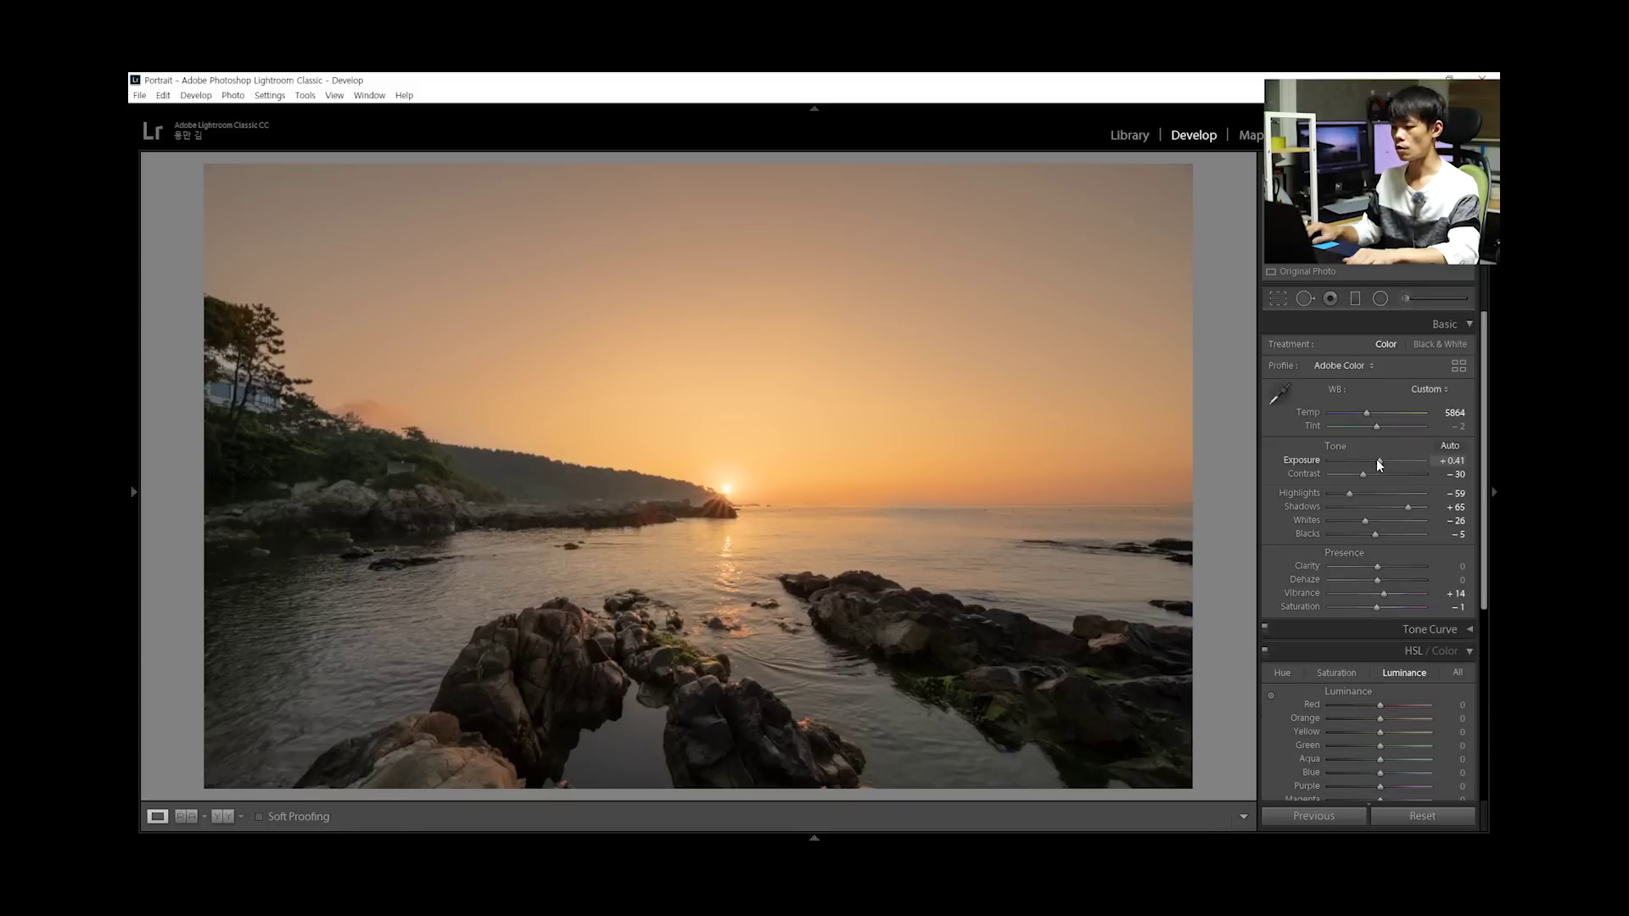
drag(1376, 460, 1374, 460)
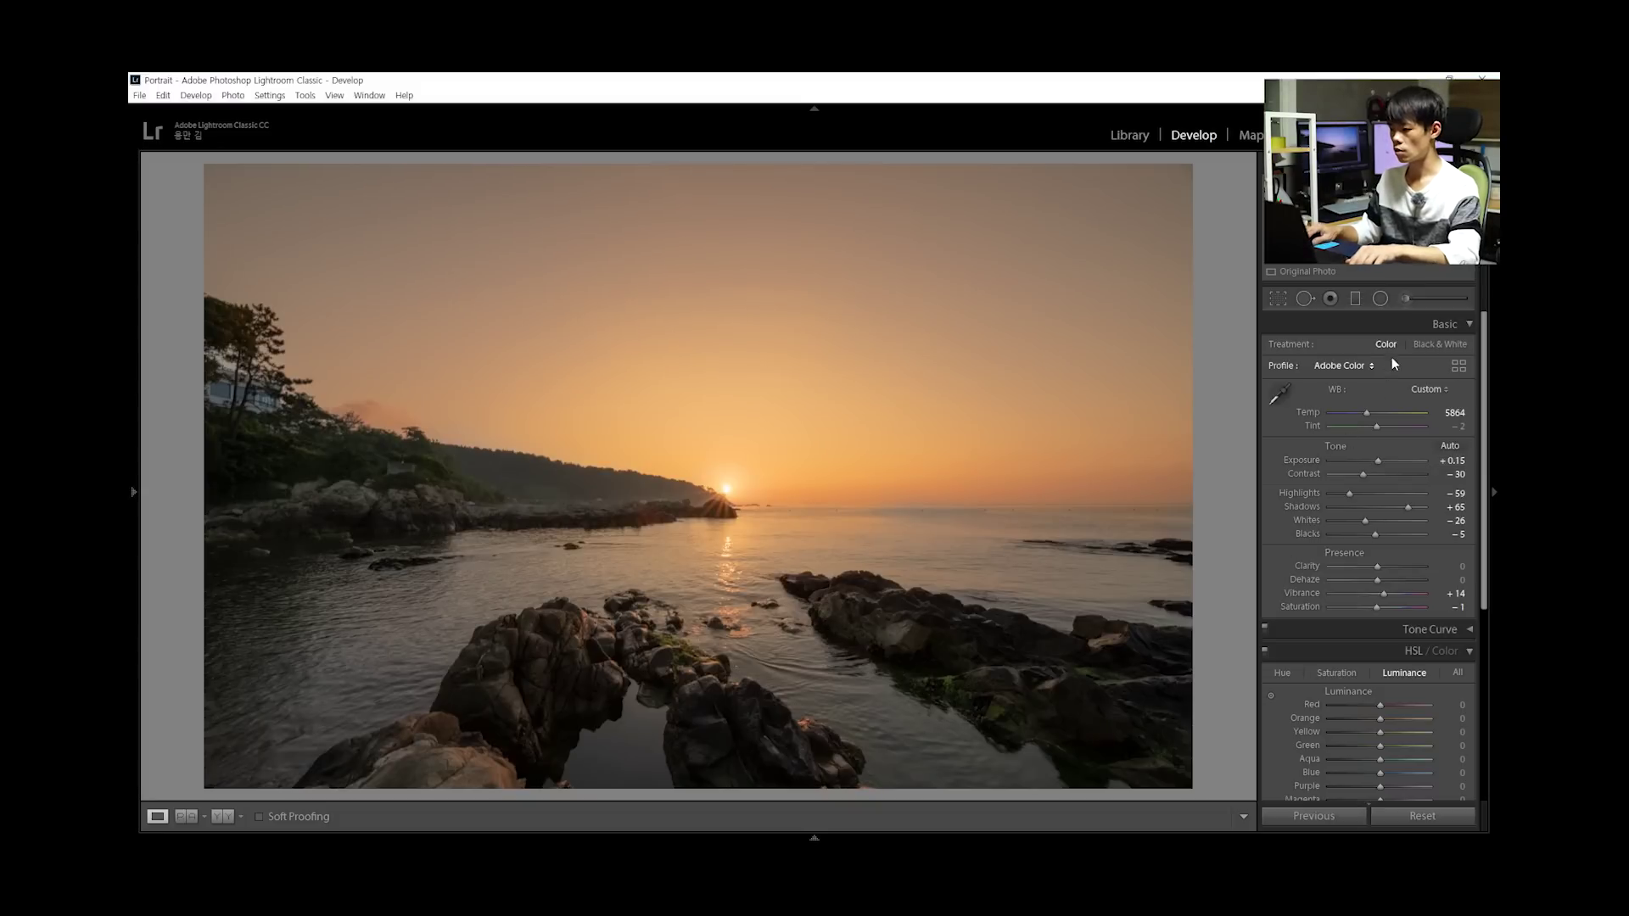
Add a level graduated filter from the photo's lower edge up to the horizon and set its Exposure to -0.57
click(1357, 302)
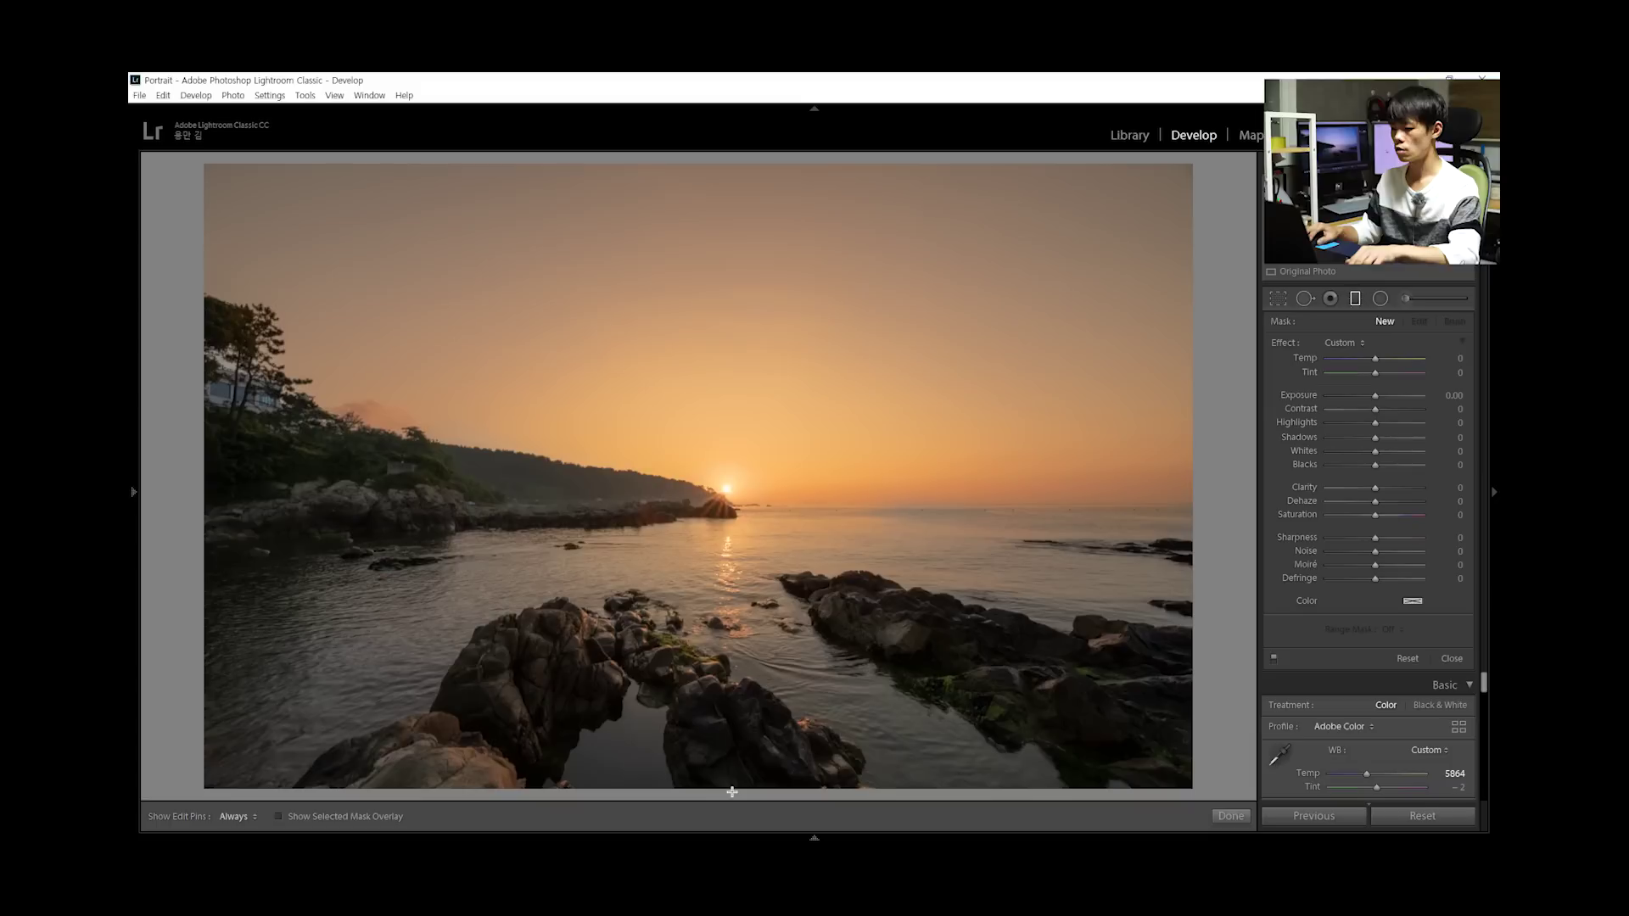
drag(732, 794, 734, 513)
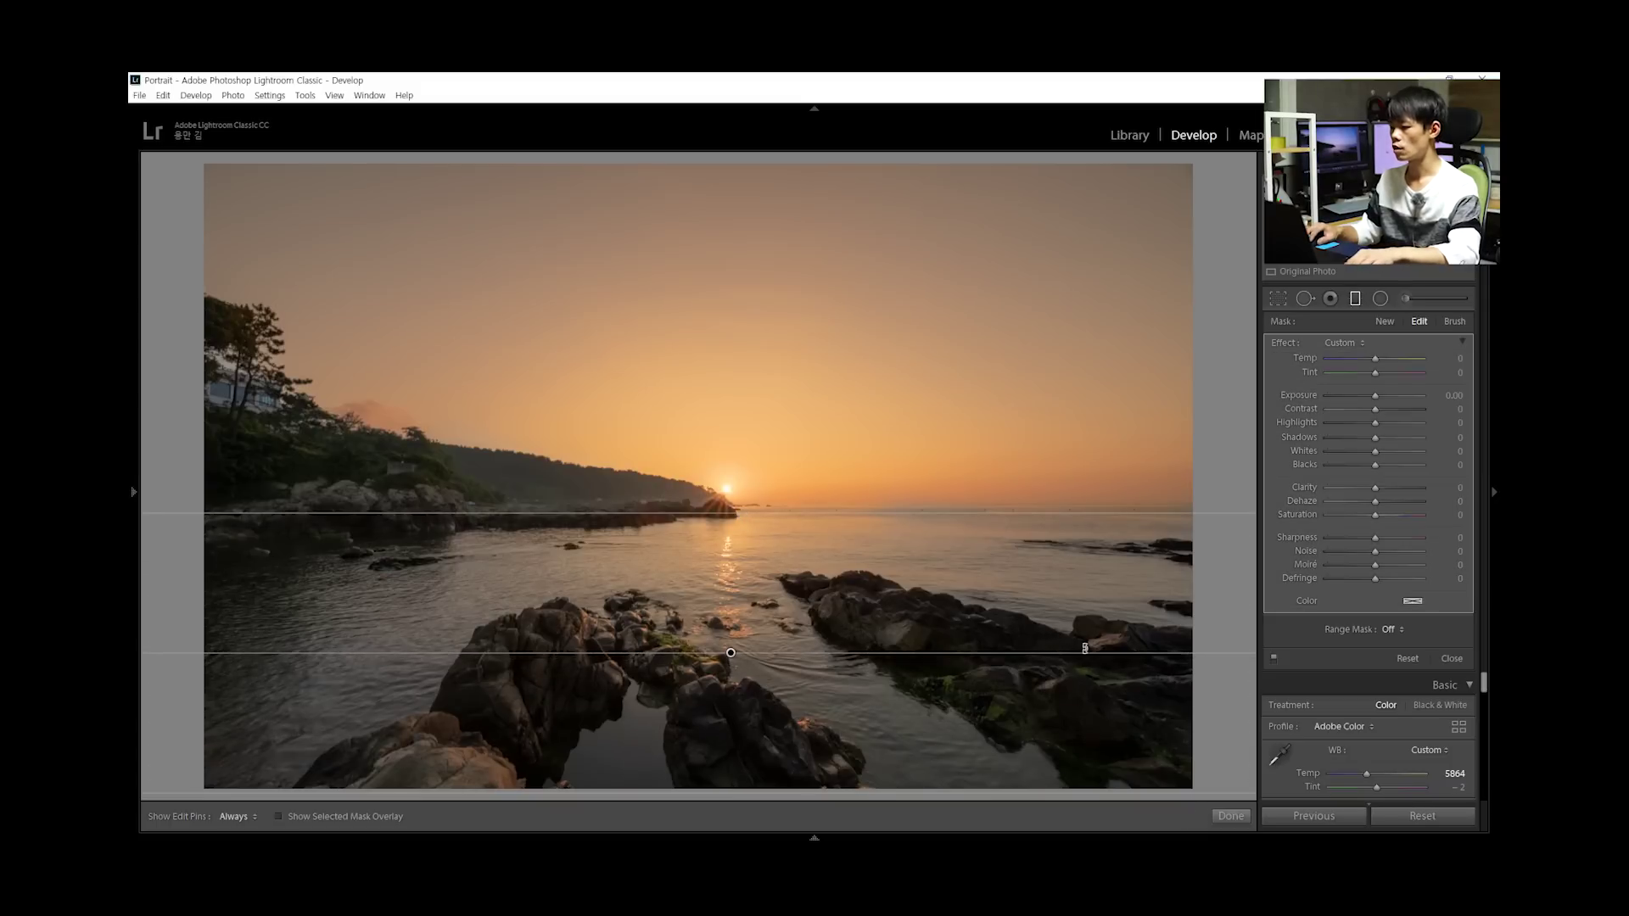
drag(1373, 393, 1372, 394)
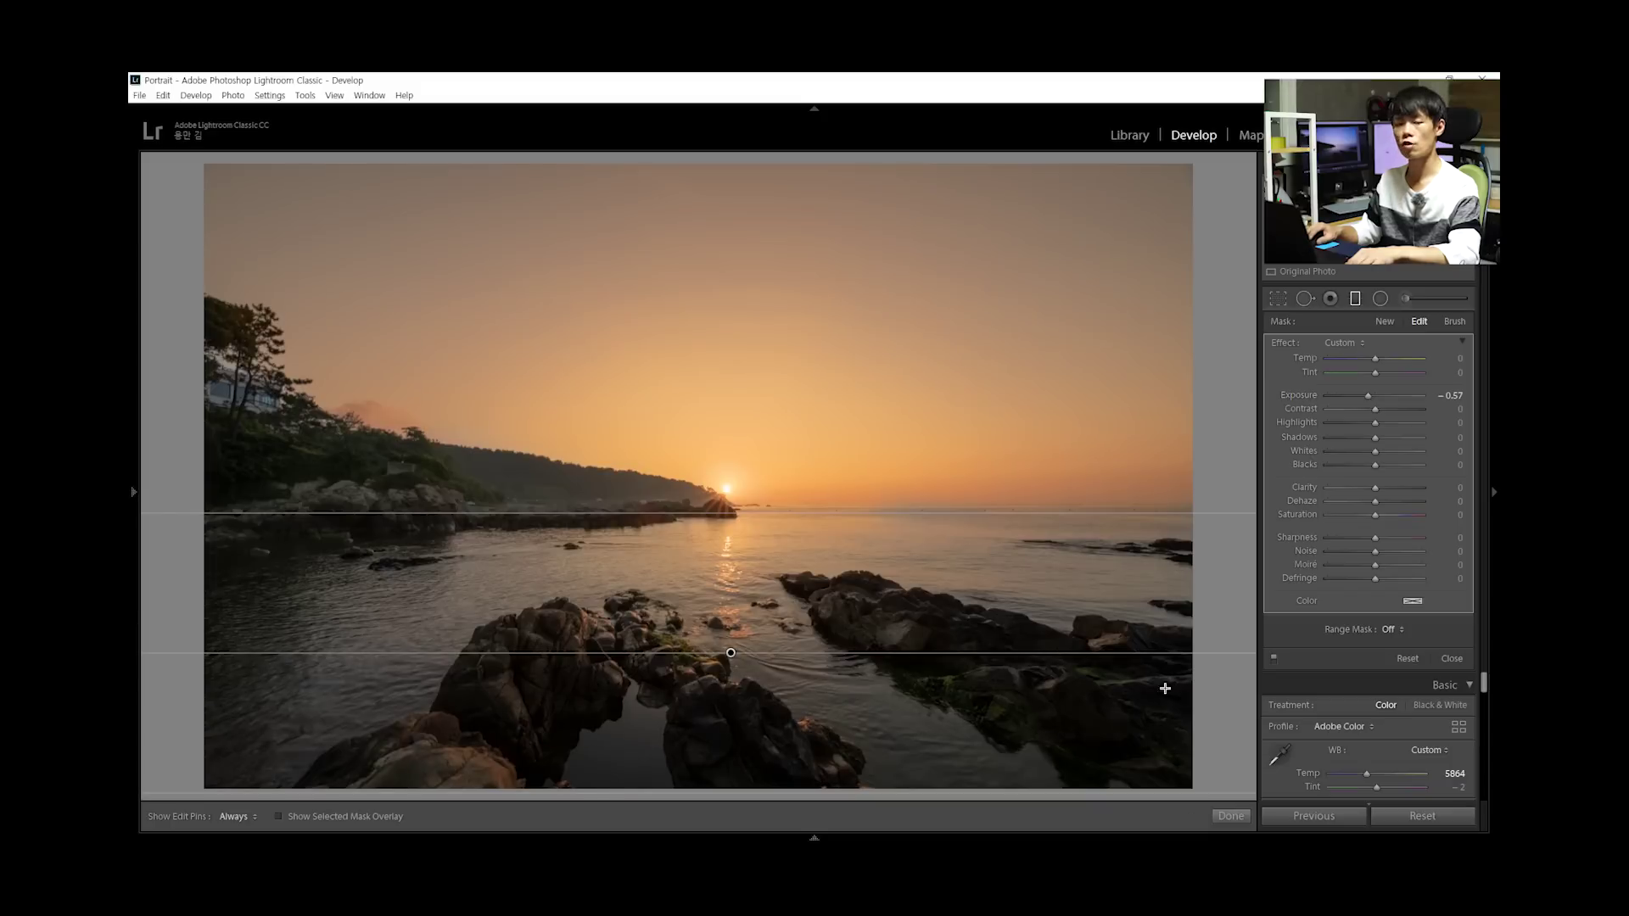
Finish the graduated filter and set the whole photo's Contrast to +3
click(1227, 817)
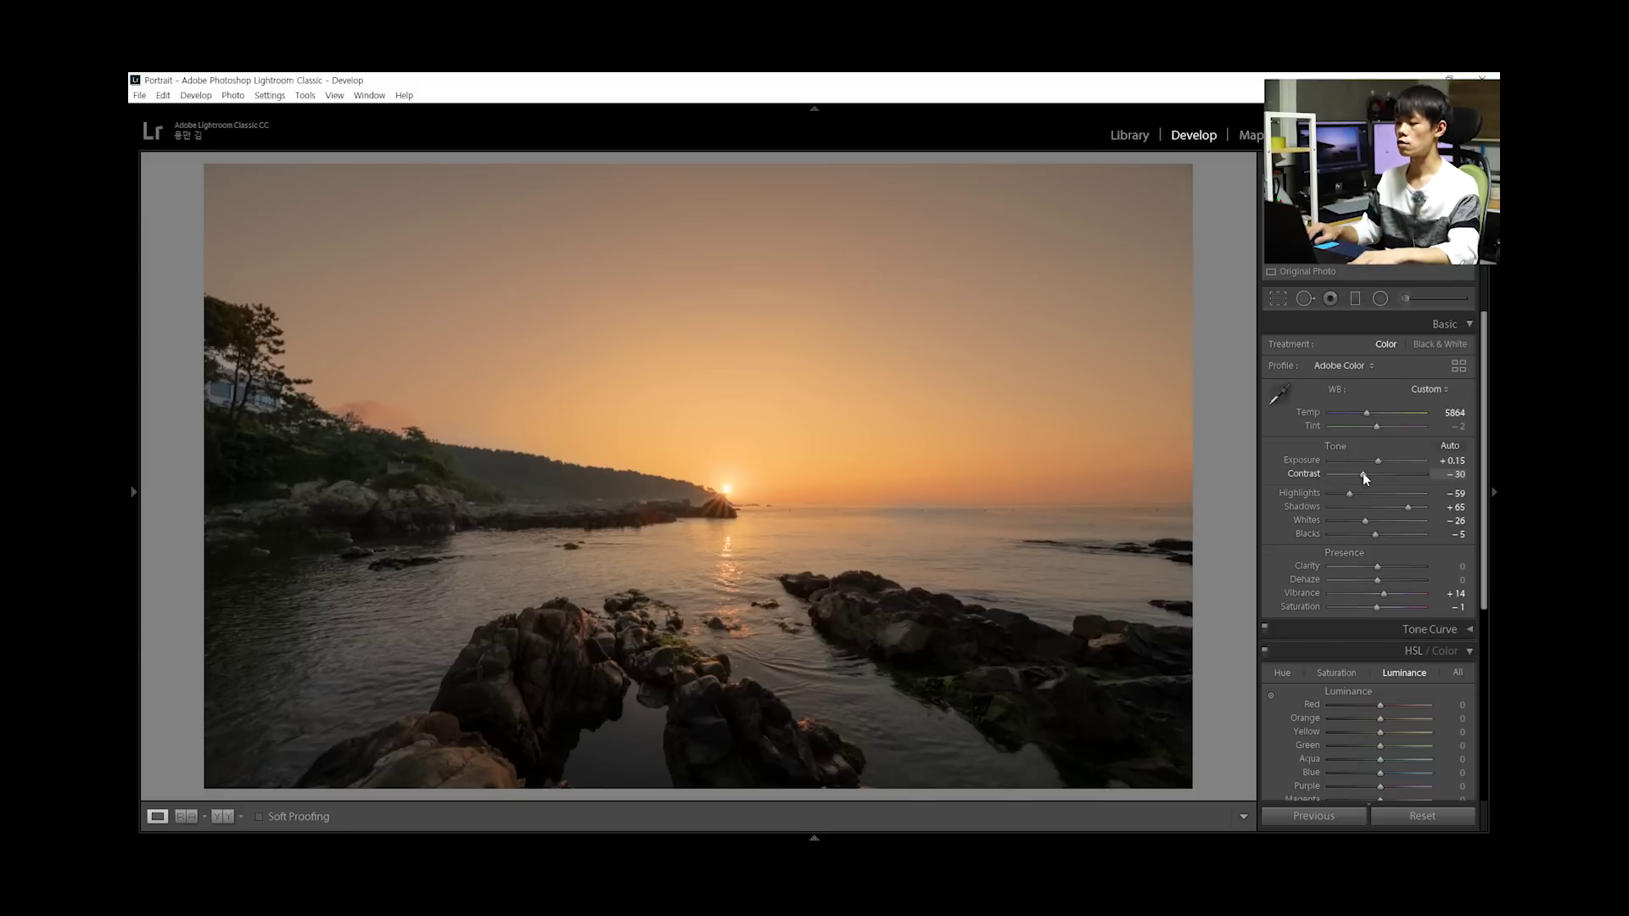
drag(1366, 472, 1381, 475)
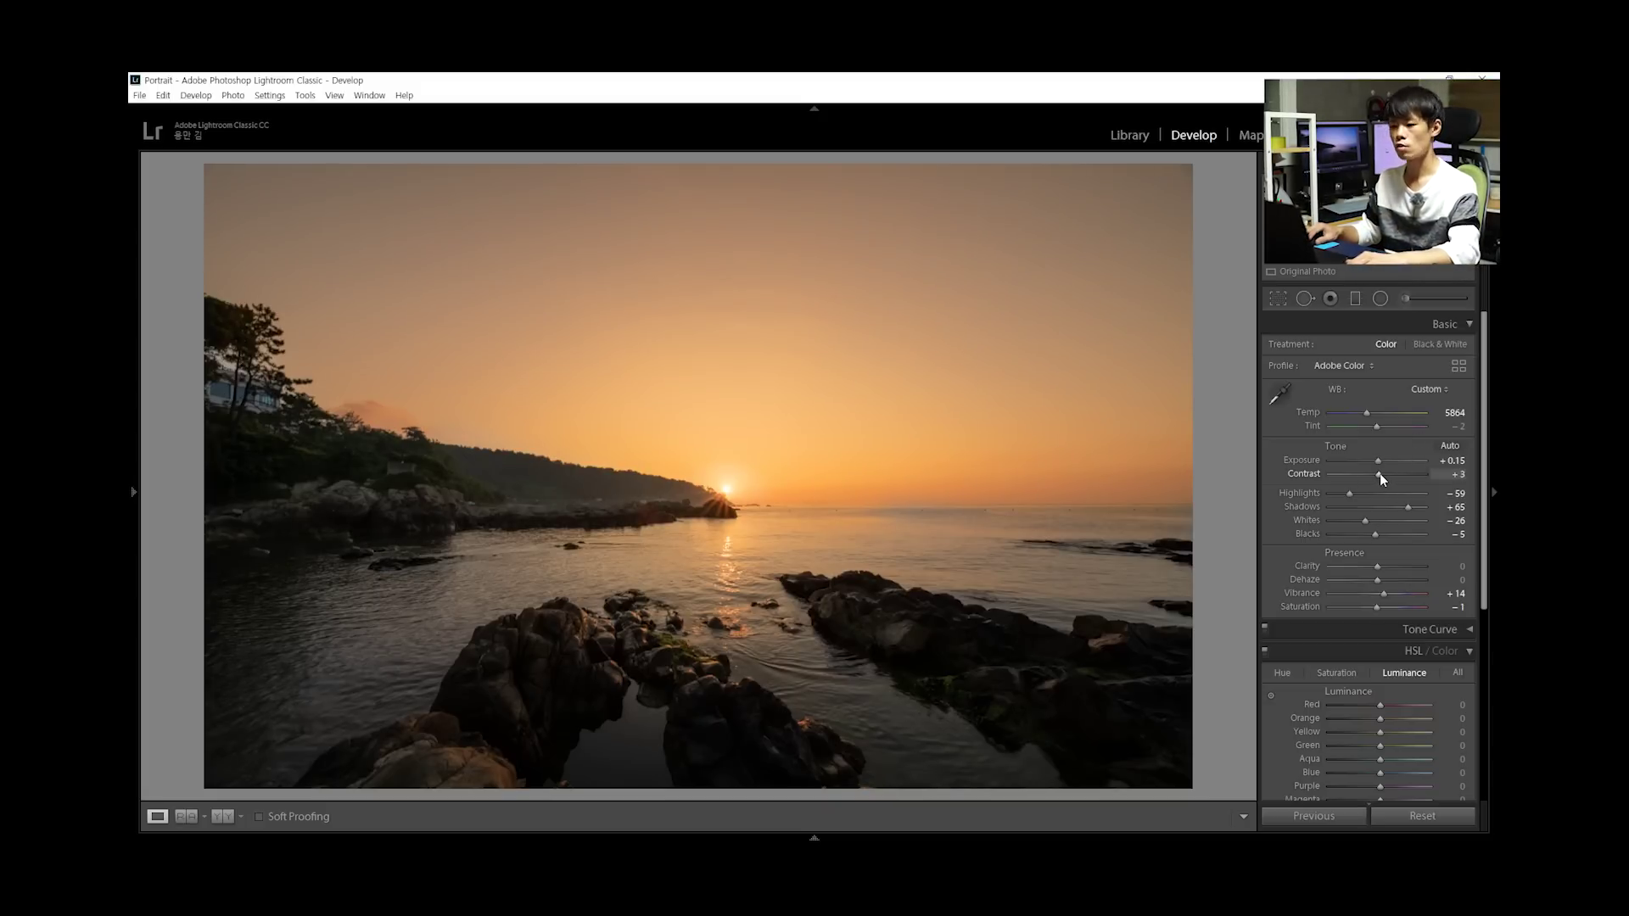
scroll(1487, 570, down, 1)
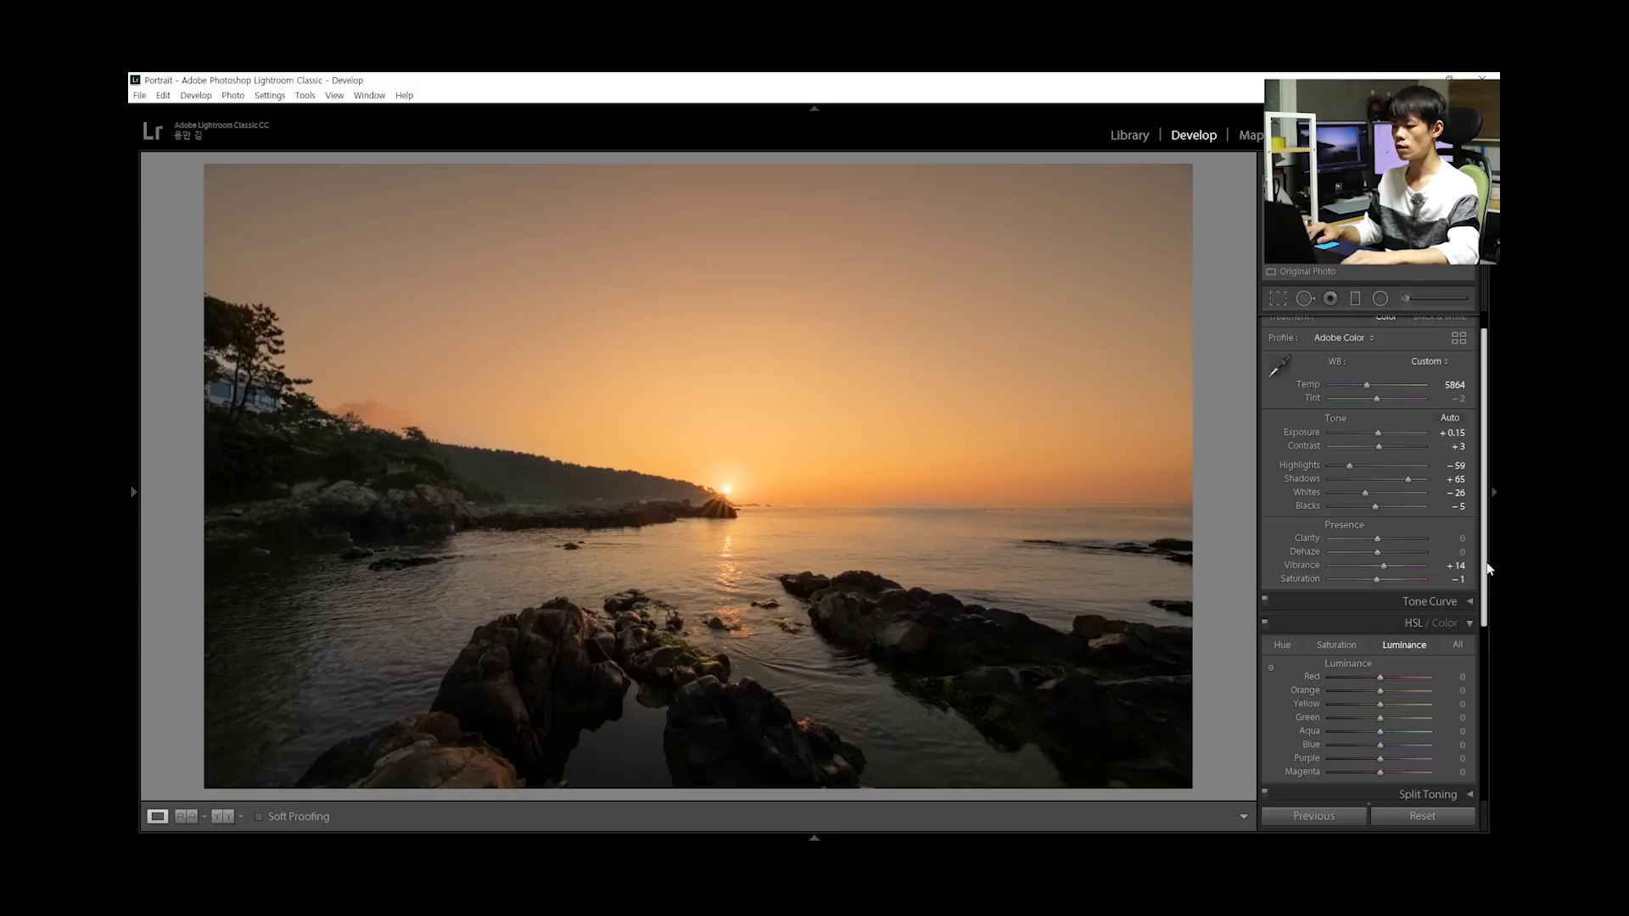
drag(1486, 570, 1482, 636)
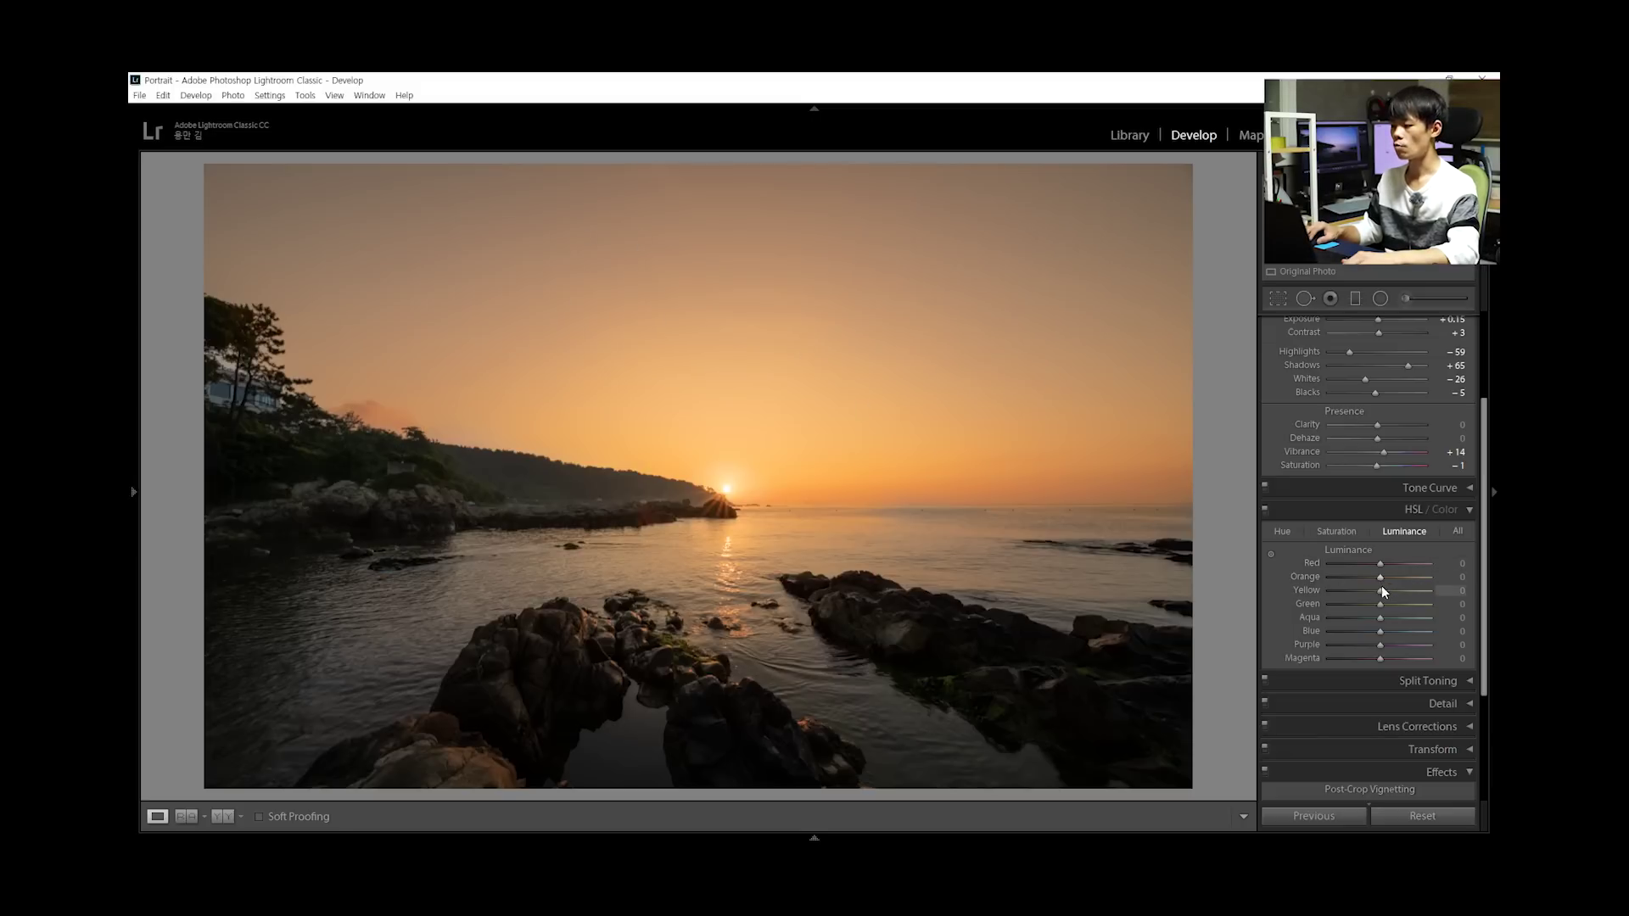
Try slight Luminance changes on Yellow and Orange, and reset both to 0
mouse_move(1381, 589)
mouse_down()
mouse_move(1298, 592)
mouse_move(1460, 605)
mouse_move(1325, 598)
mouse_move(1434, 611)
mouse_move(1328, 608)
mouse_move(1382, 608)
mouse_up()
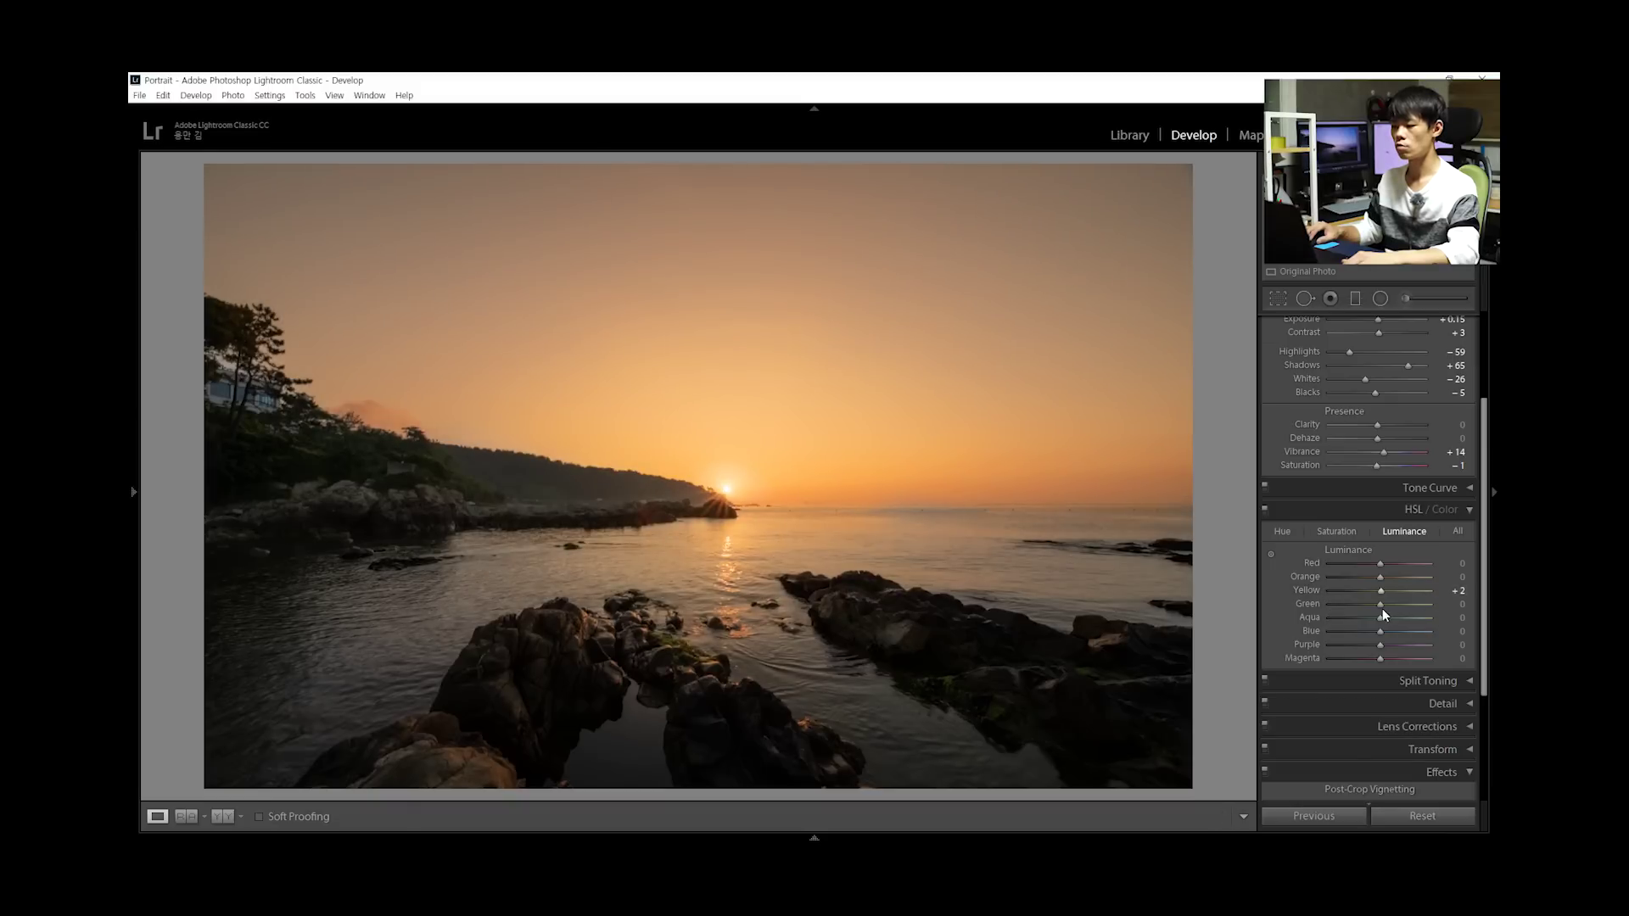
mouse_move(1381, 577)
mouse_down()
mouse_move(1446, 579)
mouse_move(1293, 580)
mouse_move(1383, 578)
mouse_up()
click(1441, 591)
text(0)
click(1451, 578)
text(0)
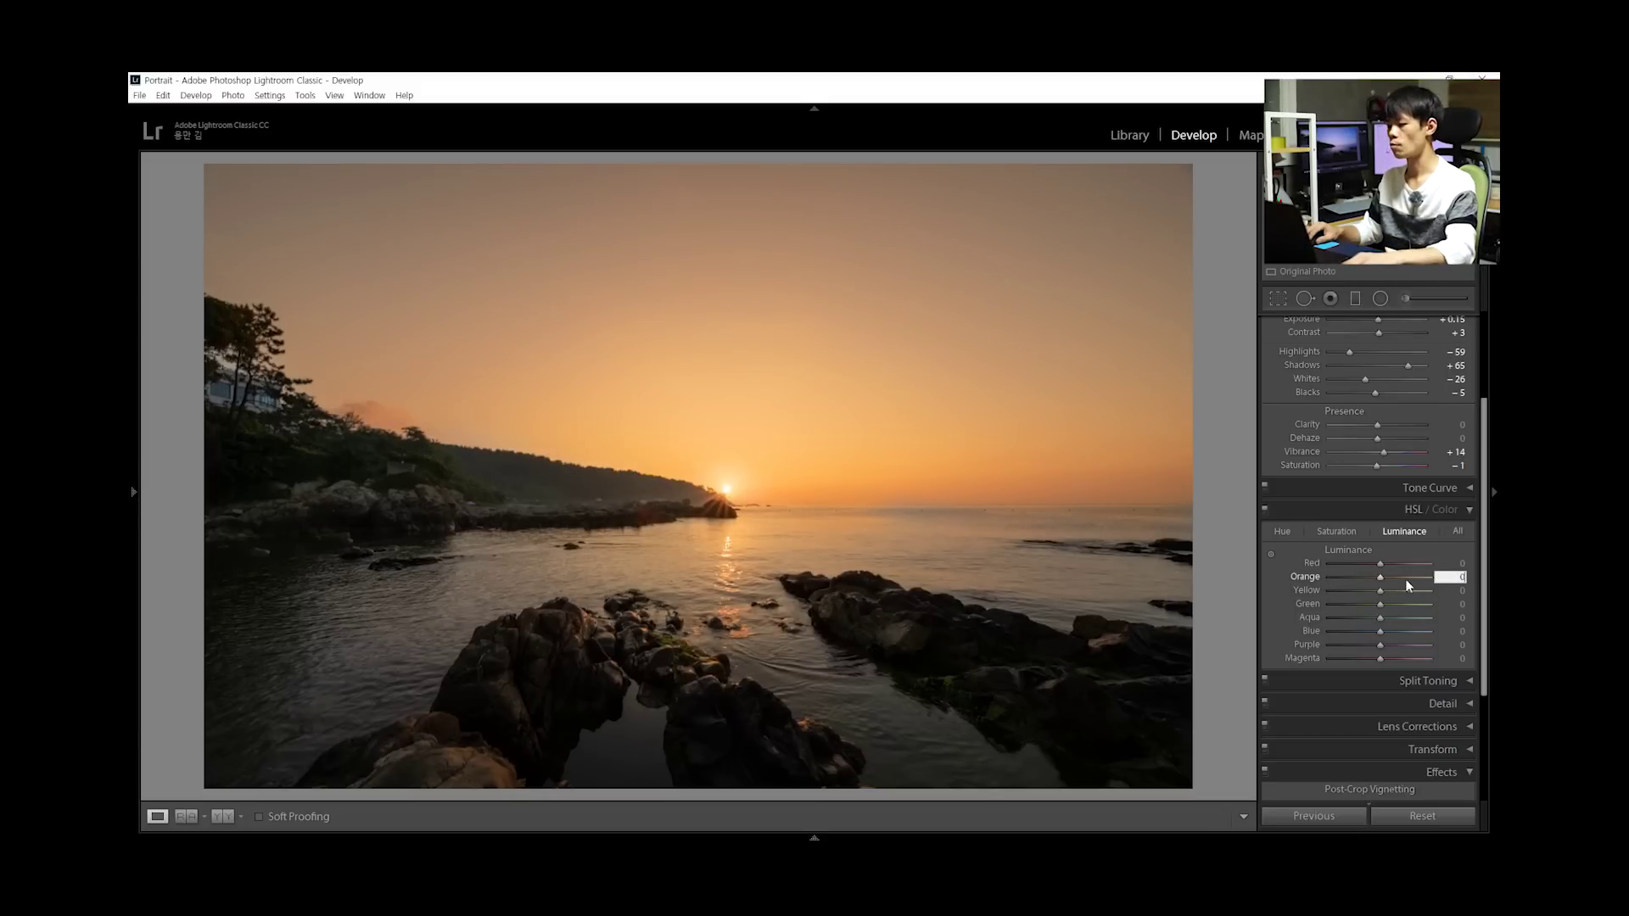
key(Return)
Set the Orange Luminance to -22 and the Orange Saturation to +14
drag(1378, 579, 1361, 586)
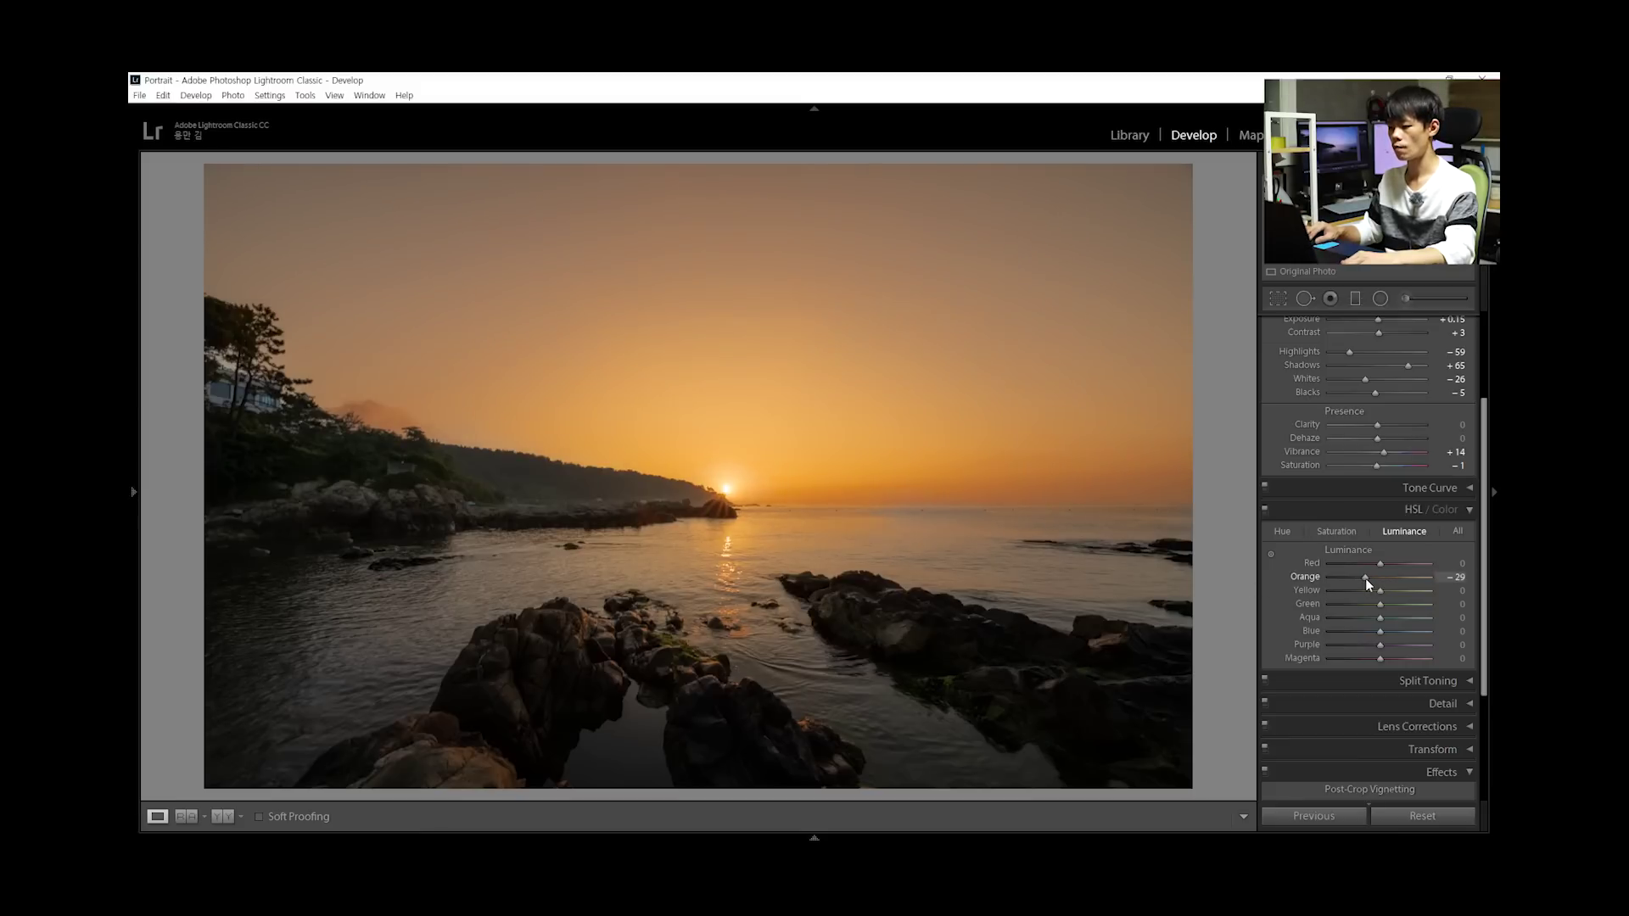
drag(1366, 578, 1369, 578)
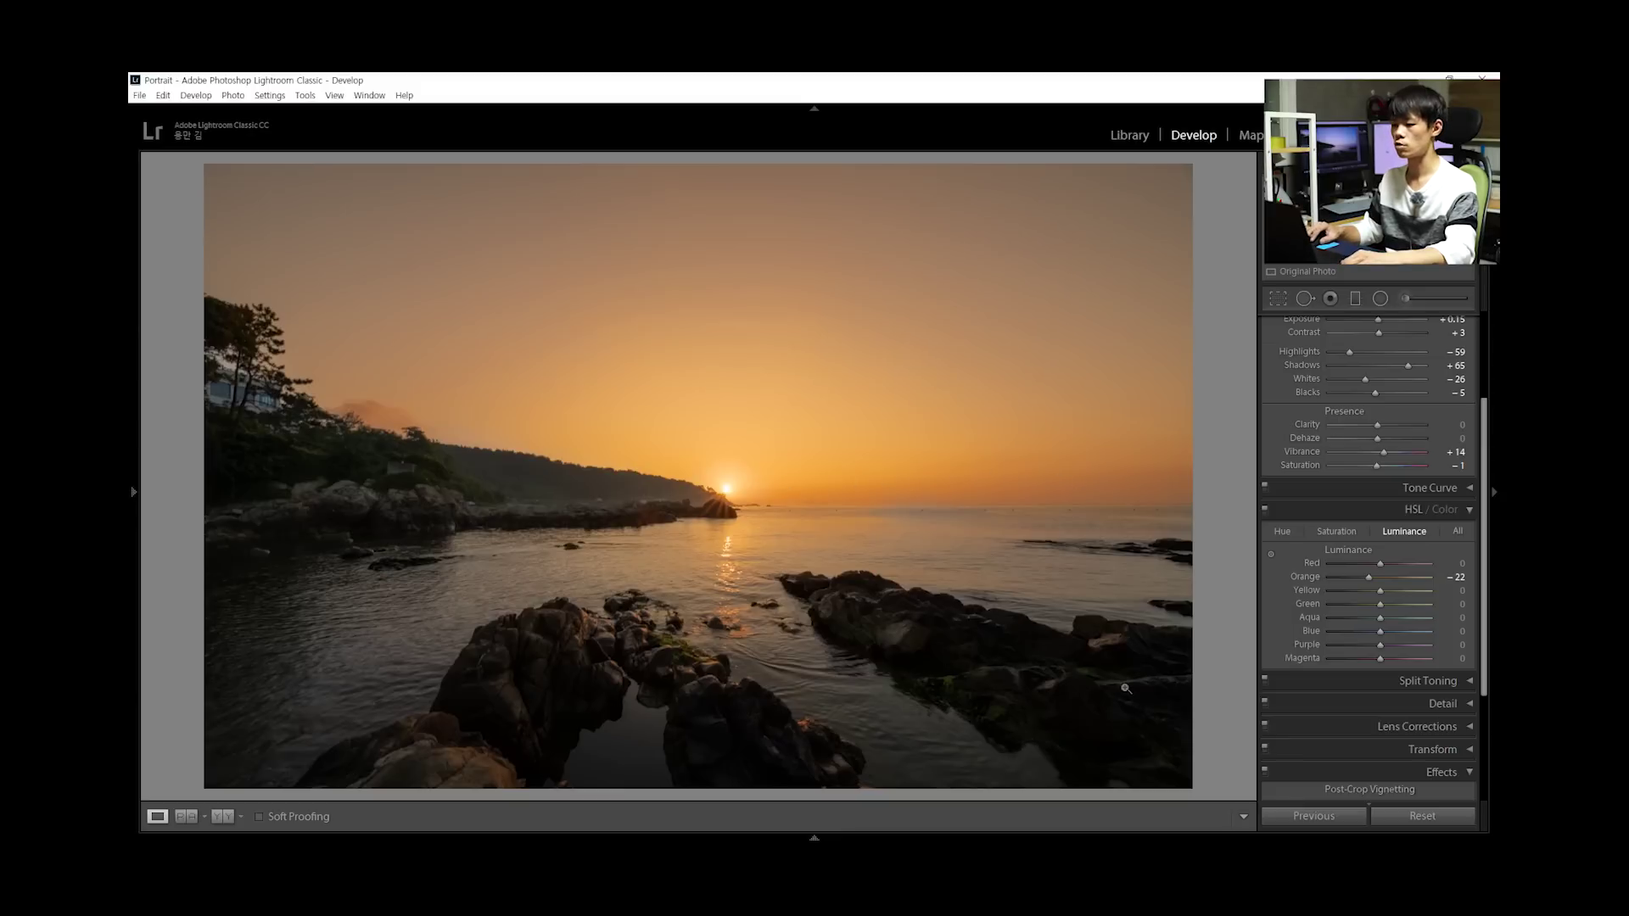
click(1351, 535)
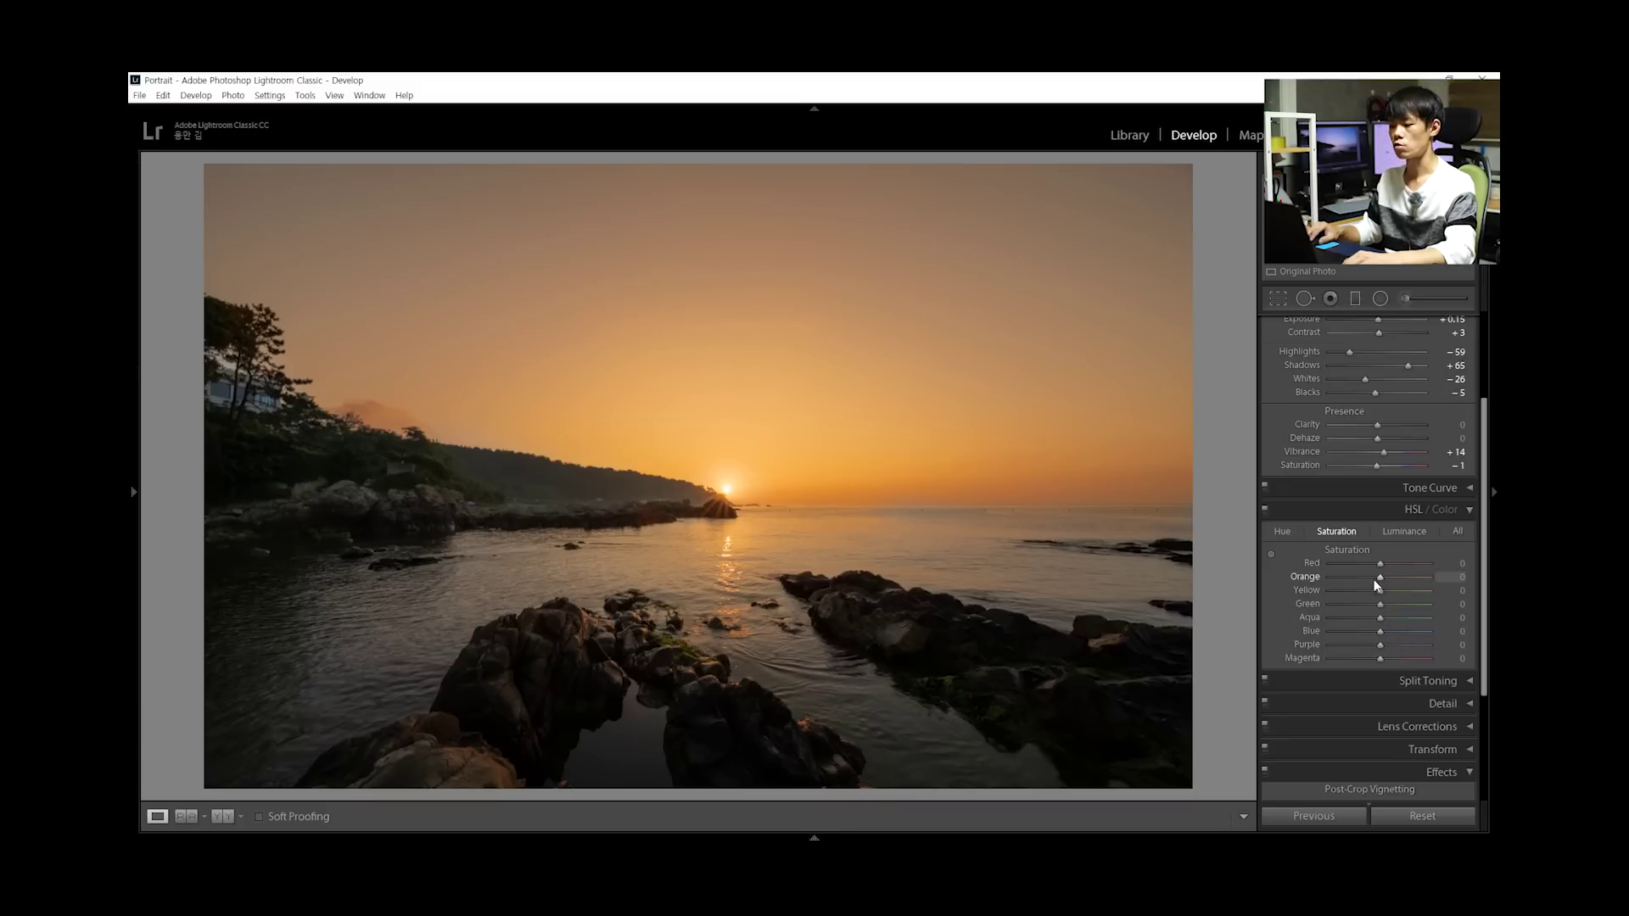
drag(1381, 577, 1392, 578)
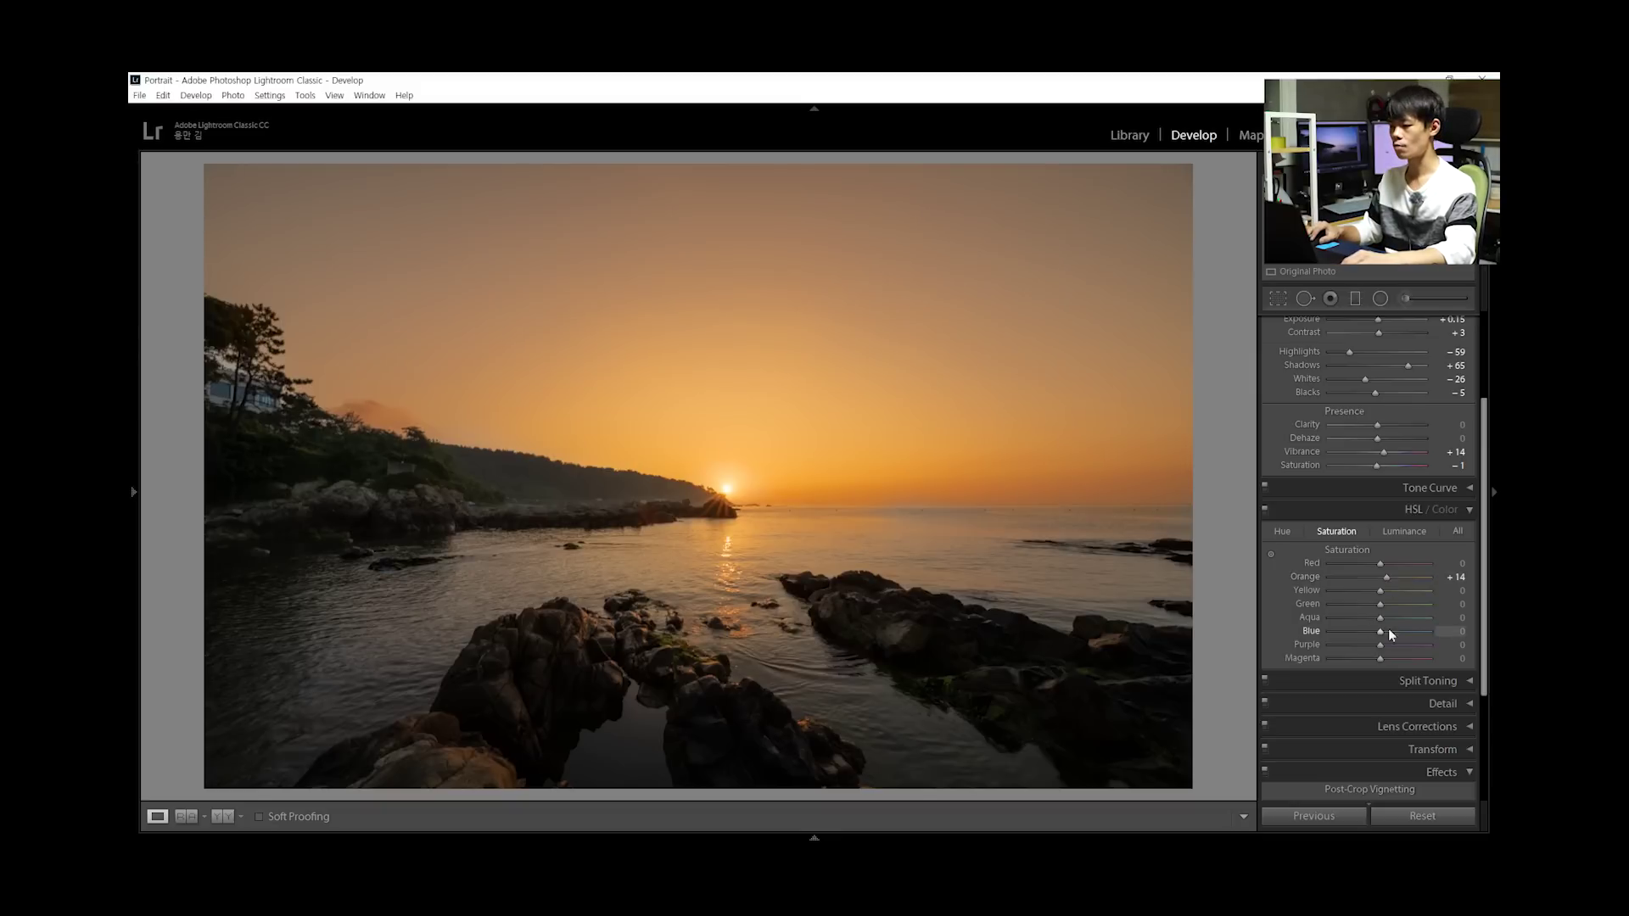
Expand the Detail settings and zoom in on the dark rocks beside the sun's reflection to judge sharpness
drag(1483, 571, 1487, 549)
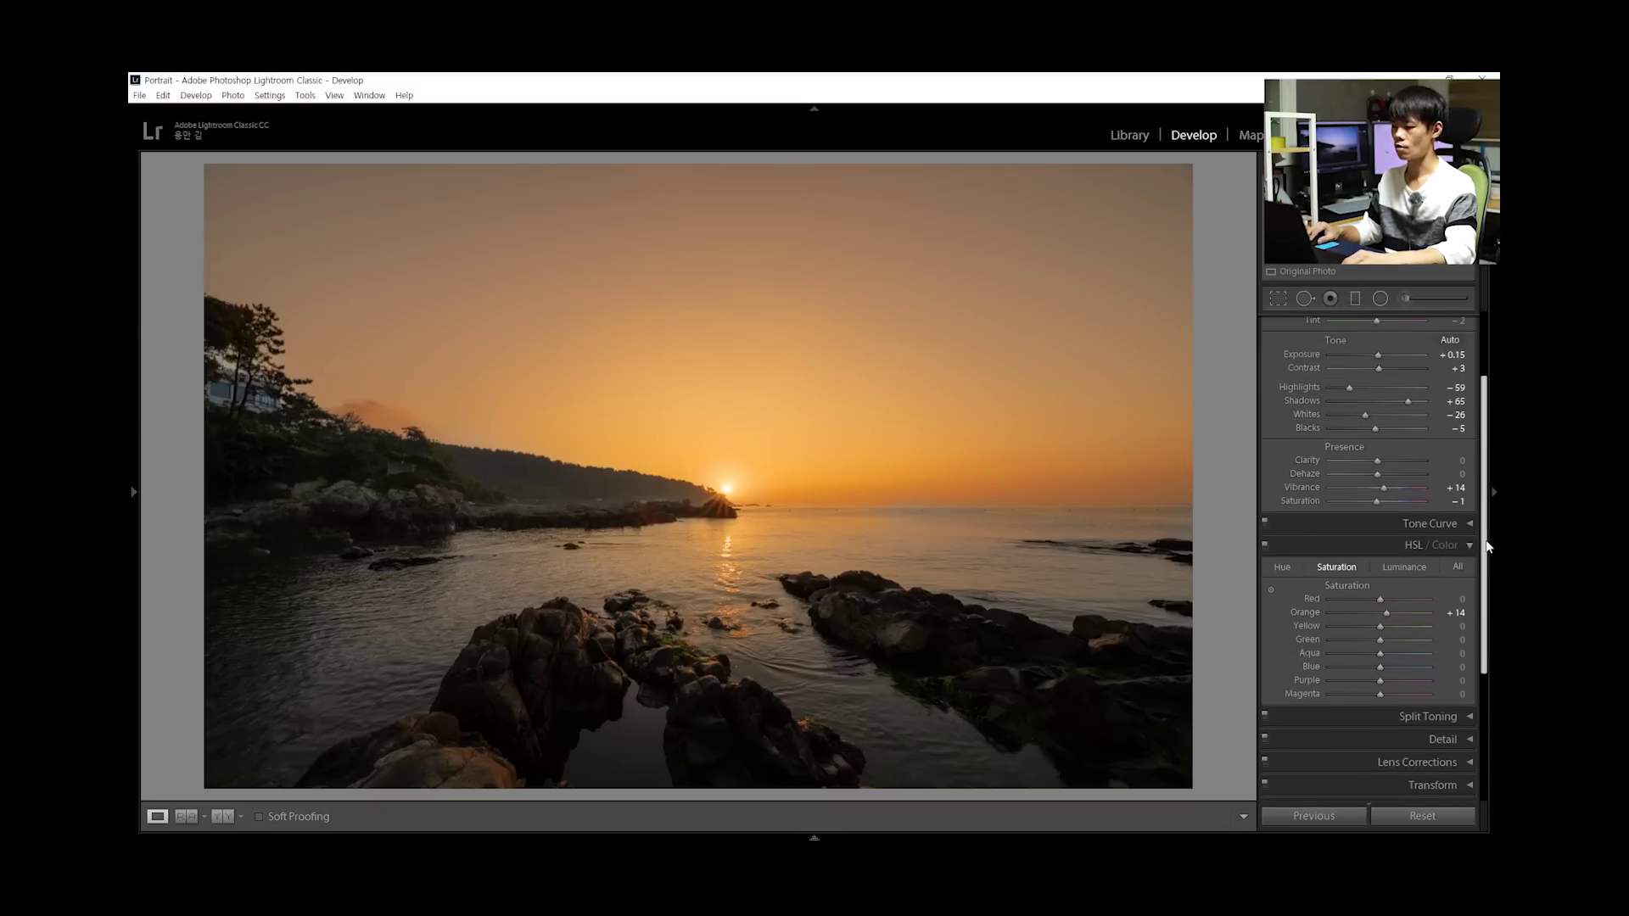
scroll(1488, 546, down, 3)
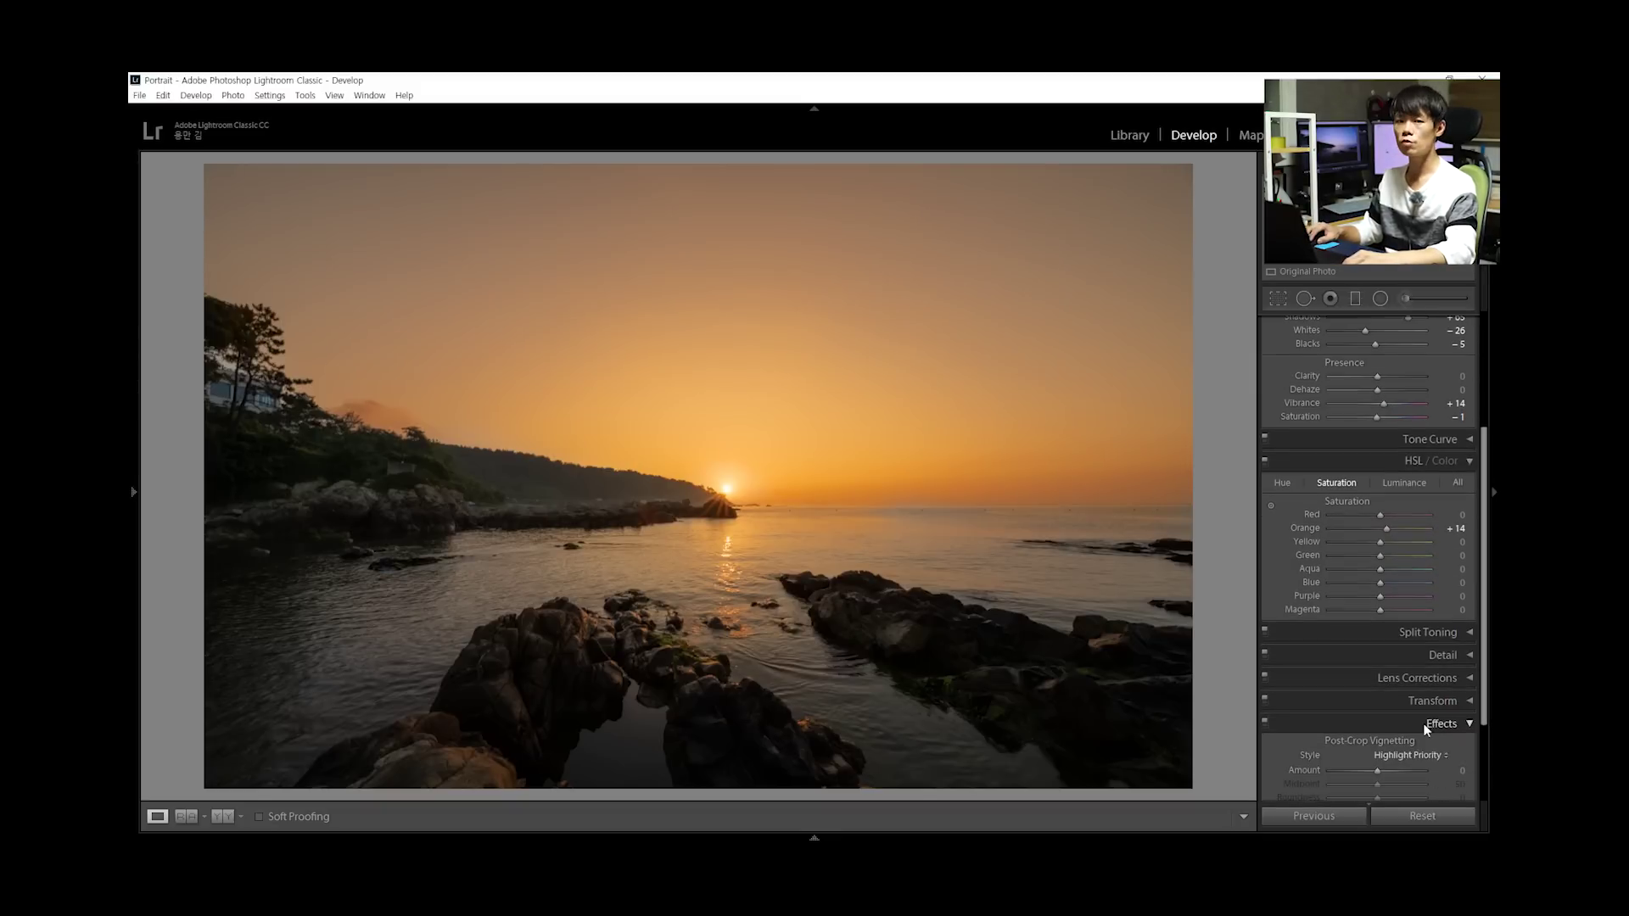
click(1449, 652)
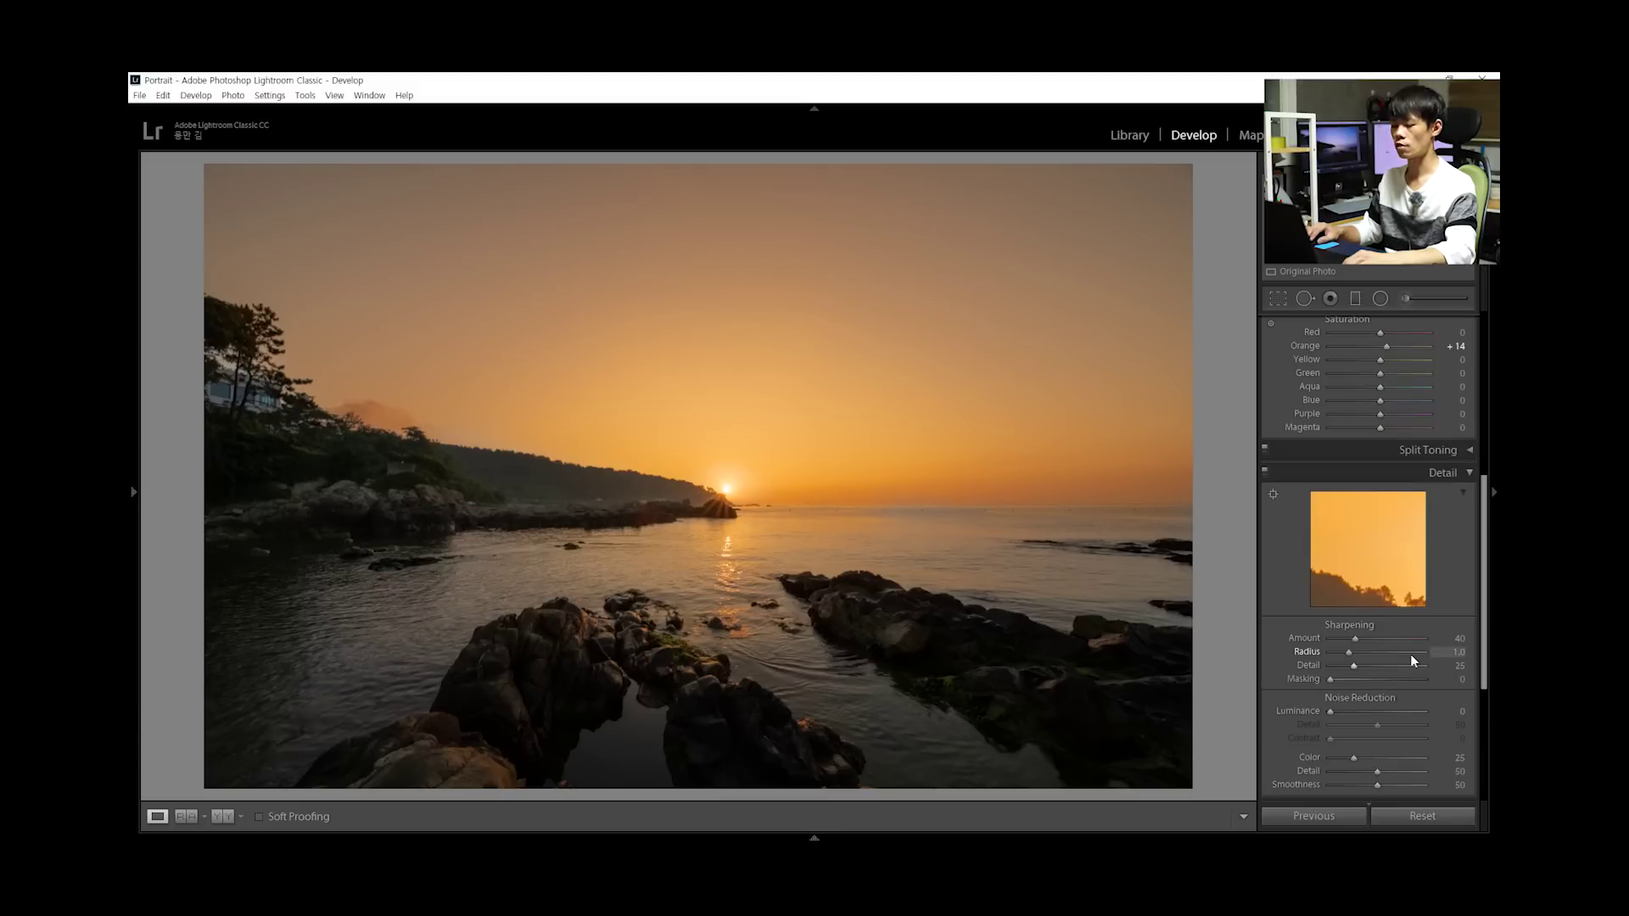
scroll(1478, 629, down, 4)
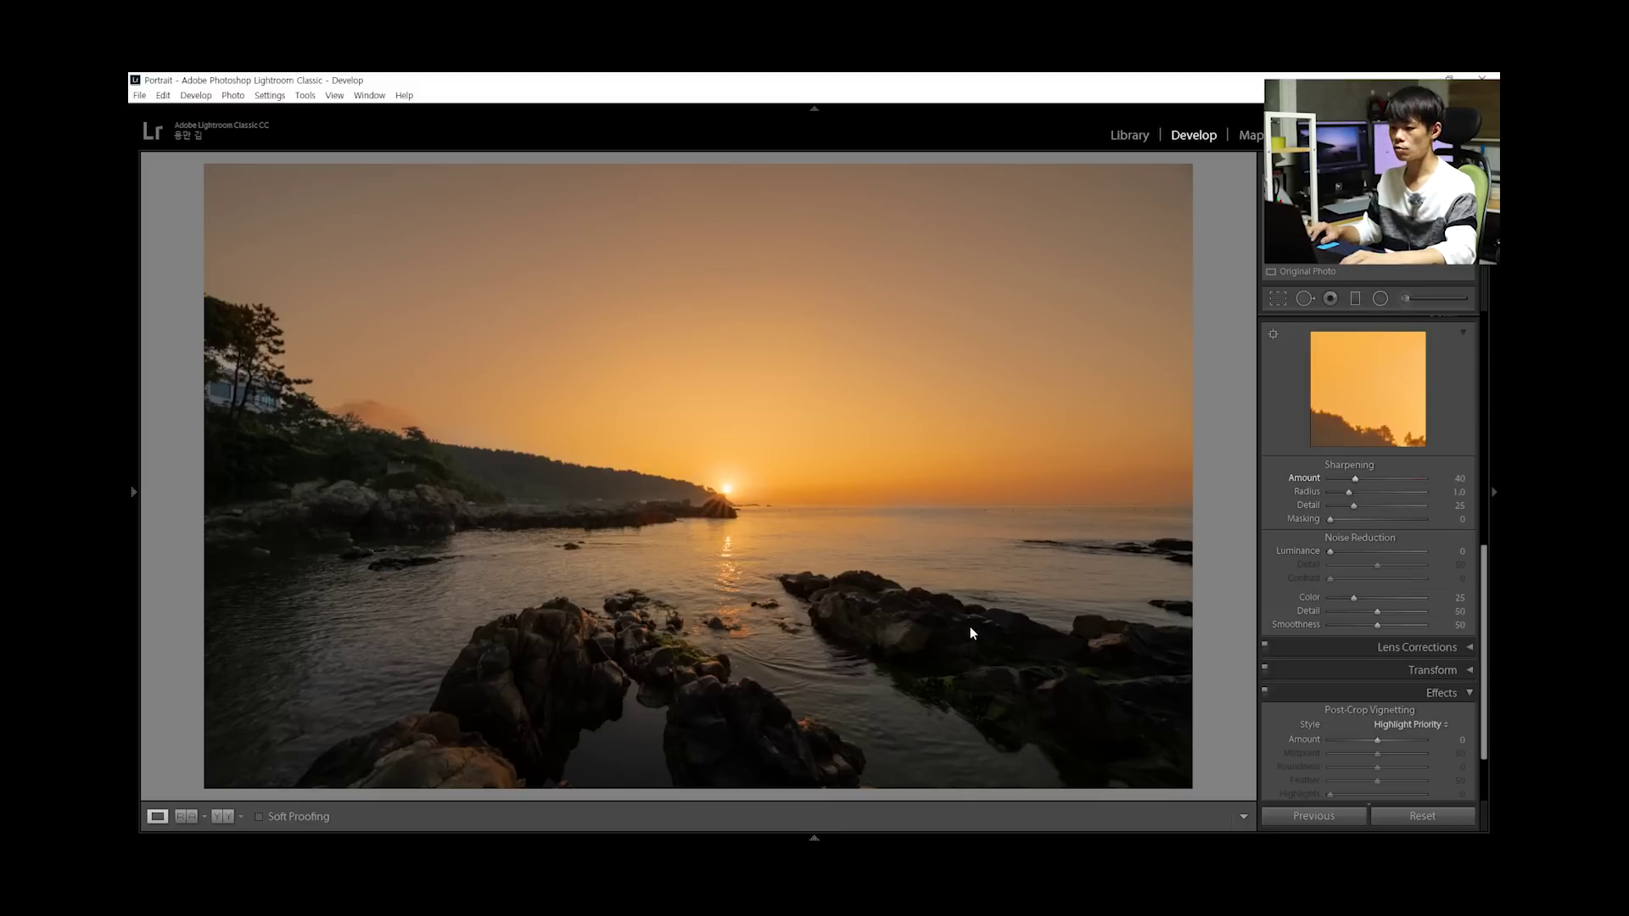
click(956, 670)
click(957, 674)
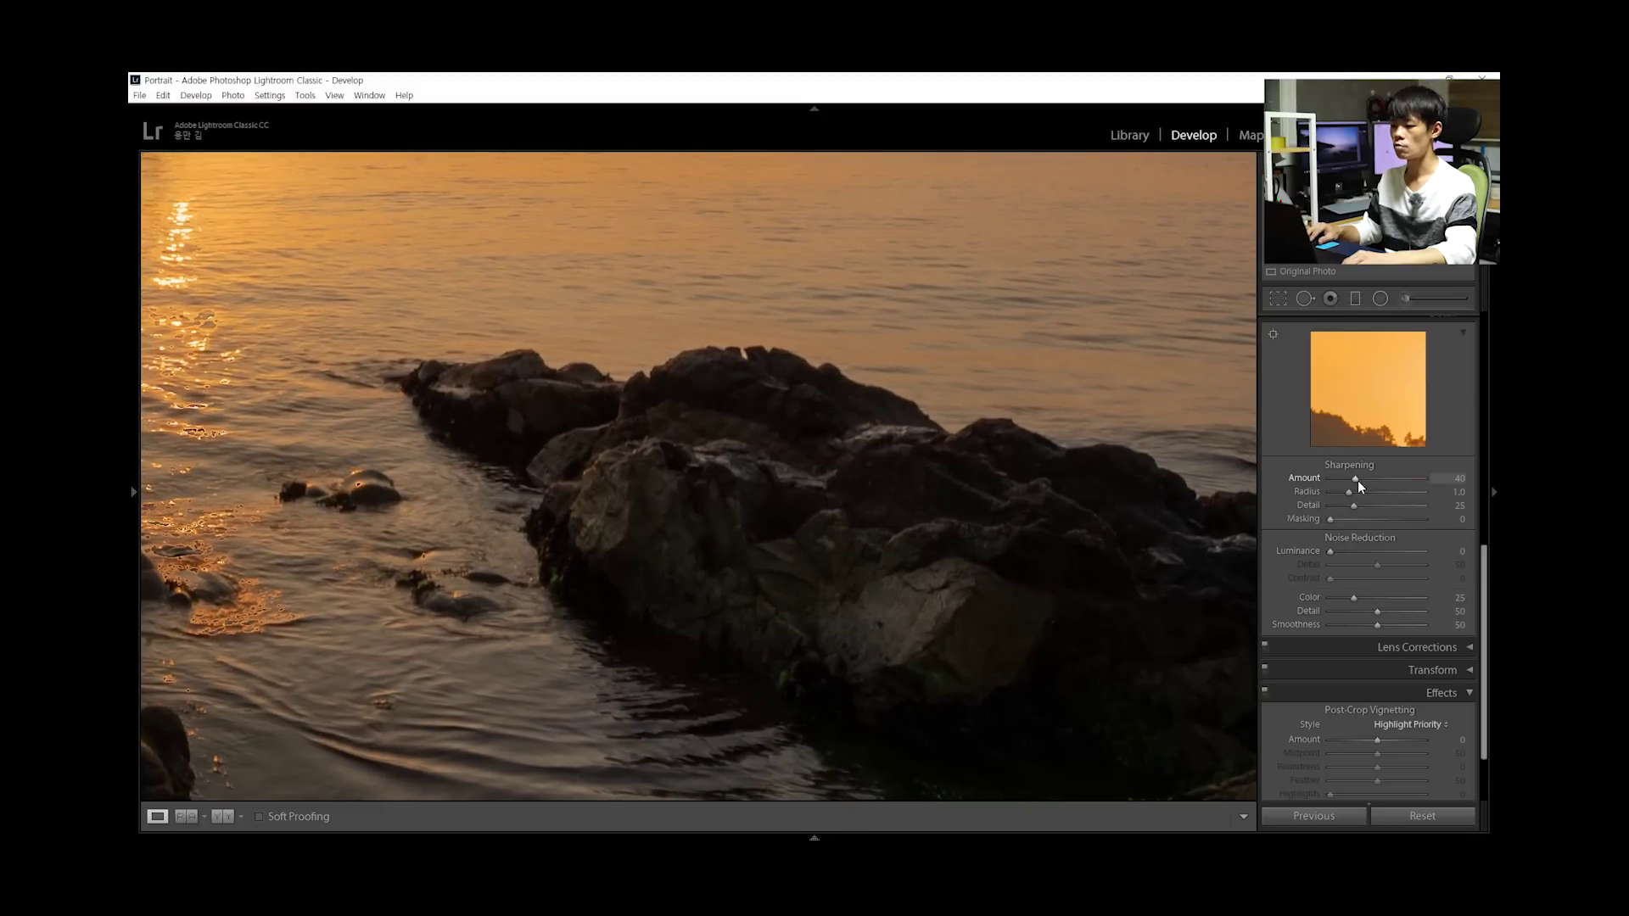
Try sharpening Amounts of 107, 0 and 150 on the magnified rocks, and return to the full view
drag(1378, 482, 1397, 482)
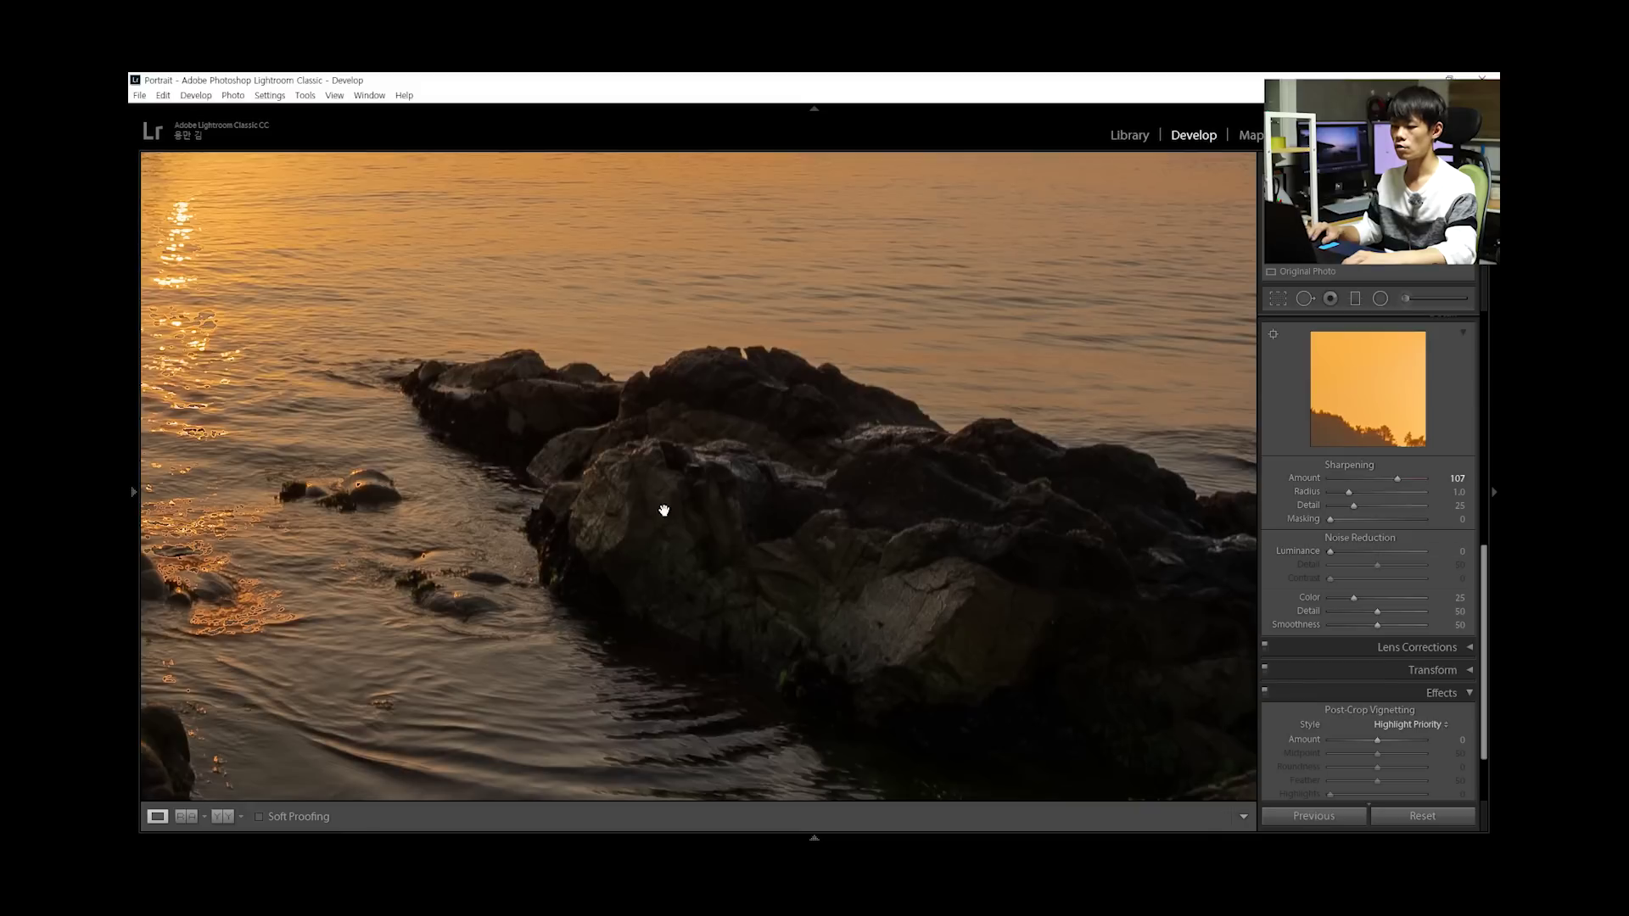
double_click(1397, 479)
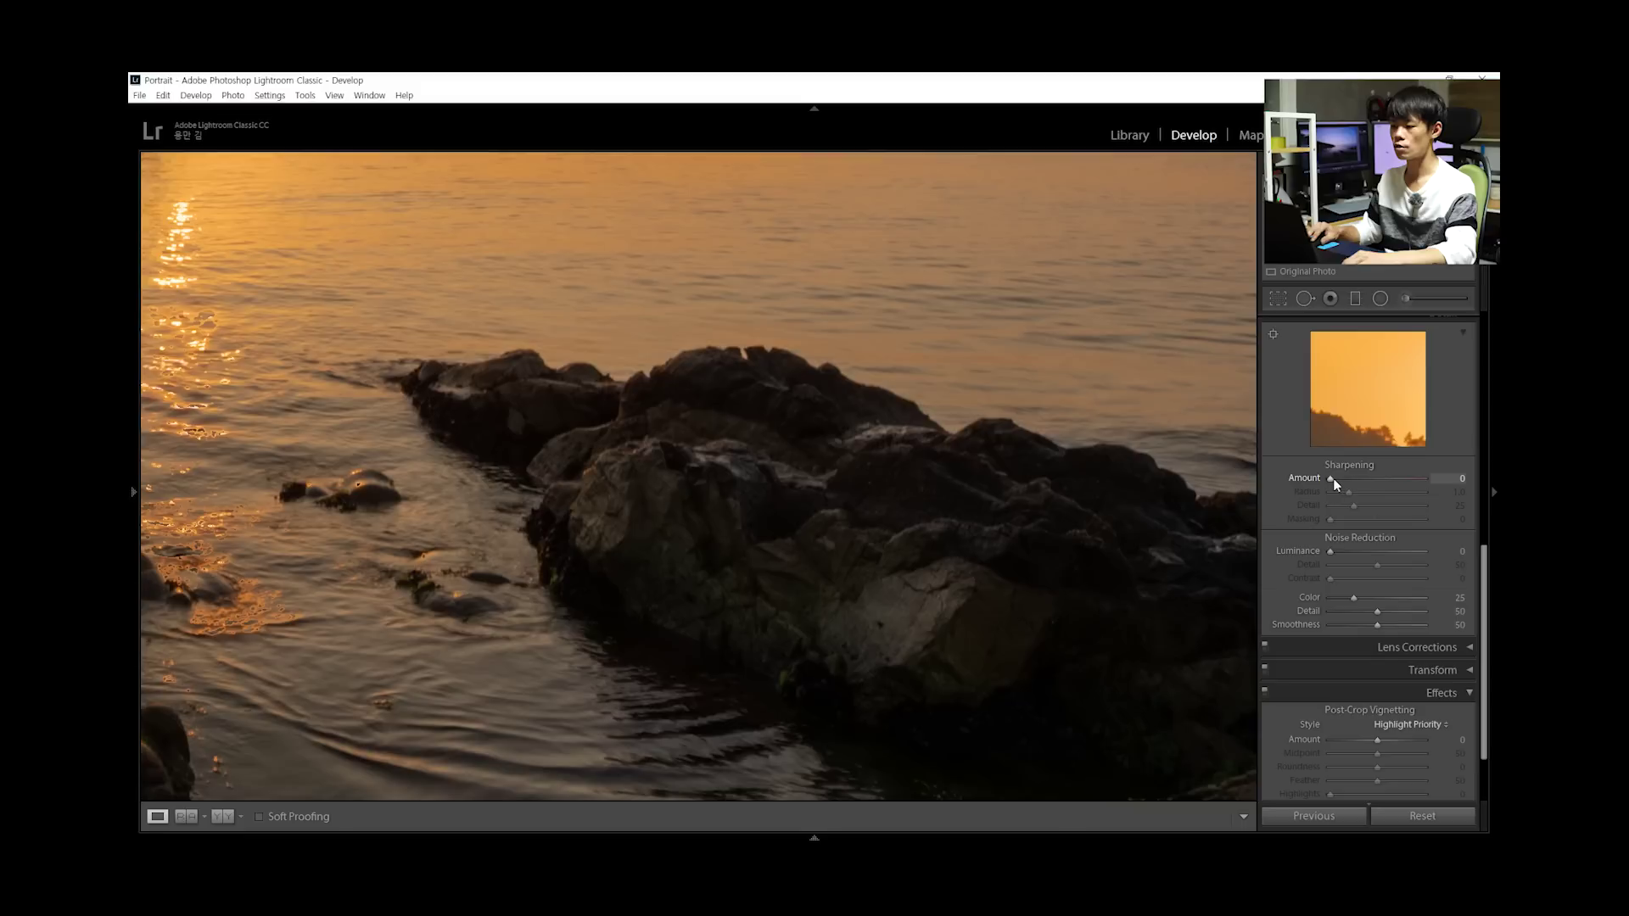
drag(1330, 478, 1433, 480)
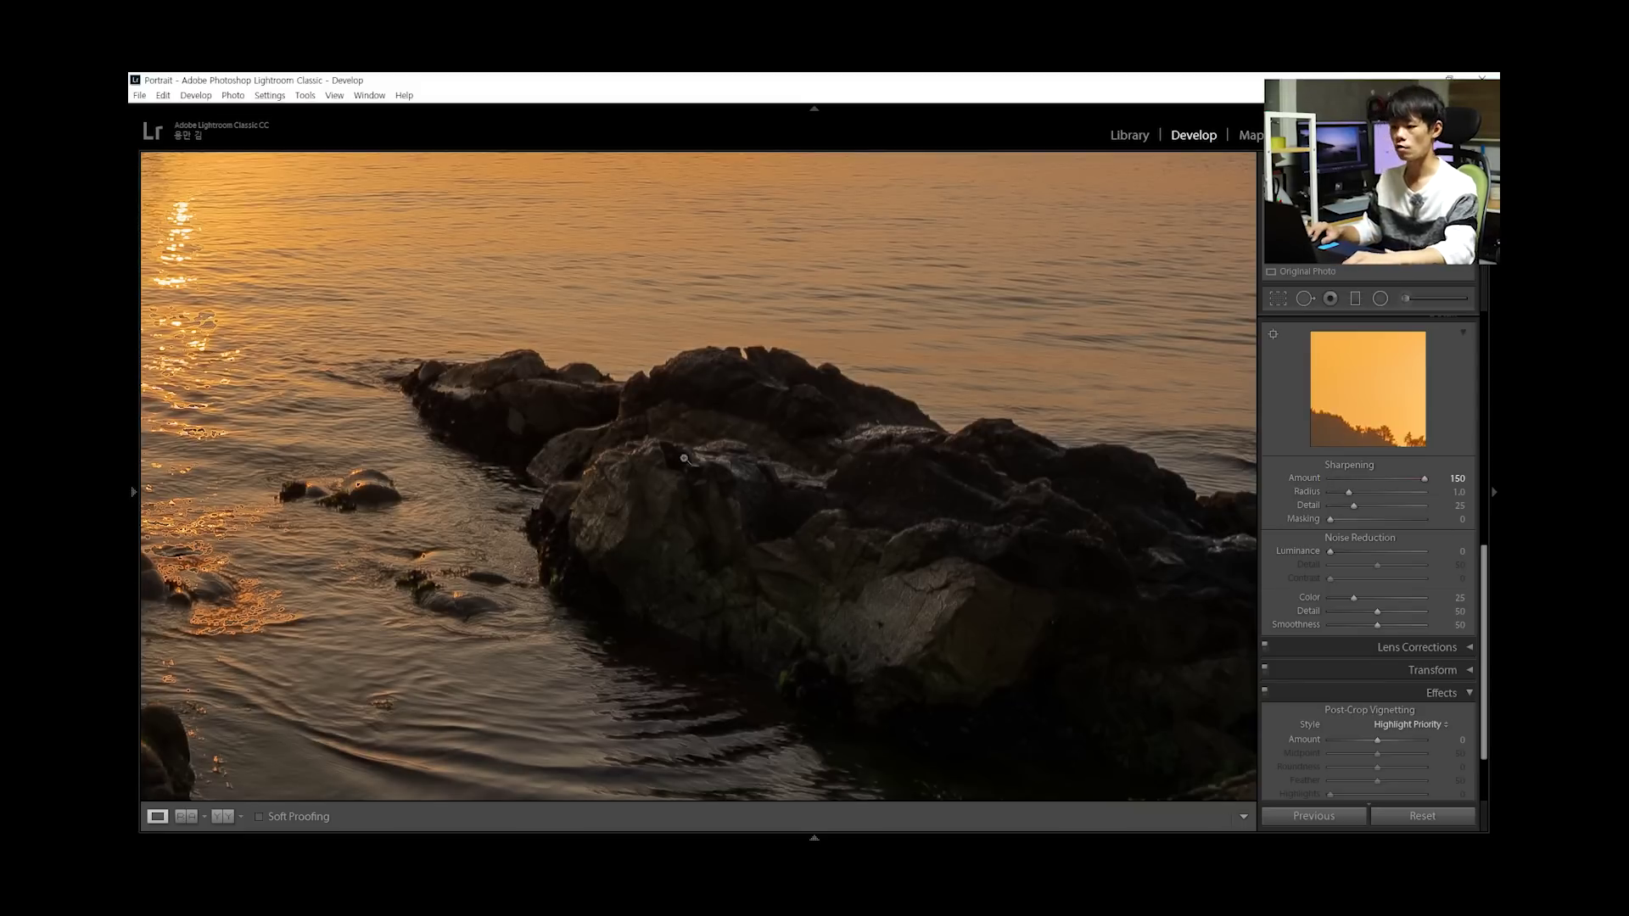
click(817, 581)
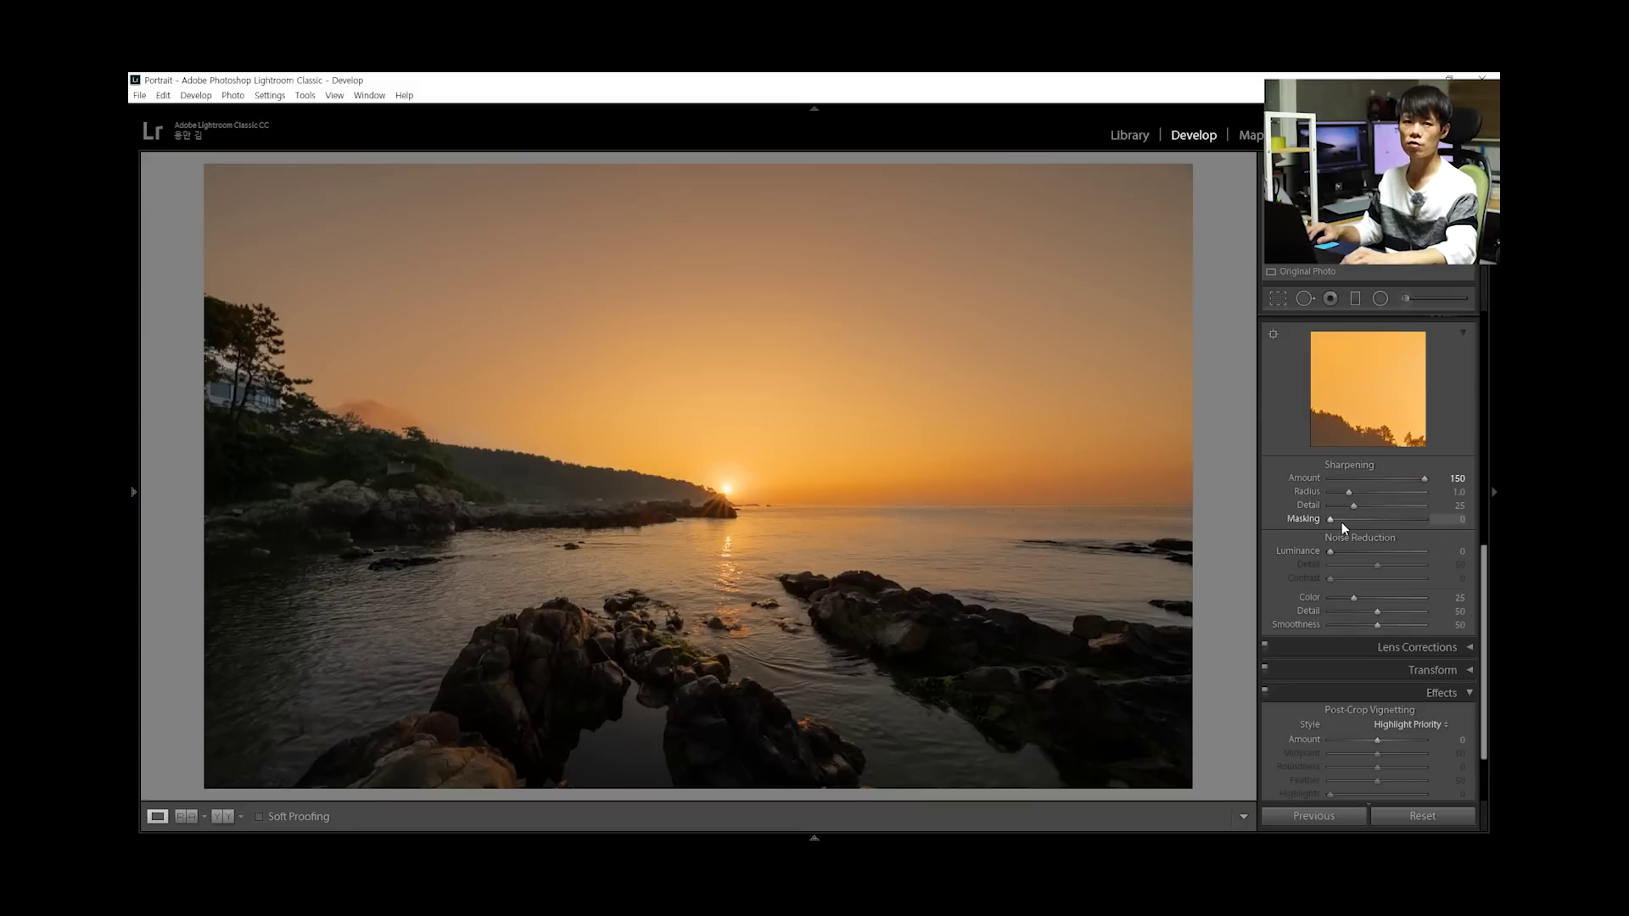
Set the sharpening Amount to 106 after checking 67 up close, and compare the photo before and after
click(1373, 479)
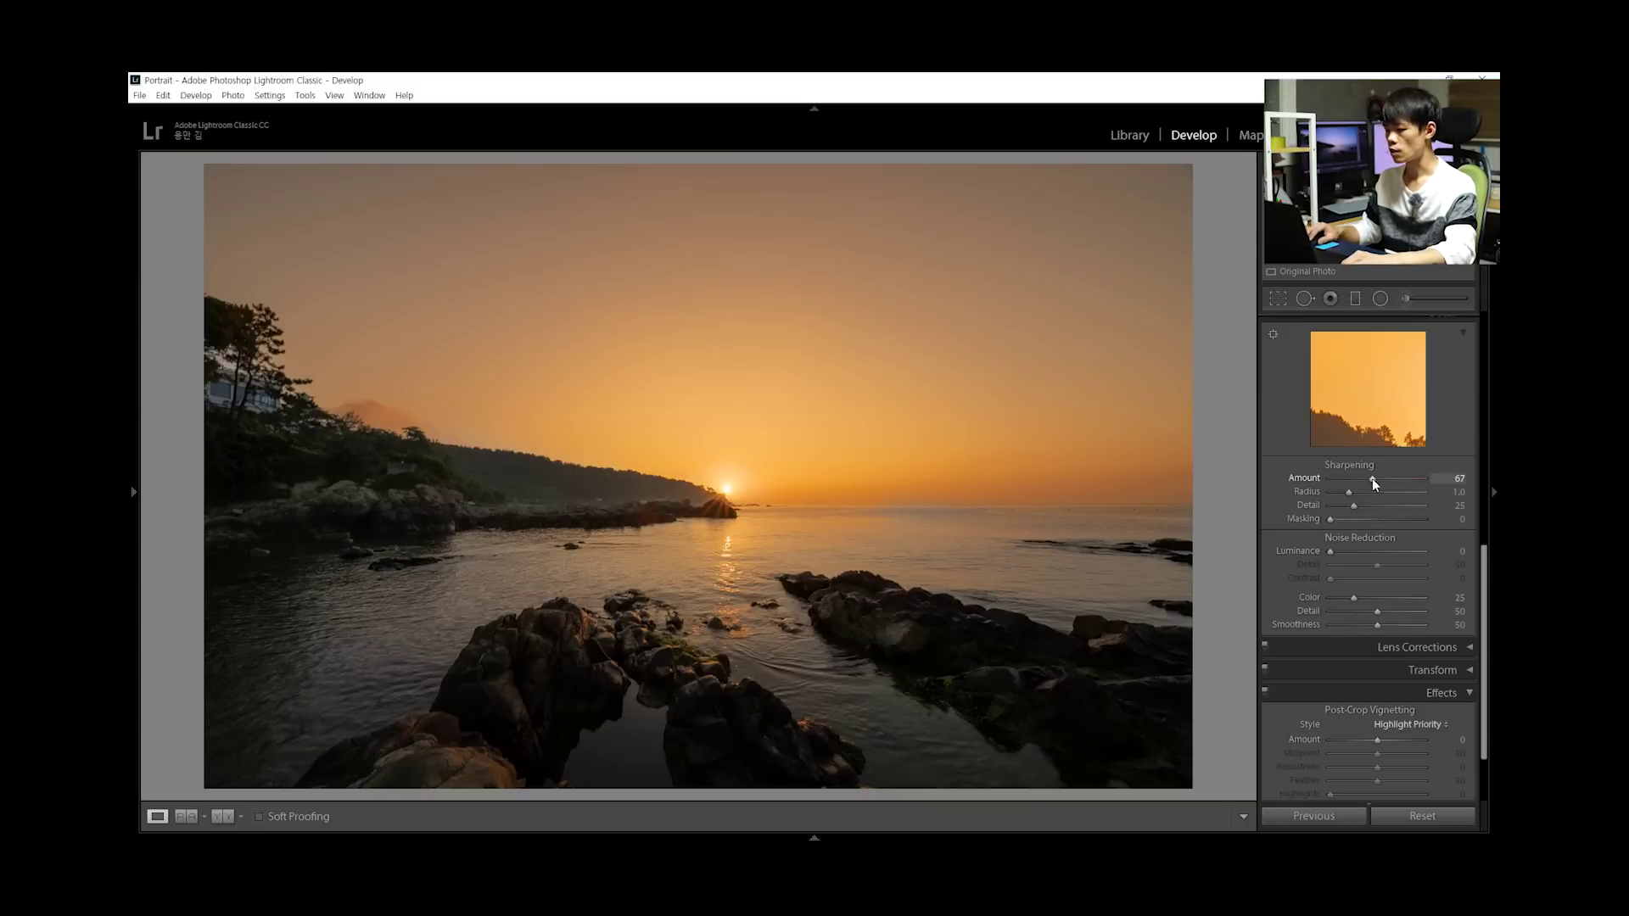
click(764, 632)
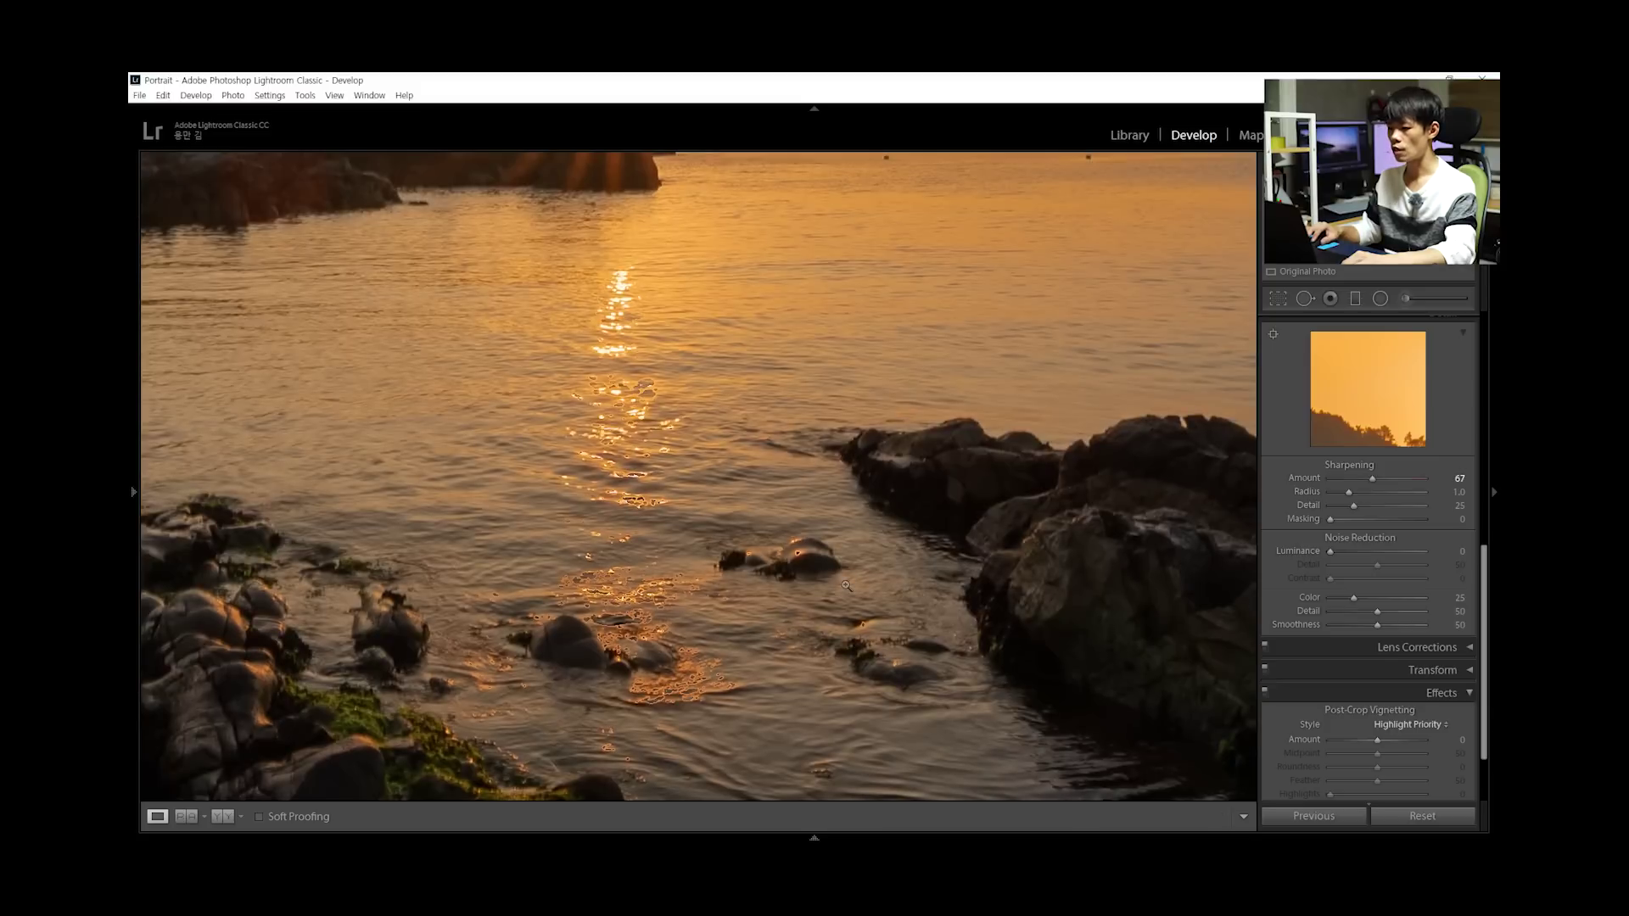
click(846, 586)
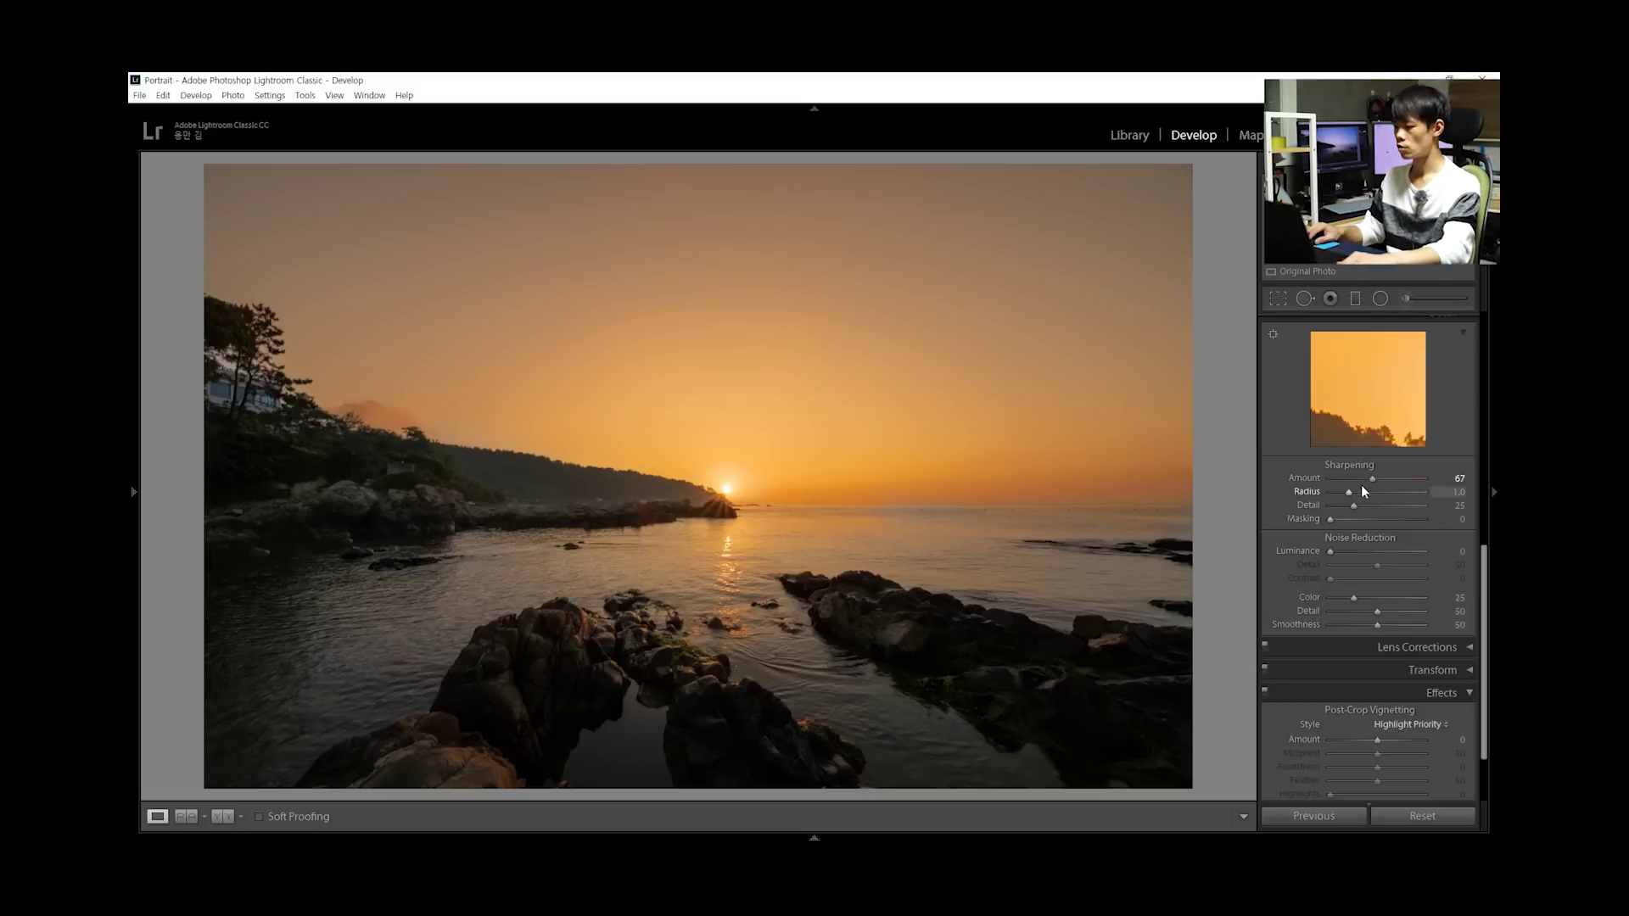
drag(1371, 479, 1396, 488)
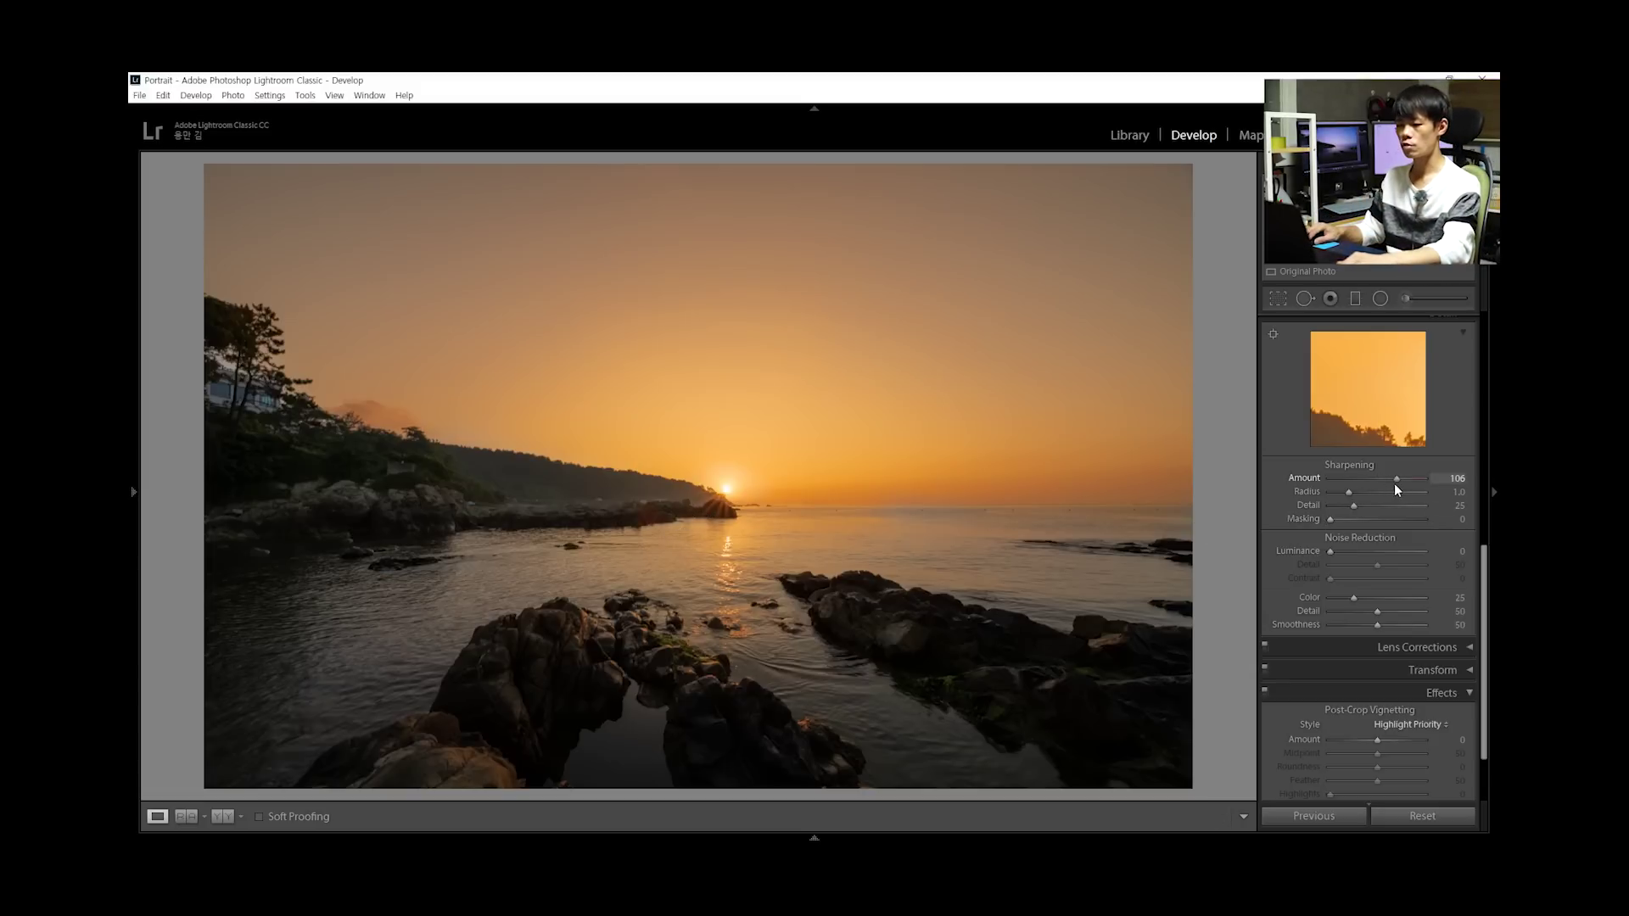
key(y)
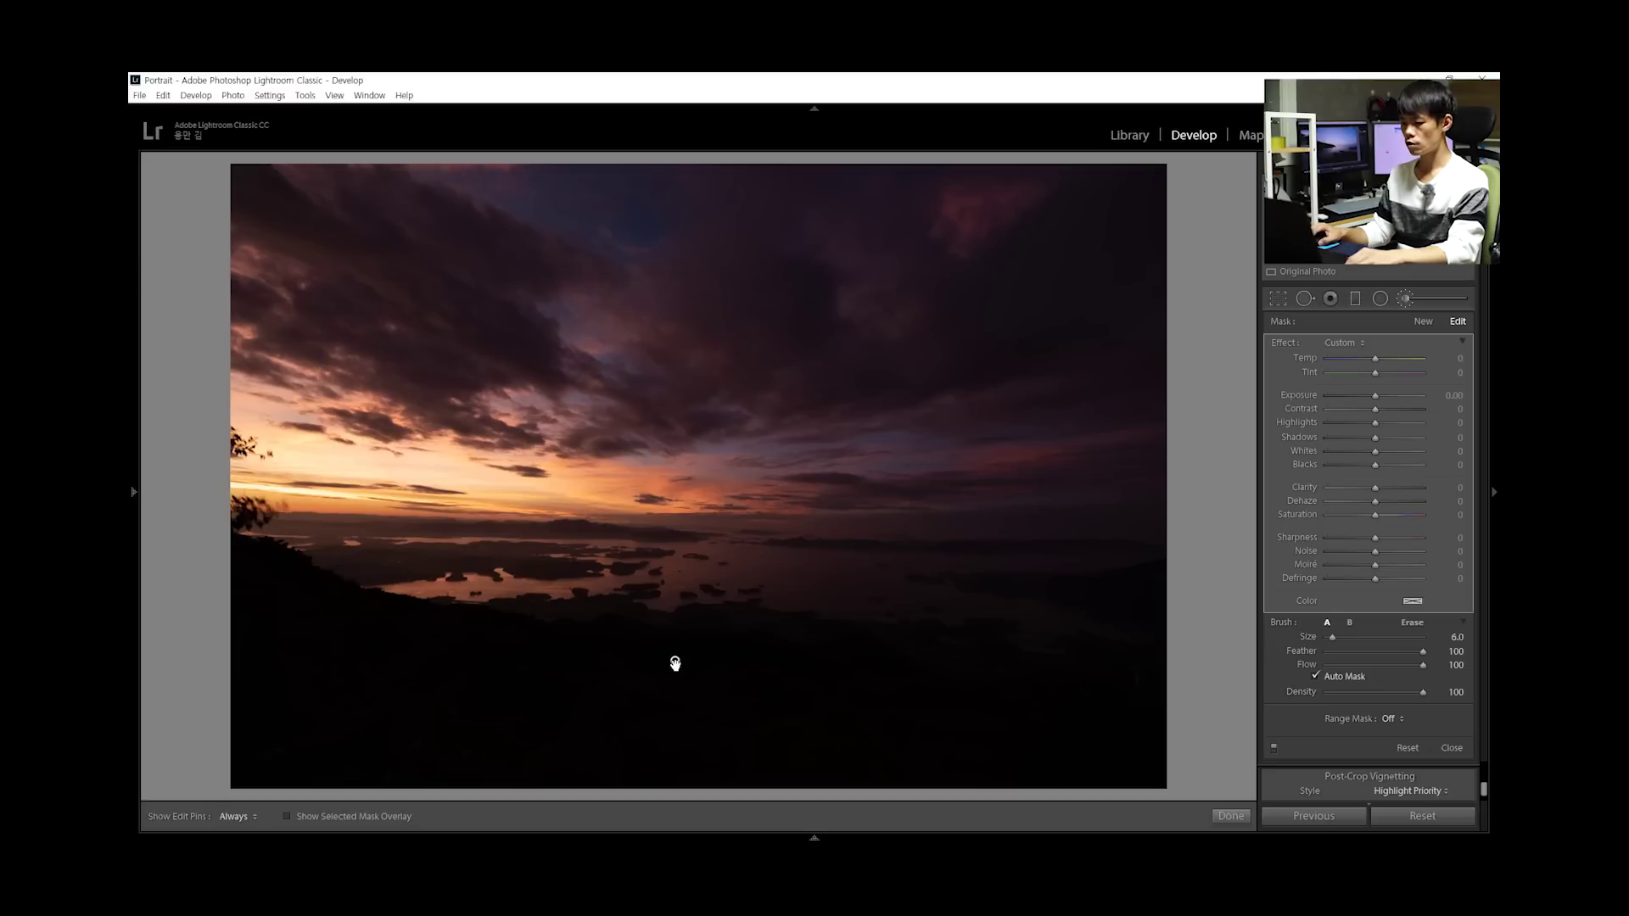
Delete the brush adjustment on the dark cloudy sunset photo and crop a strip off its lower edge
key(Delete)
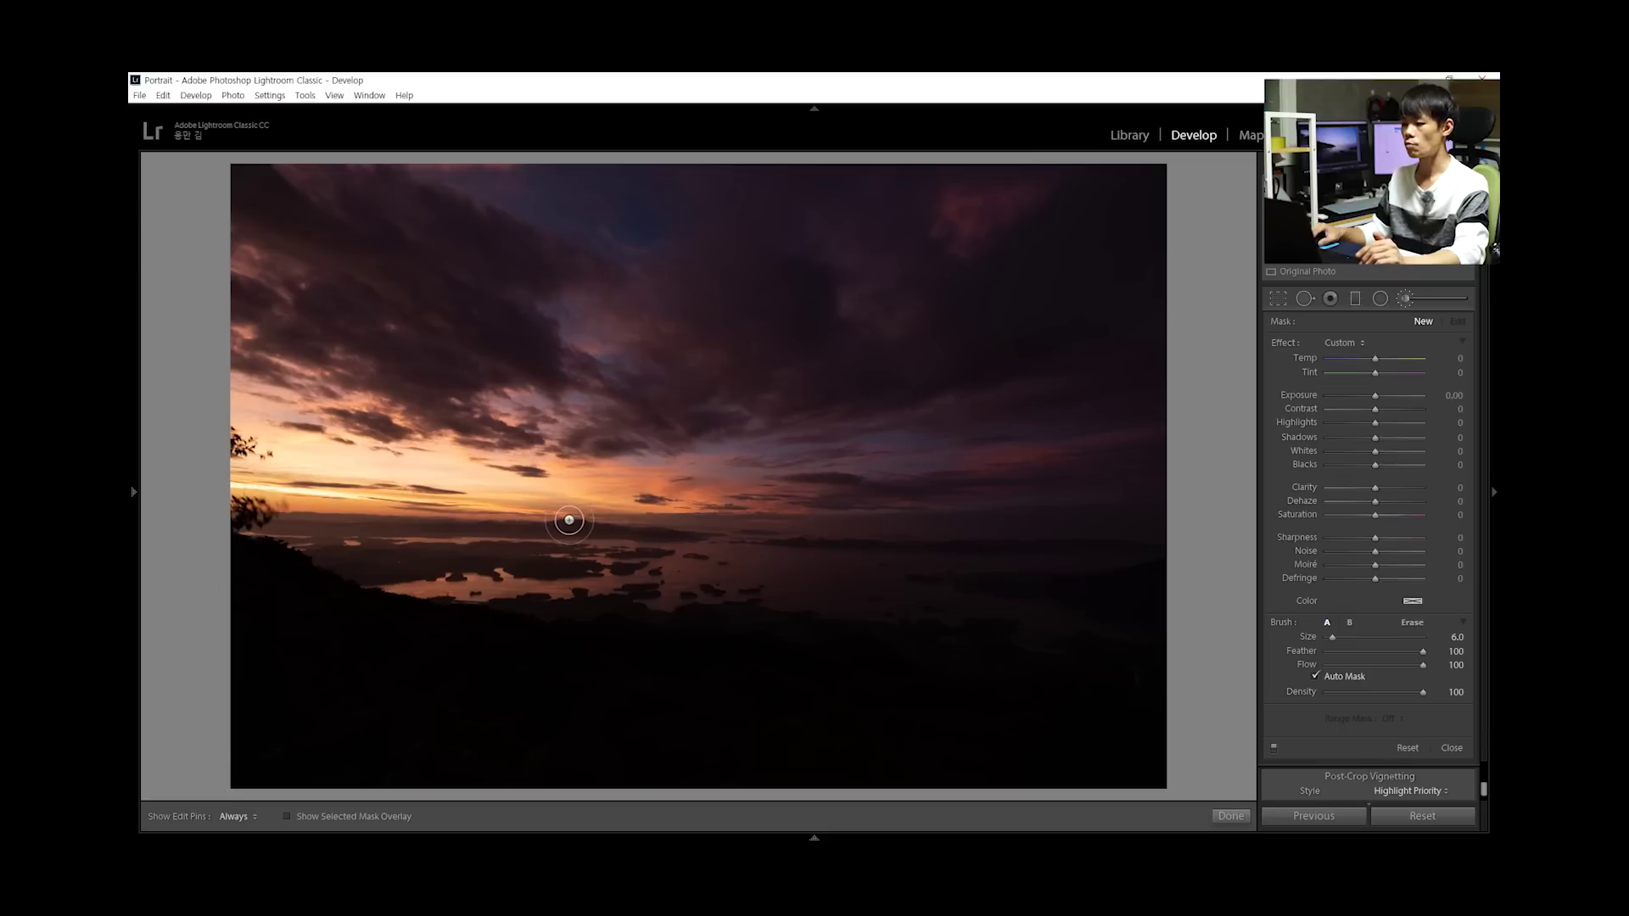
click(1278, 300)
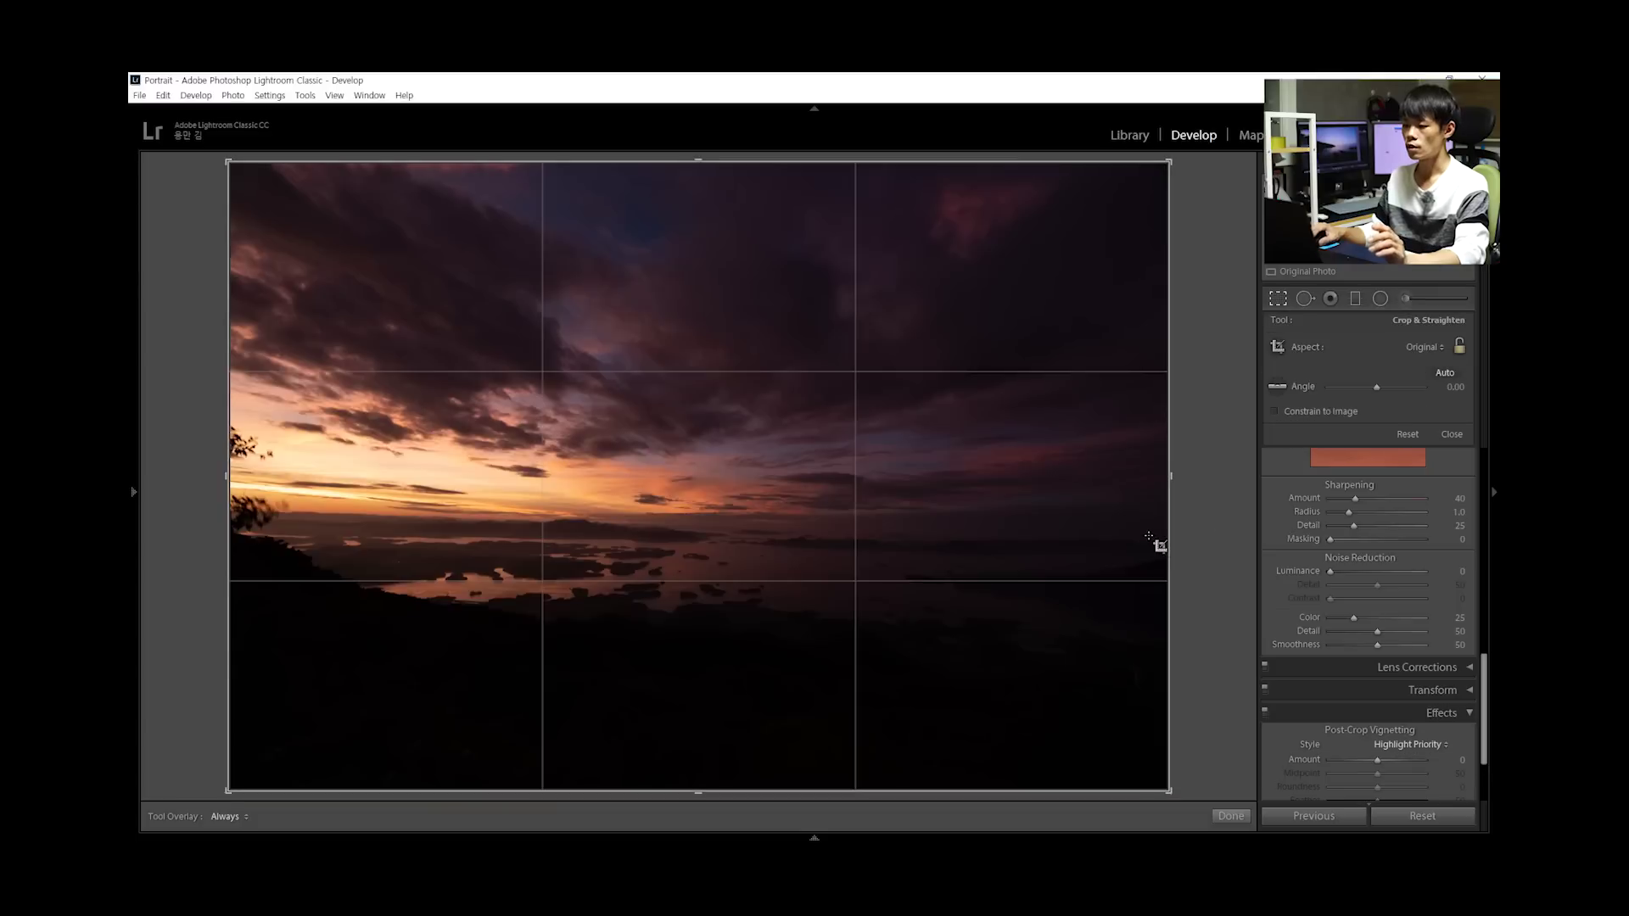
drag(698, 792, 699, 756)
key(Return)
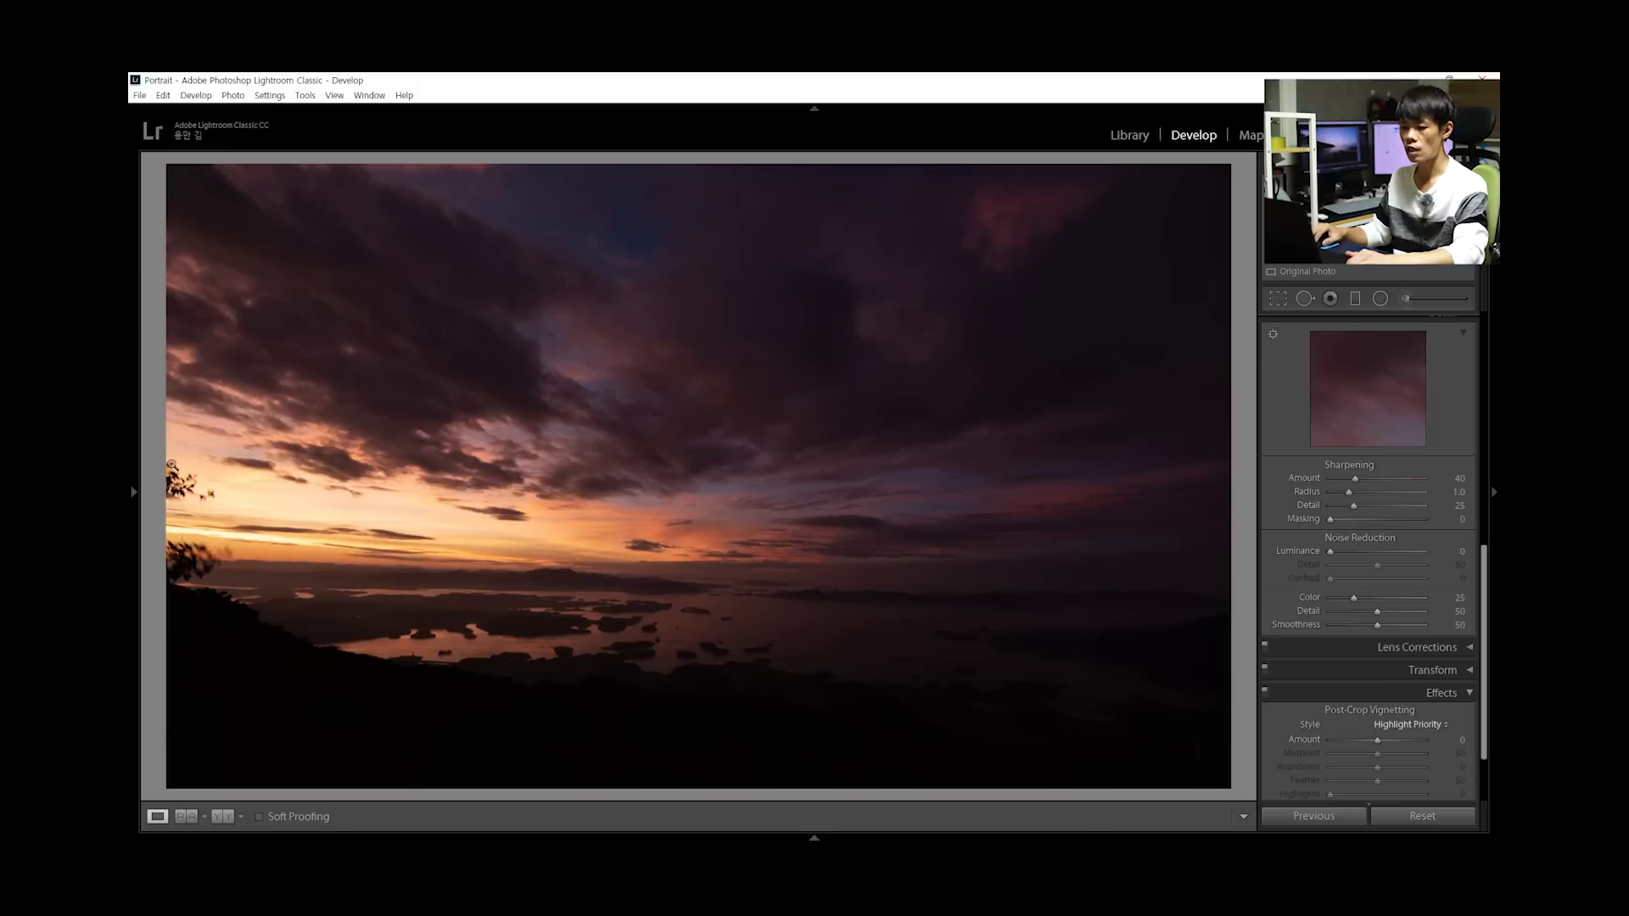
Try to remove the twig tip at the photo's left edge with a Heal spot of size 66, and undo it
click(1307, 301)
scroll(255, 461, up, 10)
scroll(254, 461, up, 2)
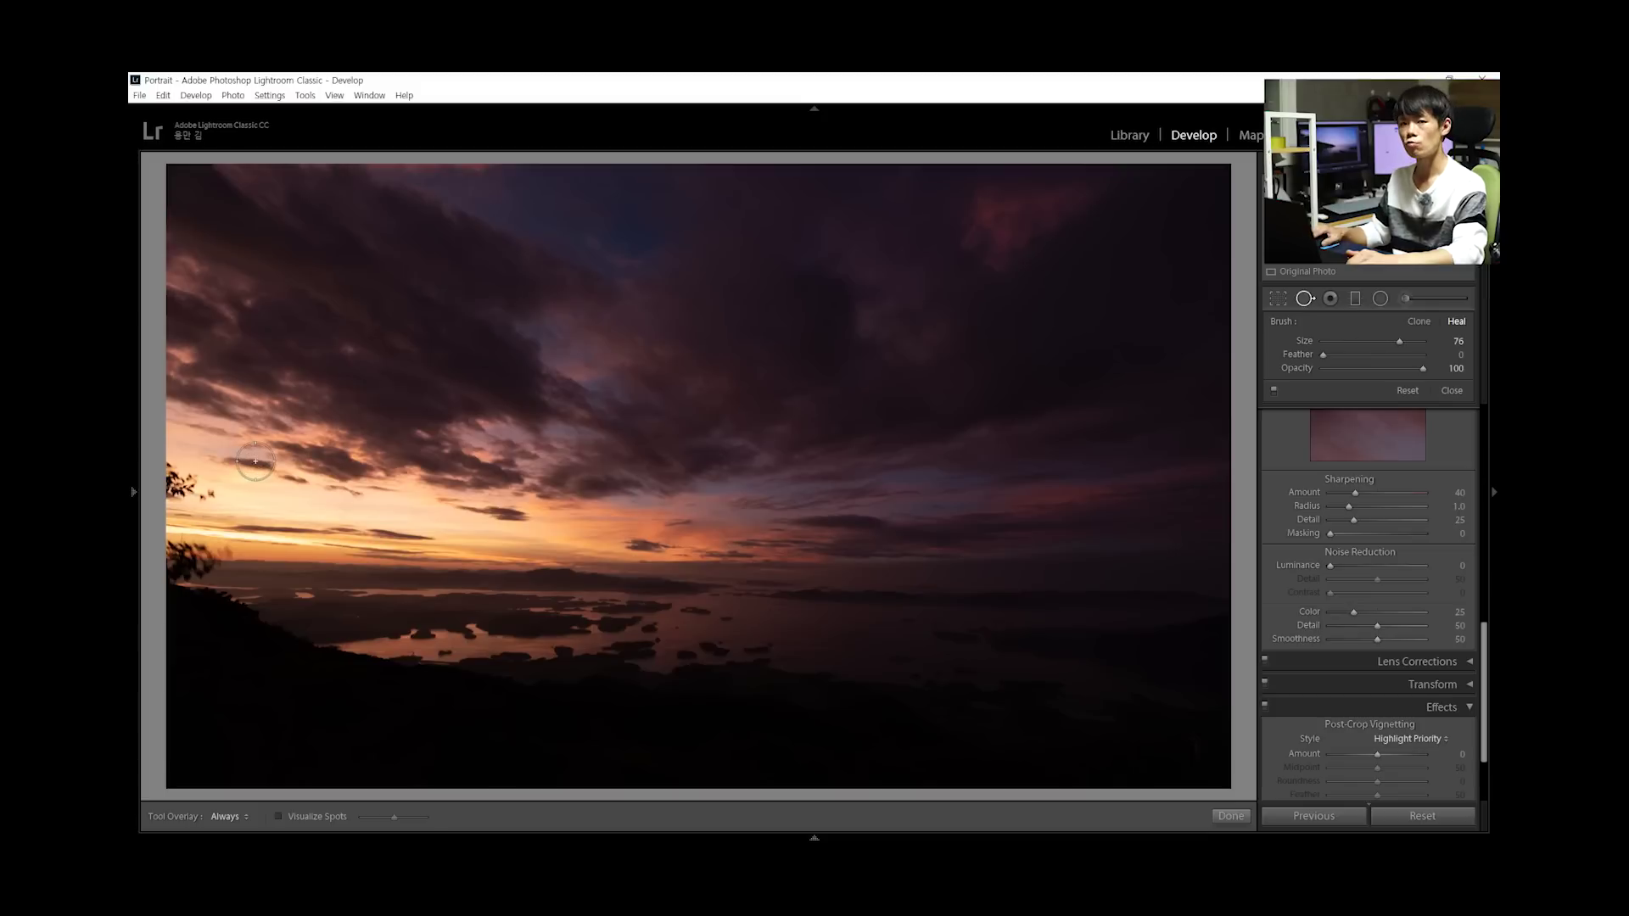
scroll(239, 474, down, 2)
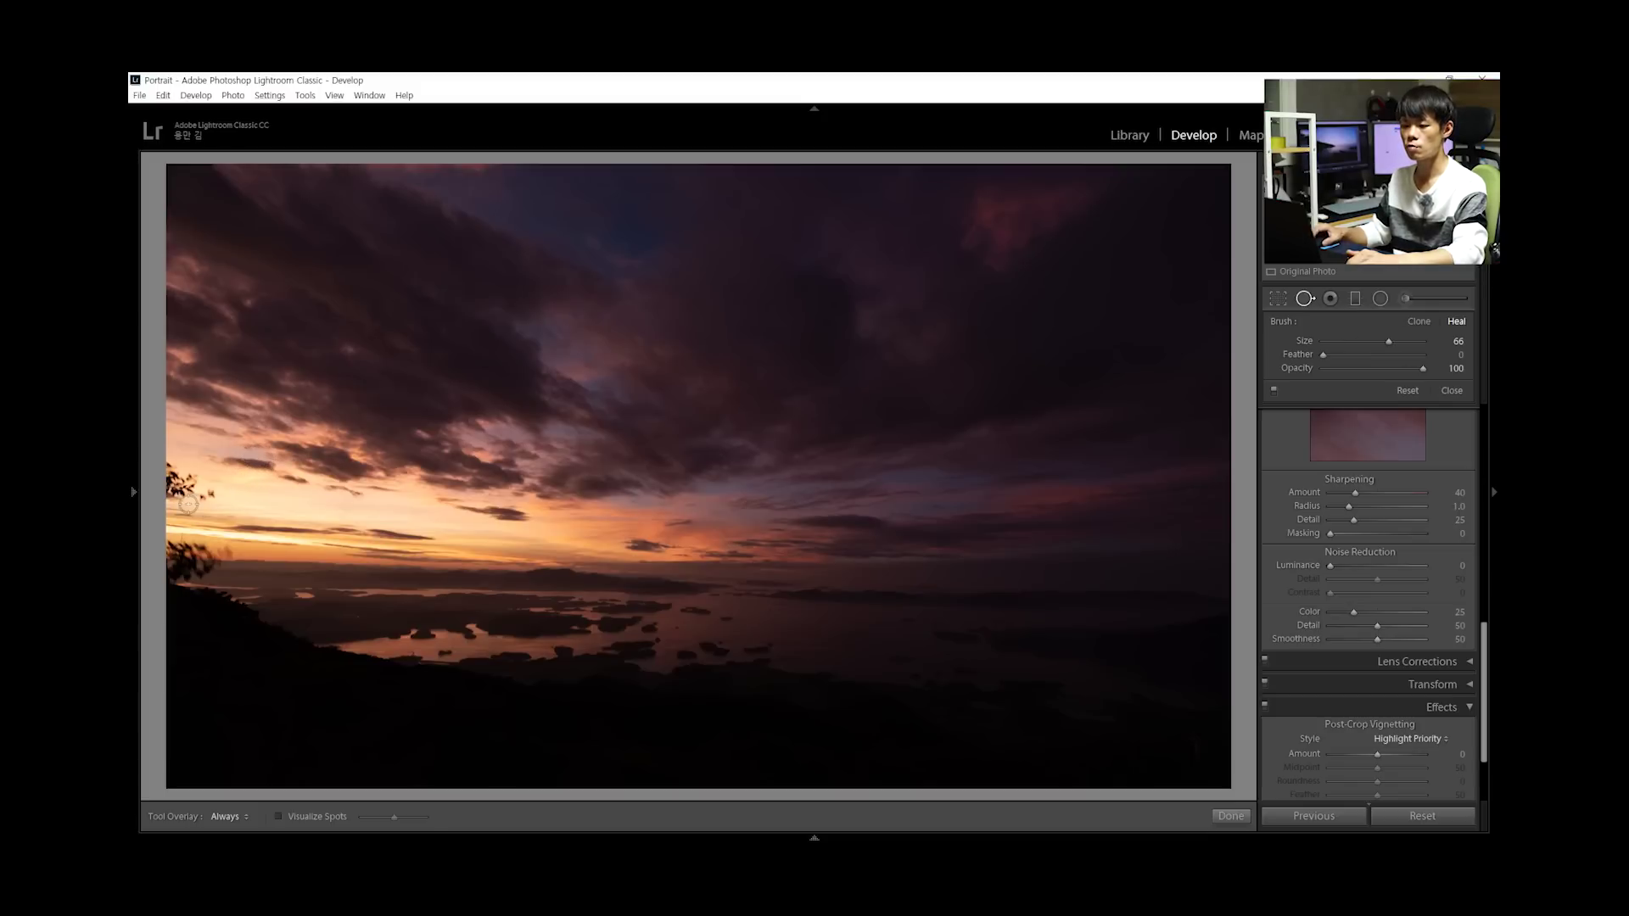
click(210, 499)
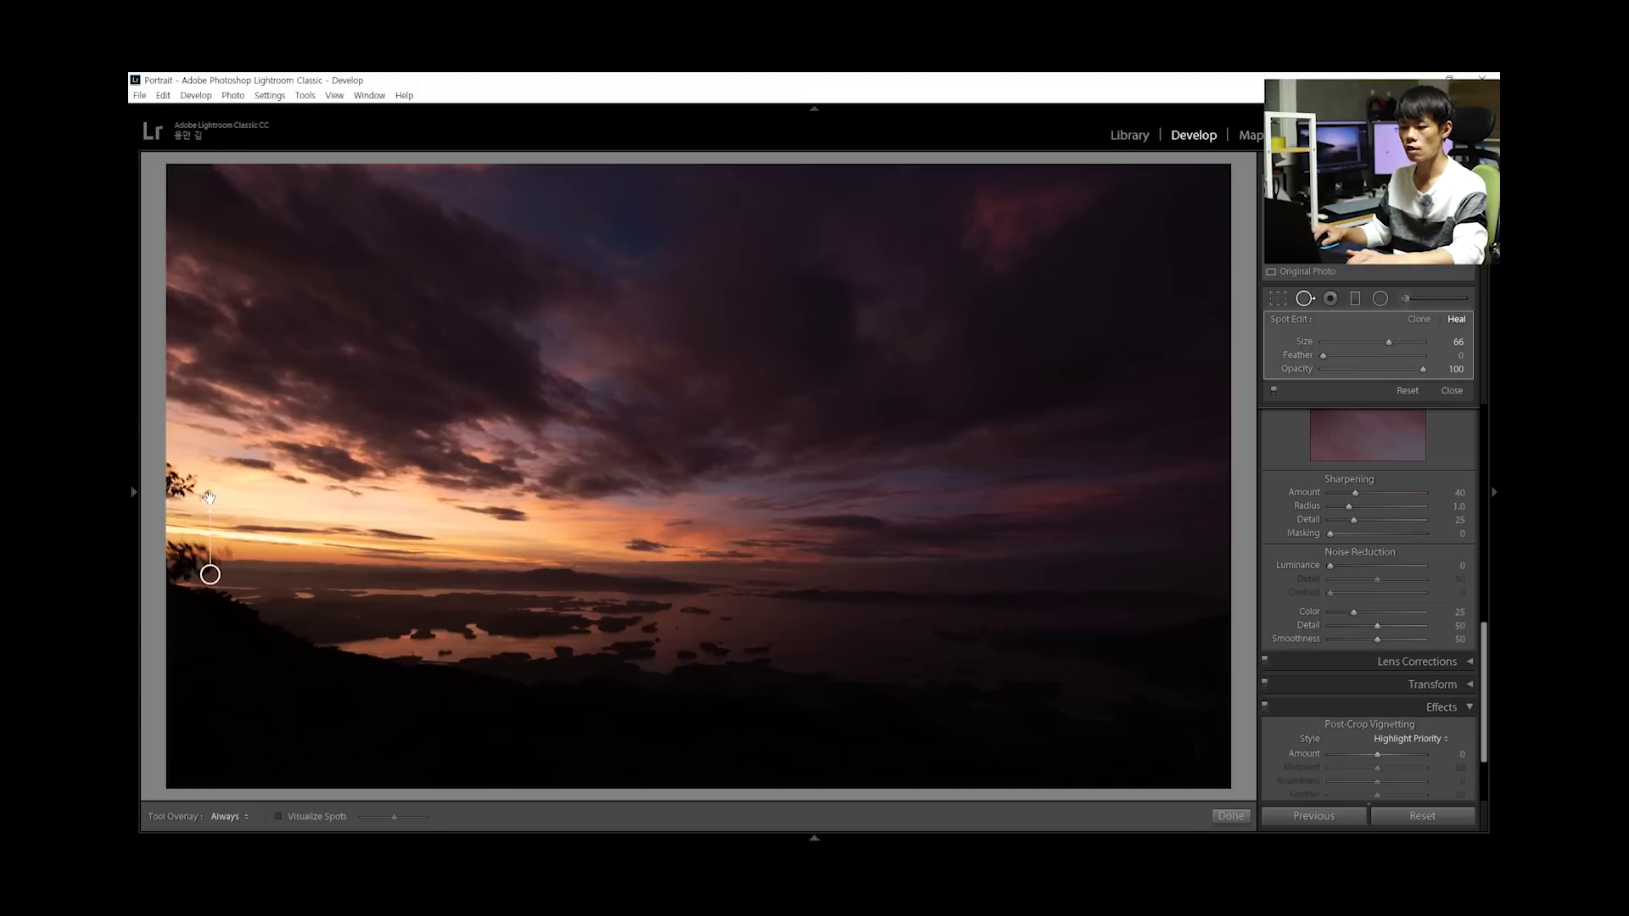
key(ctrl+z)
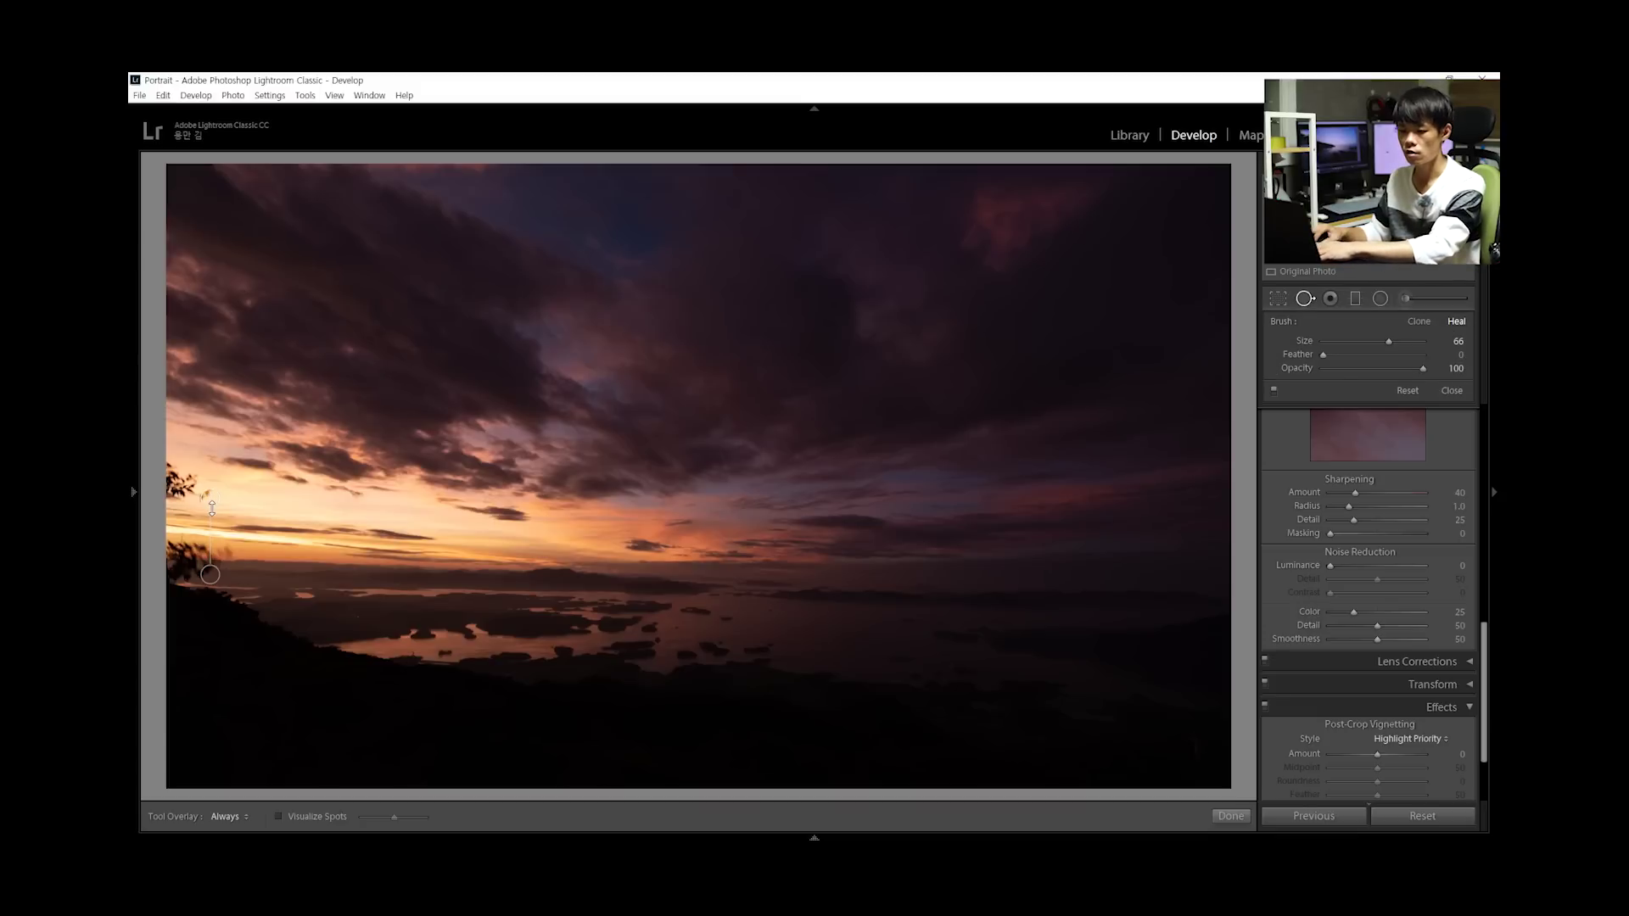
Try to heal the twigs at the photo's left edge with spots of size 76 and 75, and undo the attempts
scroll(192, 493, up, 2)
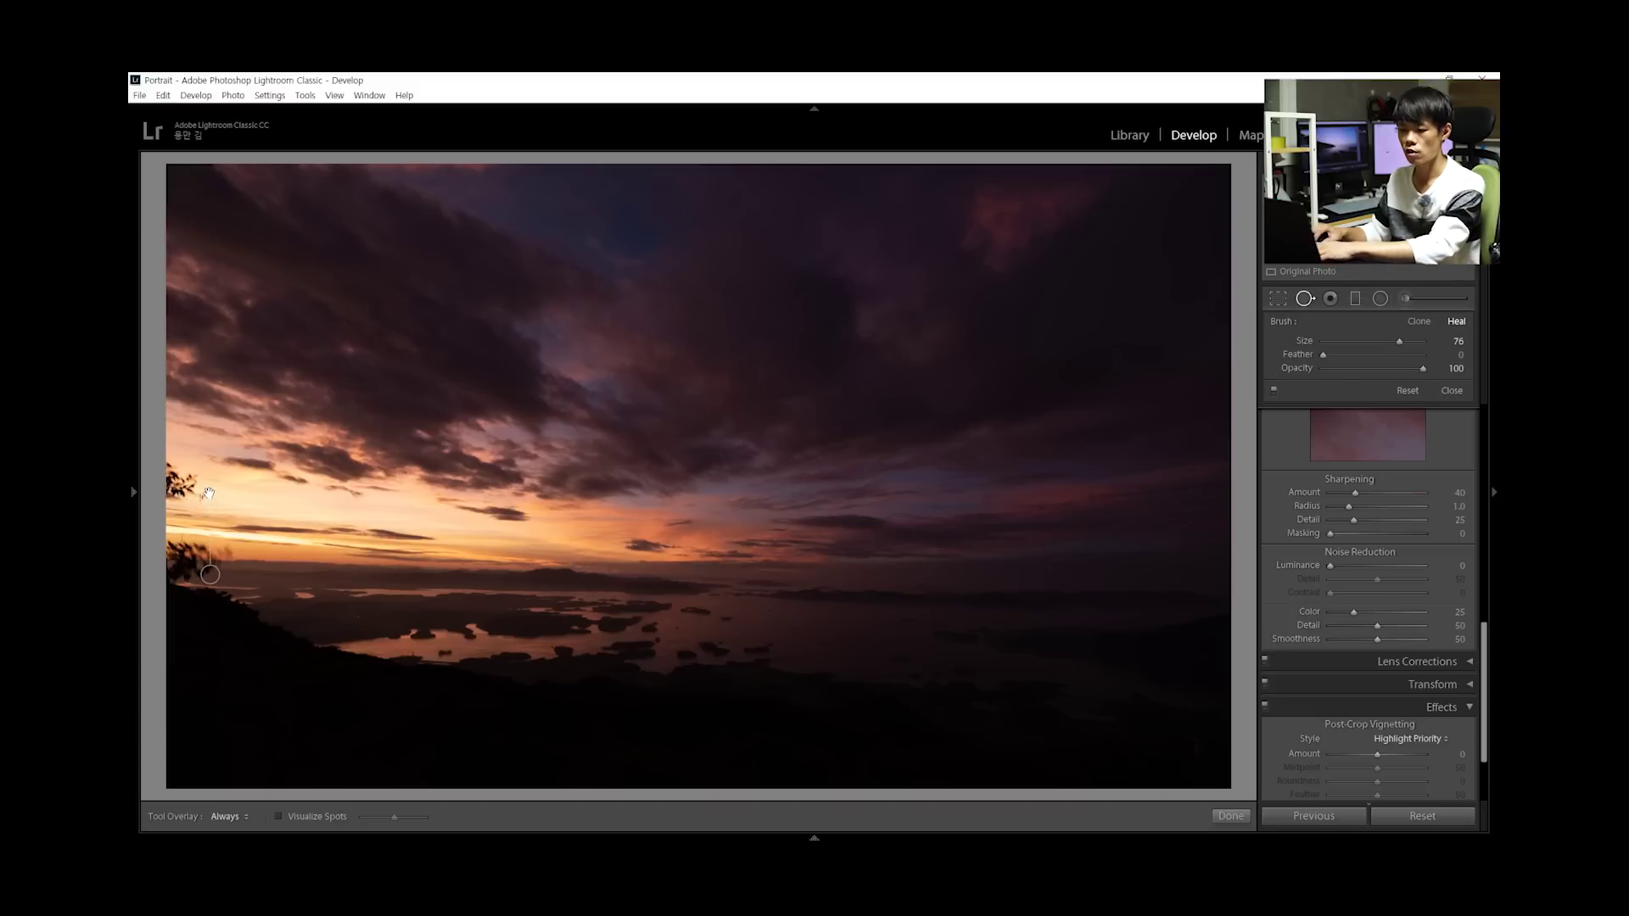
click(193, 494)
key(ctrl+z)
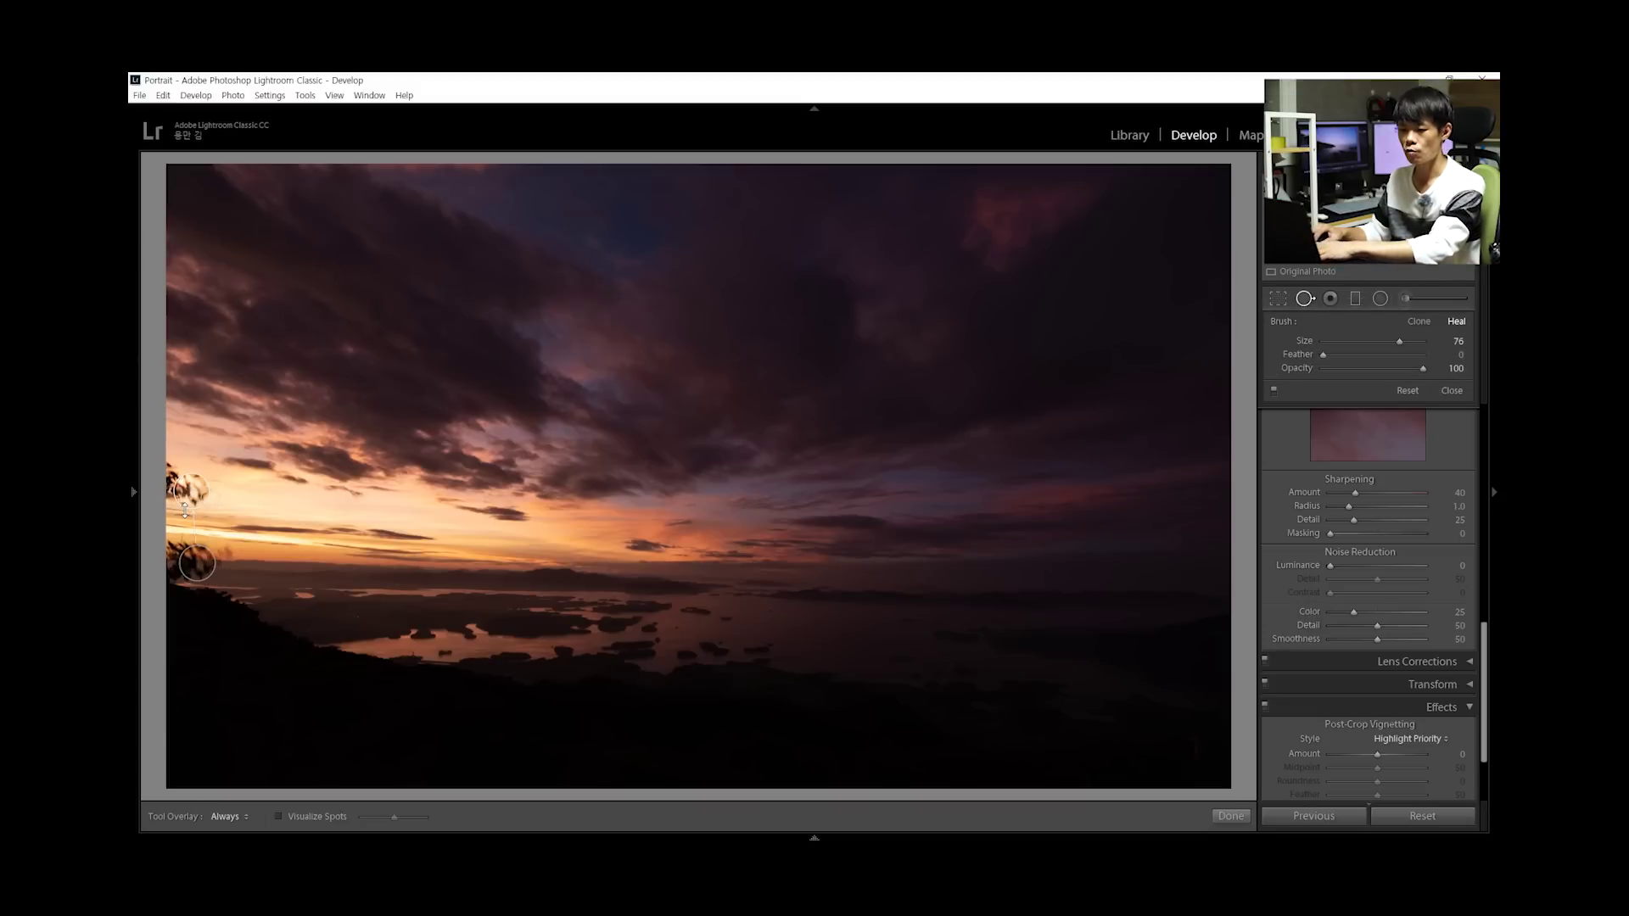
click(216, 509)
key(ctrl+z)
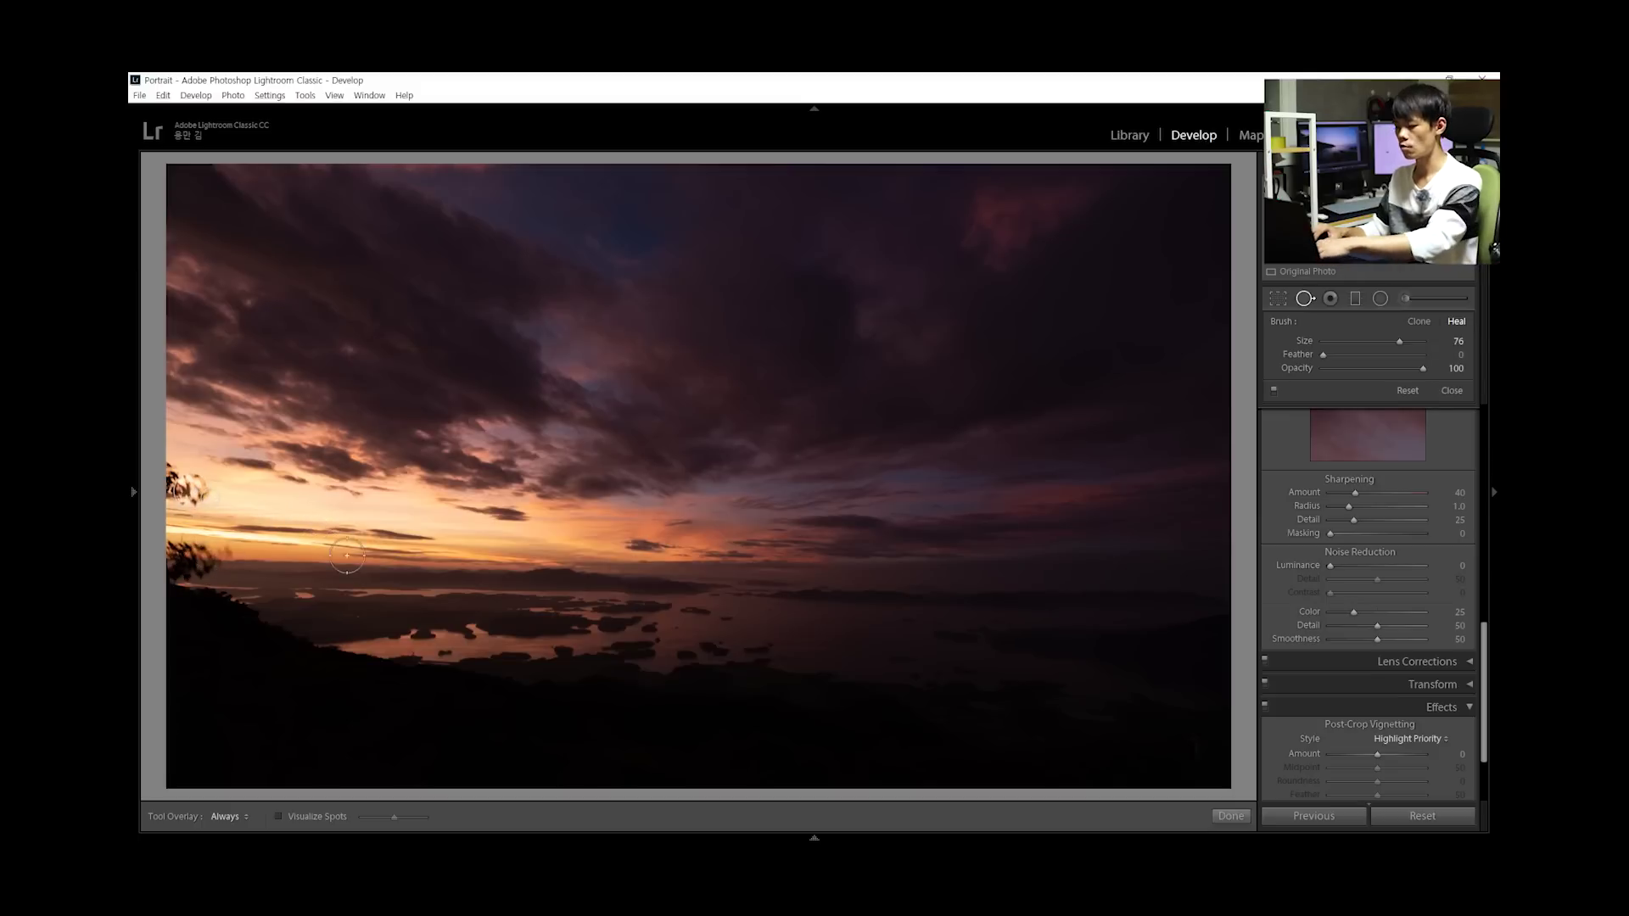
click(188, 490)
key(ctrl+z)
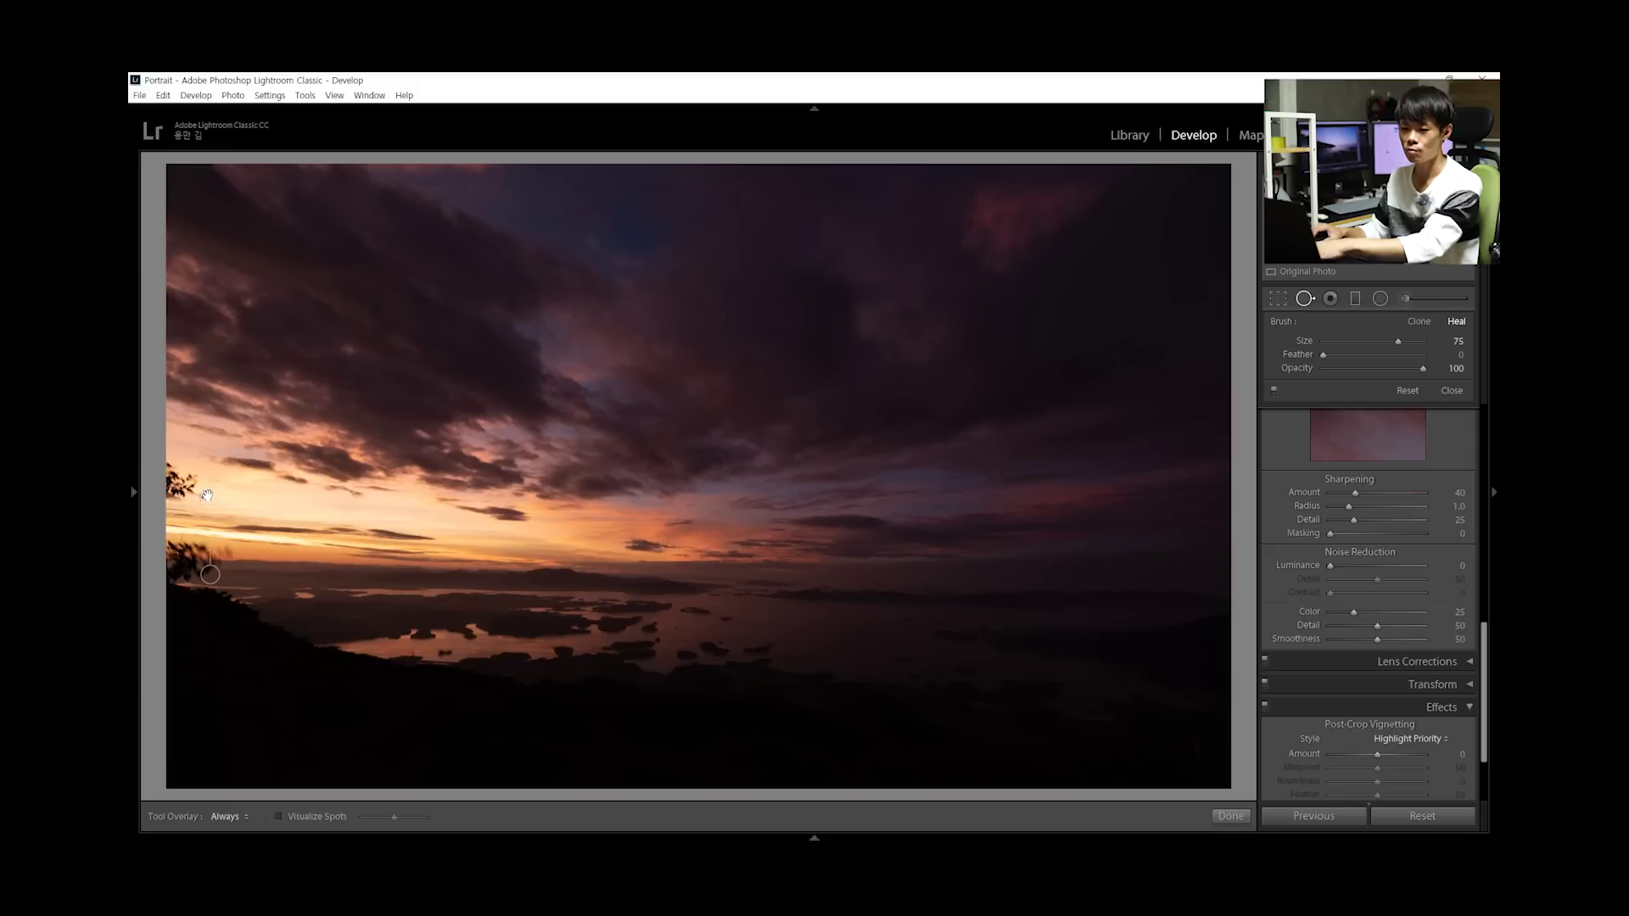
click(202, 503)
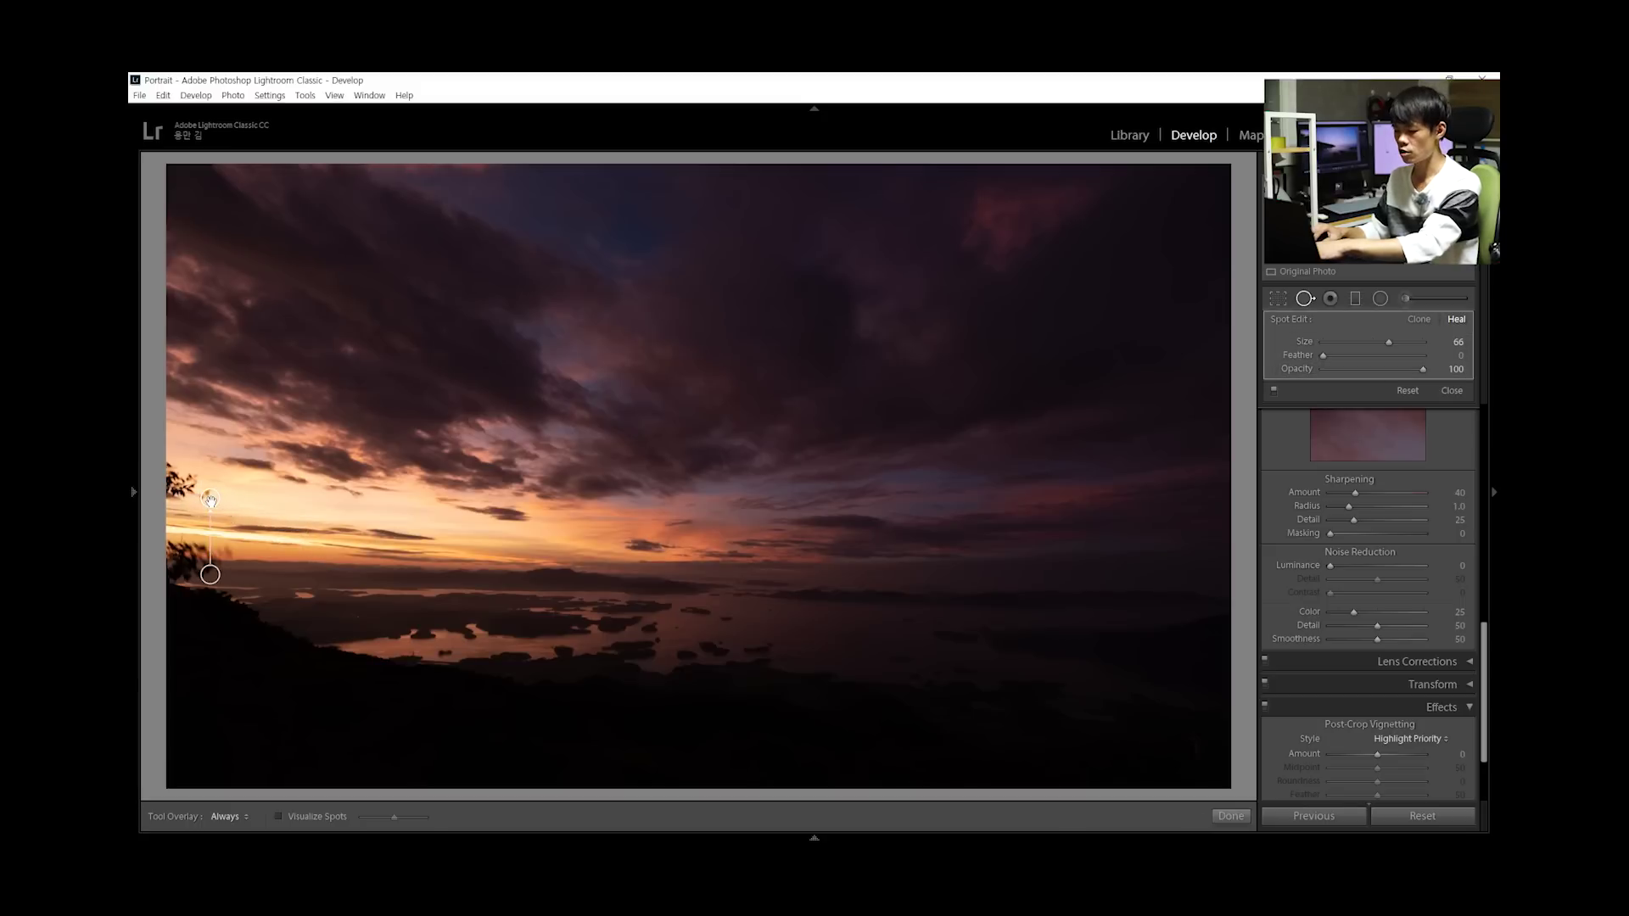
key(ctrl+z)
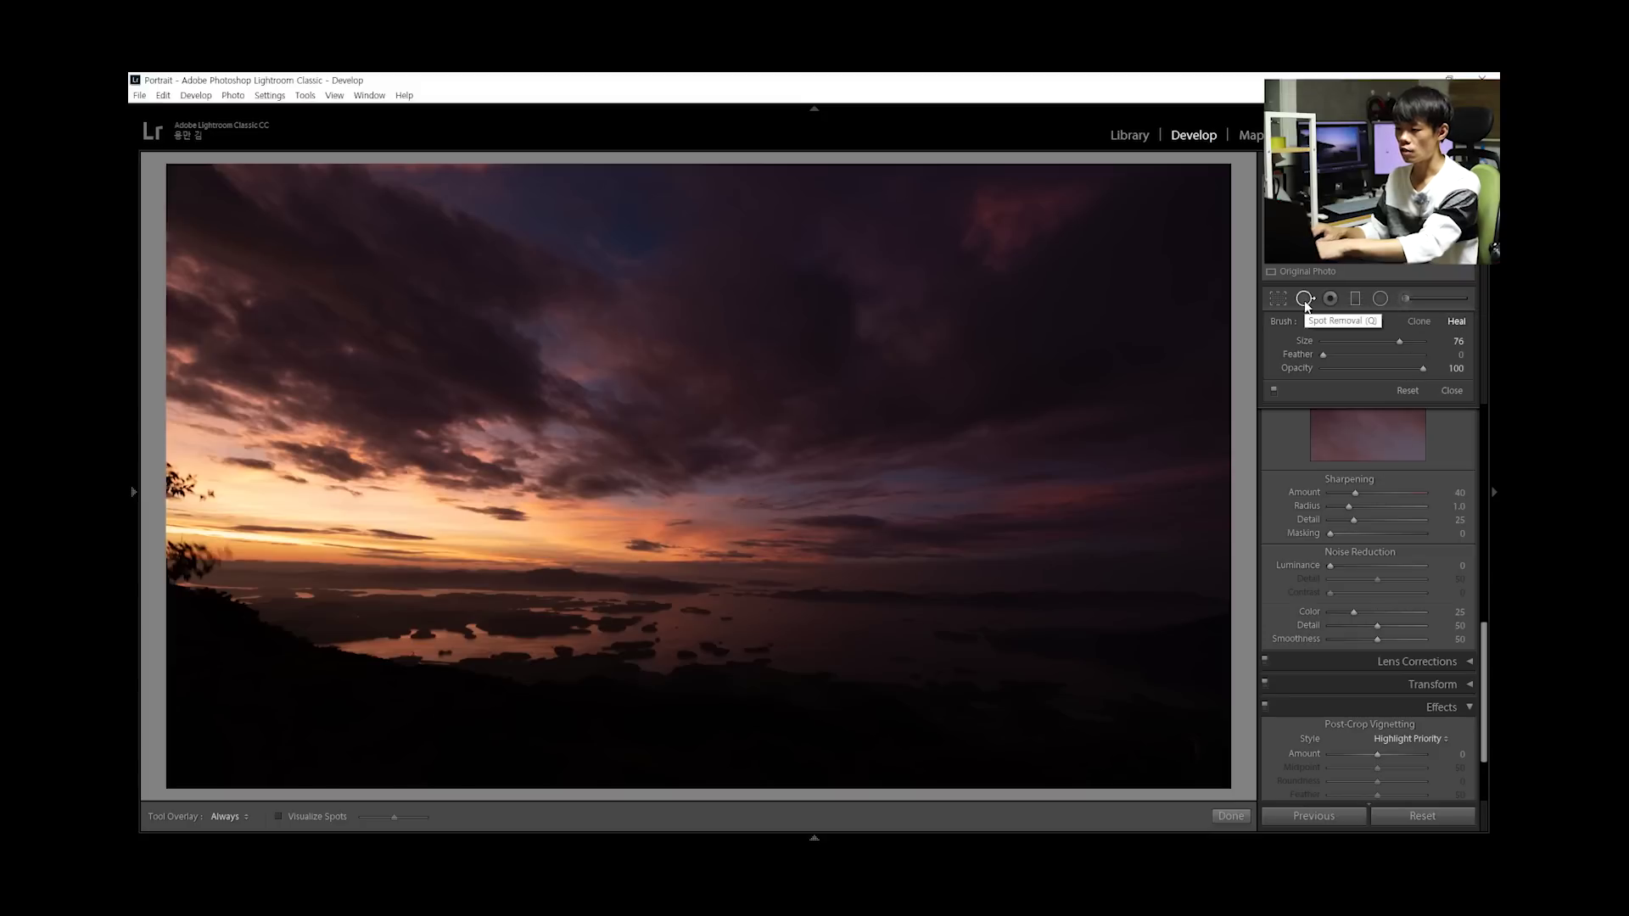
Heal out the upper branch at the photo's left edge with overlapping spots of size 76 and 77
click(209, 498)
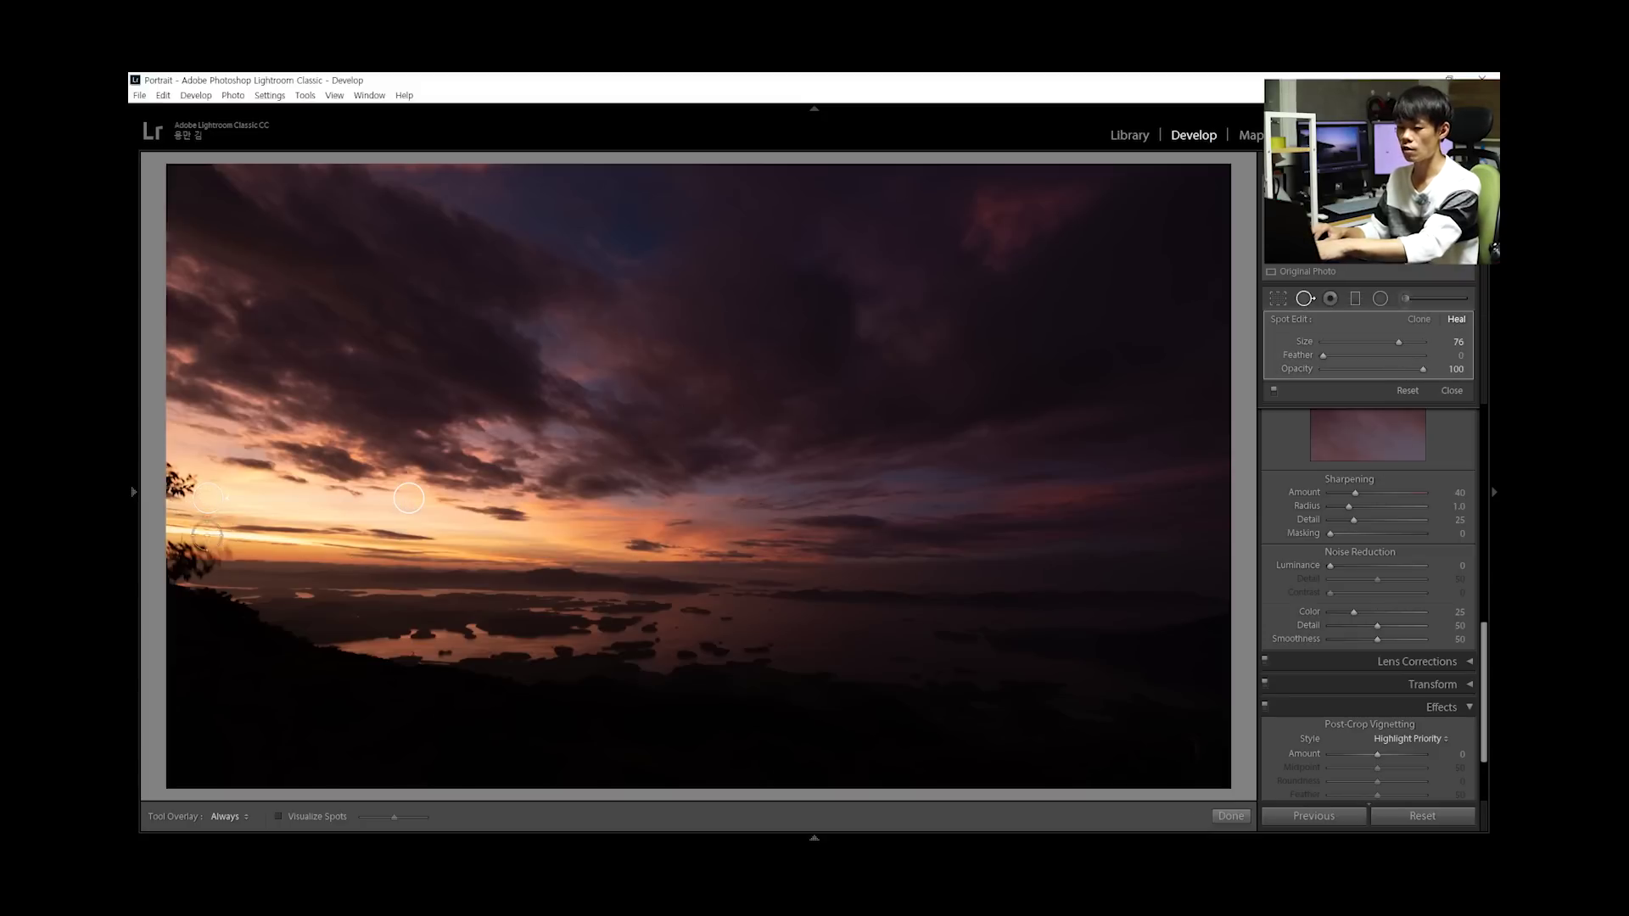
key(ctrl+z)
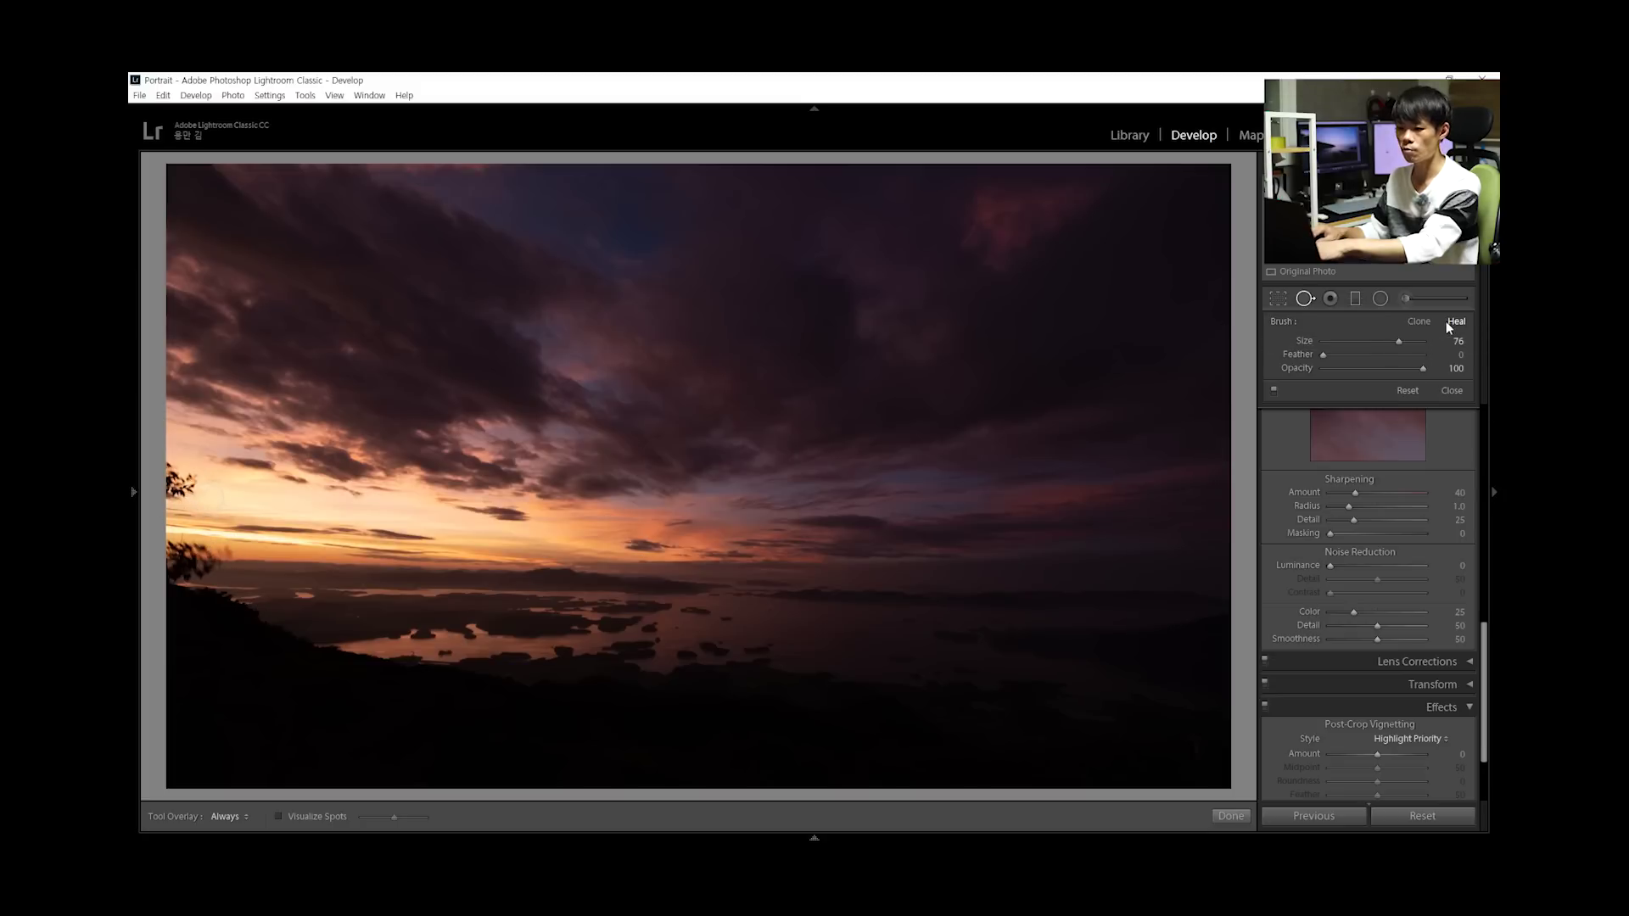
click(188, 485)
drag(272, 626, 322, 519)
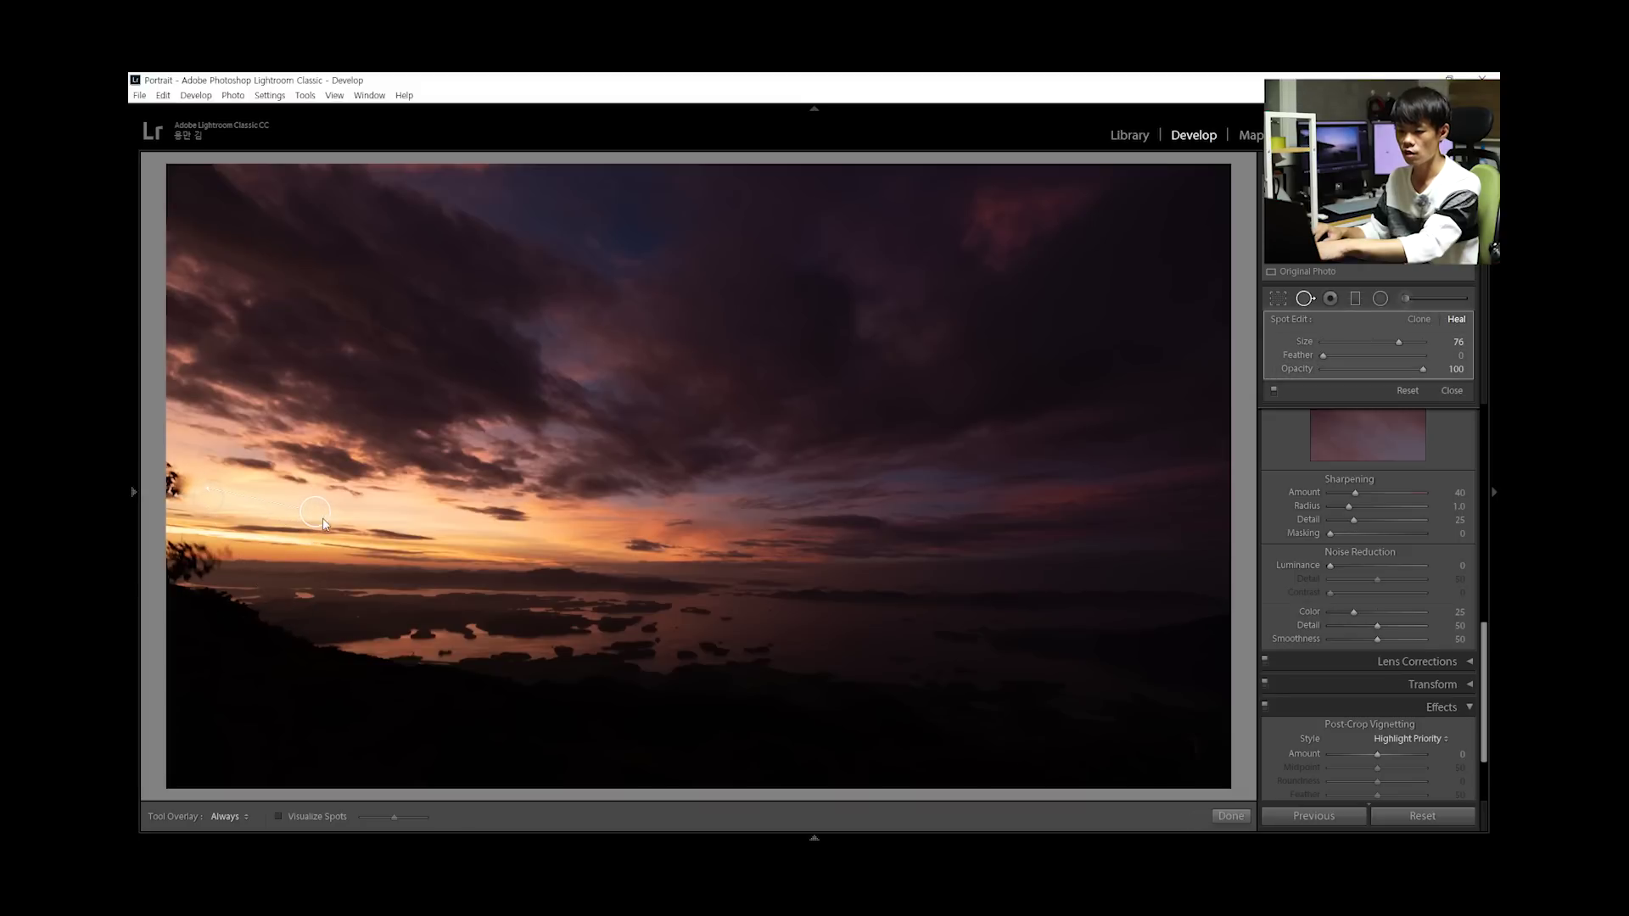
key(Delete)
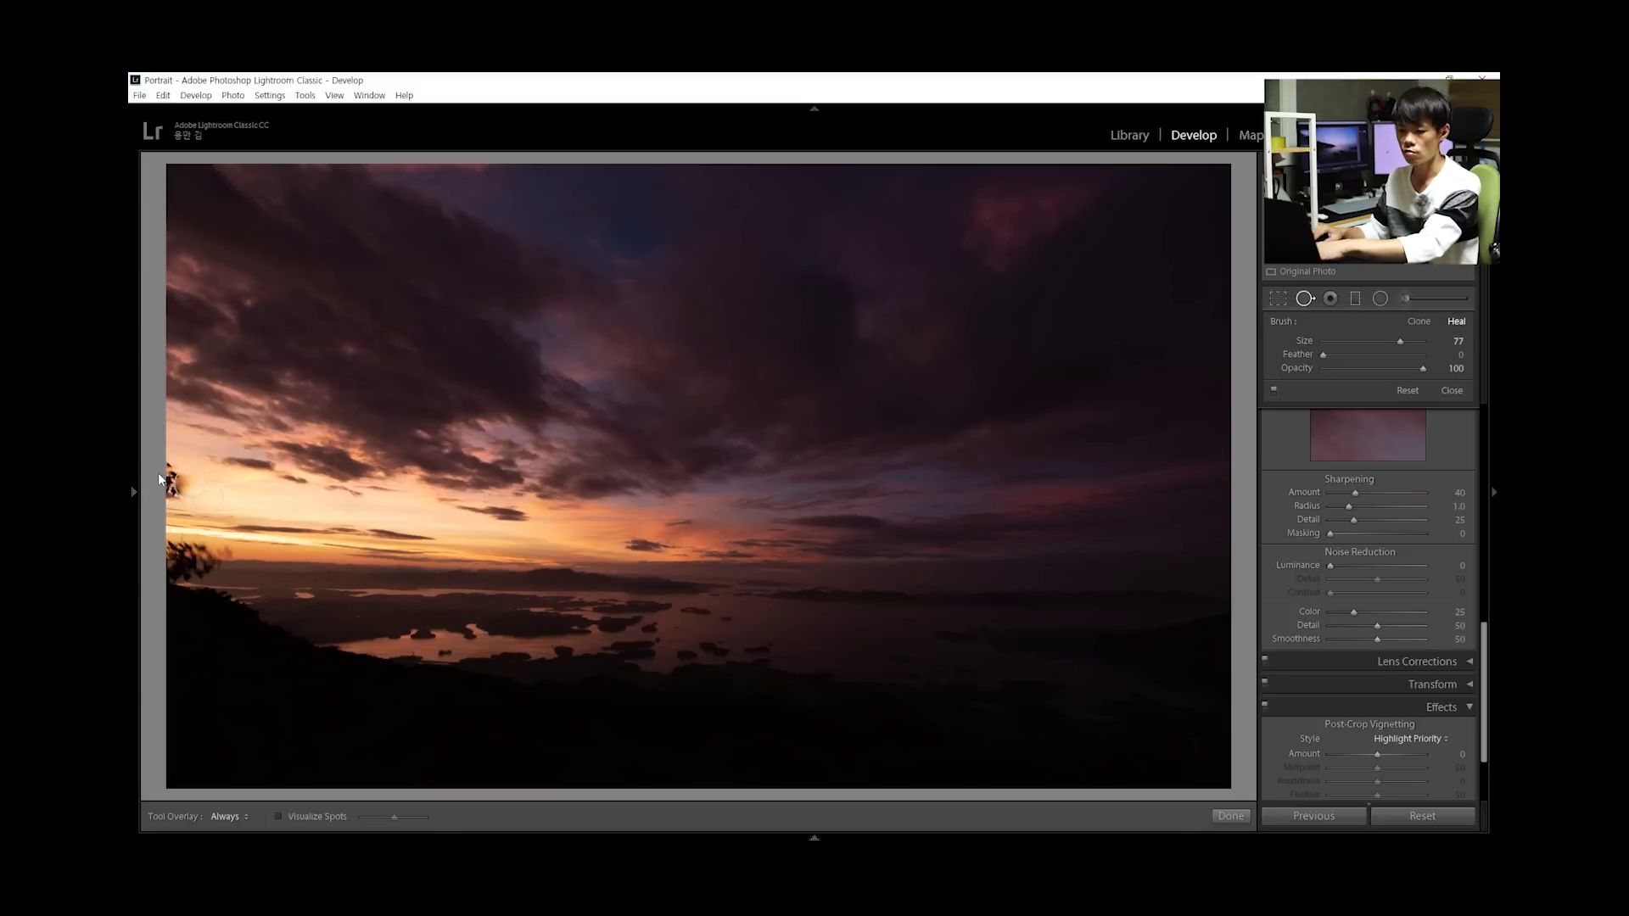
click(169, 474)
key(Delete)
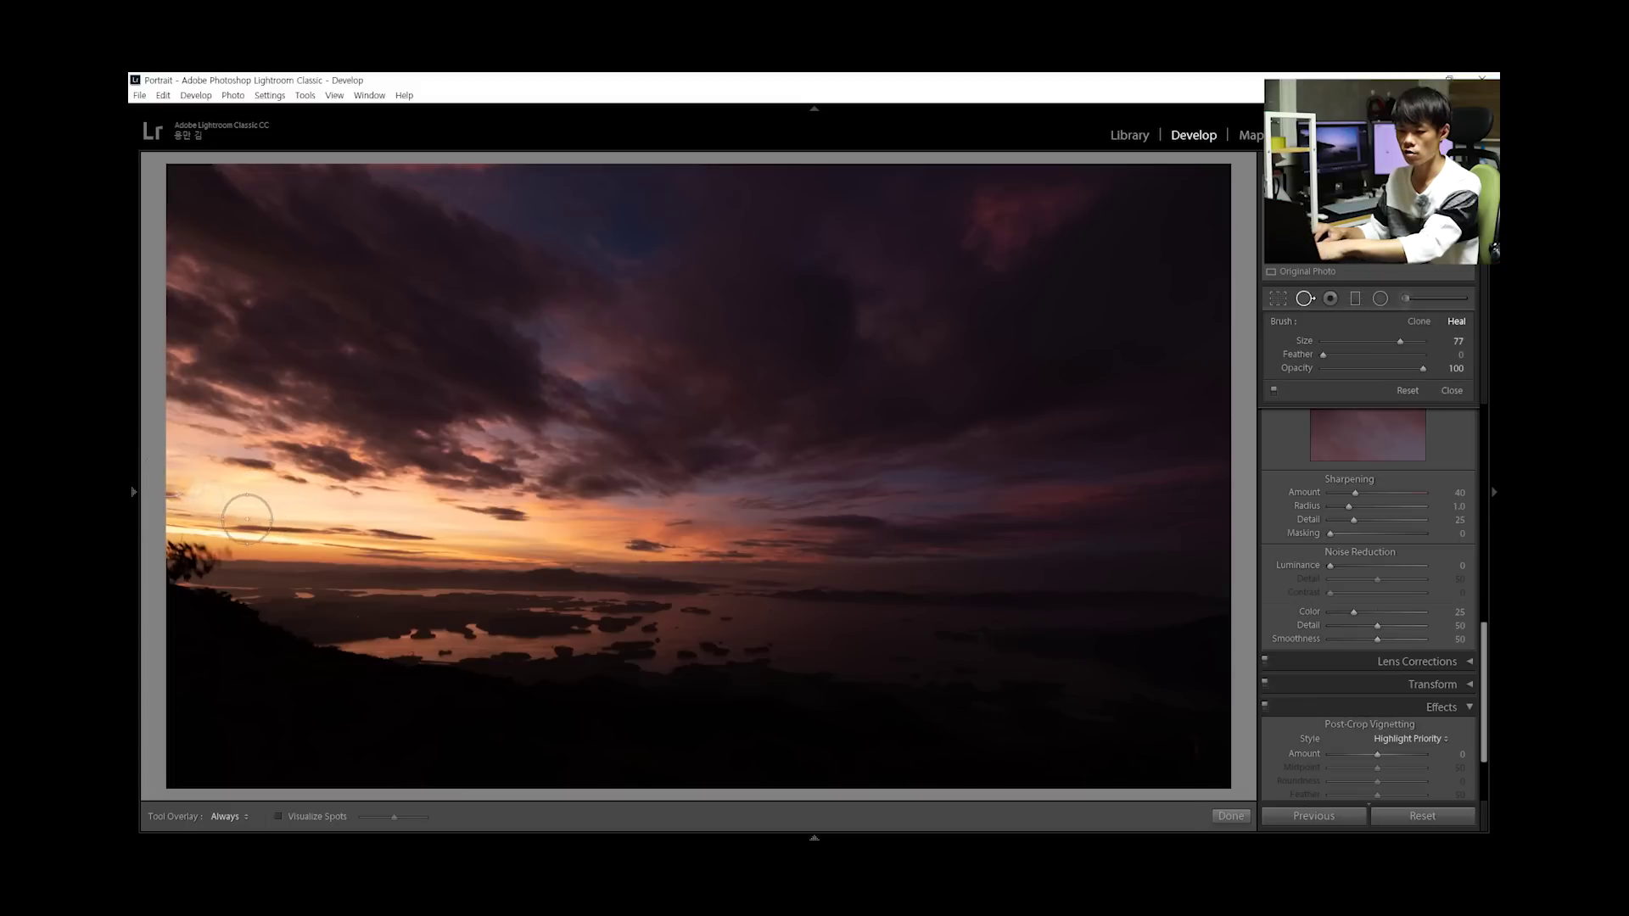
Heal the lower branch at the photo's left edge with size 76 spots and move one sample area down onto the horizon
scroll(174, 499, down, 1)
click(229, 556)
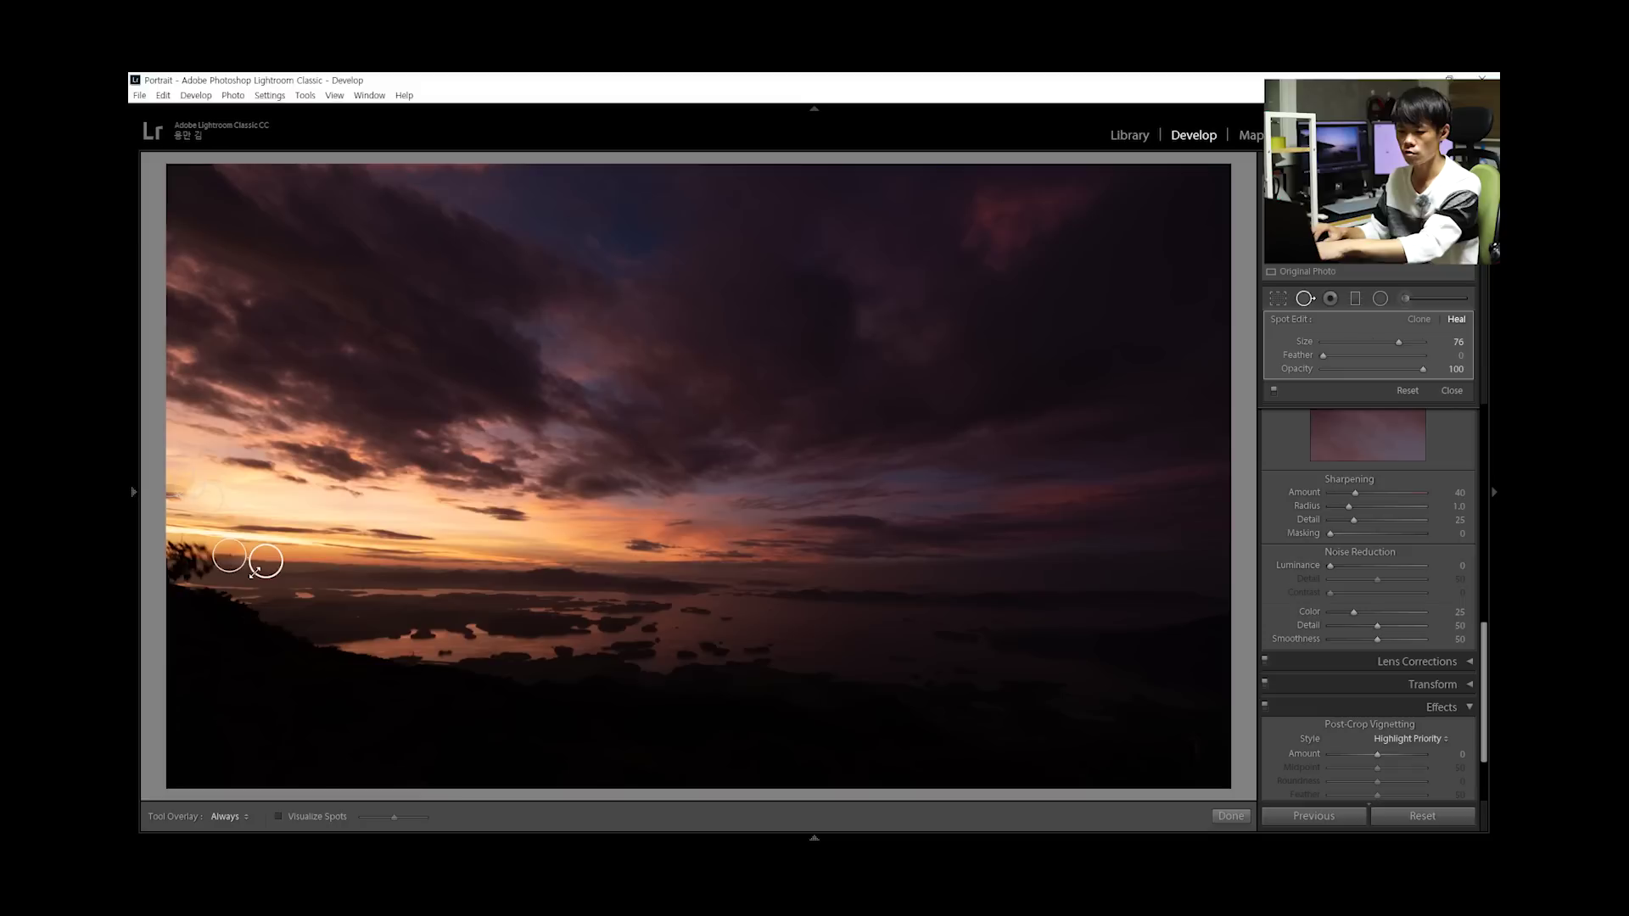
key(q)
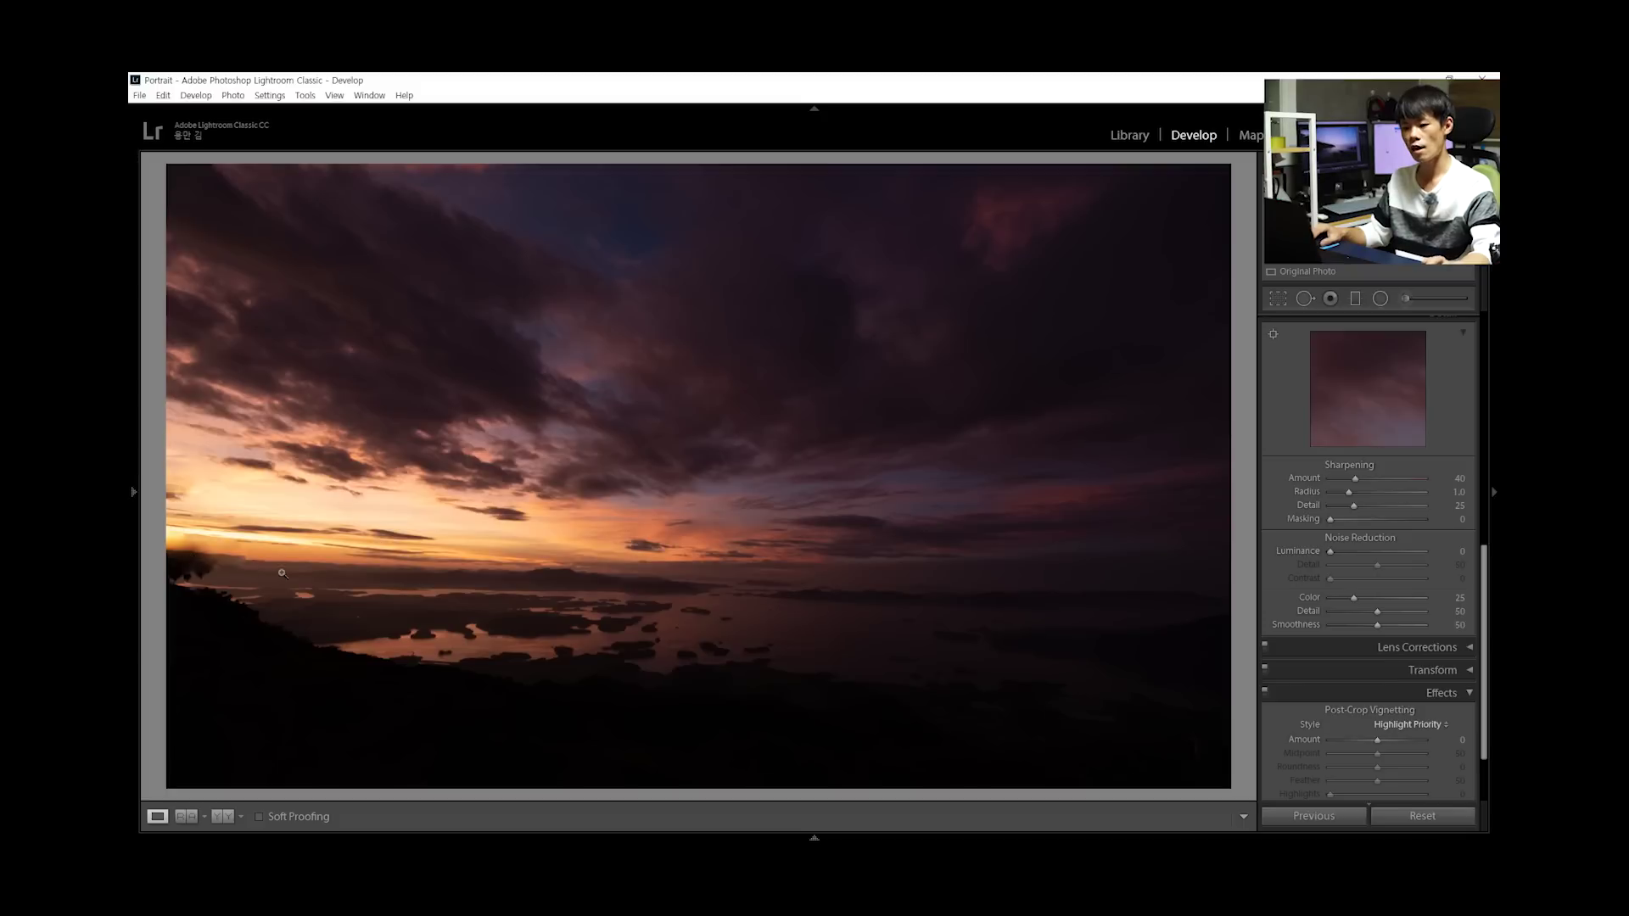
key(q)
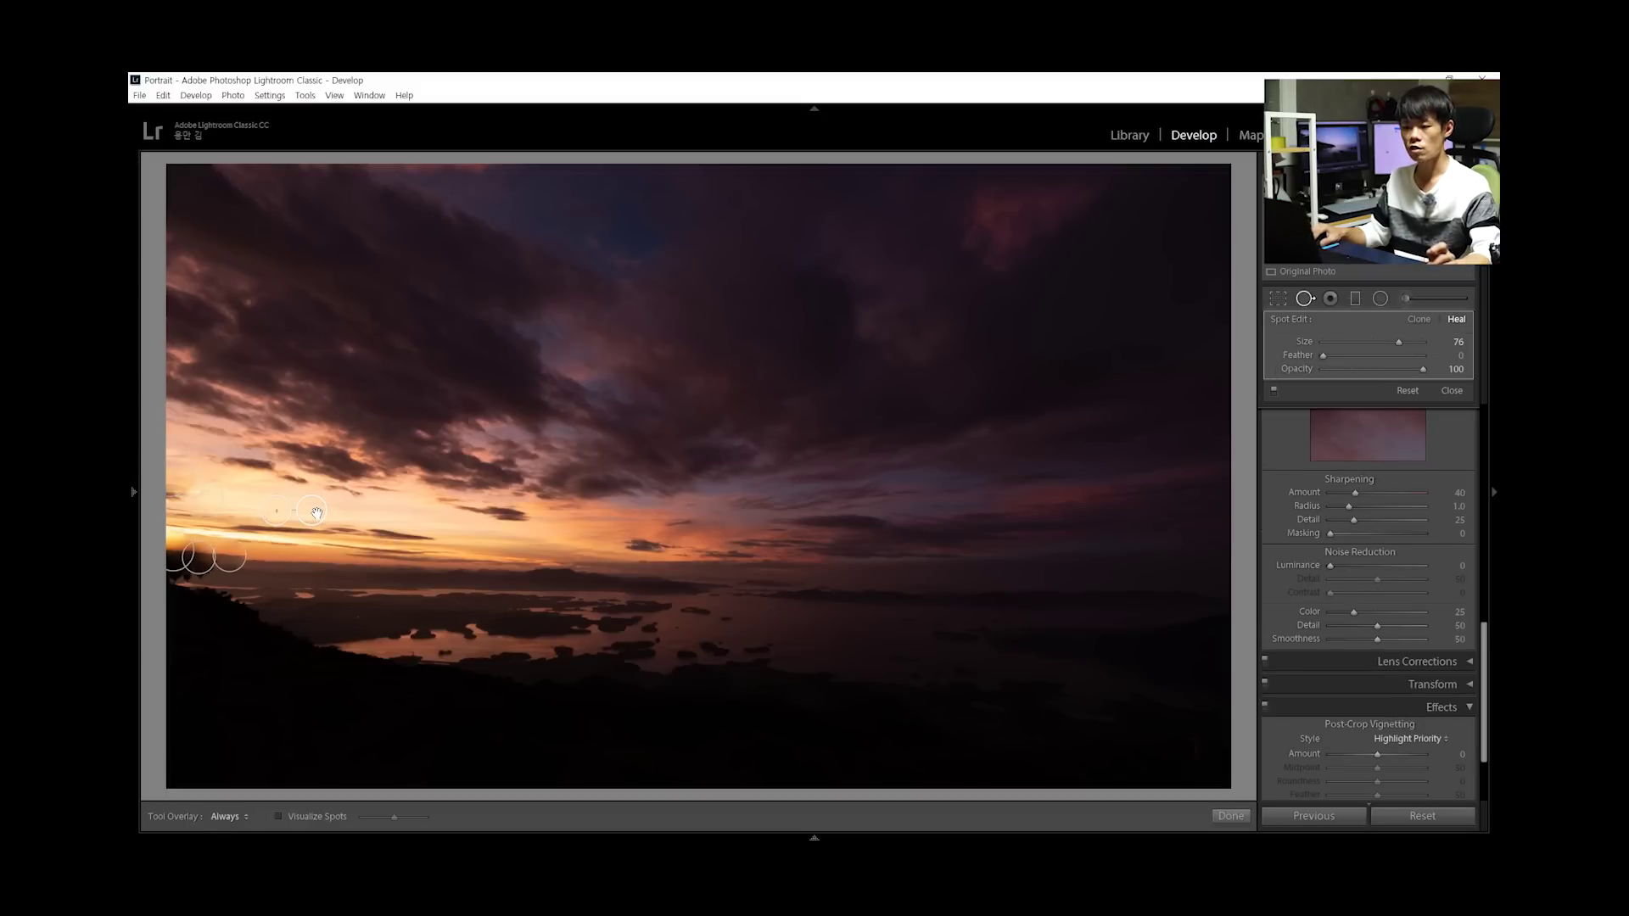
mouse_move(311, 513)
mouse_down()
mouse_move(357, 515)
mouse_move(345, 559)
mouse_up()
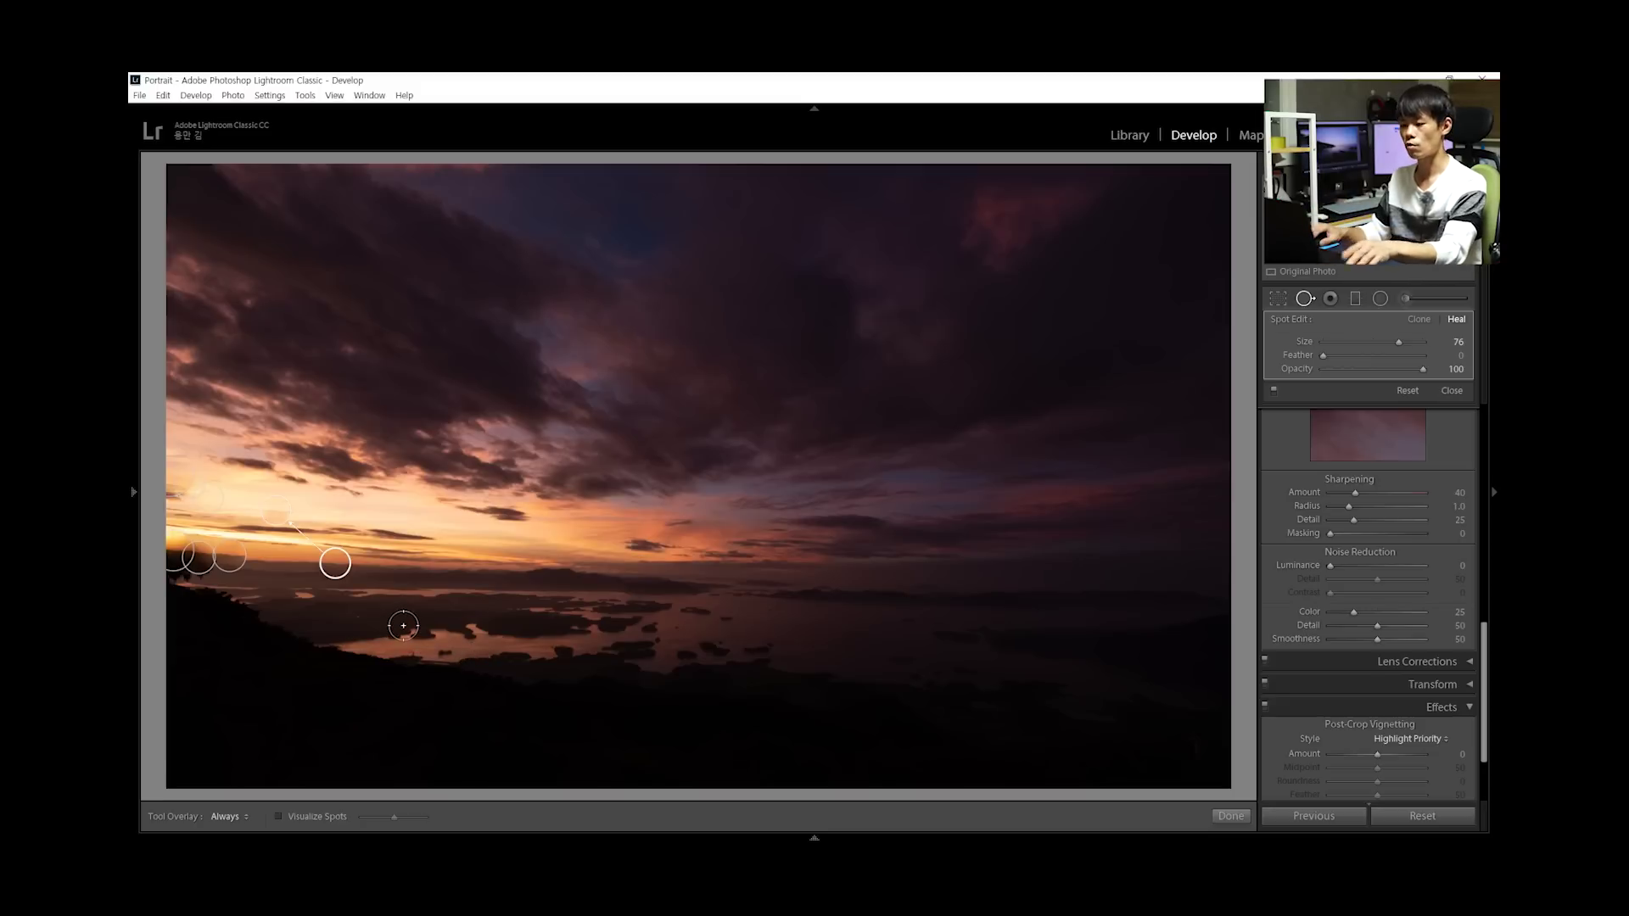
key(q)
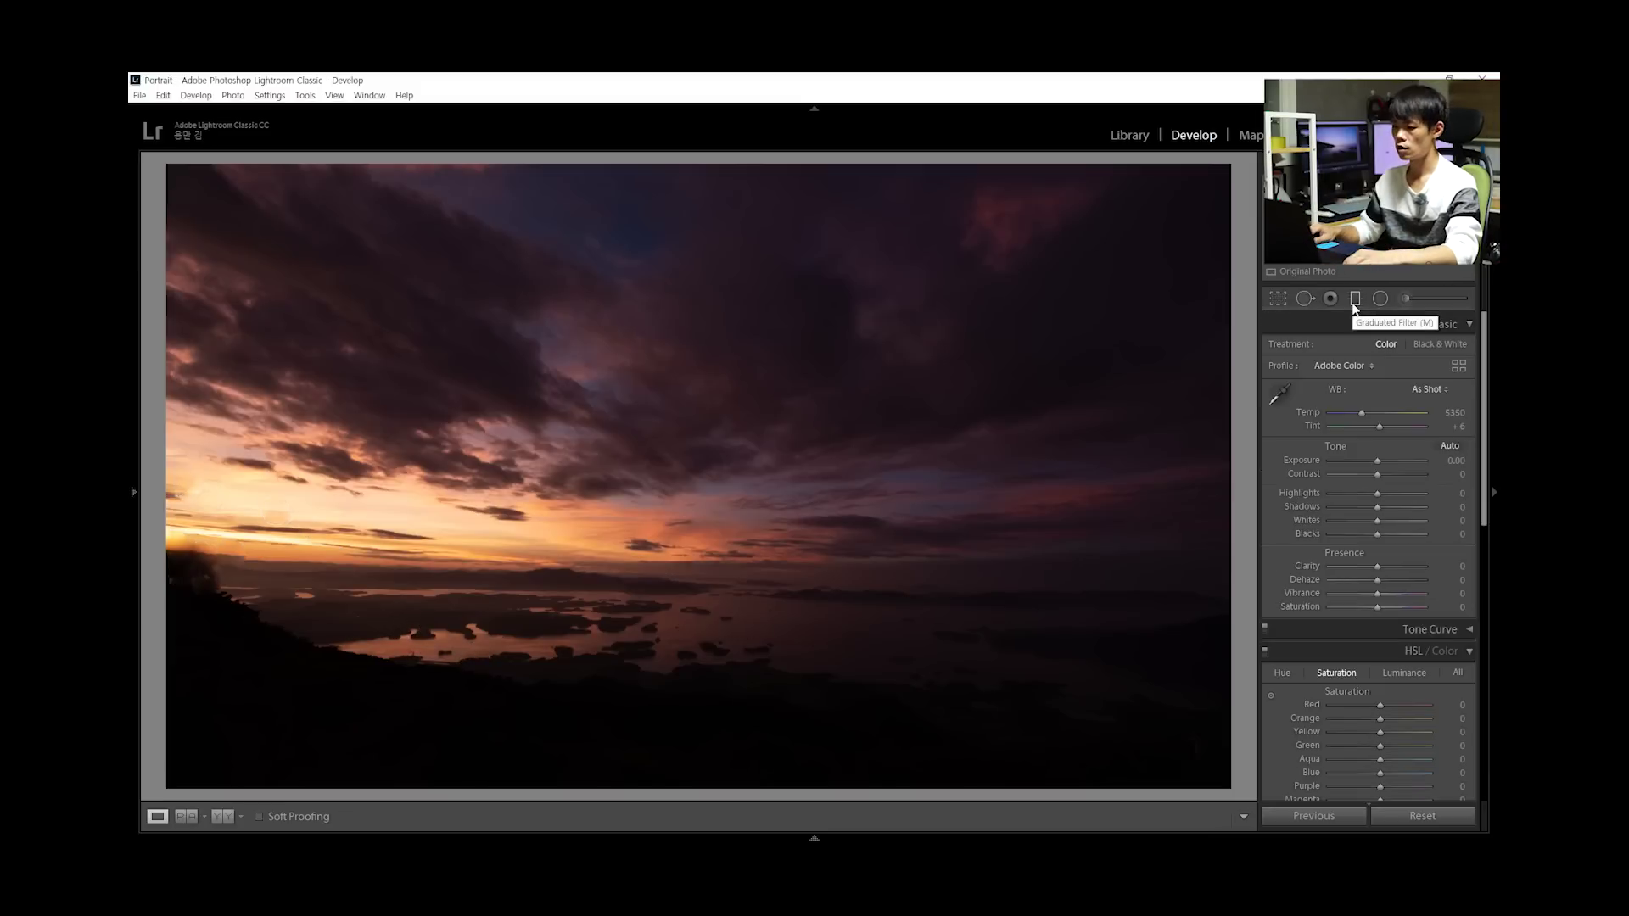
Brighten the dark foreground with a Graduated Filter from the photo's lower edge up to the horizon, using an Exposure of 3.76
click(1354, 304)
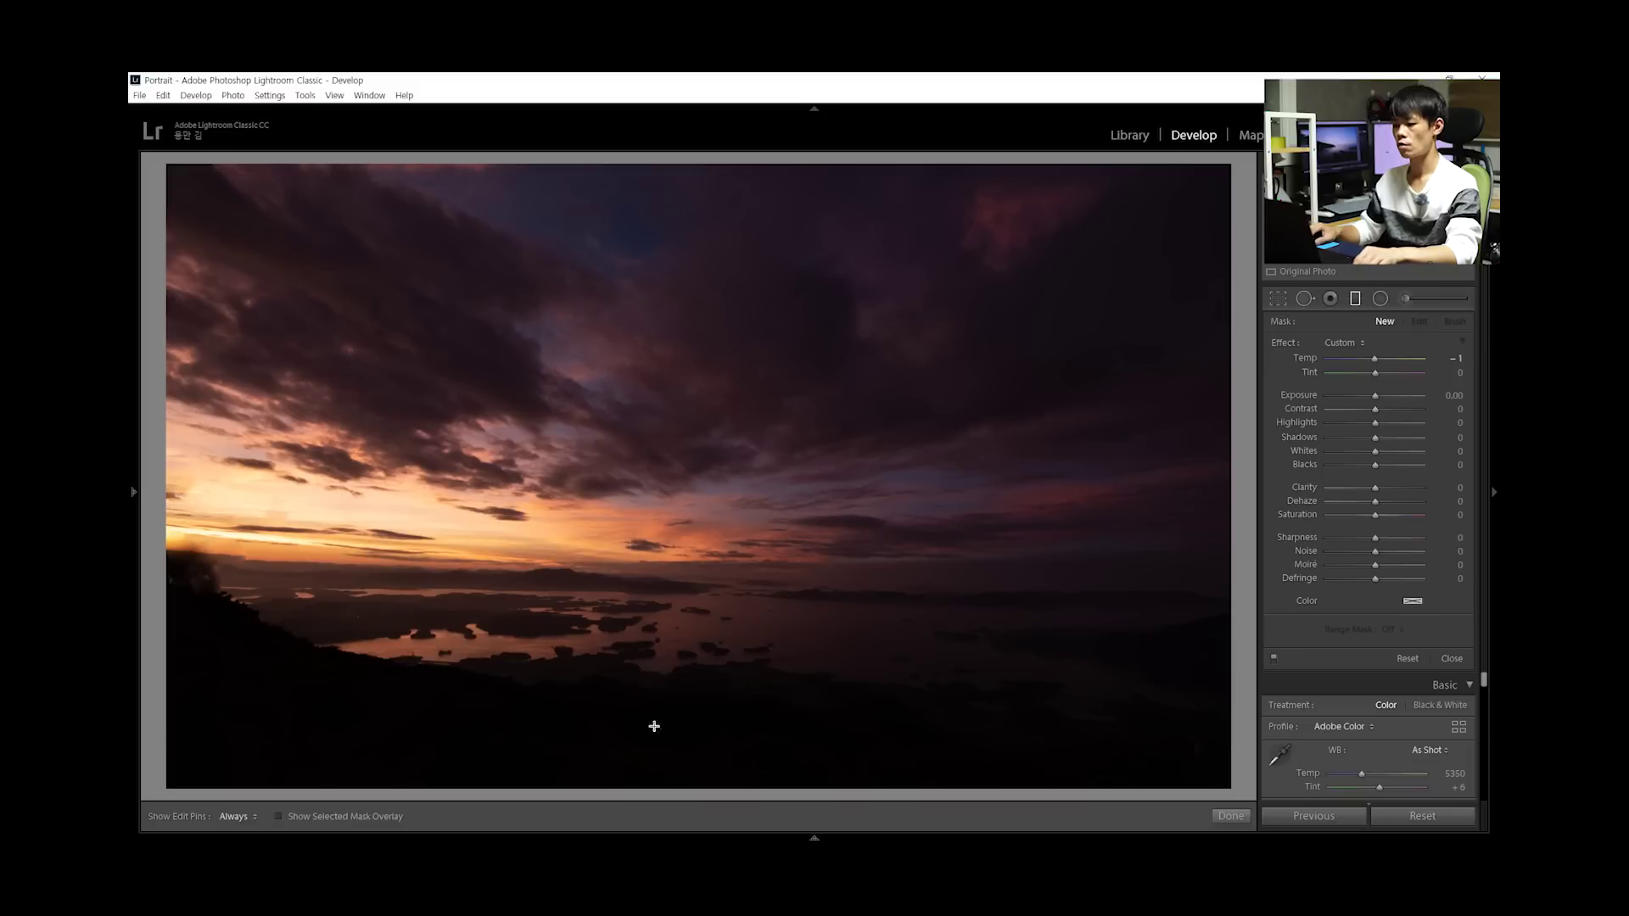
drag(702, 795, 694, 550)
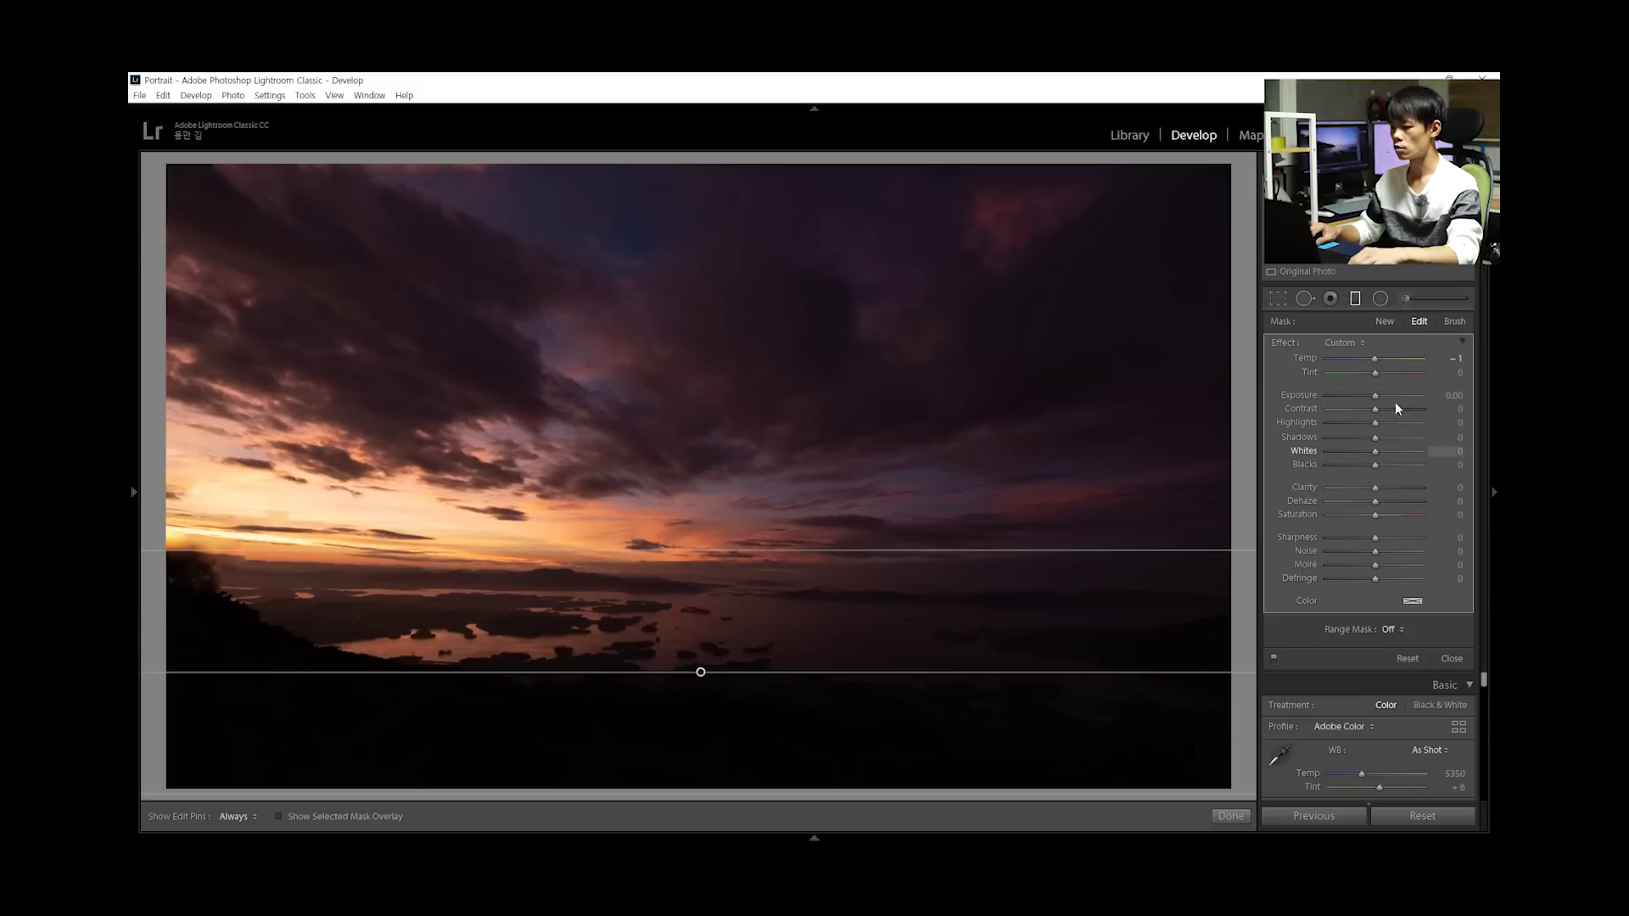
mouse_move(1377, 396)
mouse_down()
mouse_move(1423, 399)
mouse_move(1378, 395)
mouse_move(1393, 397)
mouse_up()
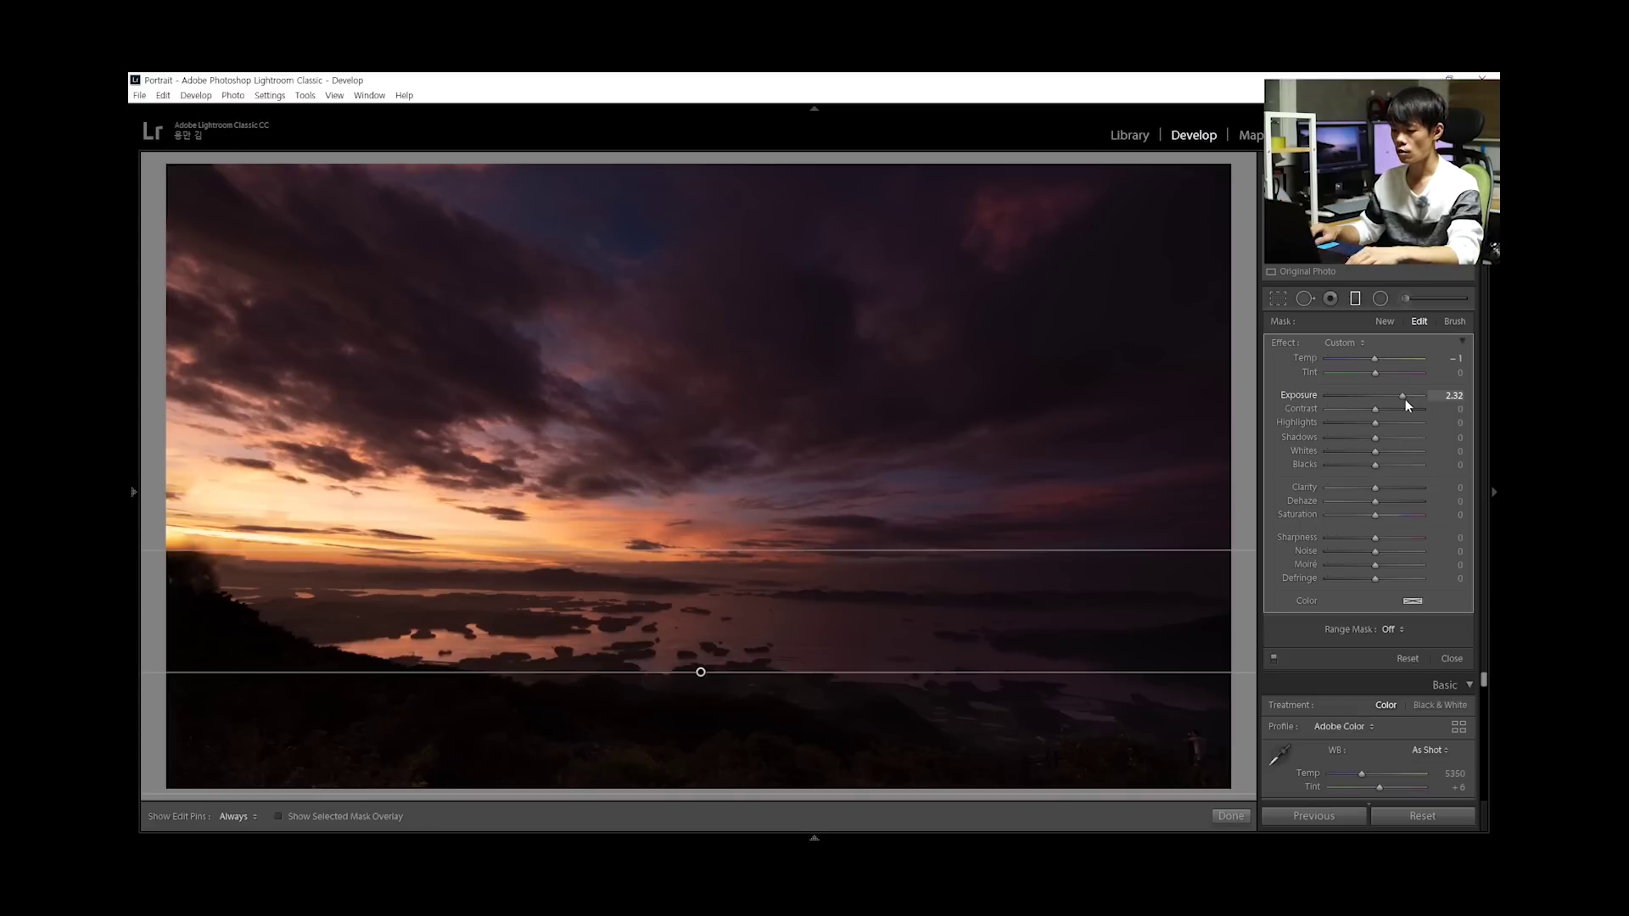
mouse_move(1405, 399)
mouse_down()
mouse_move(1434, 405)
mouse_move(1378, 409)
mouse_move(1422, 412)
mouse_up()
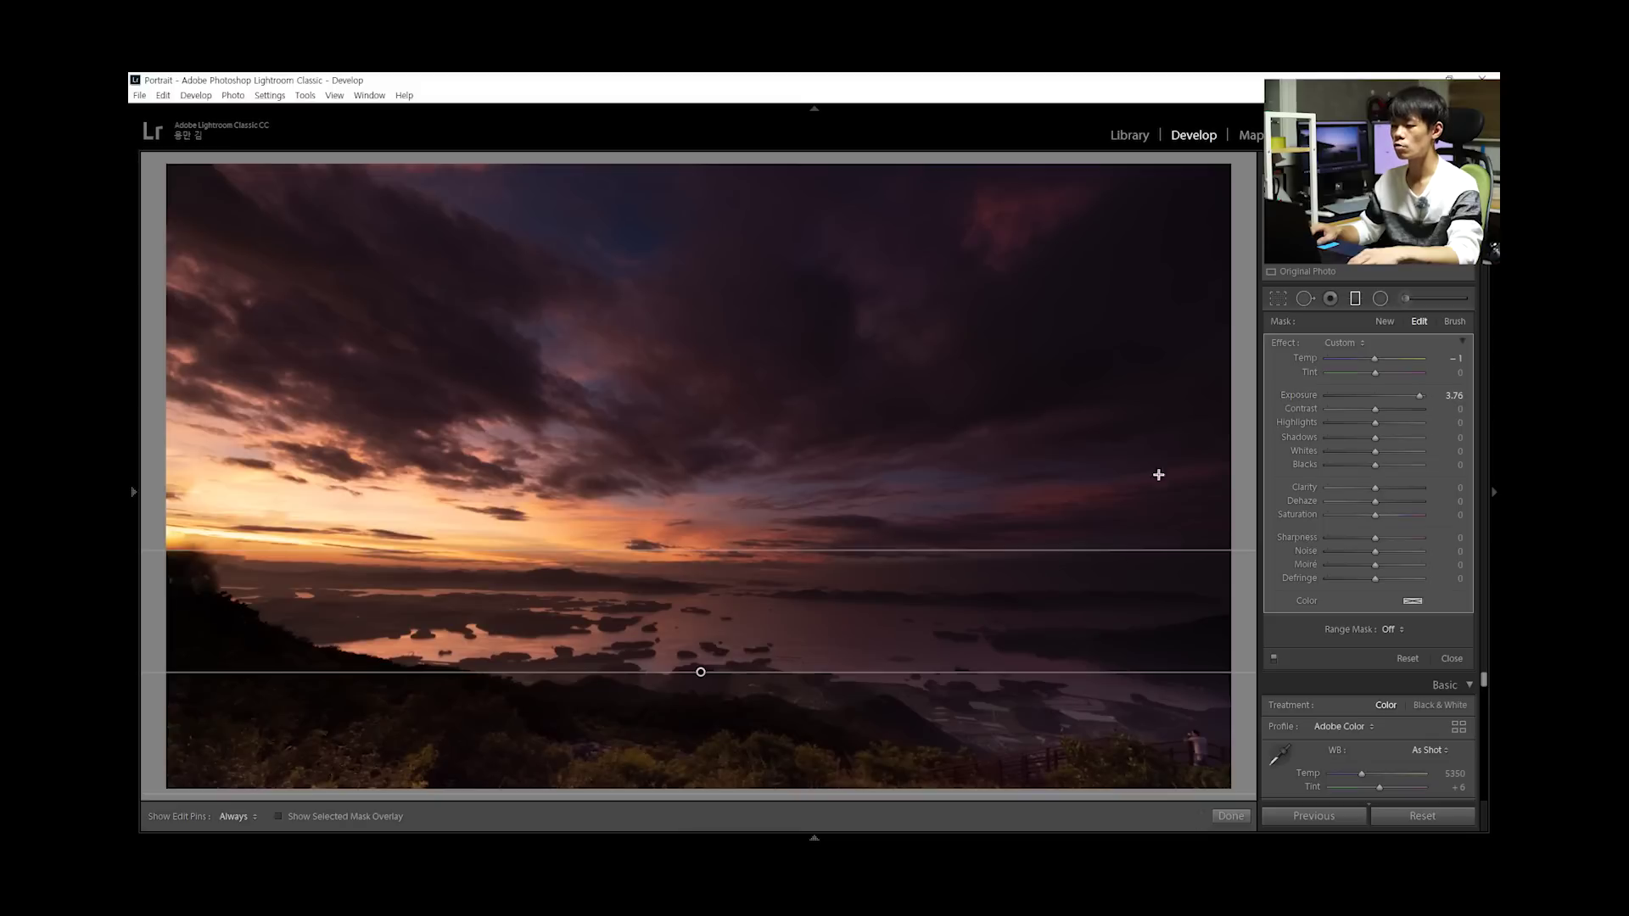
click(907, 578)
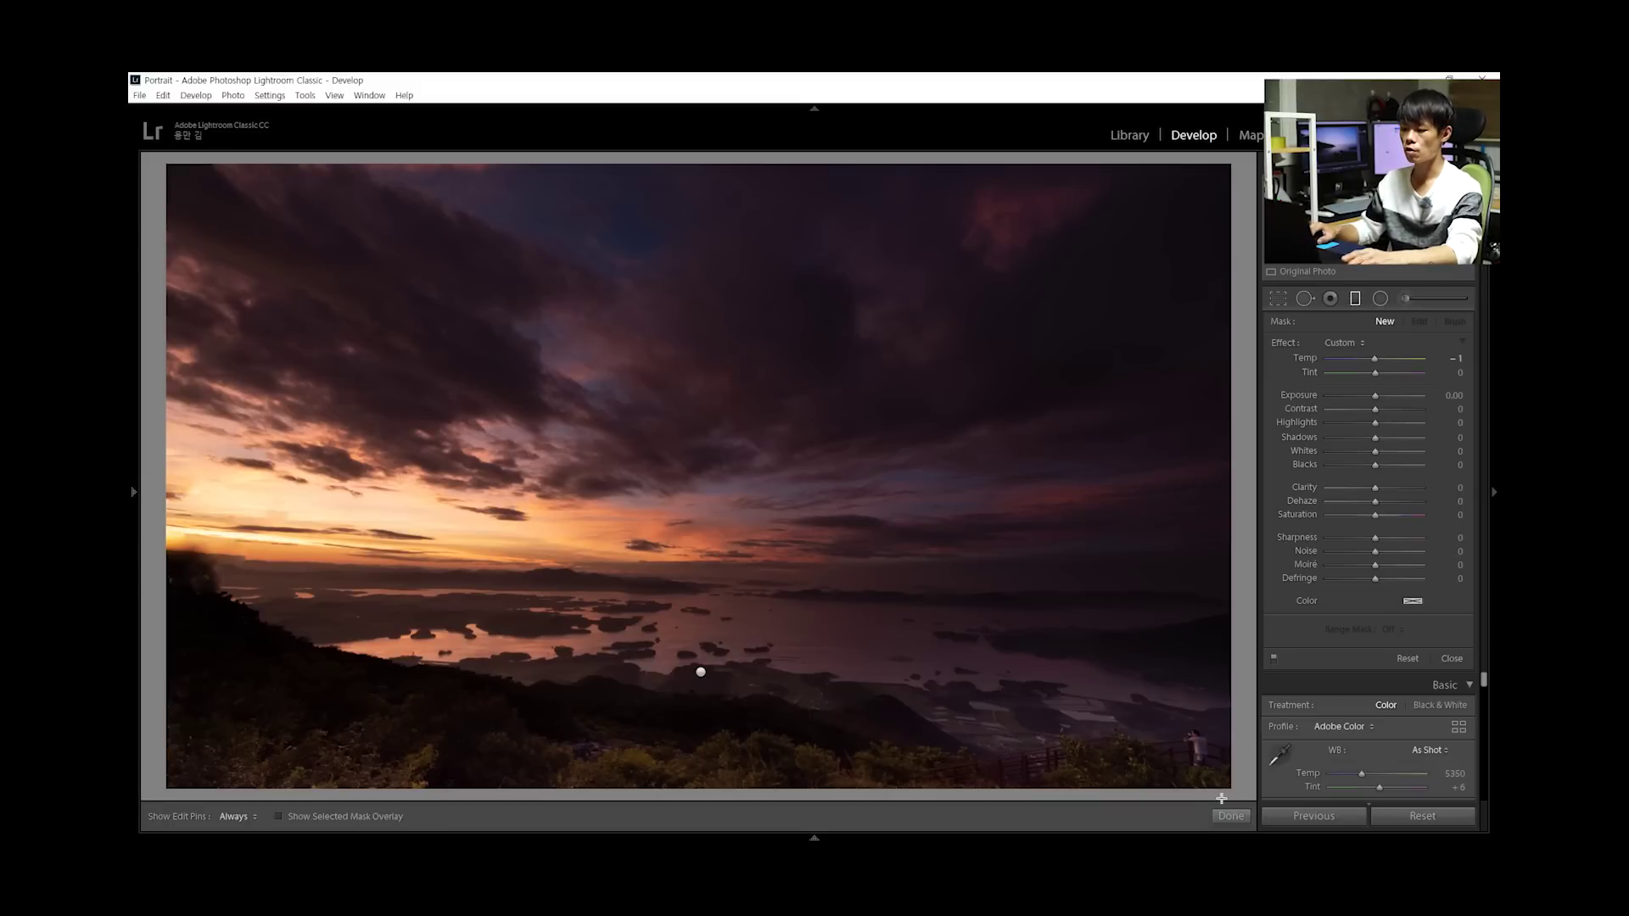
mouse_move(1230, 827)
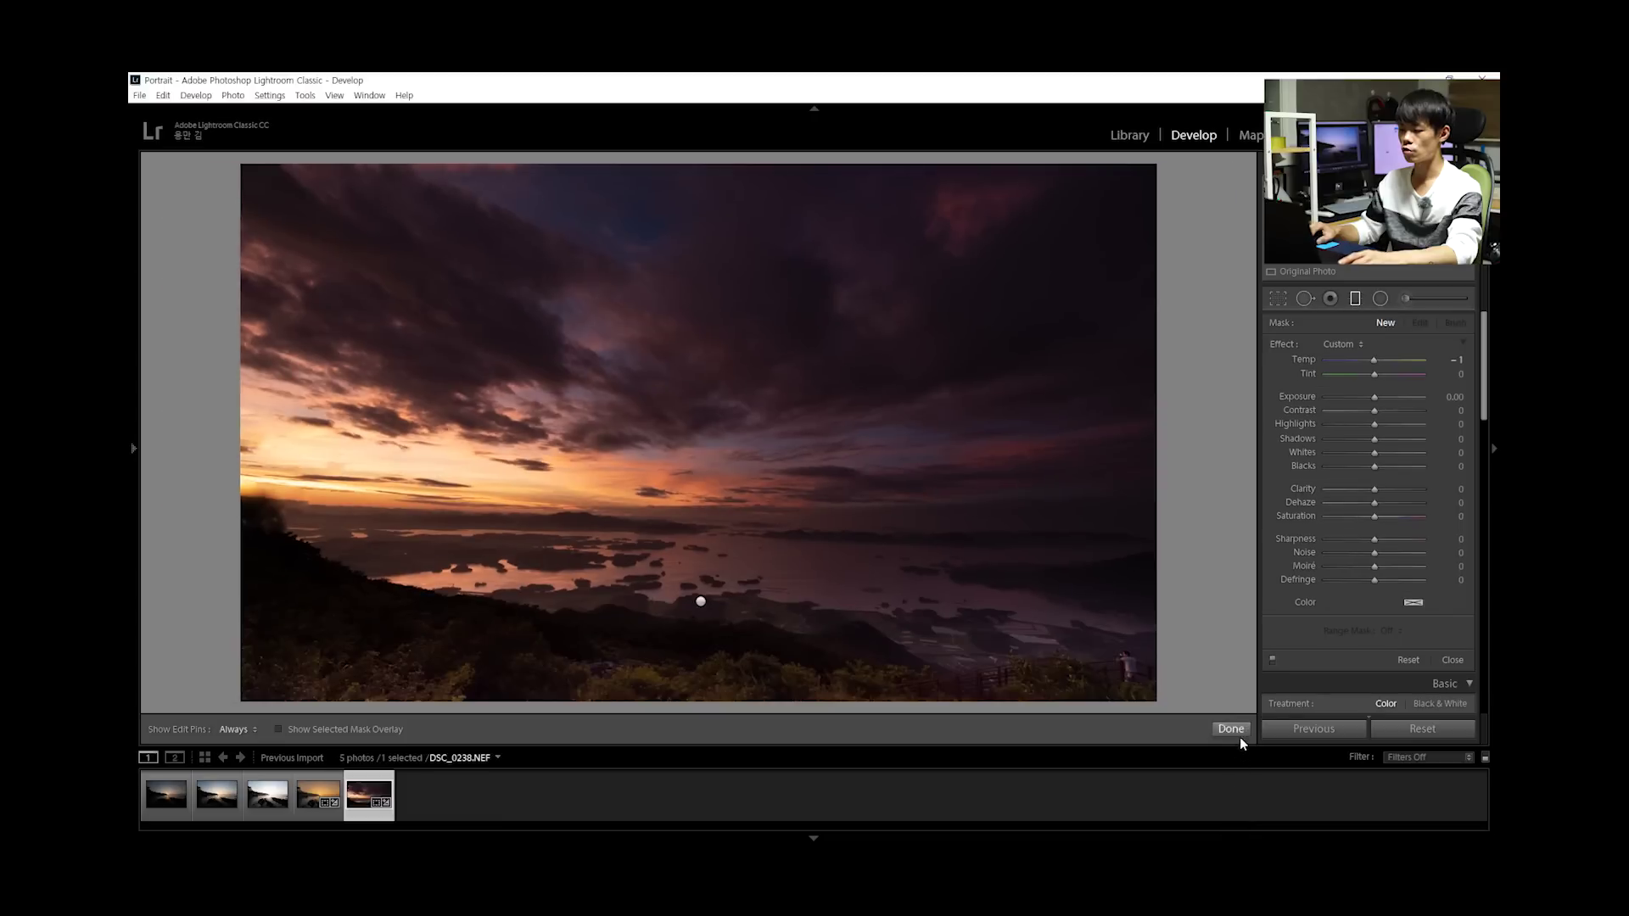
click(1231, 729)
click(814, 838)
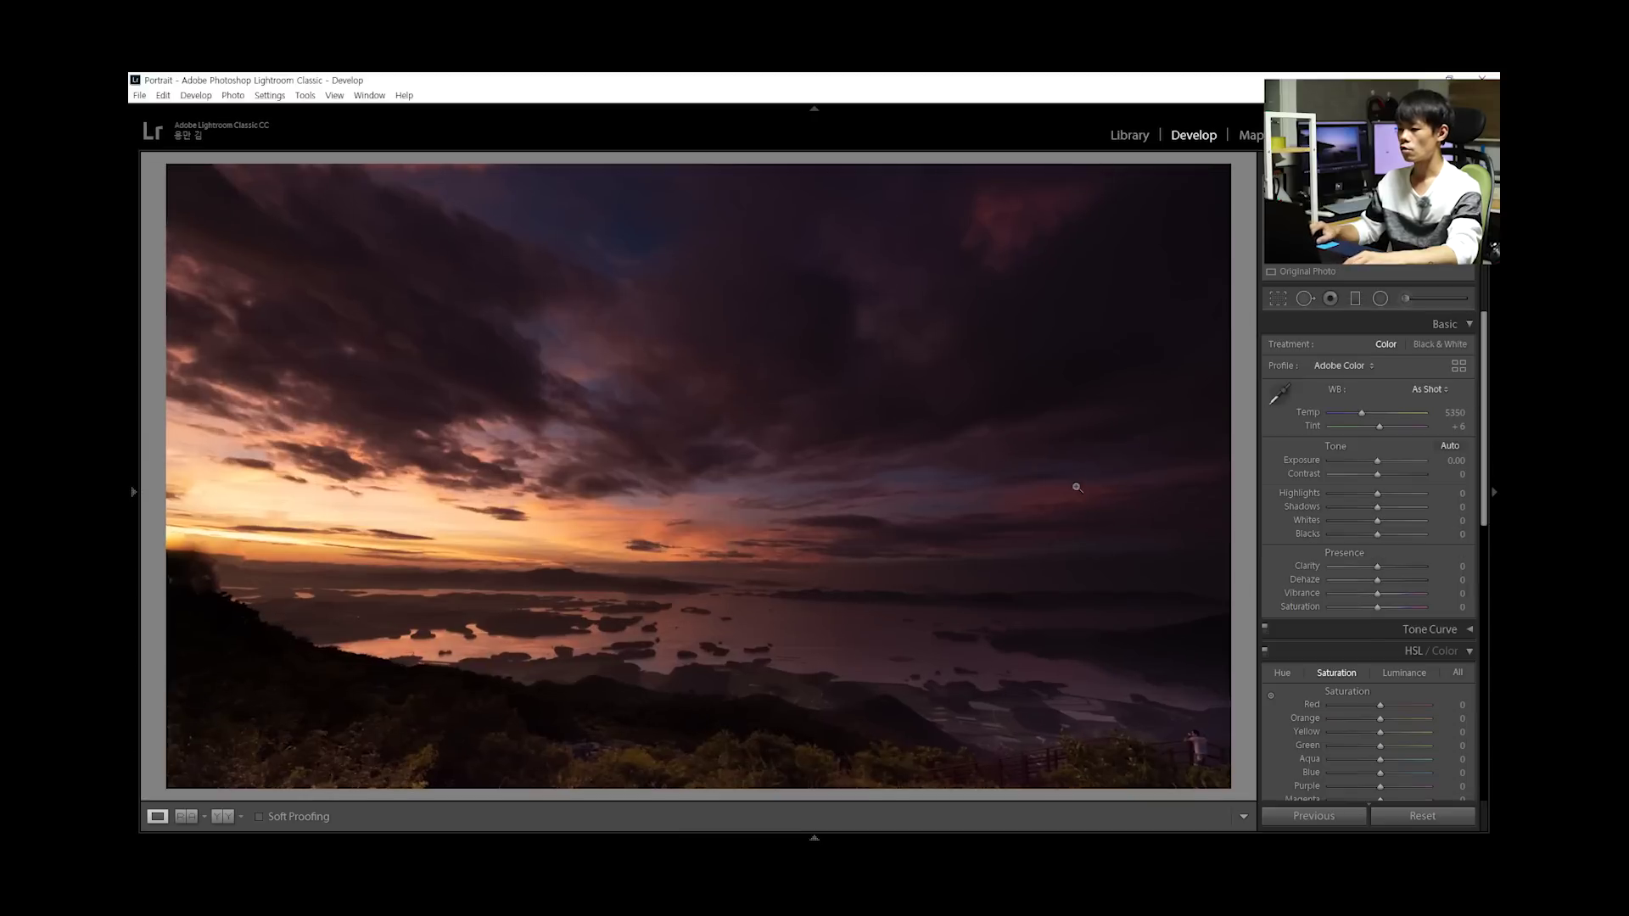
Try a white balance Temp of 7076 on the whole photo, and undo it
drag(1374, 415, 1378, 414)
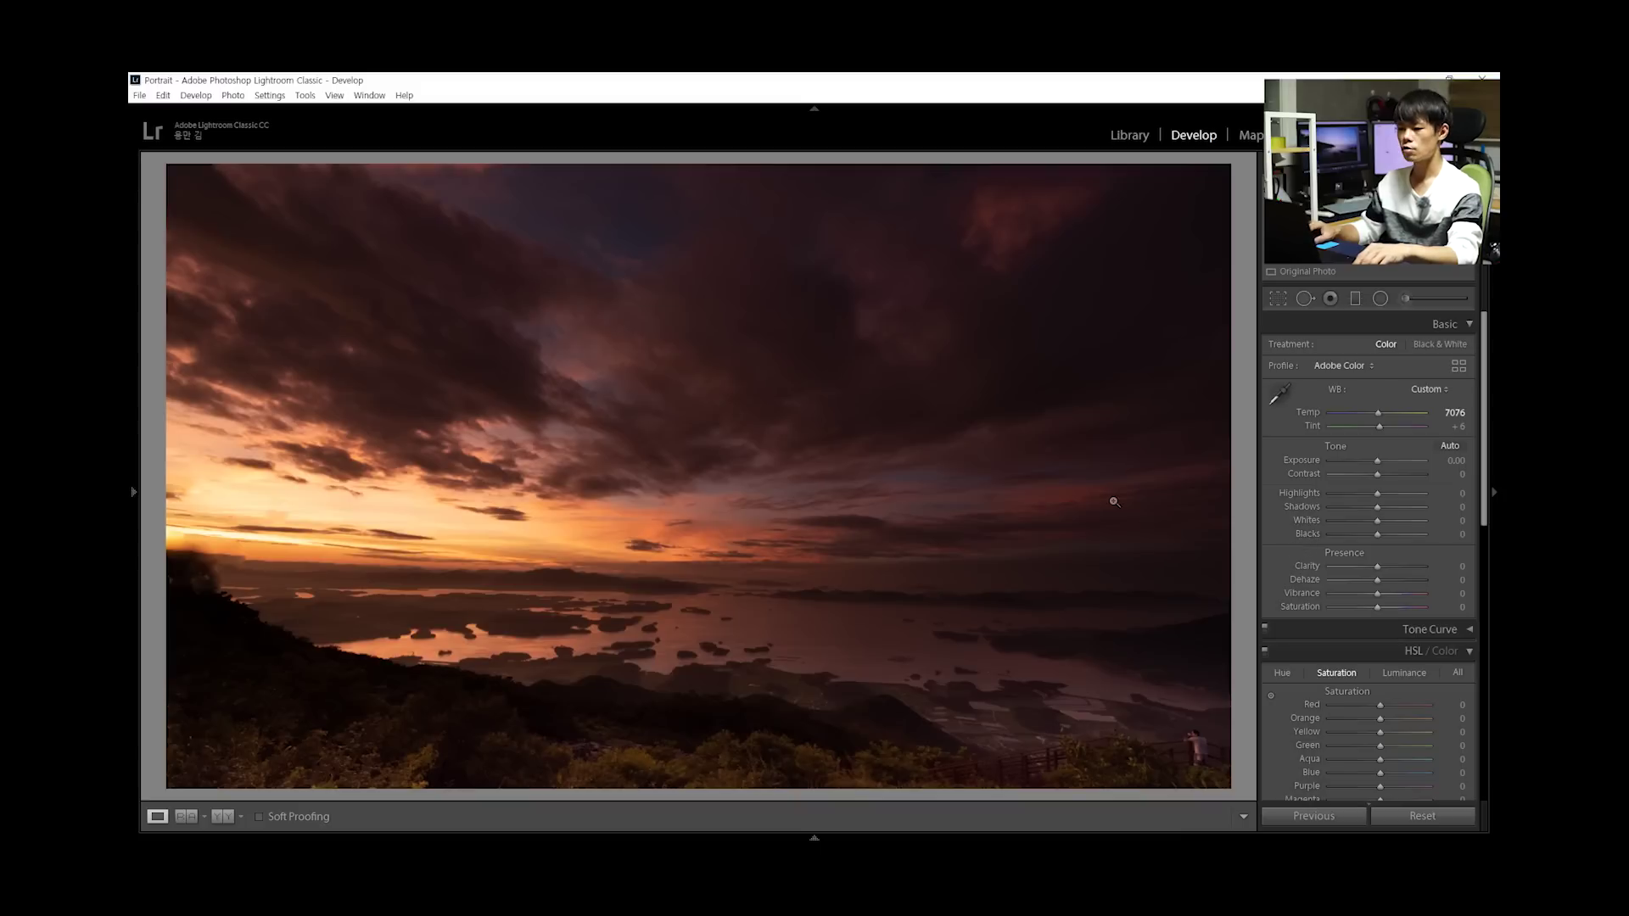
key(ctrl+z)
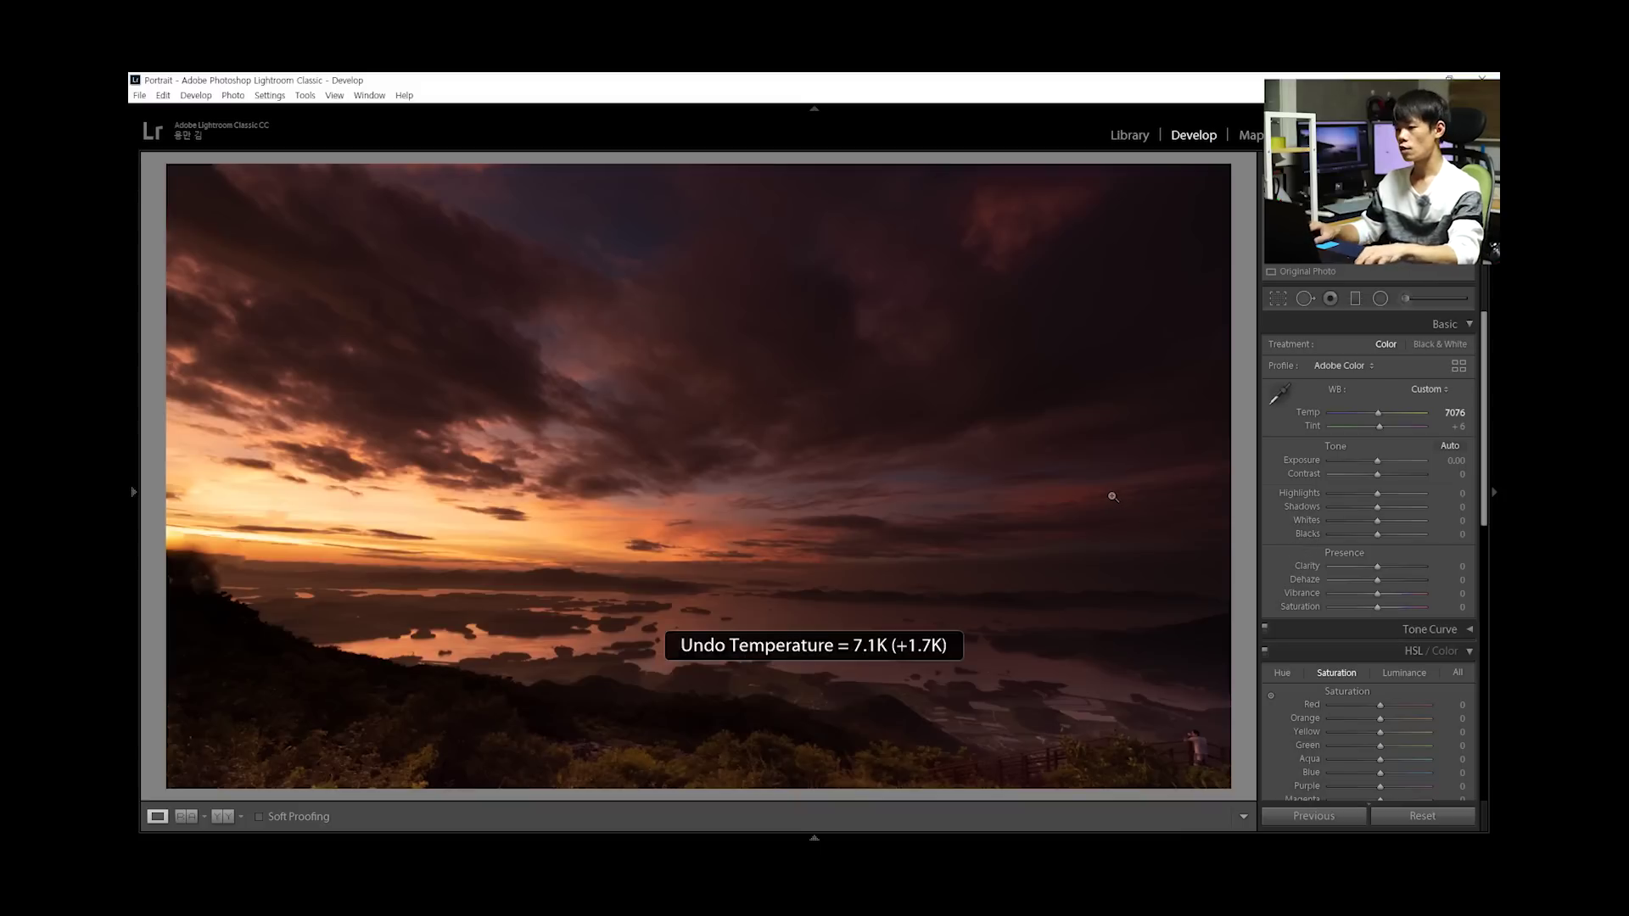
Paint a new Adjustment Brush mask with Temp 0 over the blue sky patches at upper centre-left, using sizes 10 and 3 with the overlay shown
click(1405, 297)
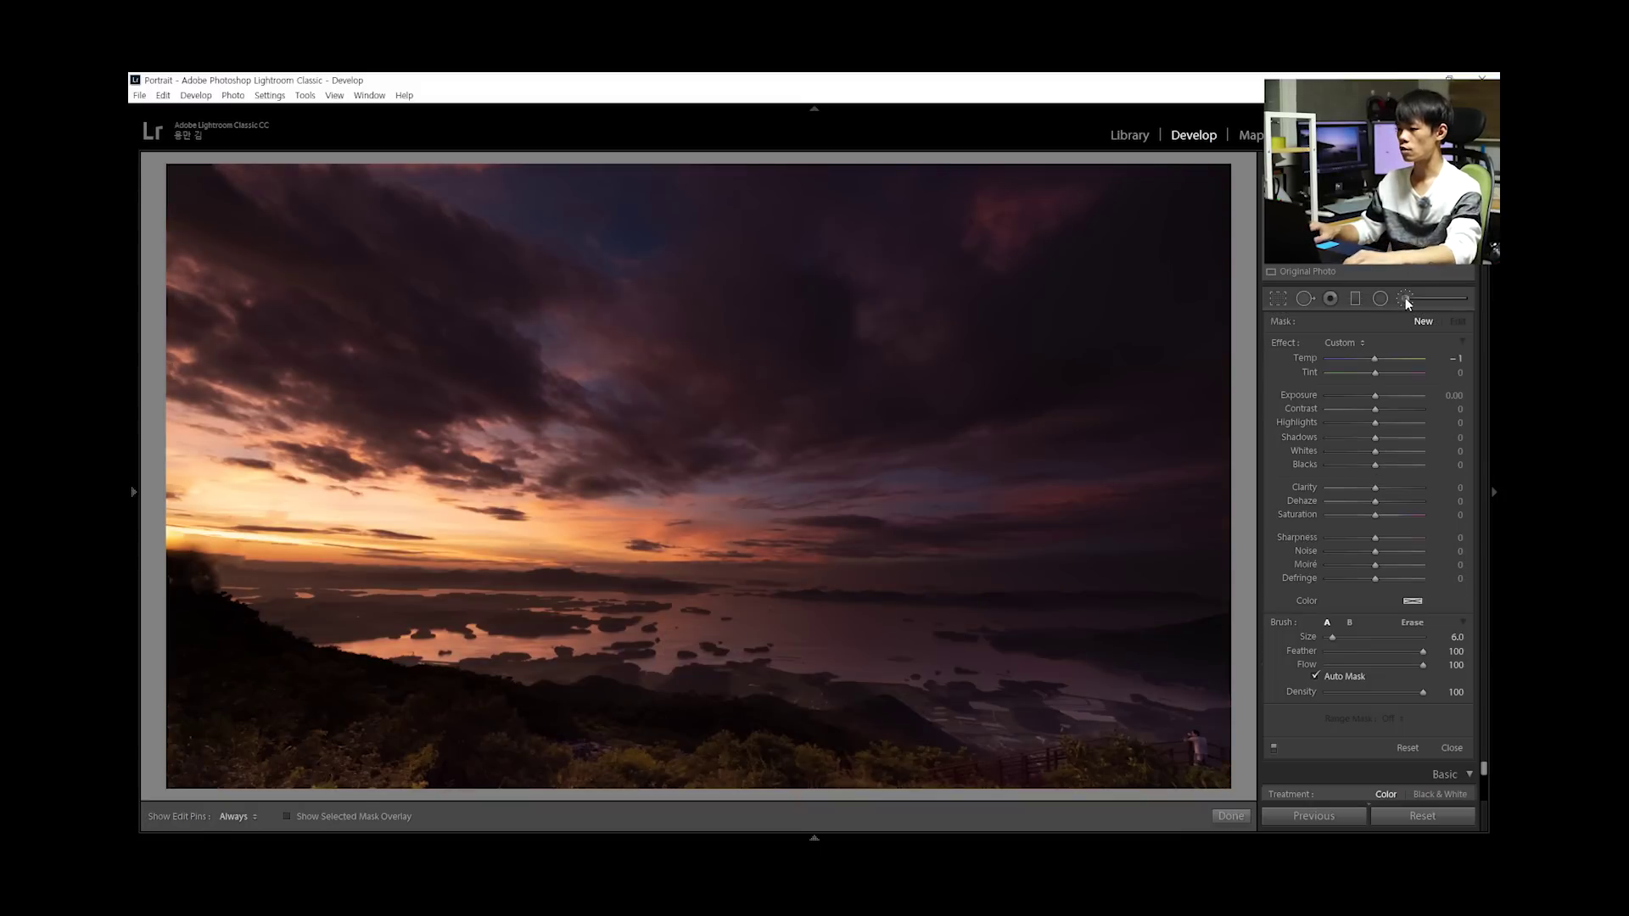
scroll(646, 267, up, 4)
scroll(646, 267, down, 3)
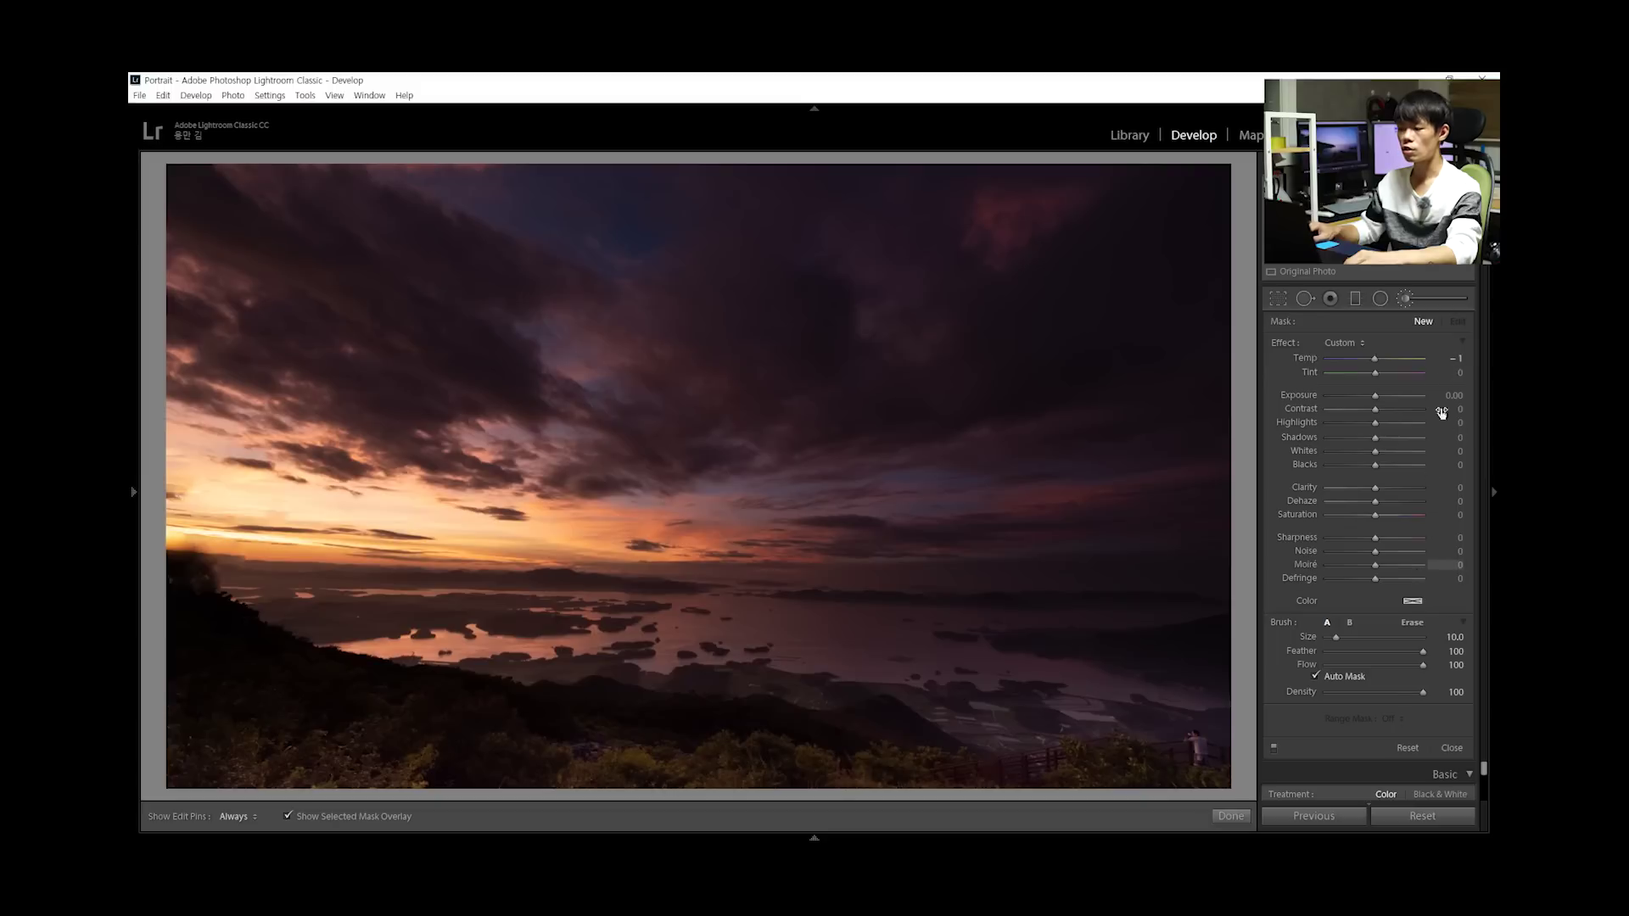
click(1454, 358)
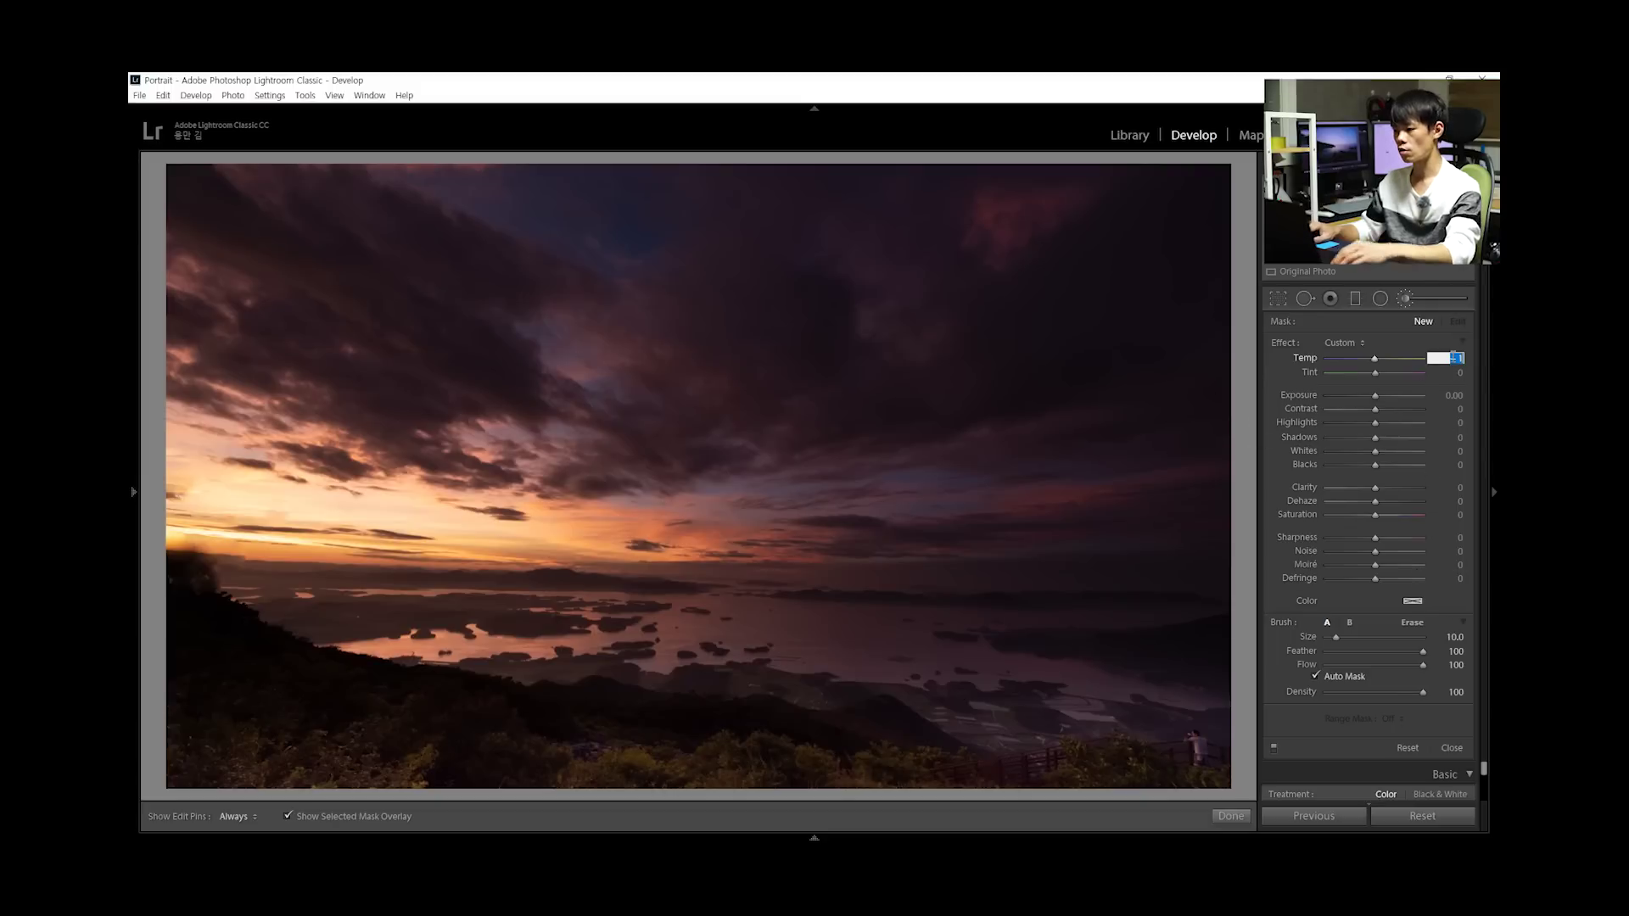
text(0)
key(Return)
key(h)
mouse_move(429, 173)
mouse_down()
mouse_move(629, 255)
mouse_move(560, 186)
mouse_move(608, 195)
mouse_move(633, 204)
mouse_move(640, 254)
mouse_up()
scroll(577, 317, down, 6)
mouse_move(550, 325)
mouse_down()
mouse_move(534, 333)
mouse_move(551, 361)
mouse_move(562, 343)
mouse_move(575, 372)
mouse_move(599, 372)
mouse_up()
key(h)
key(h)
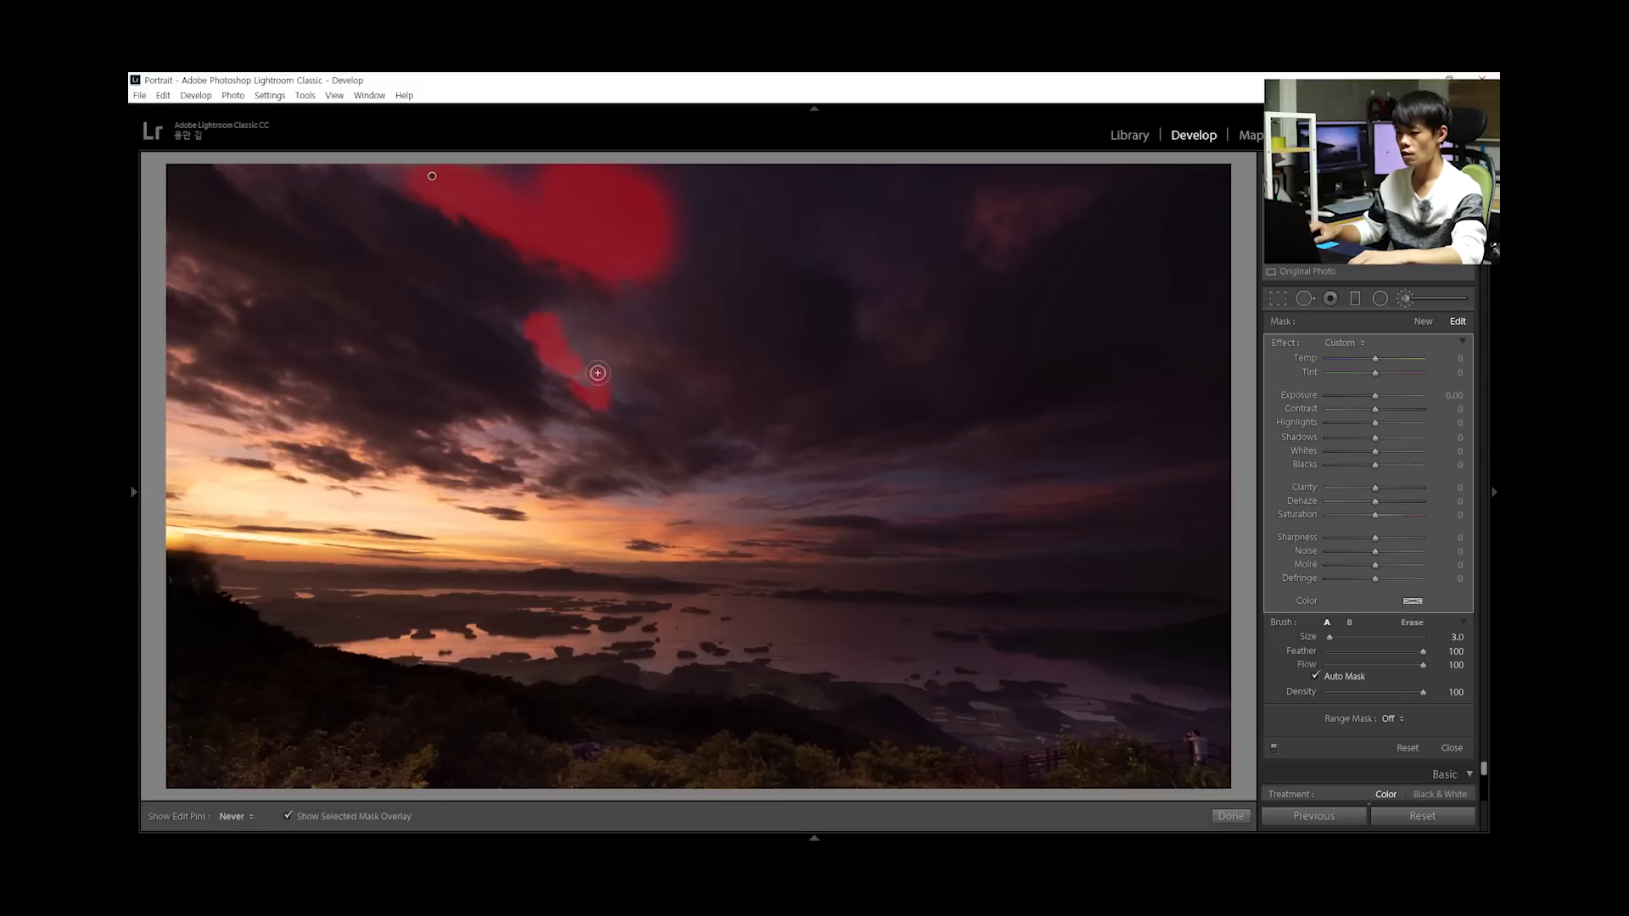
Extend the brush mask at size 6 along the bluish cloud band above the horizon and two patches near the right edge
scroll(963, 475, up, 3)
click(946, 478)
mouse_move(907, 475)
mouse_down()
mouse_move(920, 509)
mouse_move(877, 483)
mouse_move(712, 480)
mouse_move(706, 498)
mouse_up()
key(h)
drag(1042, 475, 1103, 472)
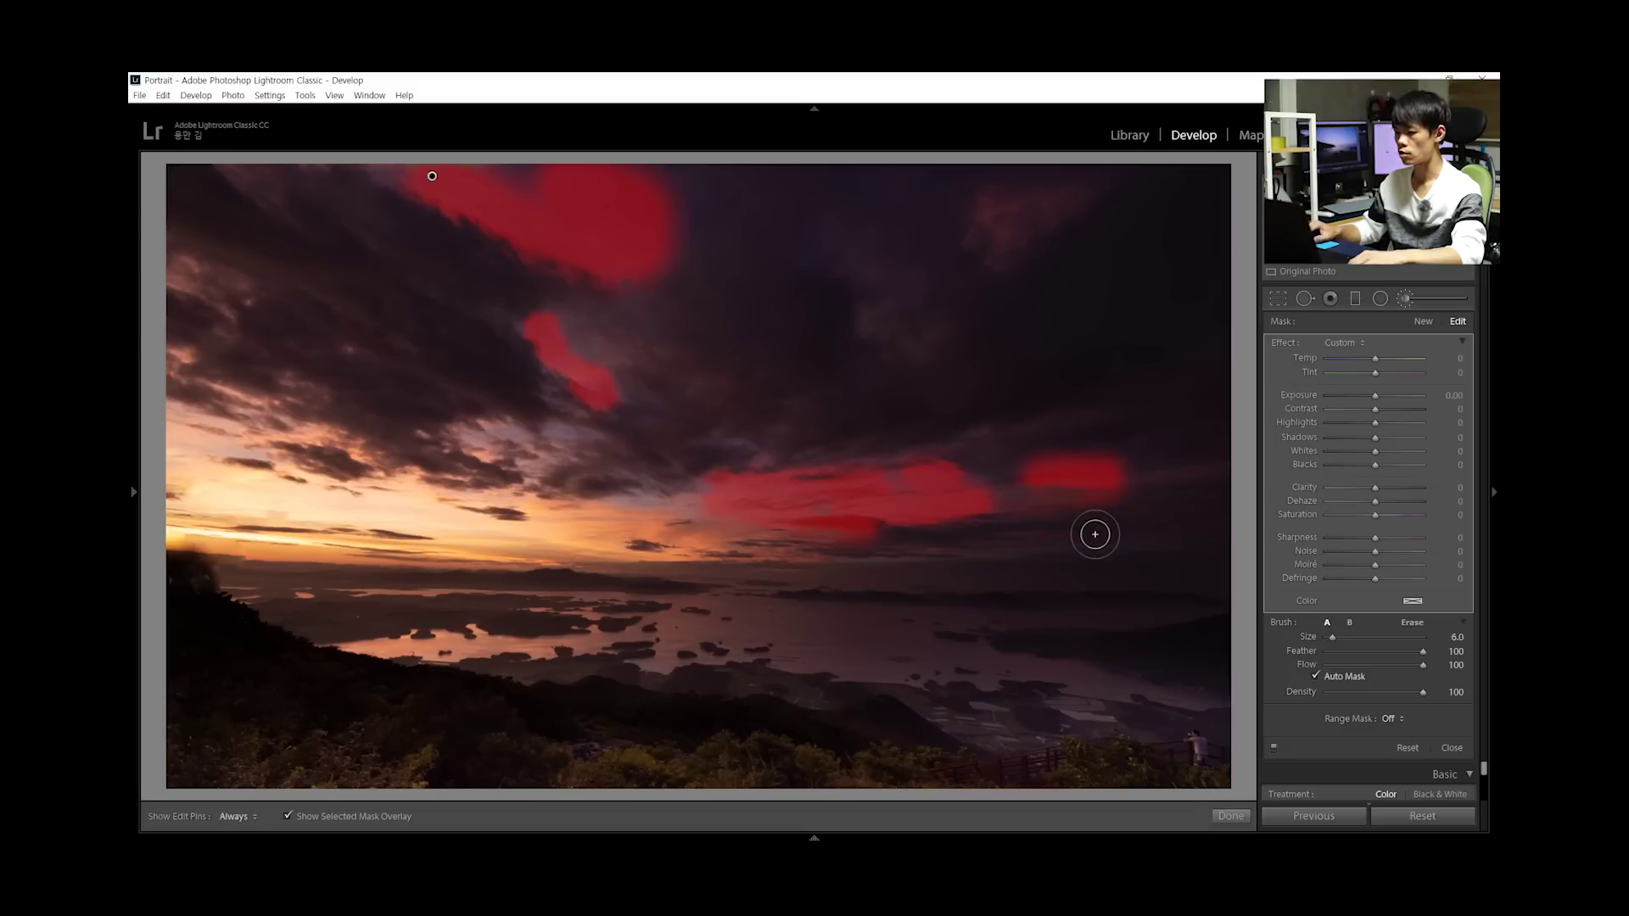
drag(1071, 539, 1118, 539)
key(h)
key(h)
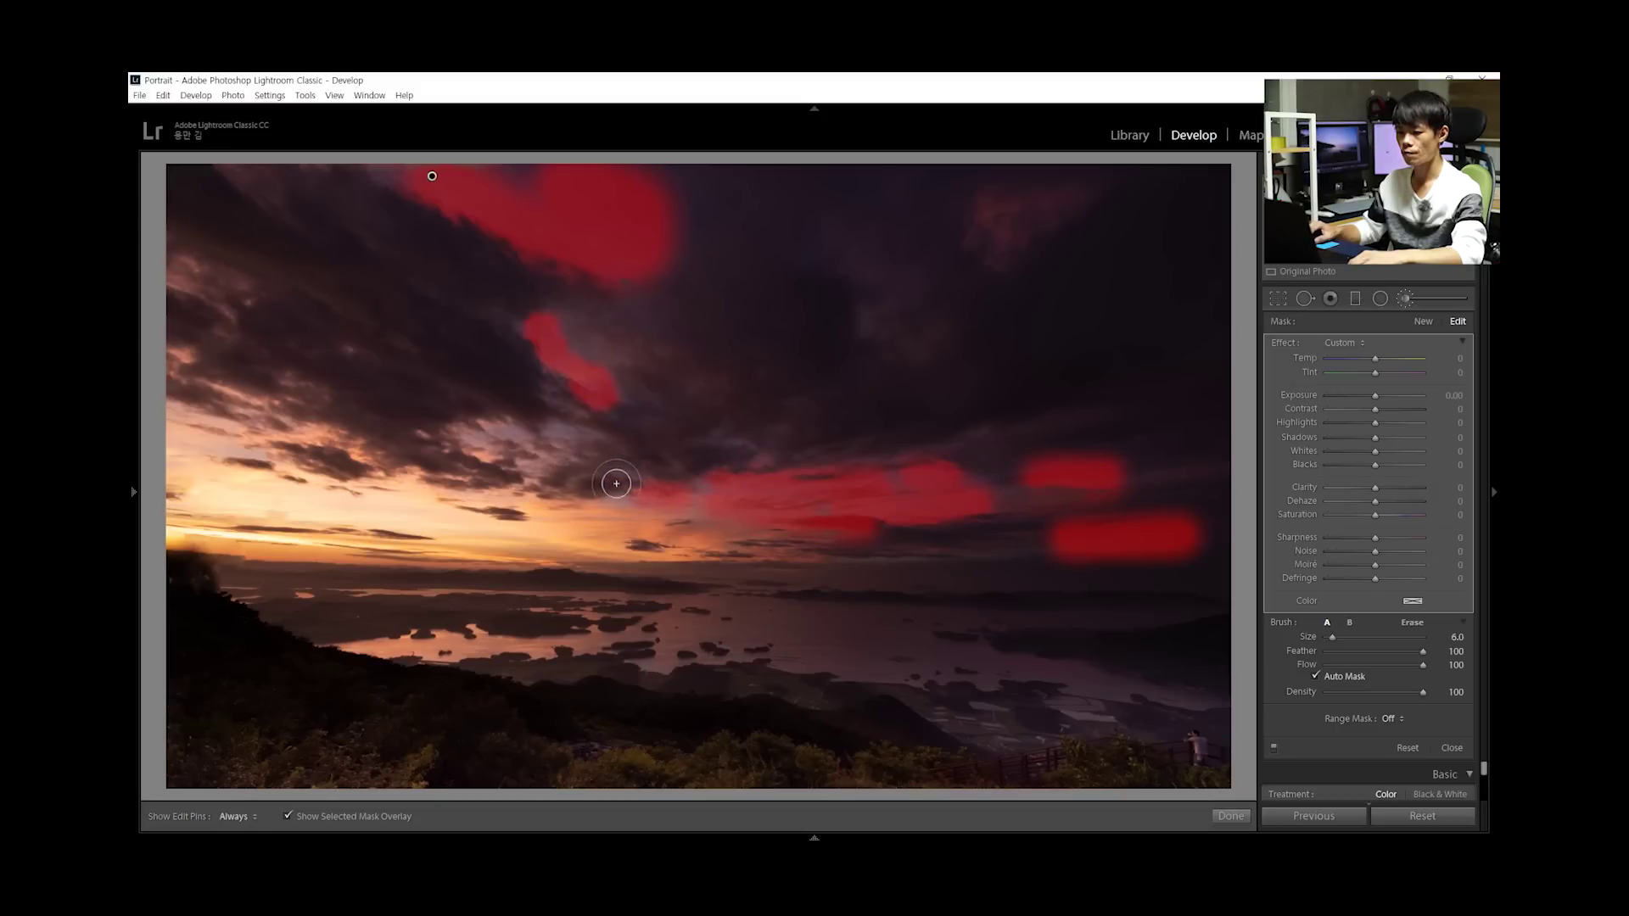
Add the cloud gaps left of centre and a curved patch of dark sky right of the upper centre to the brush mask
key(h)
mouse_move(603, 444)
mouse_down()
mouse_move(556, 424)
mouse_move(519, 450)
mouse_up()
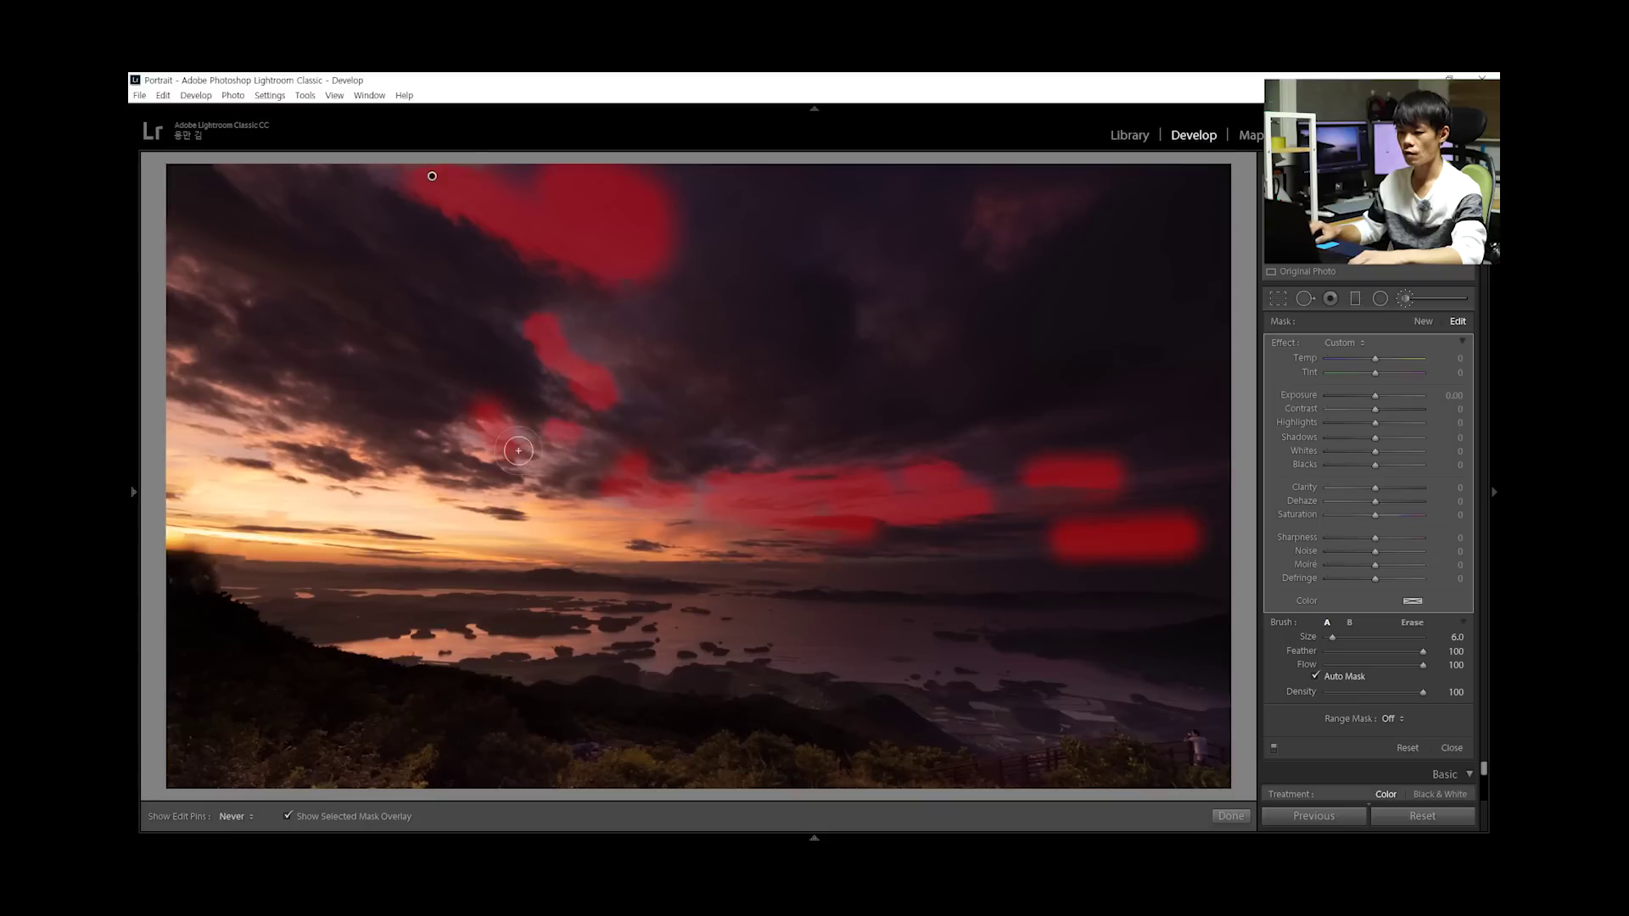
key(h)
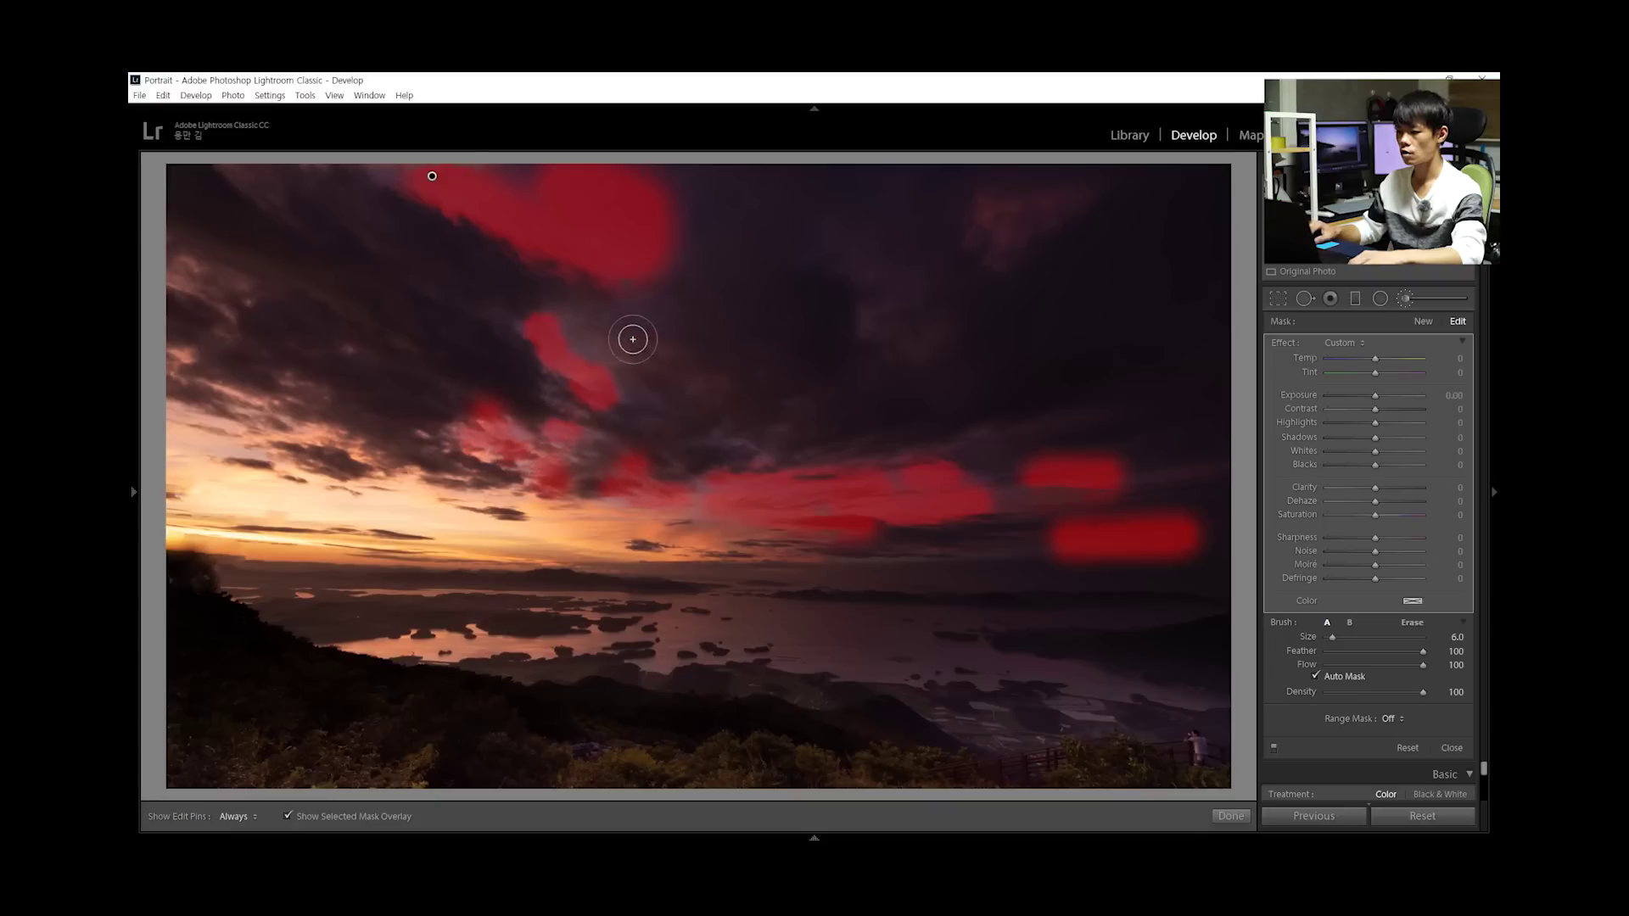
drag(611, 380, 516, 323)
key(h)
click(724, 441)
mouse_move(803, 253)
mouse_down()
mouse_move(792, 244)
mouse_move(836, 198)
mouse_move(919, 207)
mouse_move(928, 190)
mouse_up()
key(h)
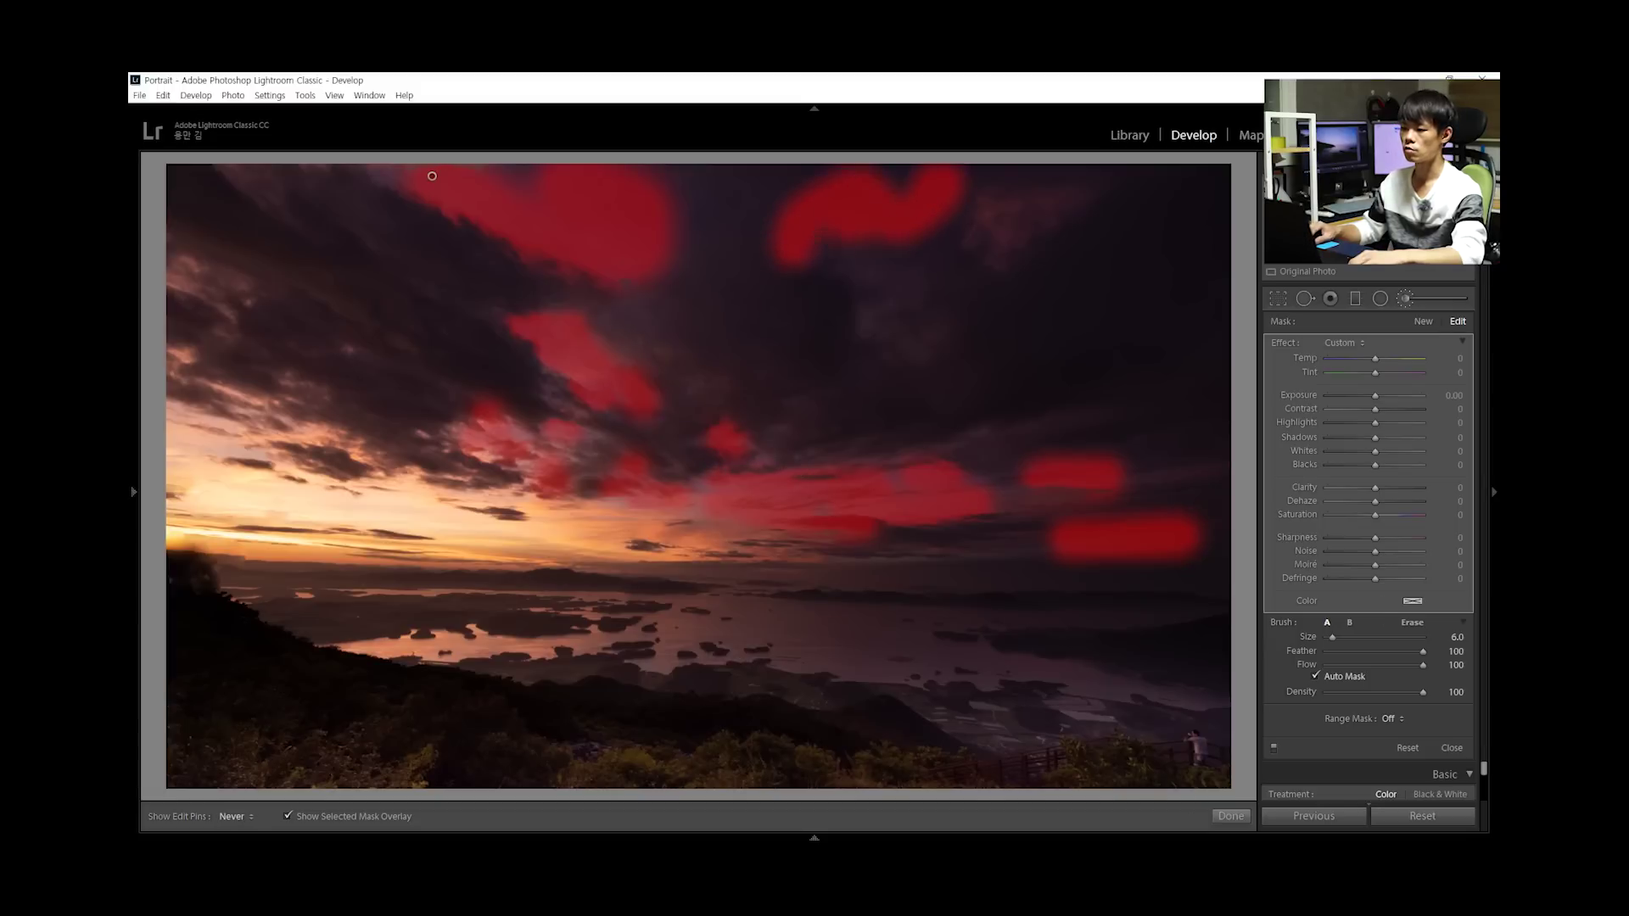
Complete the mask along the upper sky, hide the mask overlay, and set the brush Temp to -23
click(747, 205)
drag(684, 197, 647, 189)
key(h)
click(287, 819)
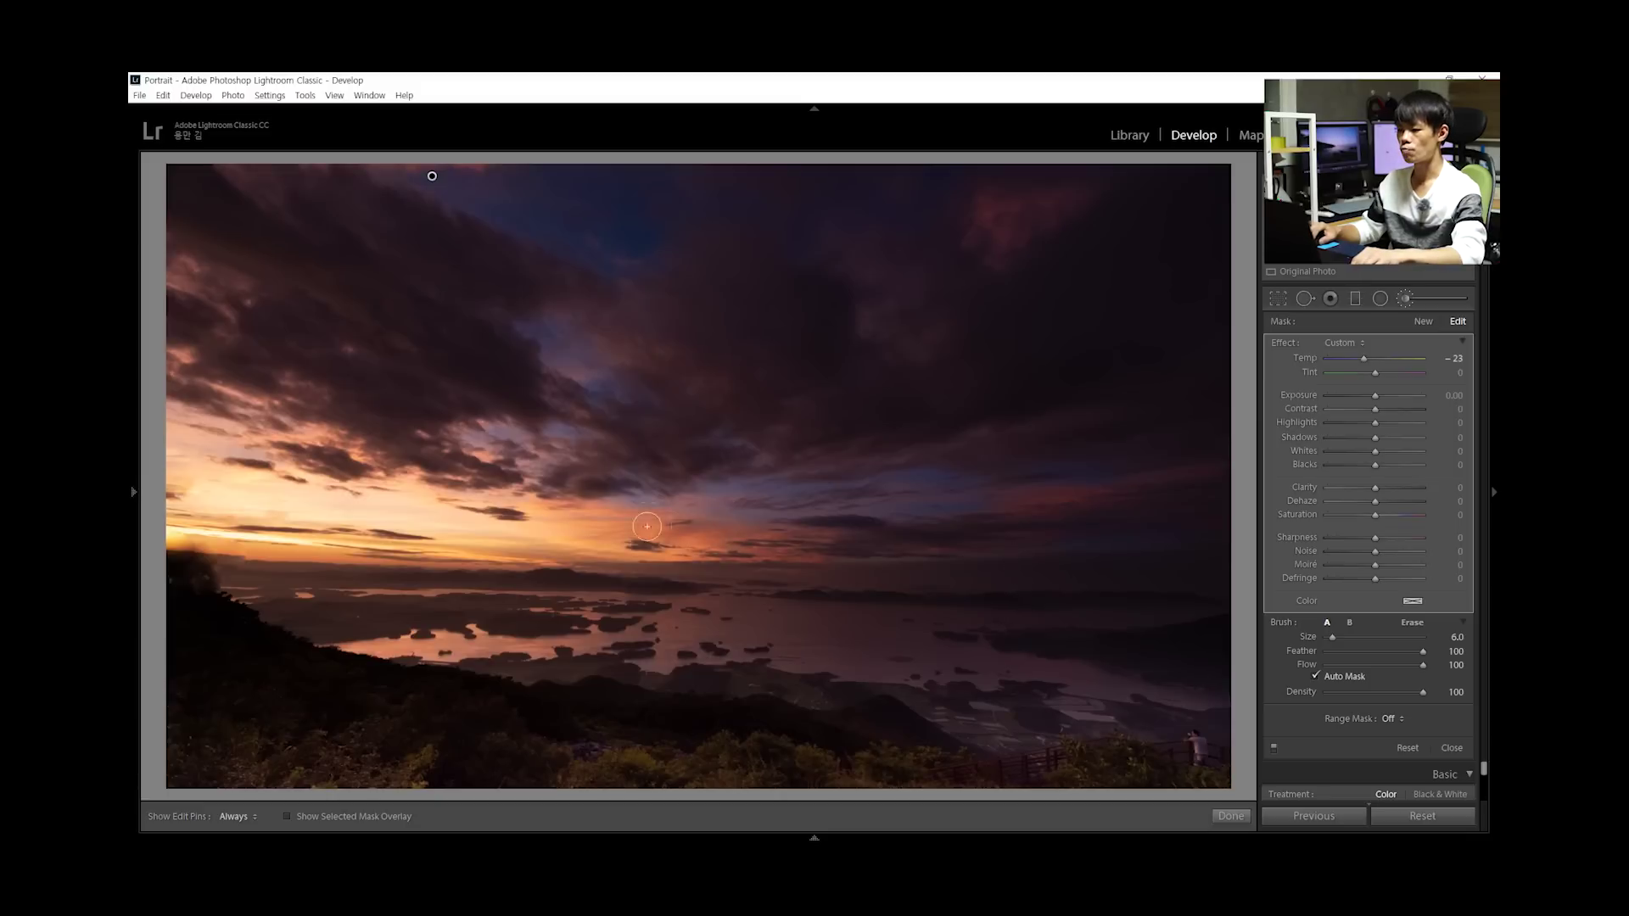
scroll(588, 532, up, 2)
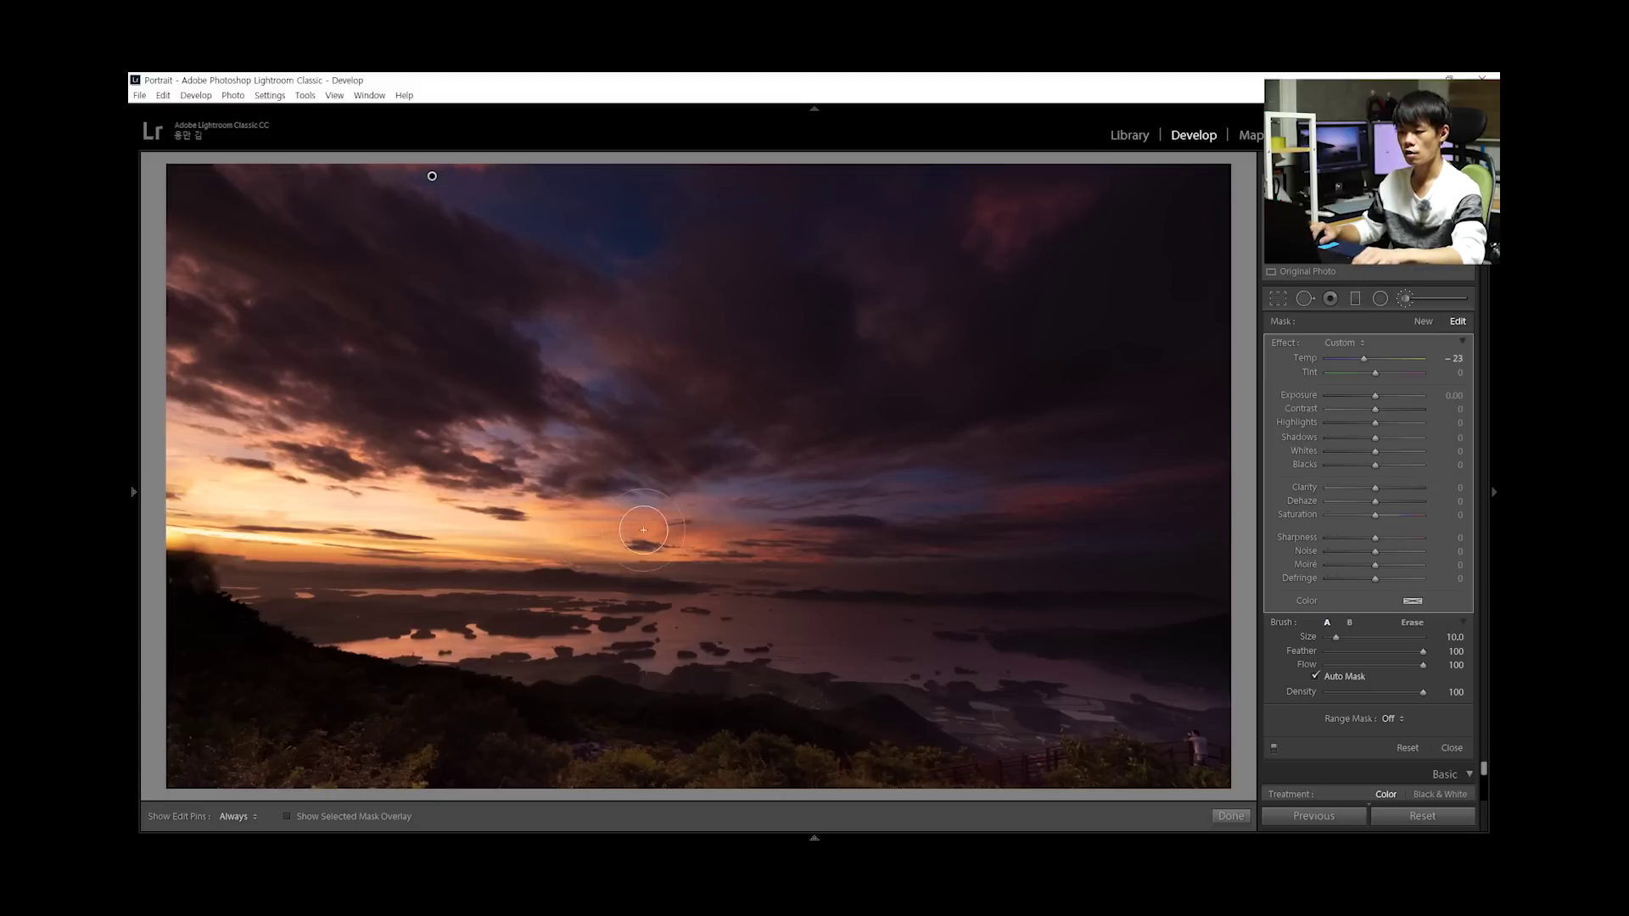
key(h)
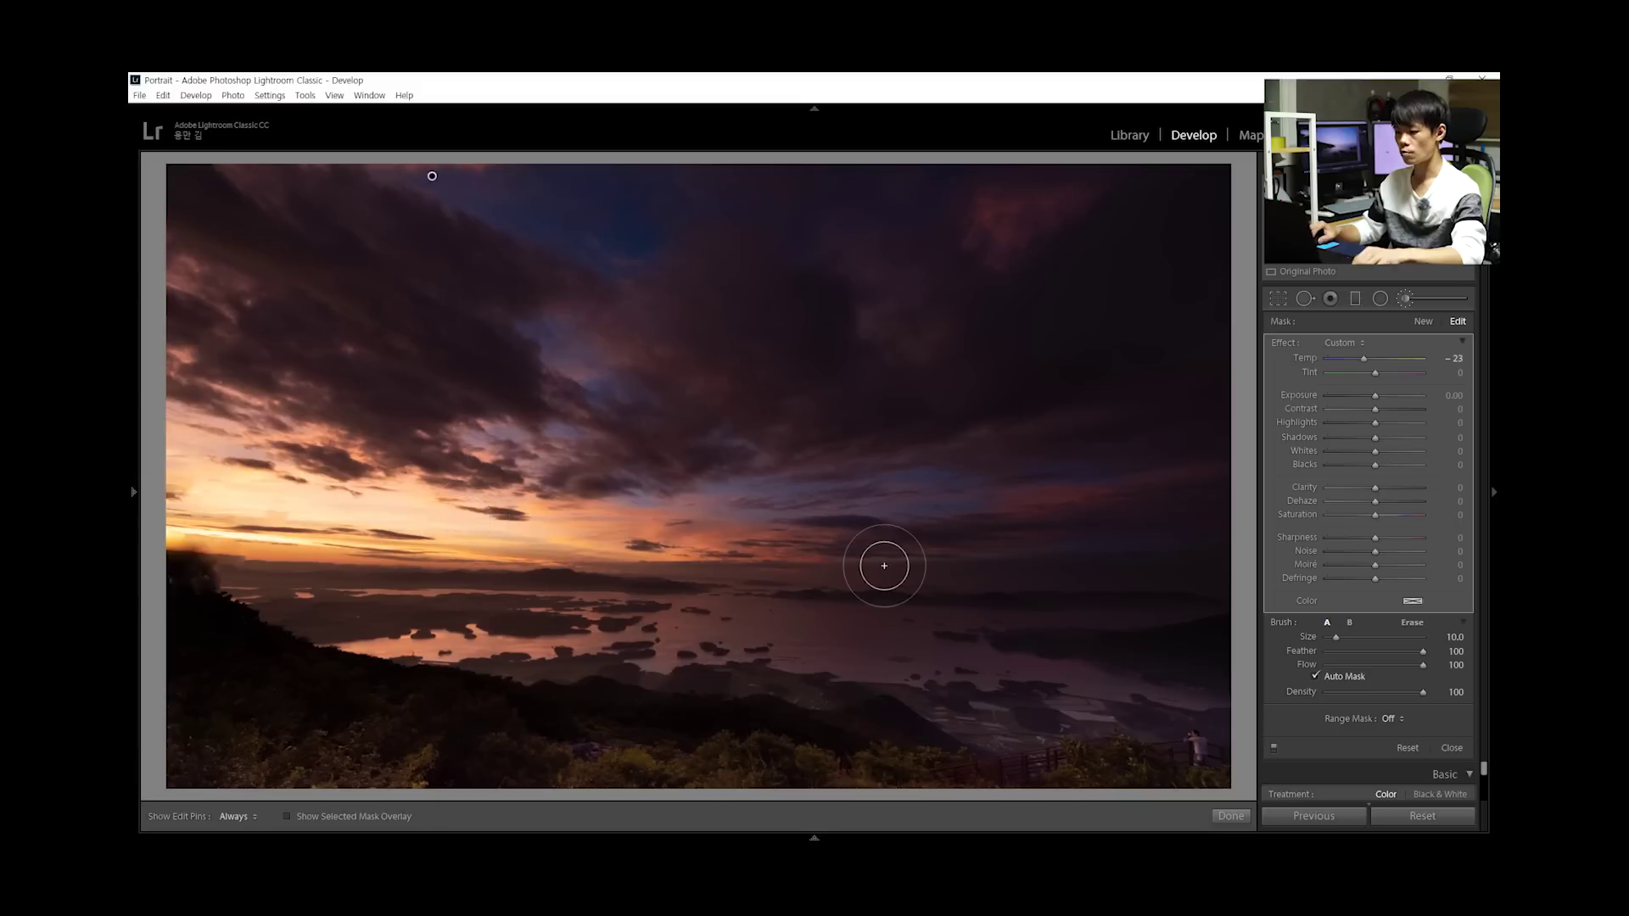
key(ctrl+z)
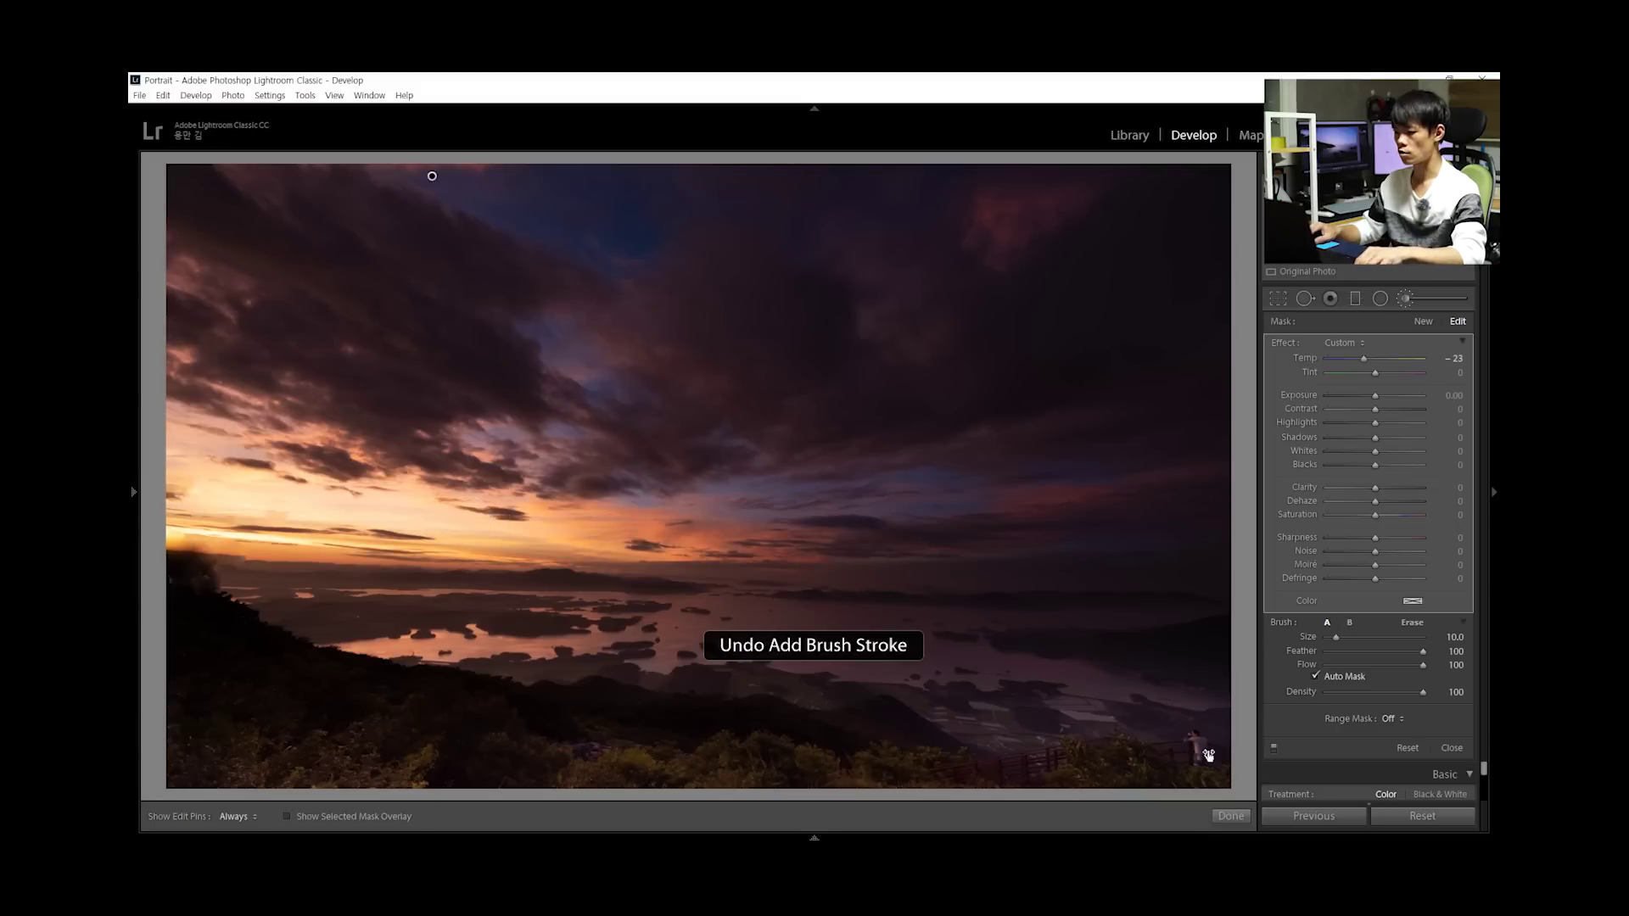
Finish the cool mask and paint a new size 10 Adjustment Brush mask along the orange horizon glow, with the overlay shown
click(1230, 817)
click(1406, 295)
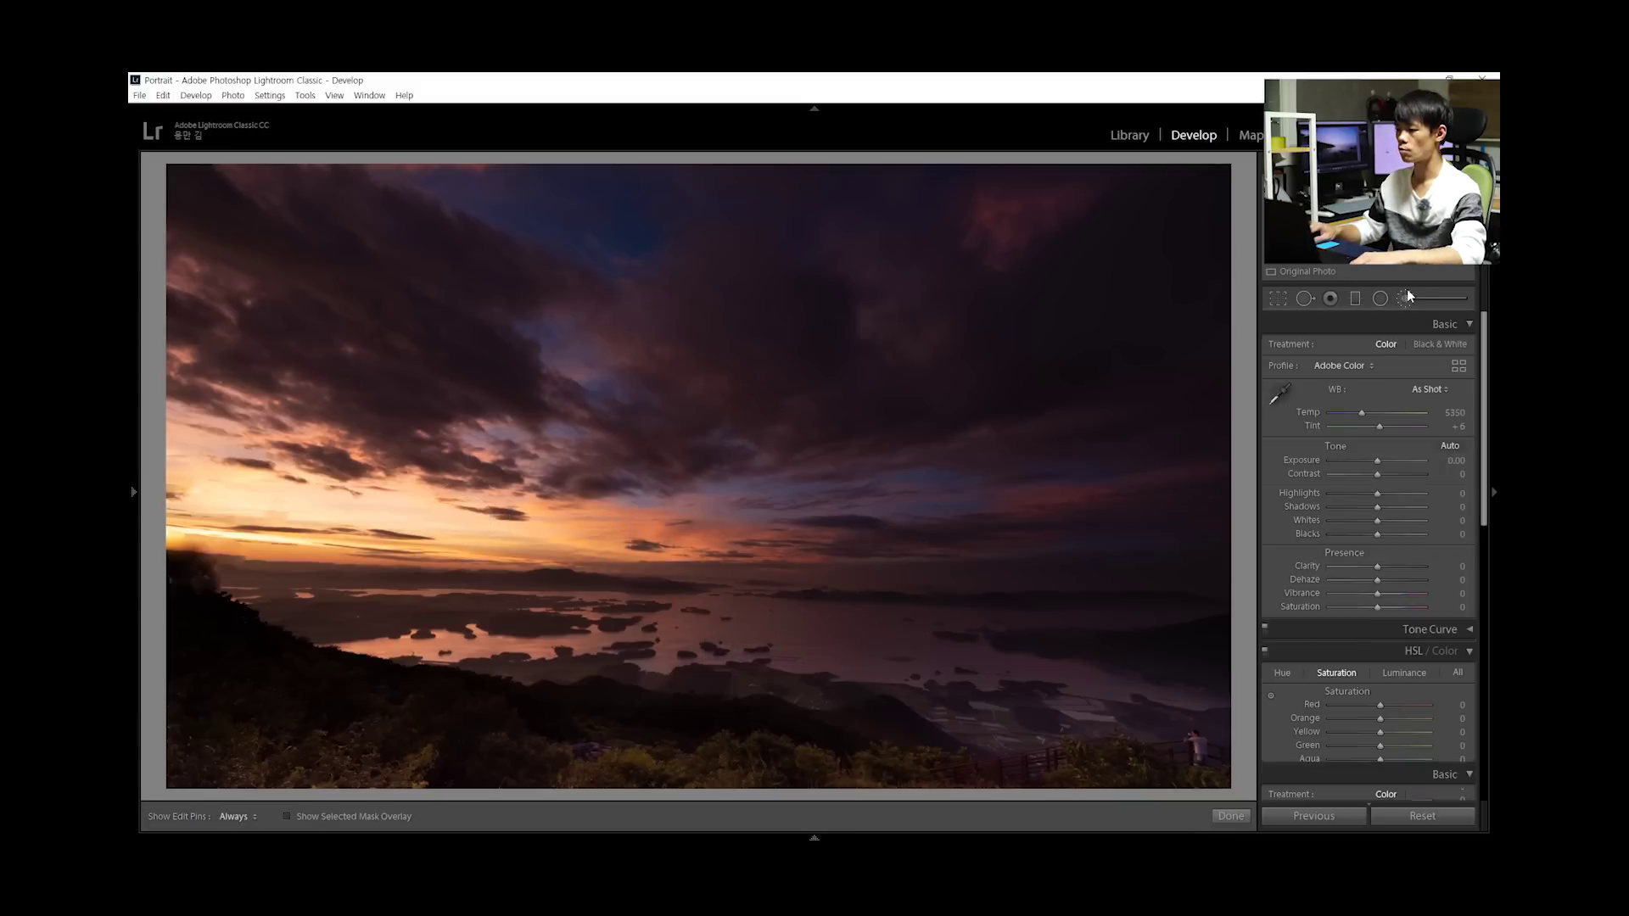
scroll(709, 536, down, 3)
drag(746, 548, 387, 526)
key(h)
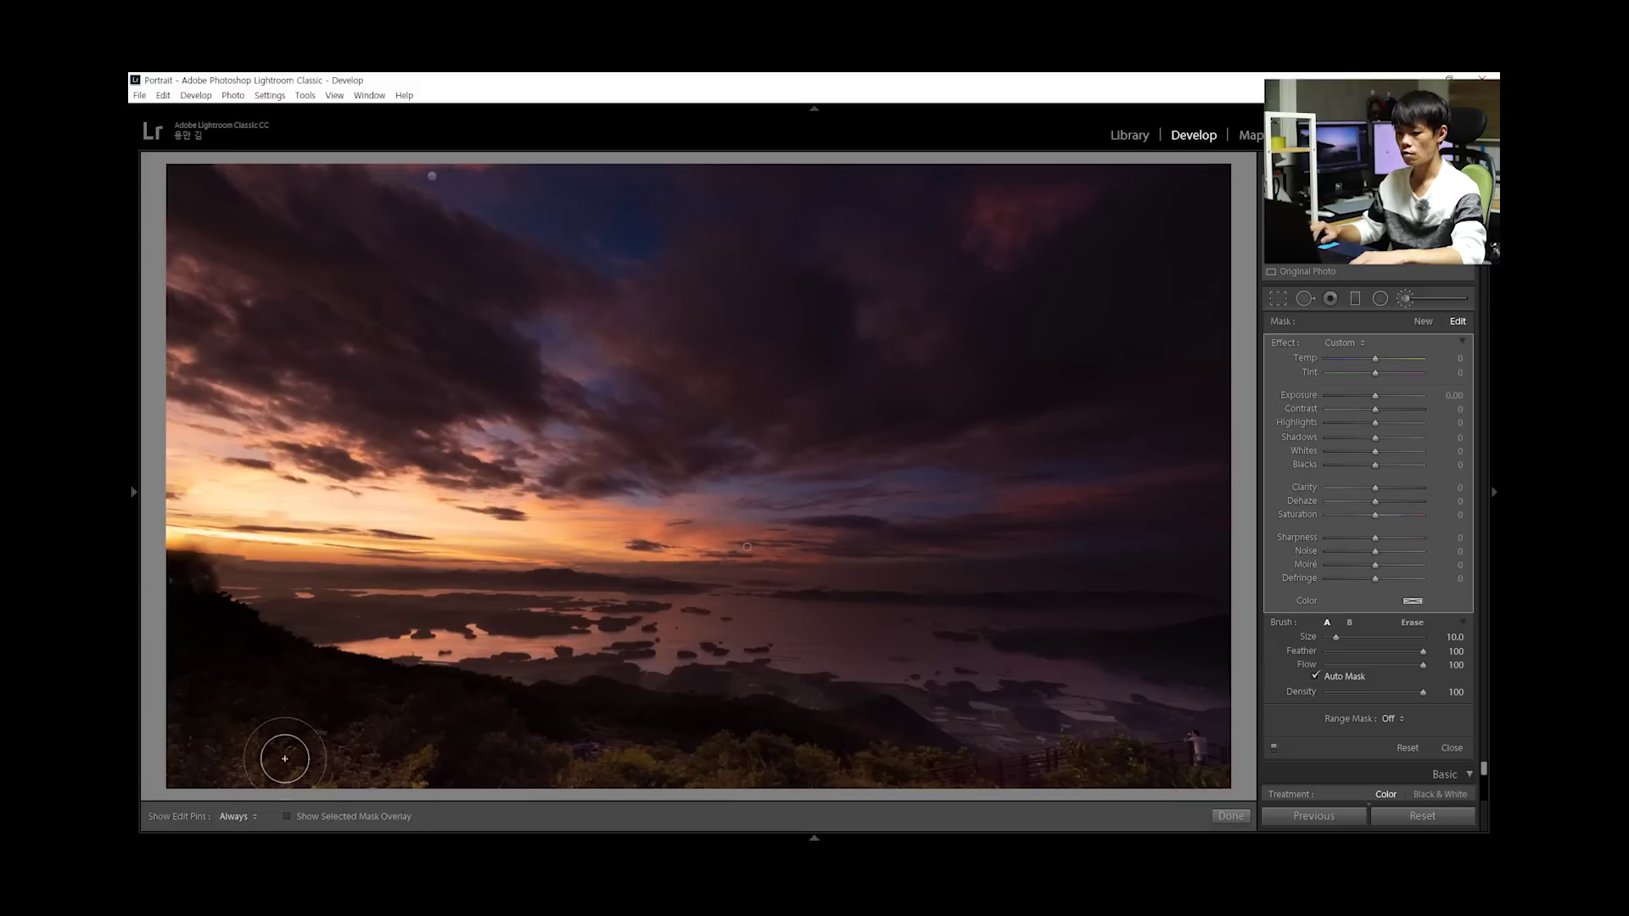
click(287, 816)
key(h)
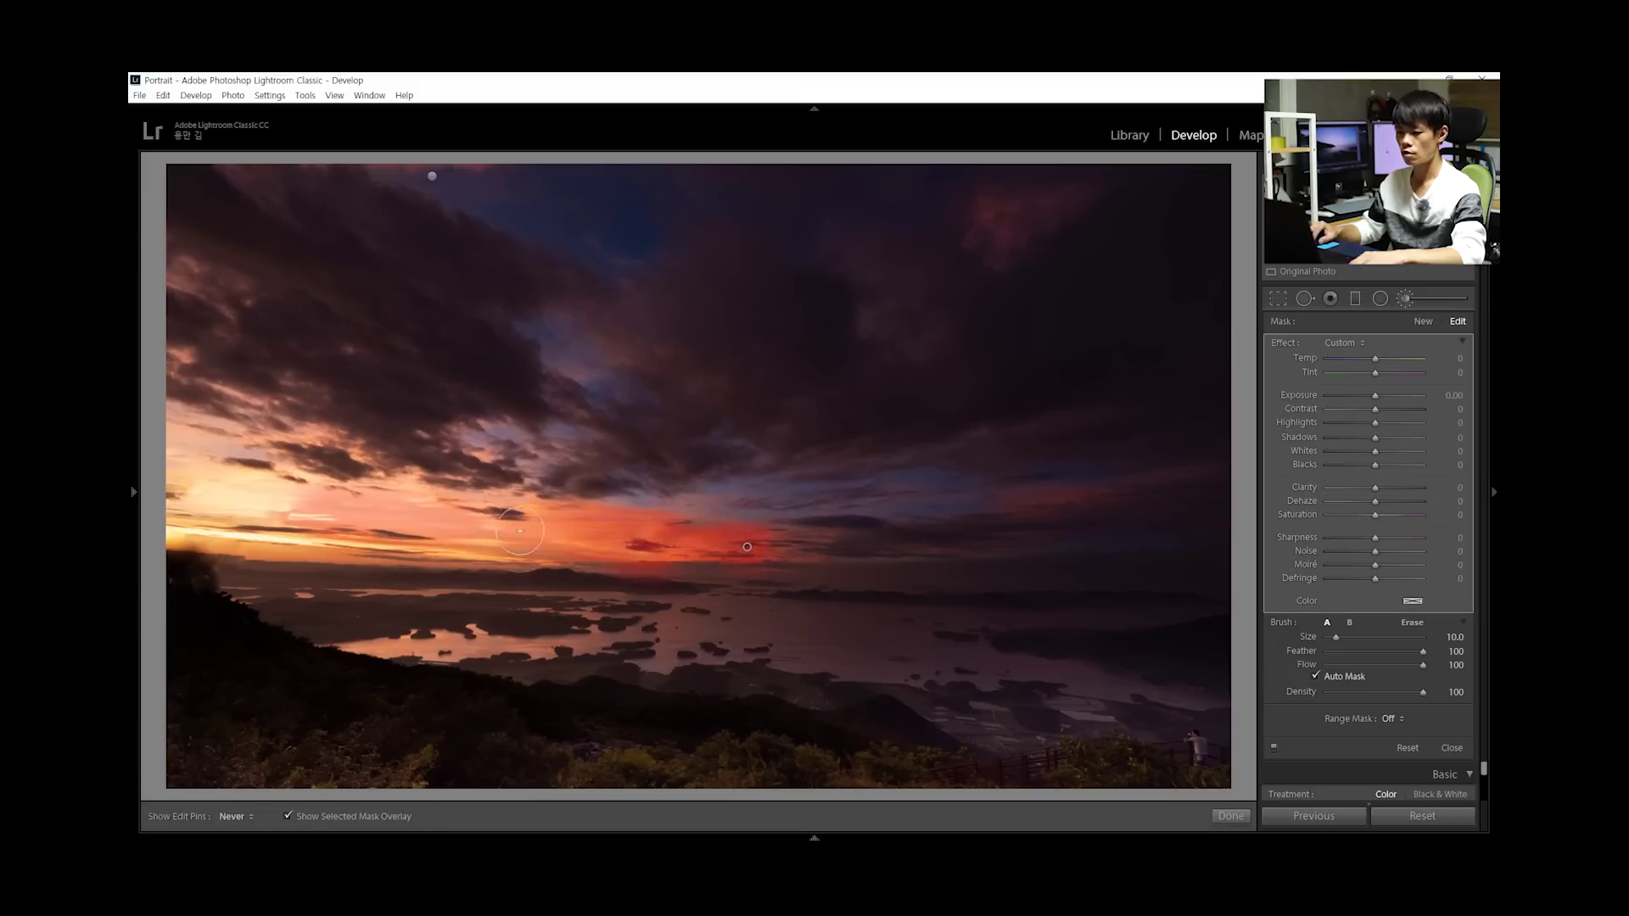
Extend the mask over the glow and clouds near the left edge, the reddish cloud at upper right, and the band near the right edge
mouse_move(172, 510)
mouse_down()
mouse_move(259, 493)
mouse_move(154, 456)
mouse_move(184, 436)
mouse_move(298, 480)
mouse_move(310, 452)
mouse_move(230, 512)
mouse_up()
key(h)
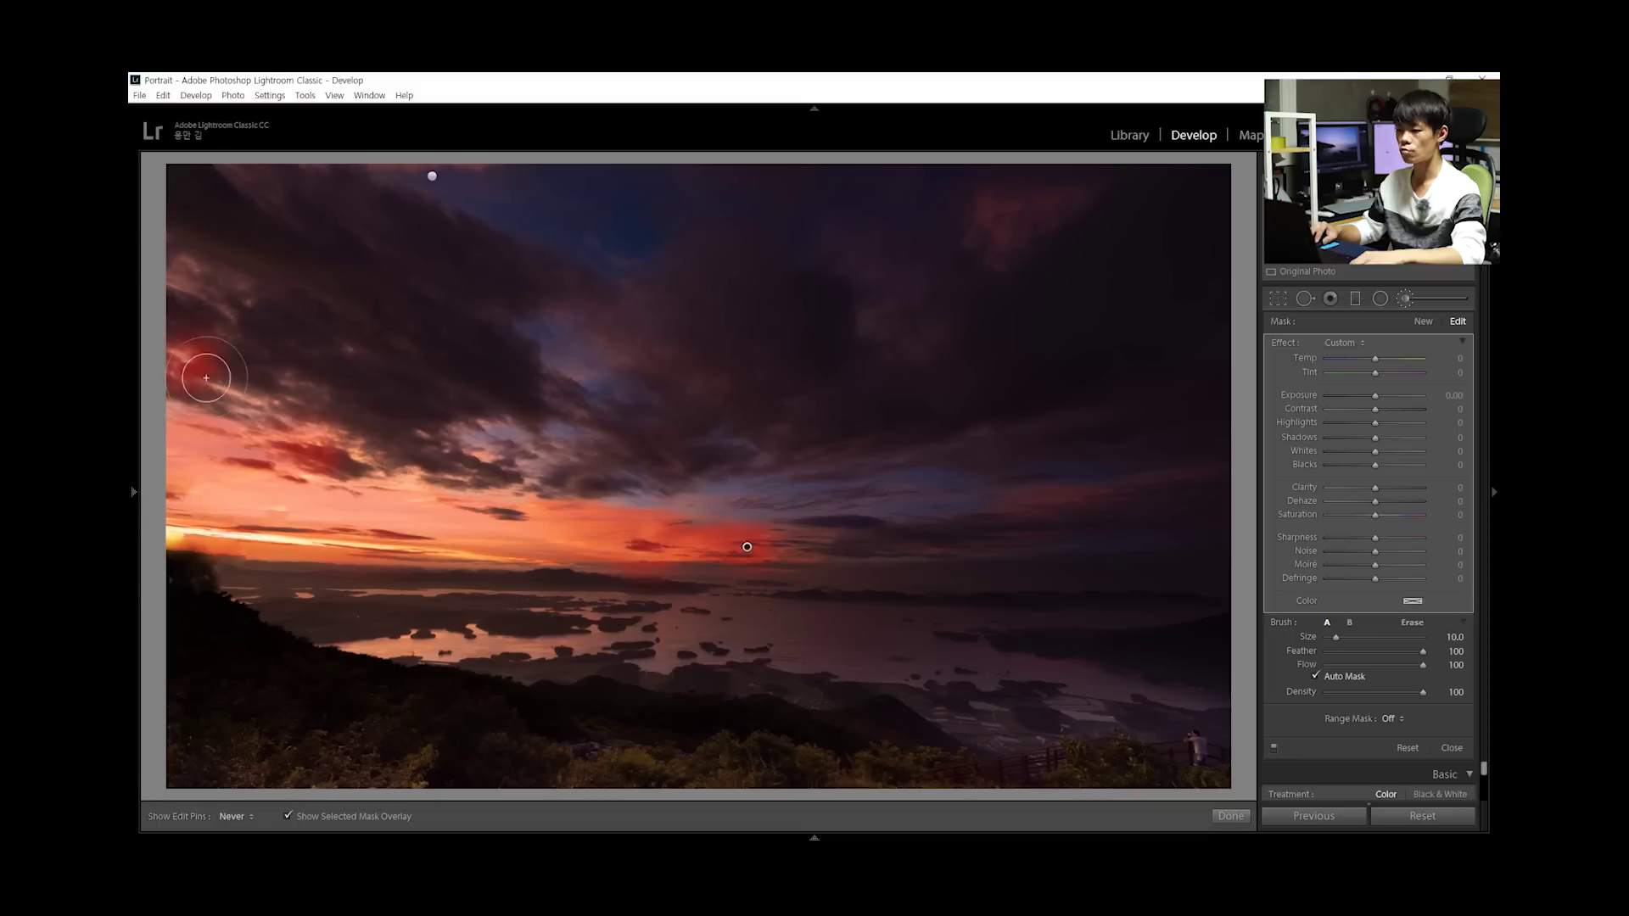
drag(985, 219, 1076, 249)
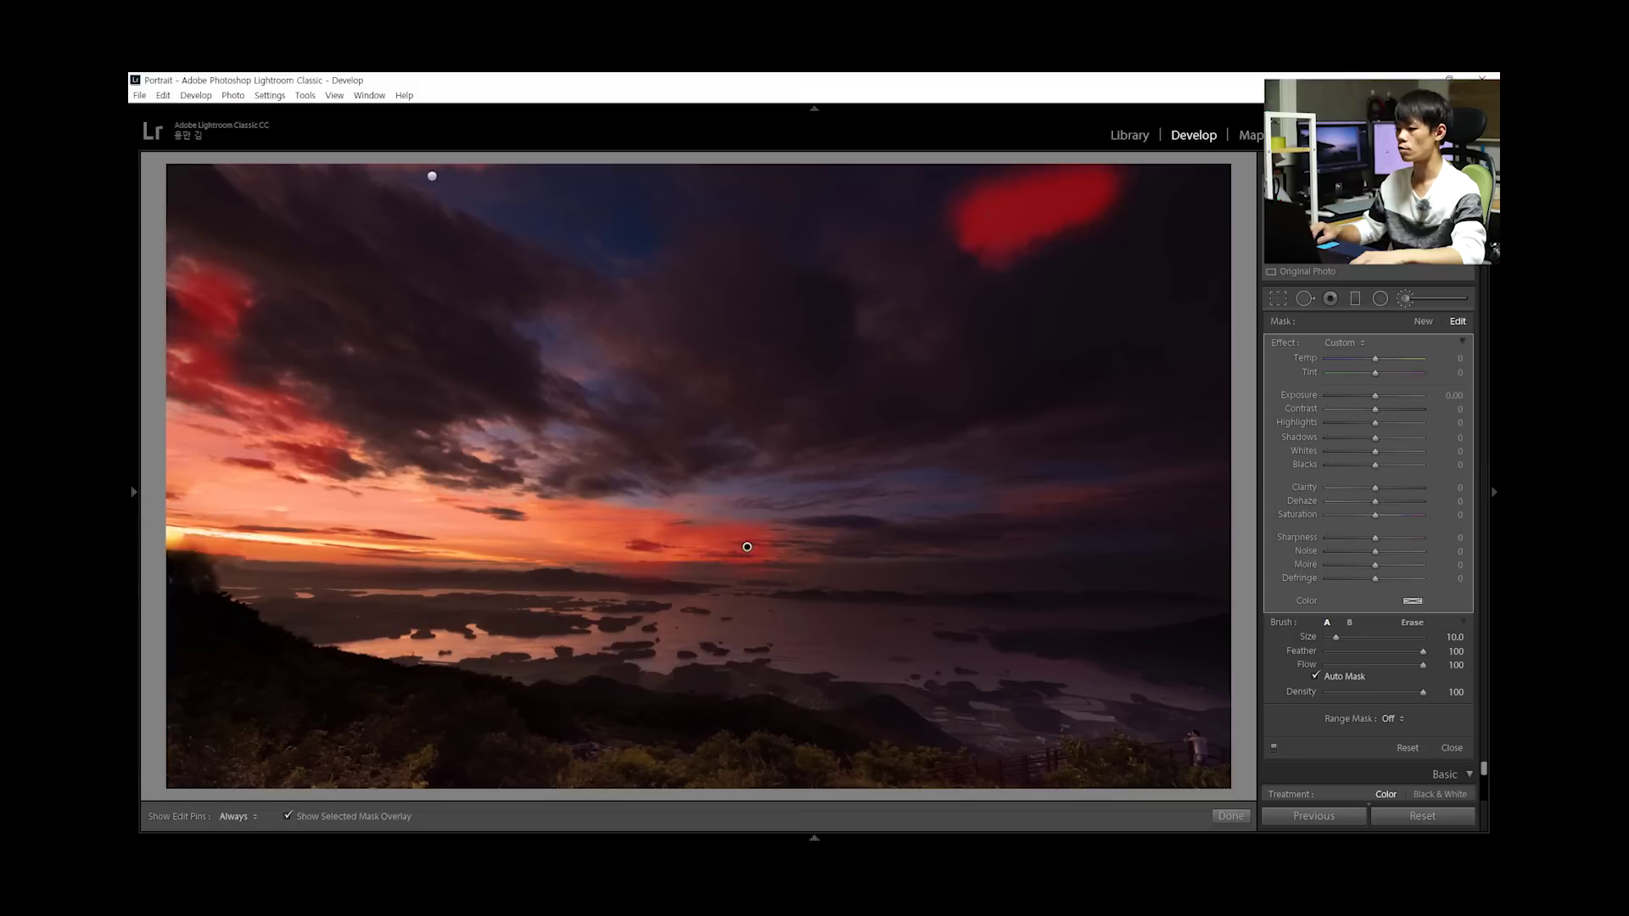
drag(1058, 515, 1200, 548)
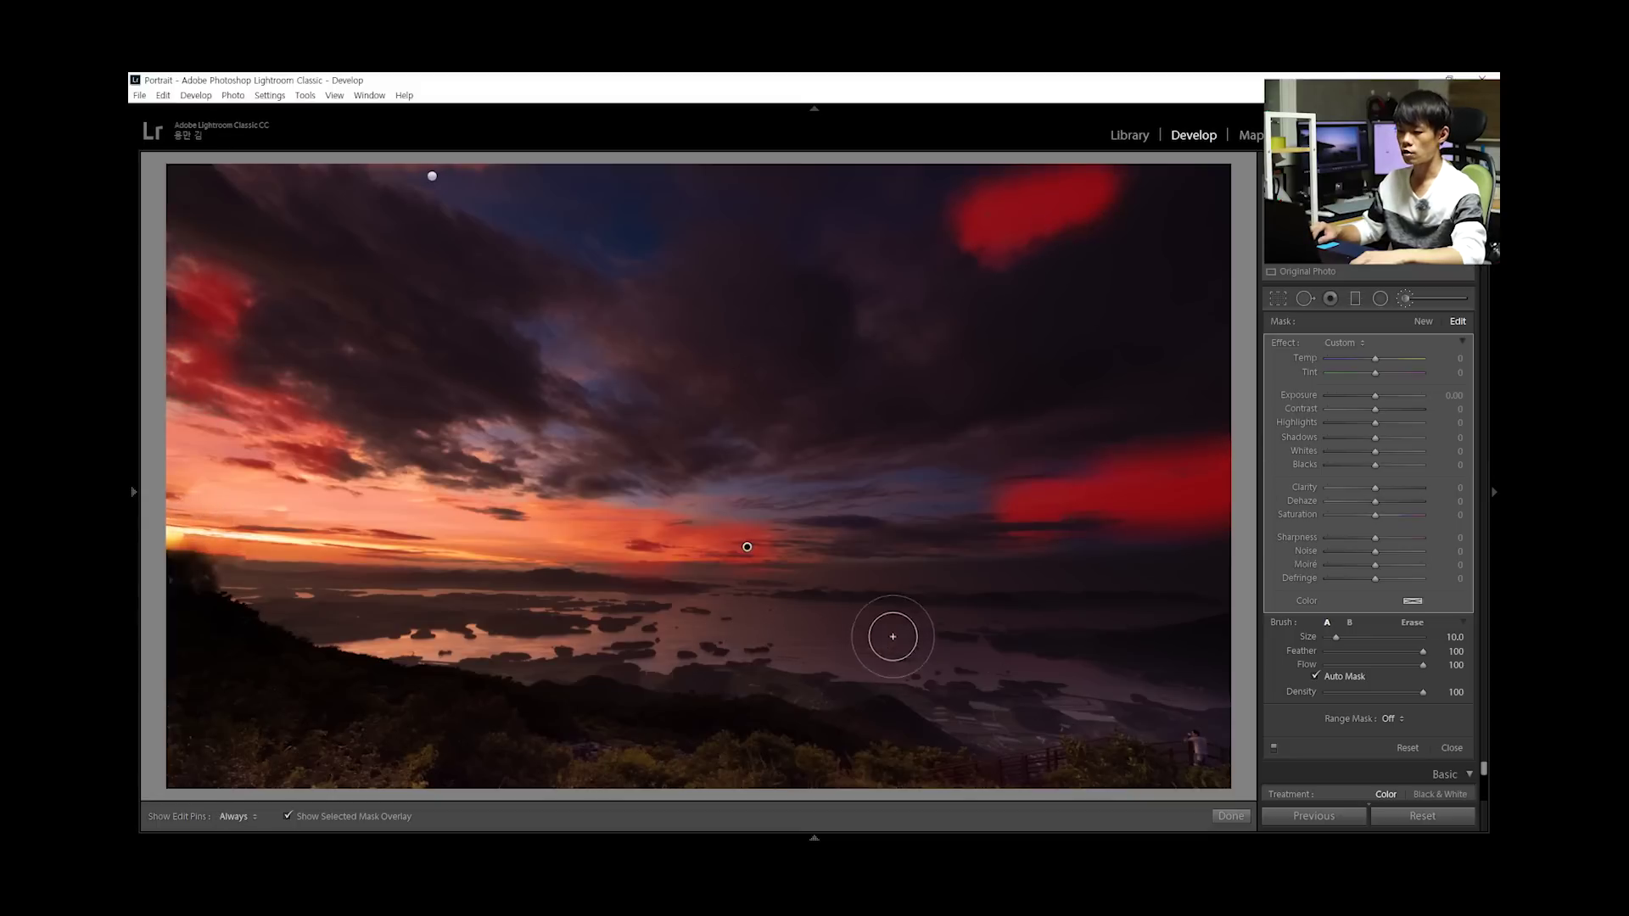
Add a patch on the horizon just right of centre to the mask, and undo the longer strokes extending it rightward
drag(836, 584, 853, 578)
mouse_move(754, 596)
mouse_down()
mouse_move(857, 575)
mouse_move(1105, 586)
mouse_up()
scroll(741, 626, down, 6)
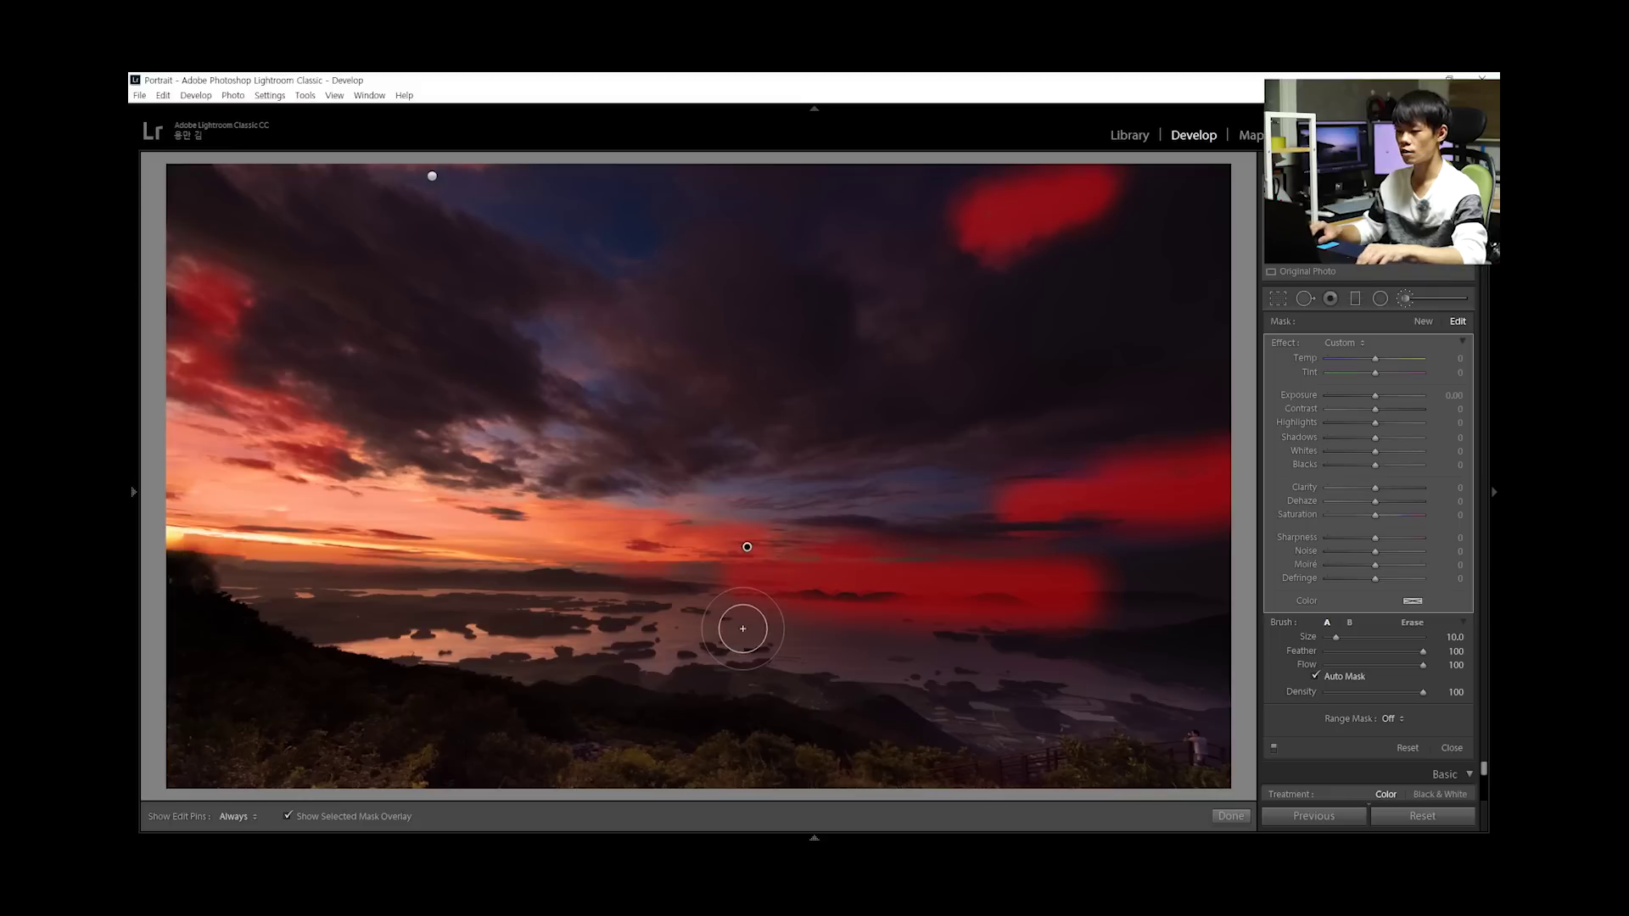
key(ctrl+z)
key(ctrl+z)
key(h)
key(h)
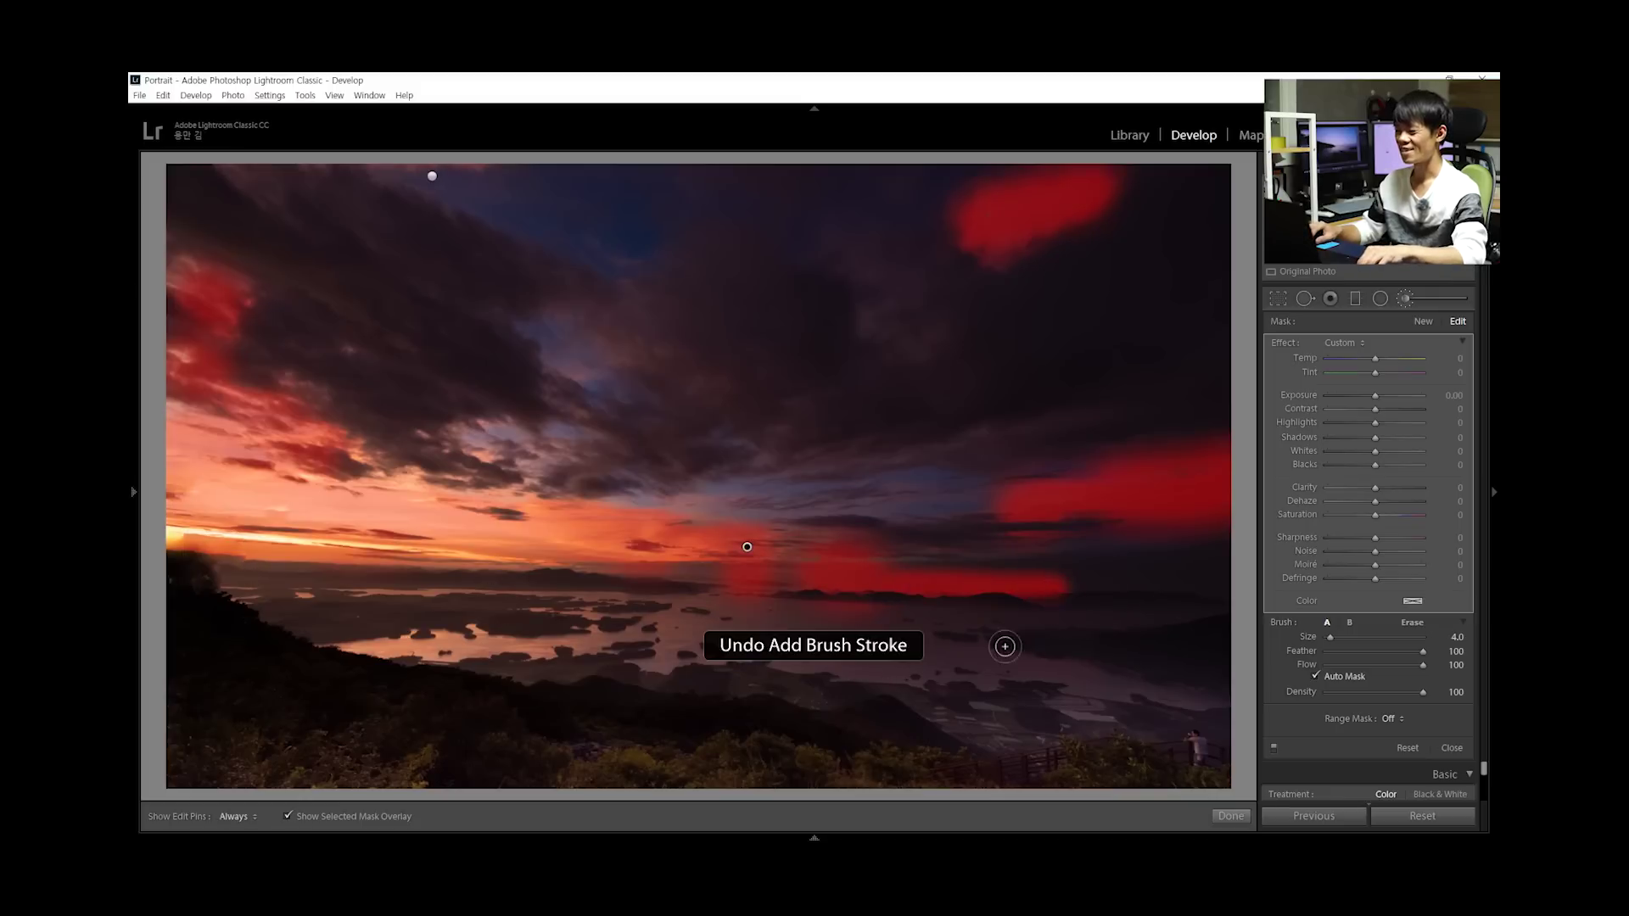
key(ctrl+z)
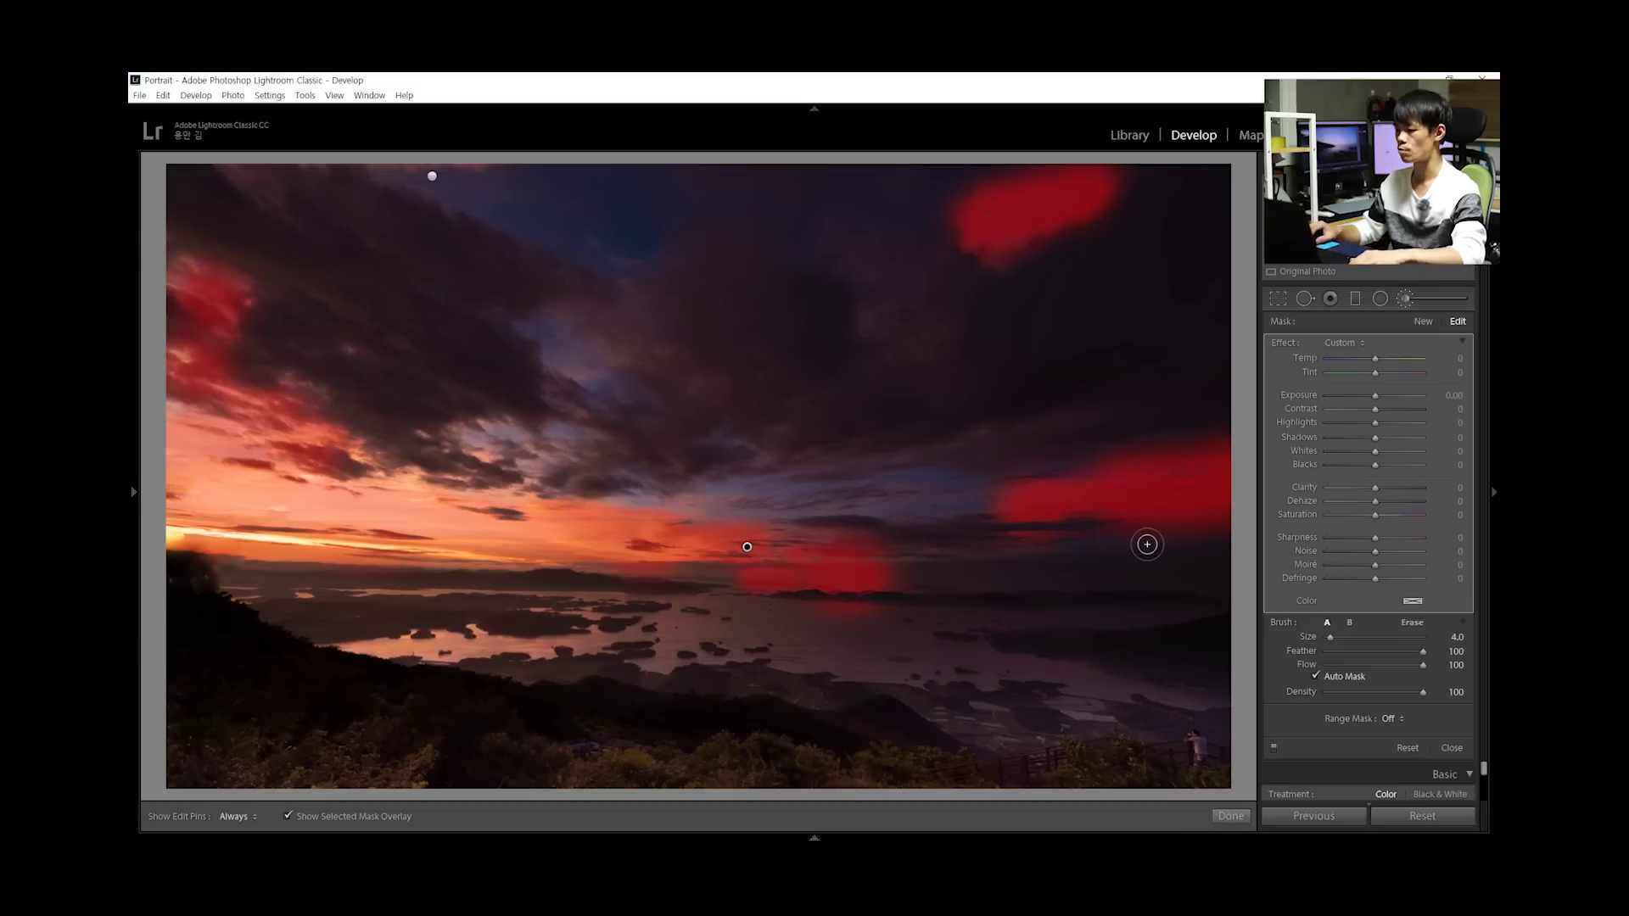
Hide the mask overlay, set the brush Temp to 2 and Tint to 59, and close the Adjustment Brush
click(286, 817)
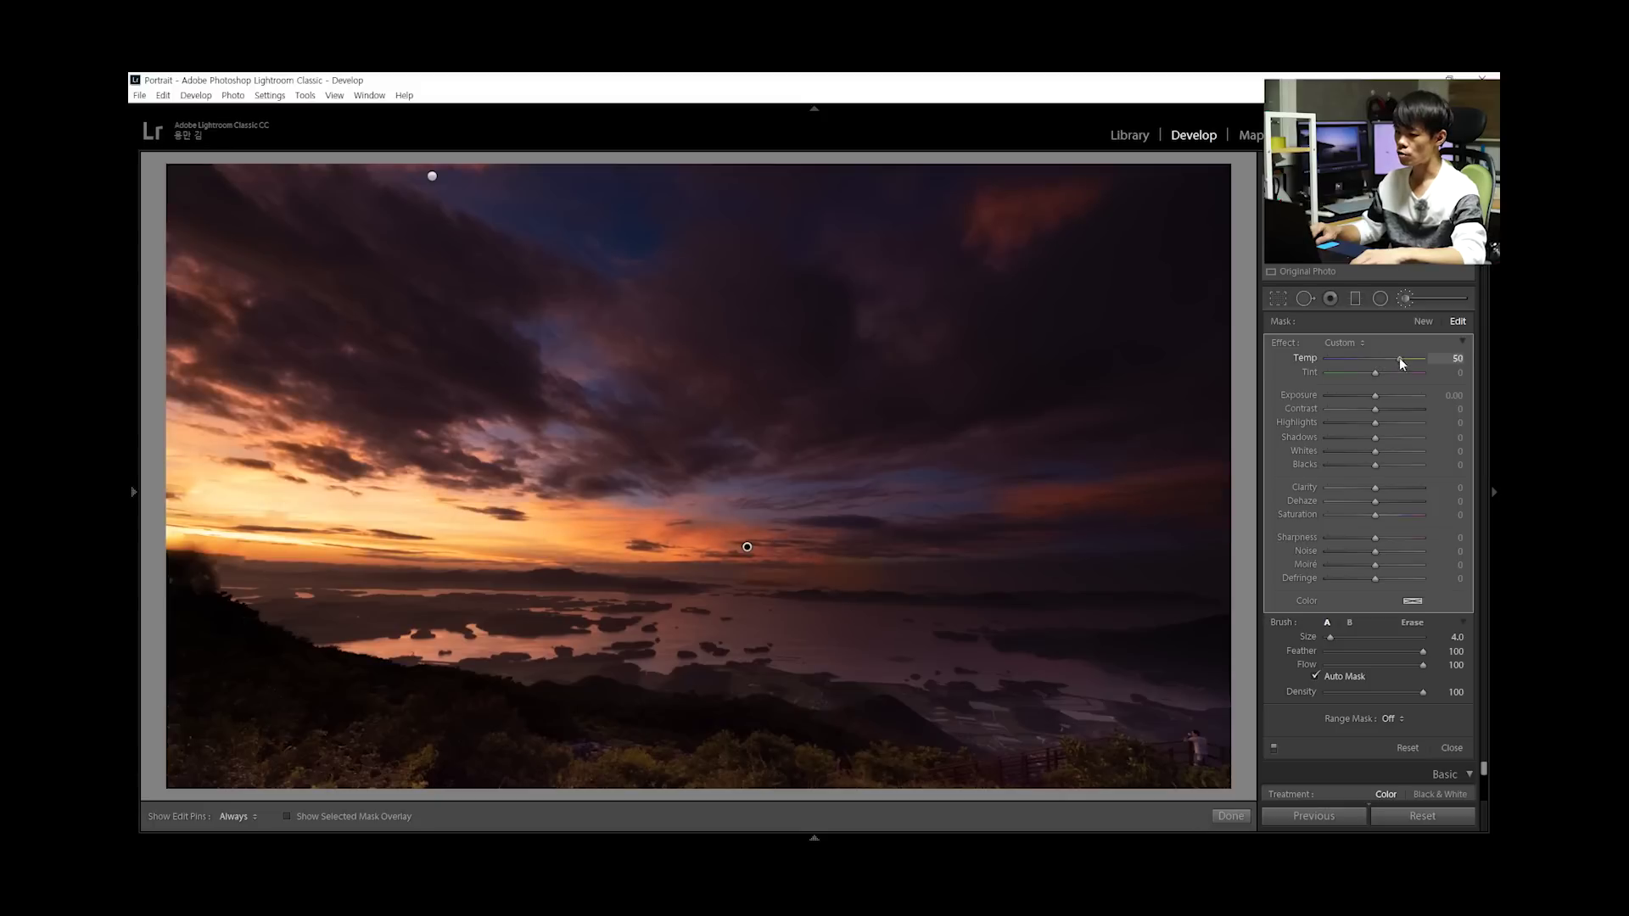
mouse_move(1408, 358)
mouse_down()
mouse_move(1376, 359)
mouse_move(1379, 373)
mouse_up()
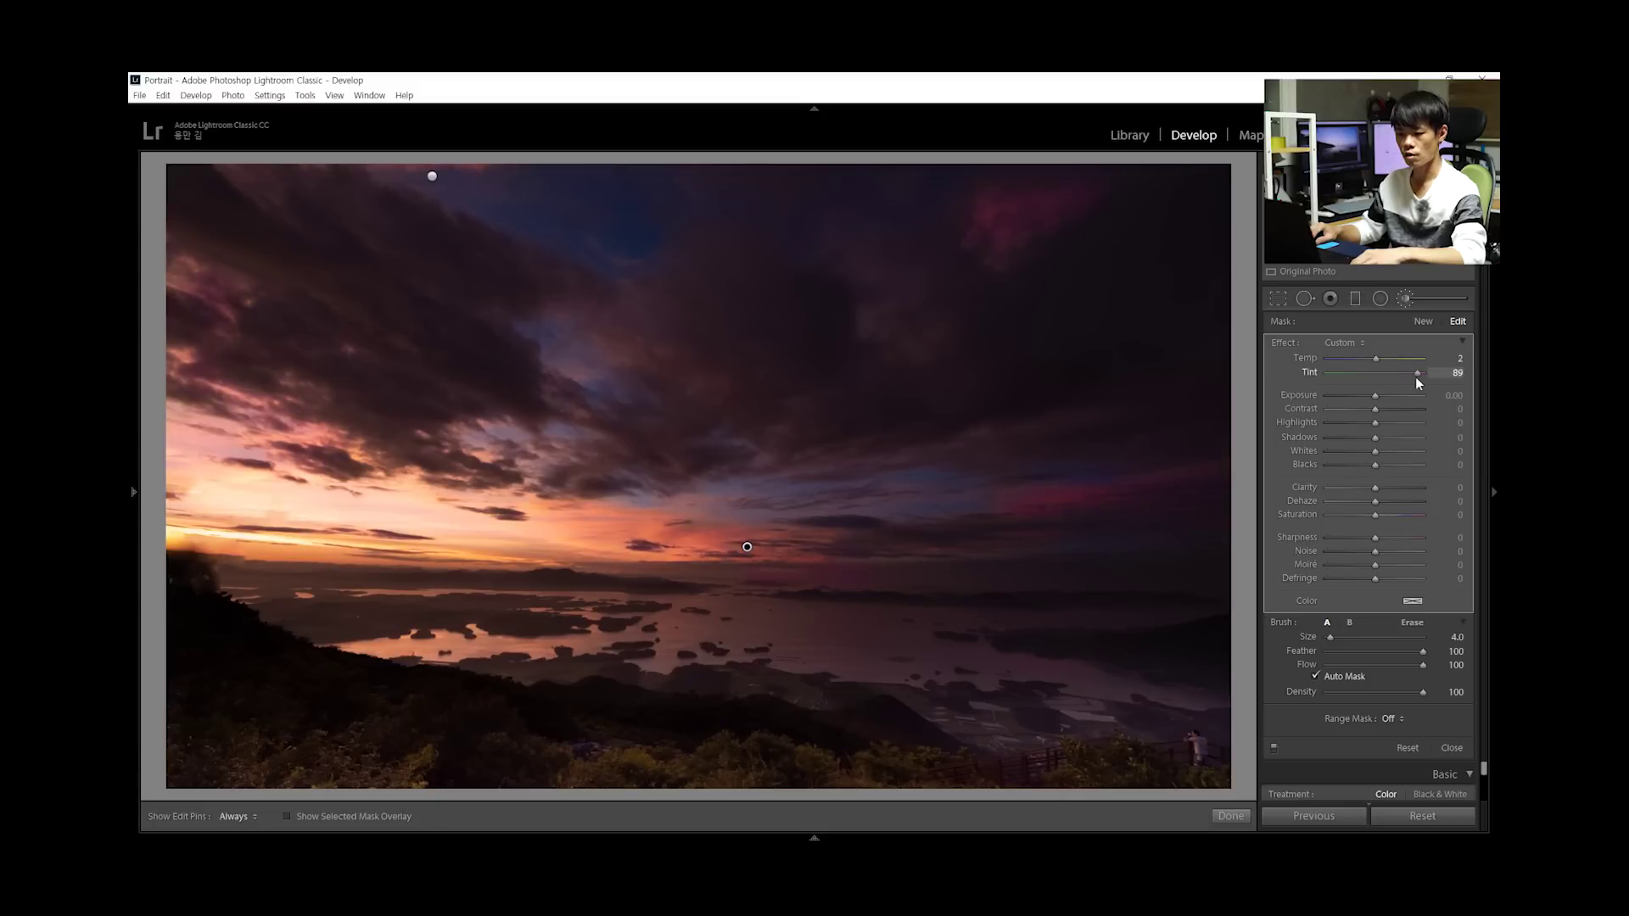
drag(1415, 377, 1377, 374)
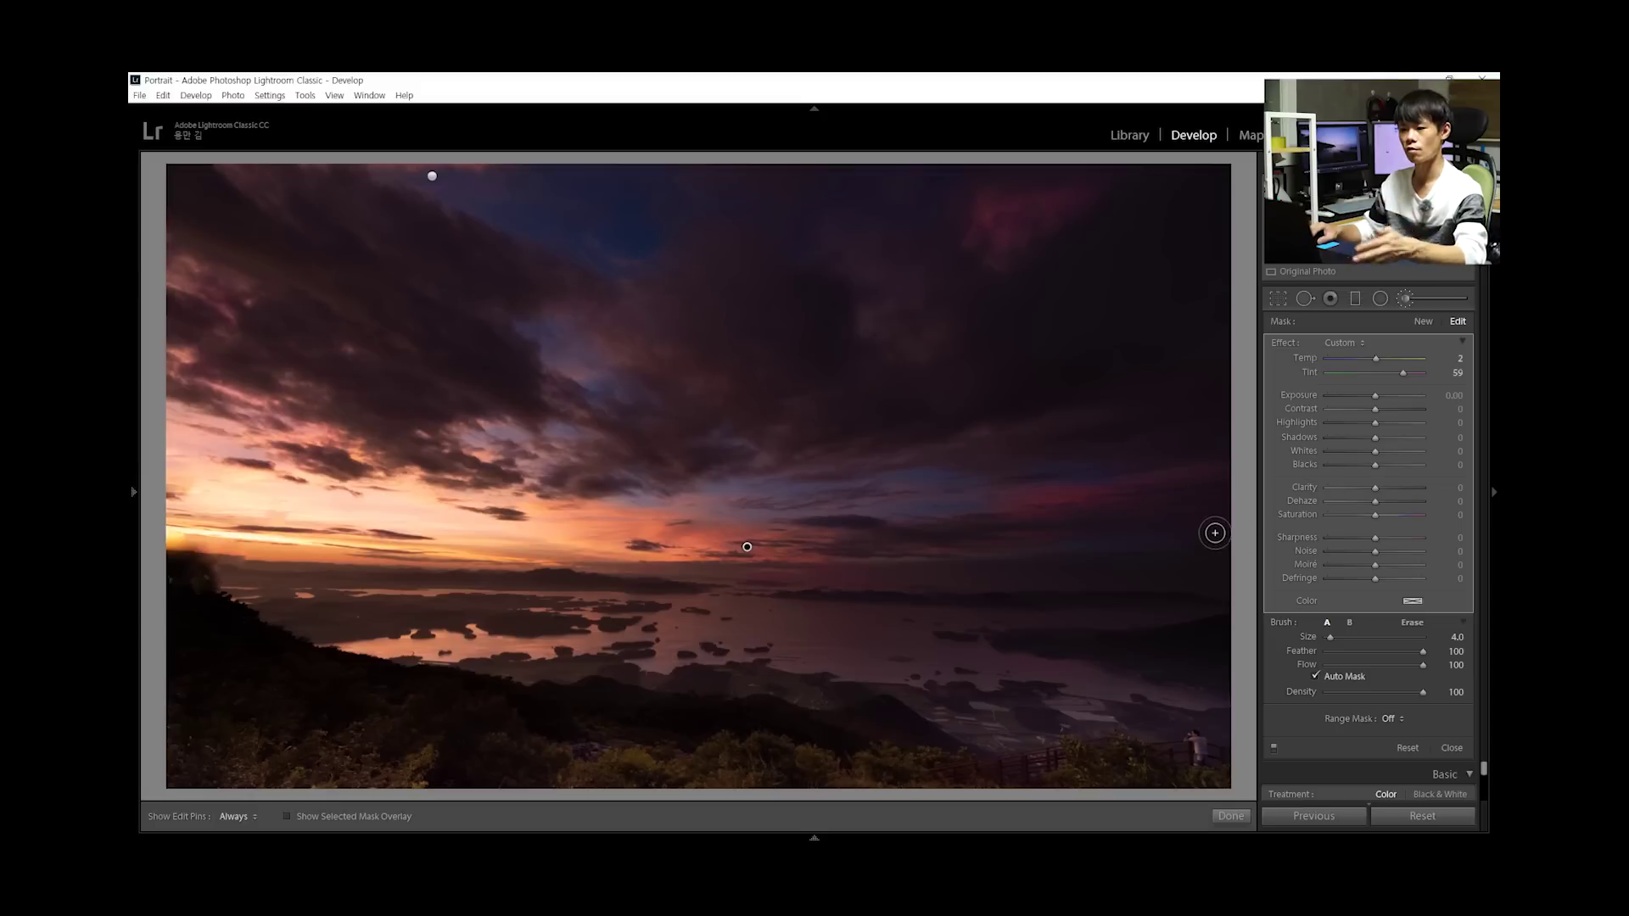
key(k)
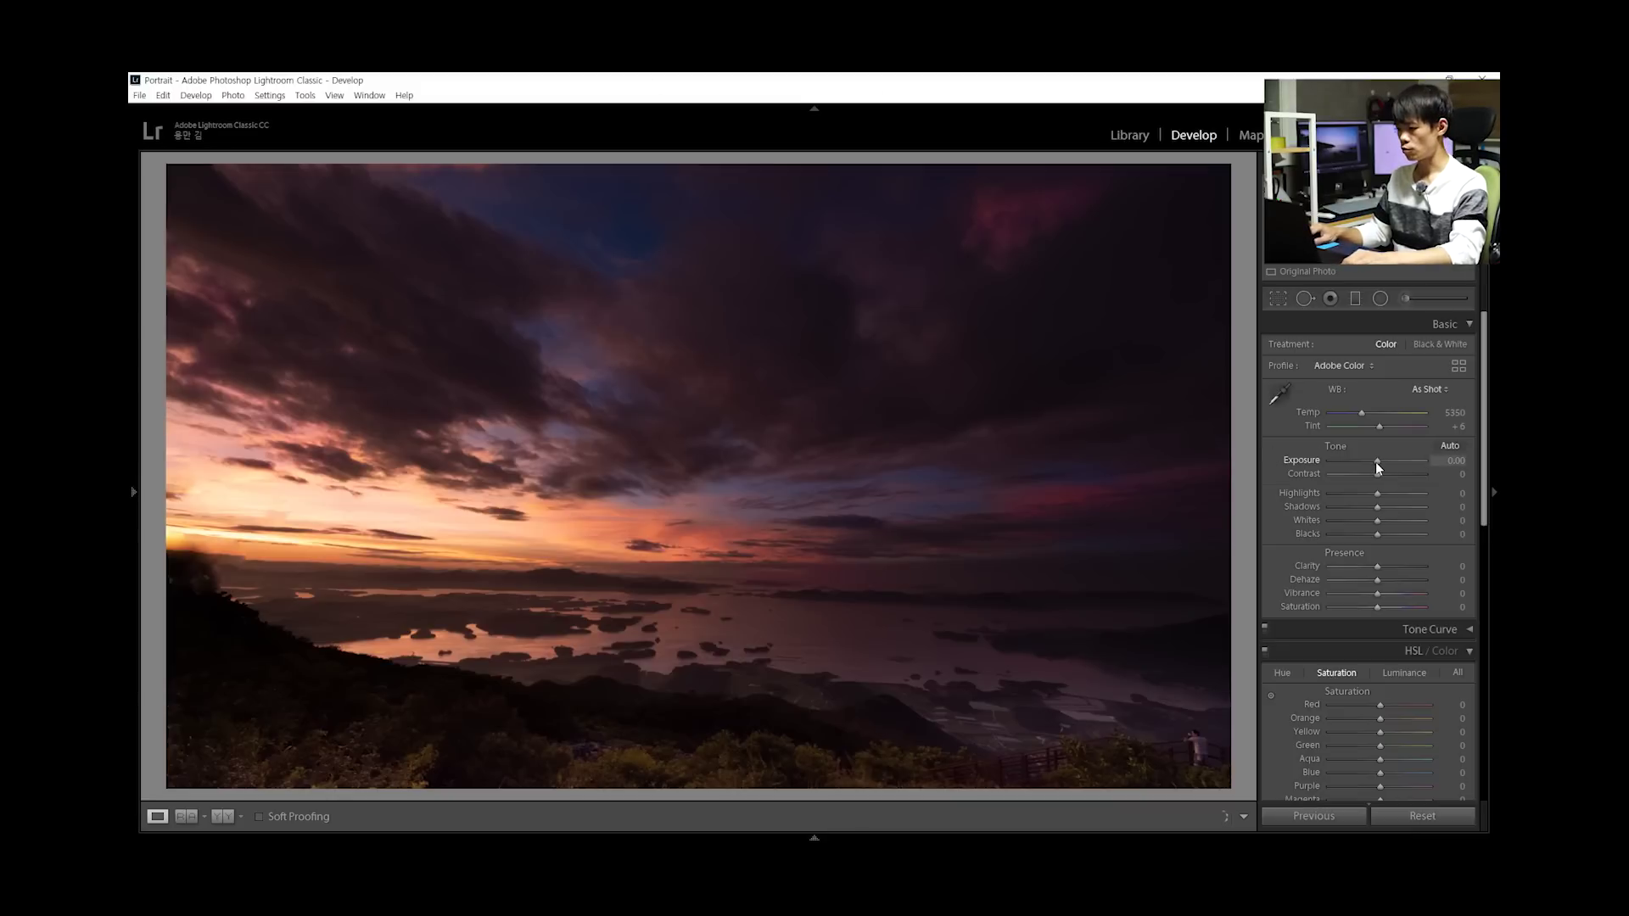
Set the whole photo's Exposure to +0.38 and Blacks to -27
drag(1376, 461, 1381, 463)
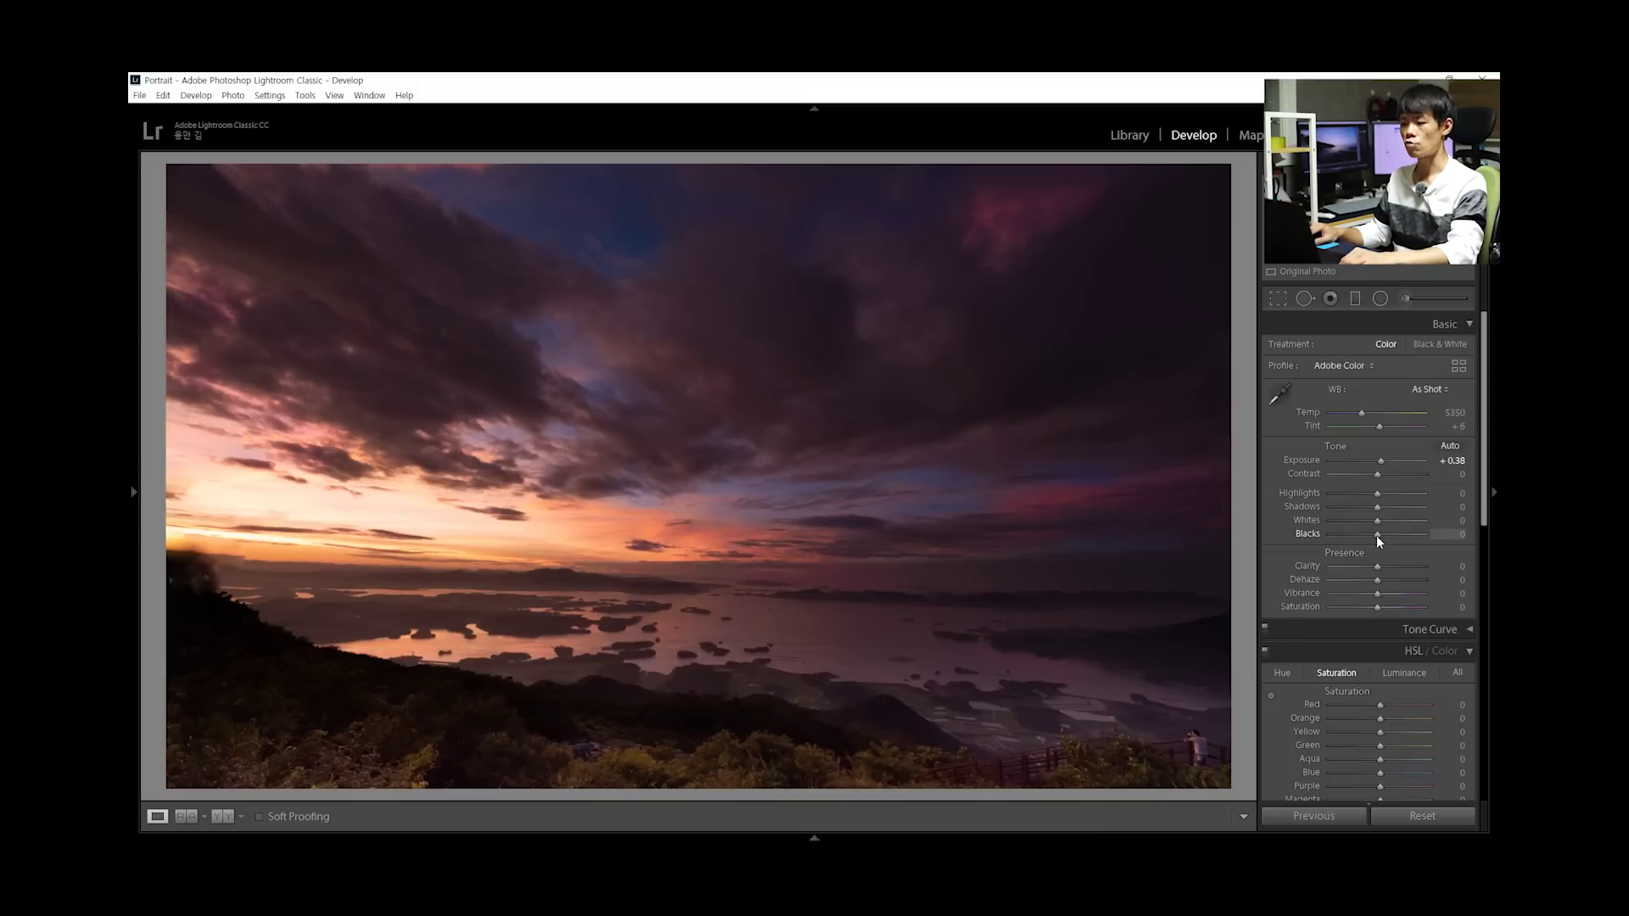
drag(1372, 536, 1361, 537)
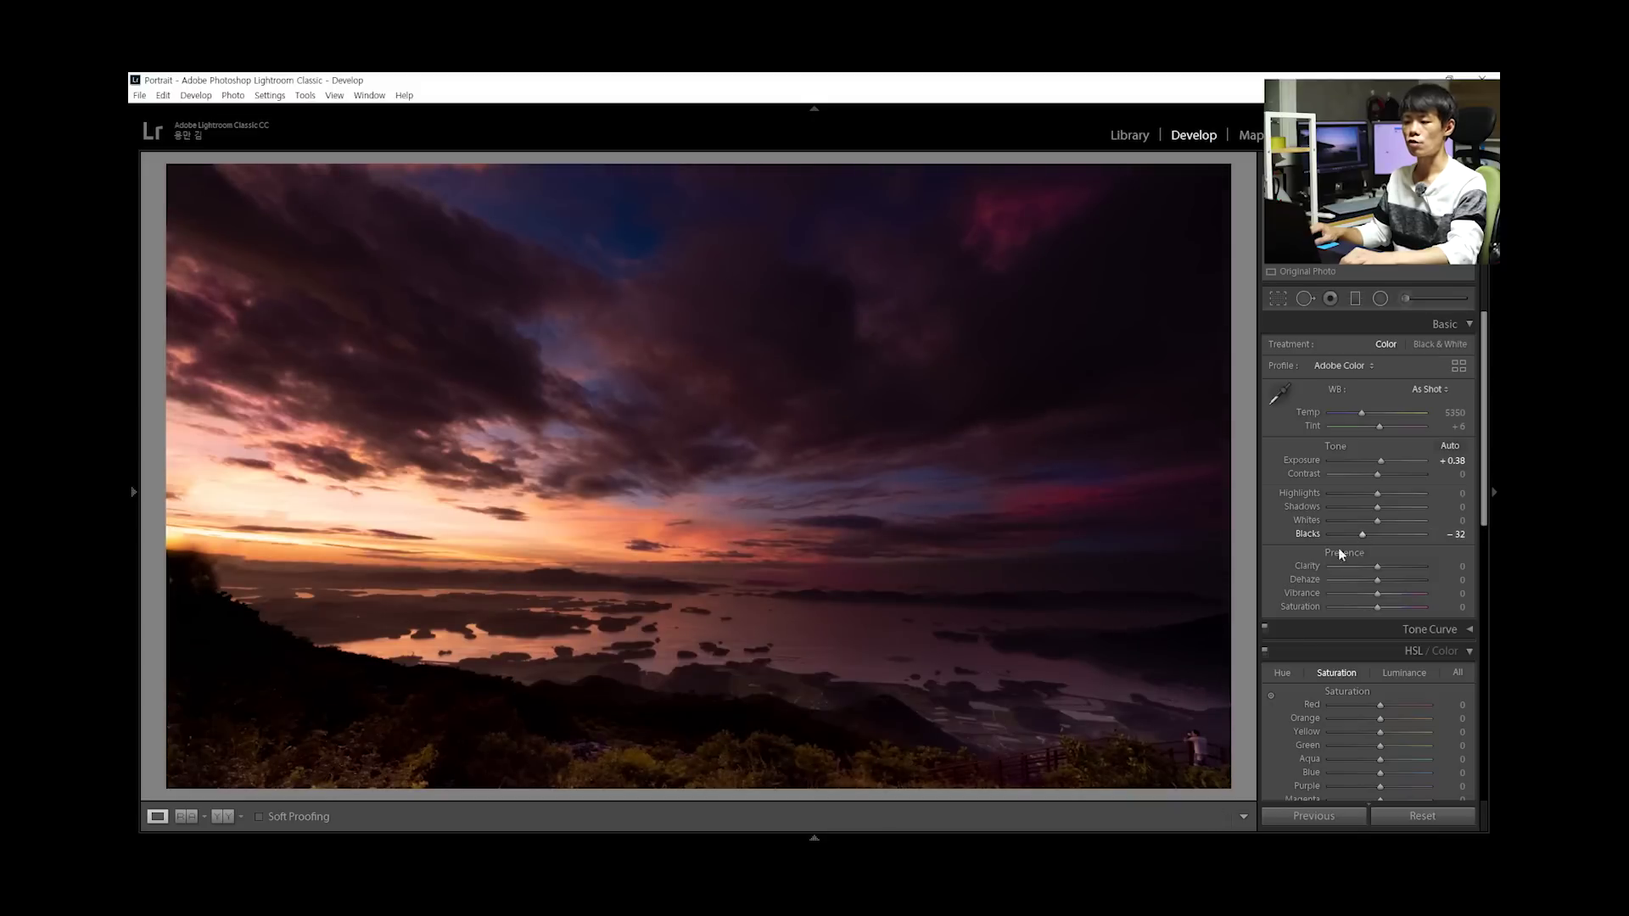
drag(1363, 534, 1370, 535)
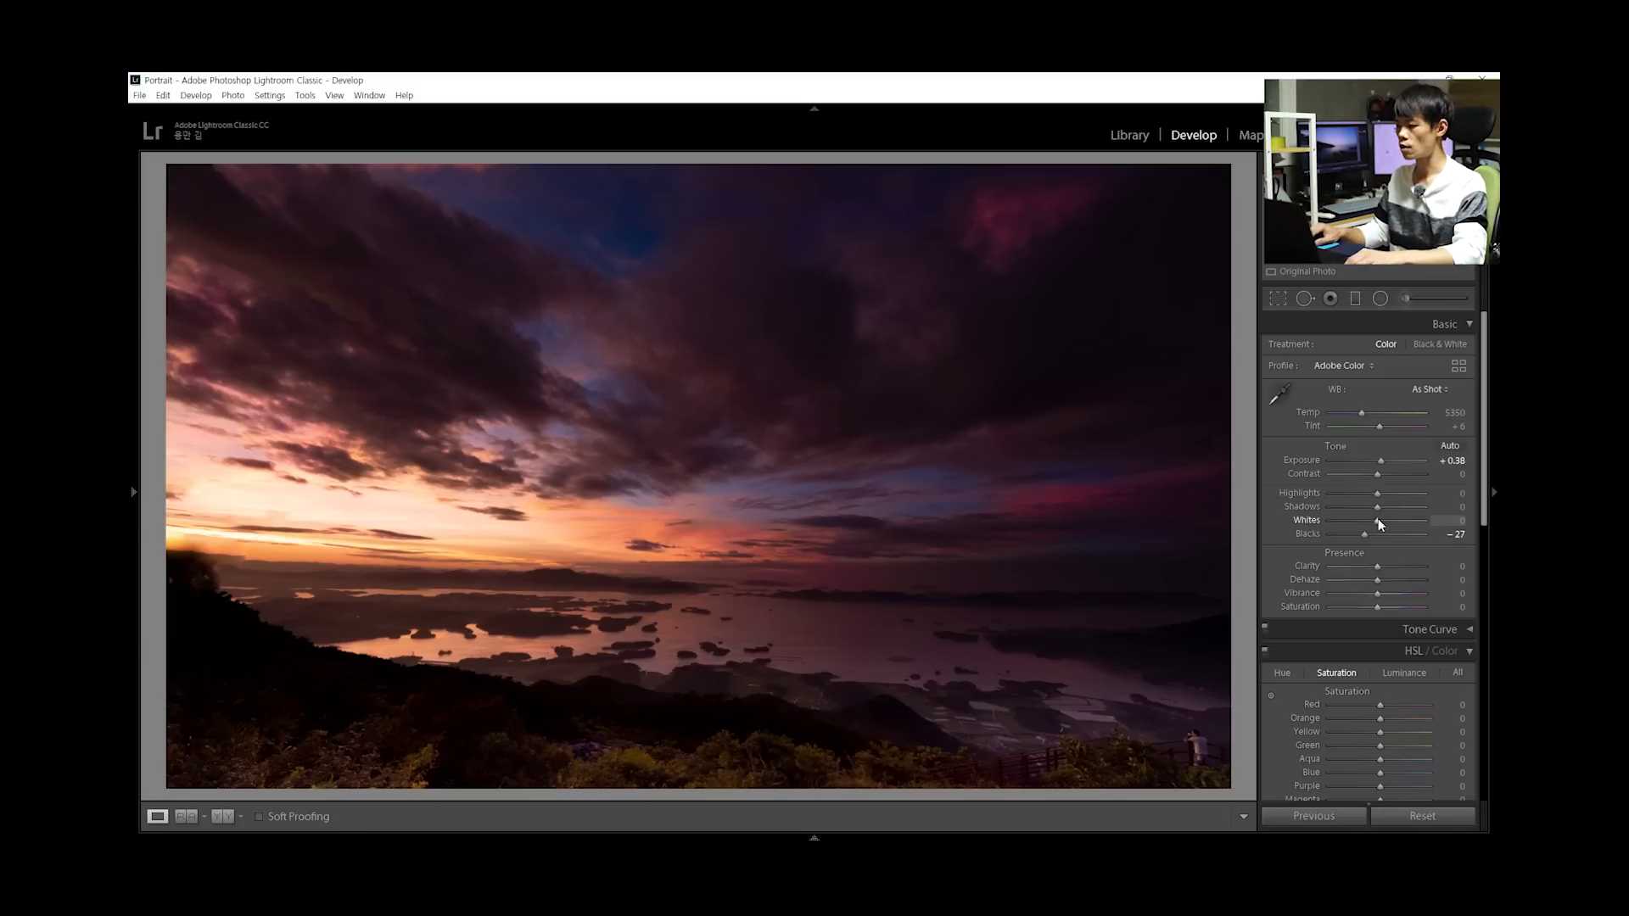
Raise the photo's Whites to +45 and warm the white balance Temp to 5712
drag(1378, 520, 1393, 521)
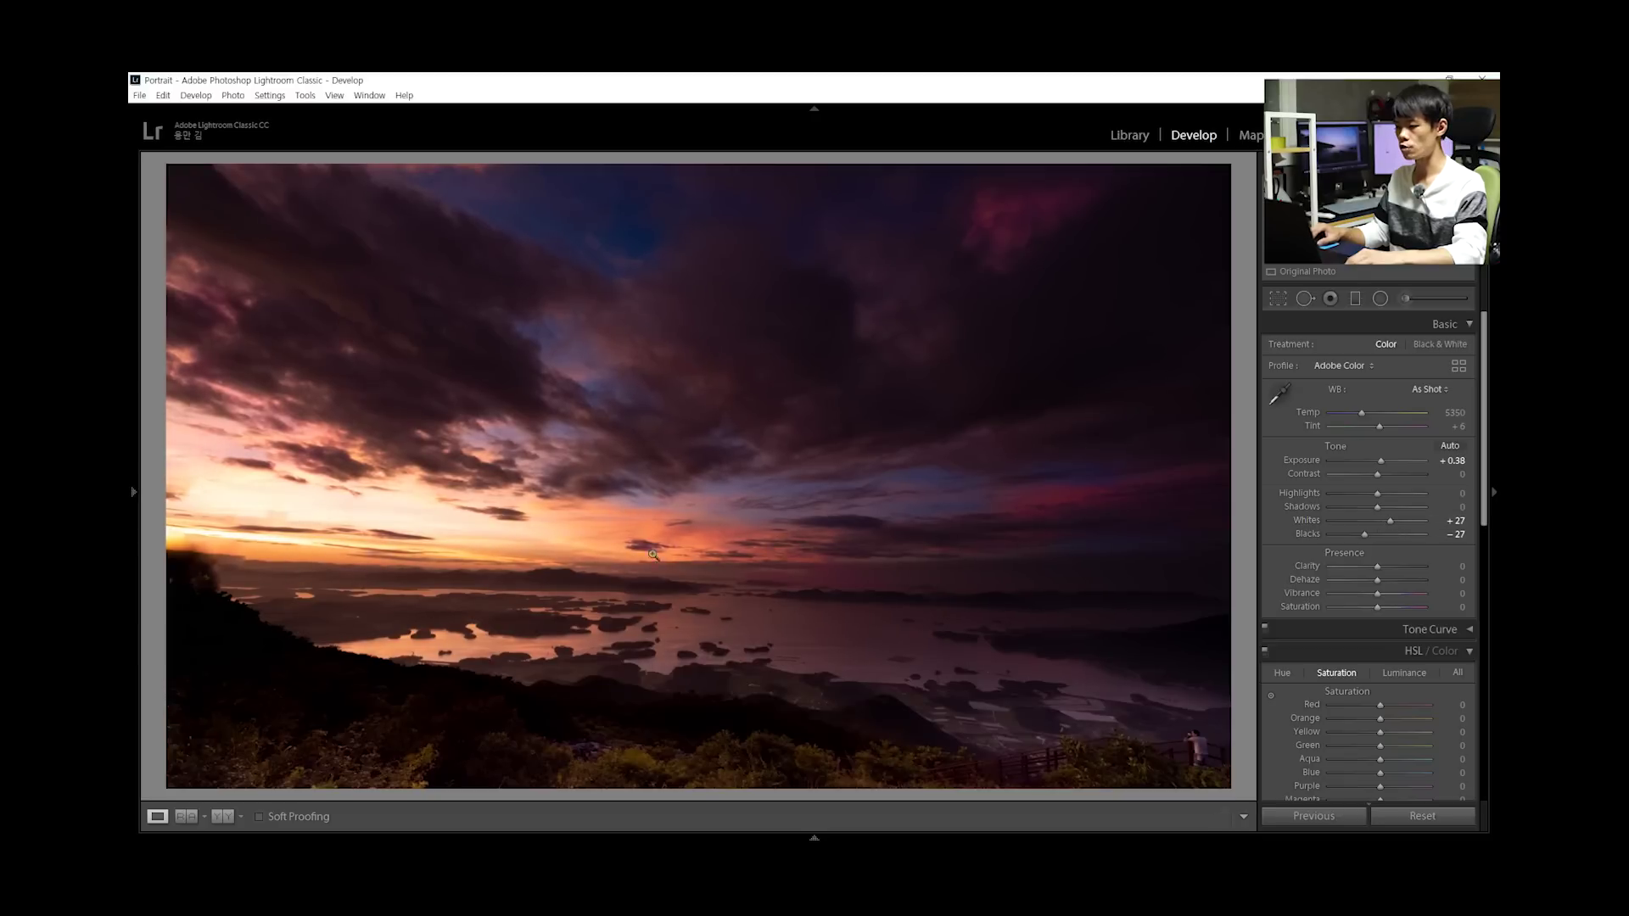
drag(1390, 521, 1399, 522)
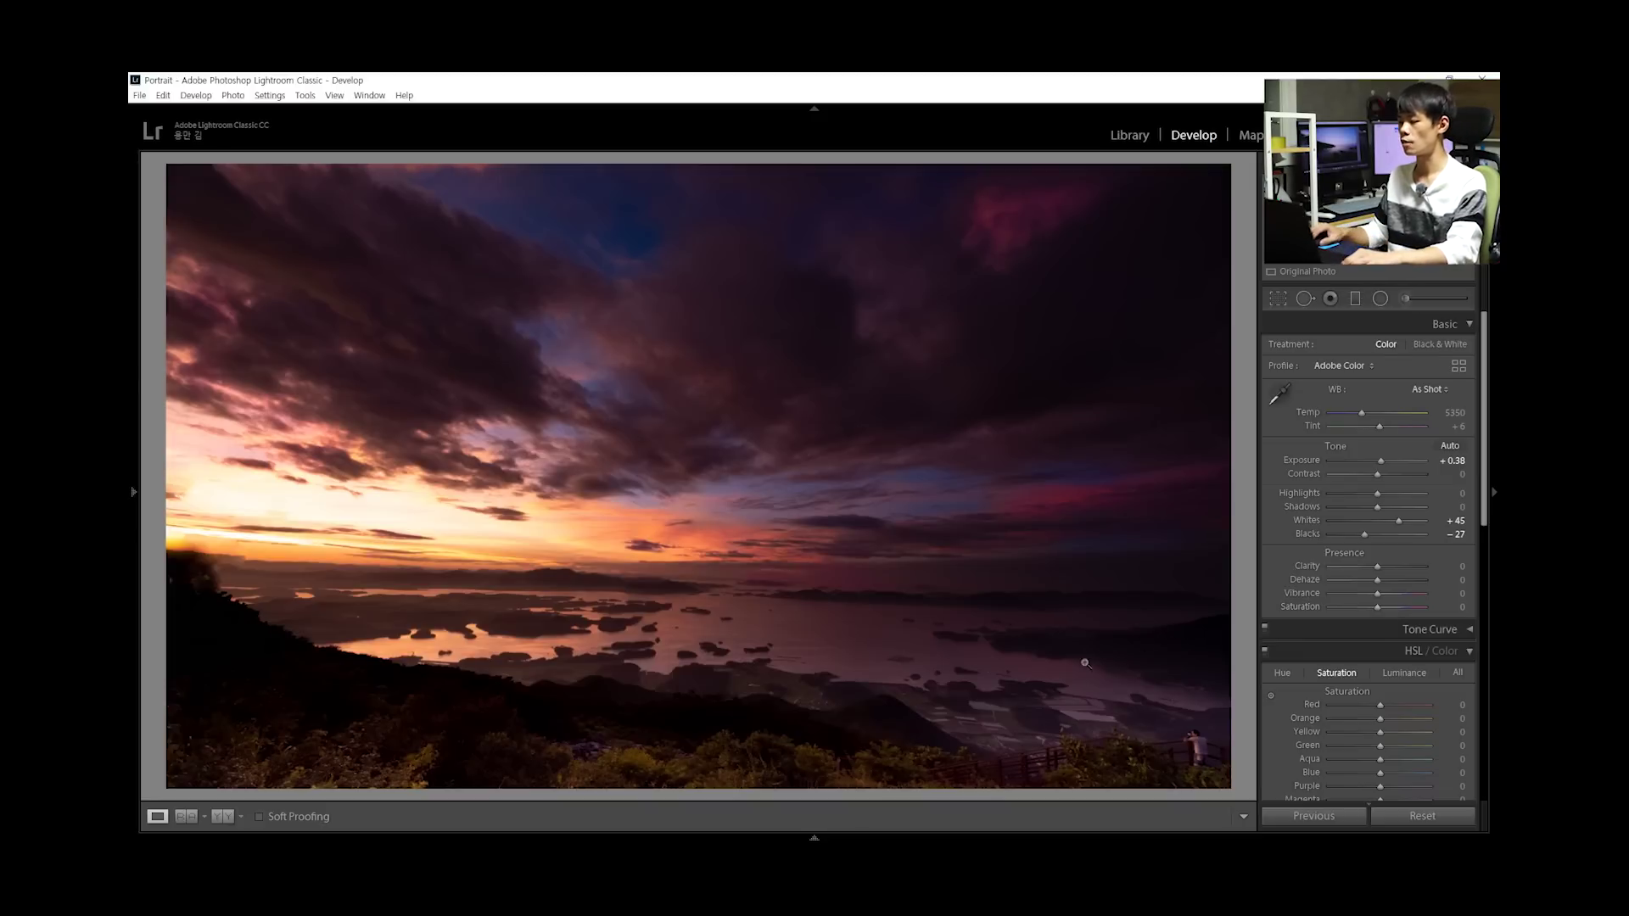
drag(1361, 413, 1362, 416)
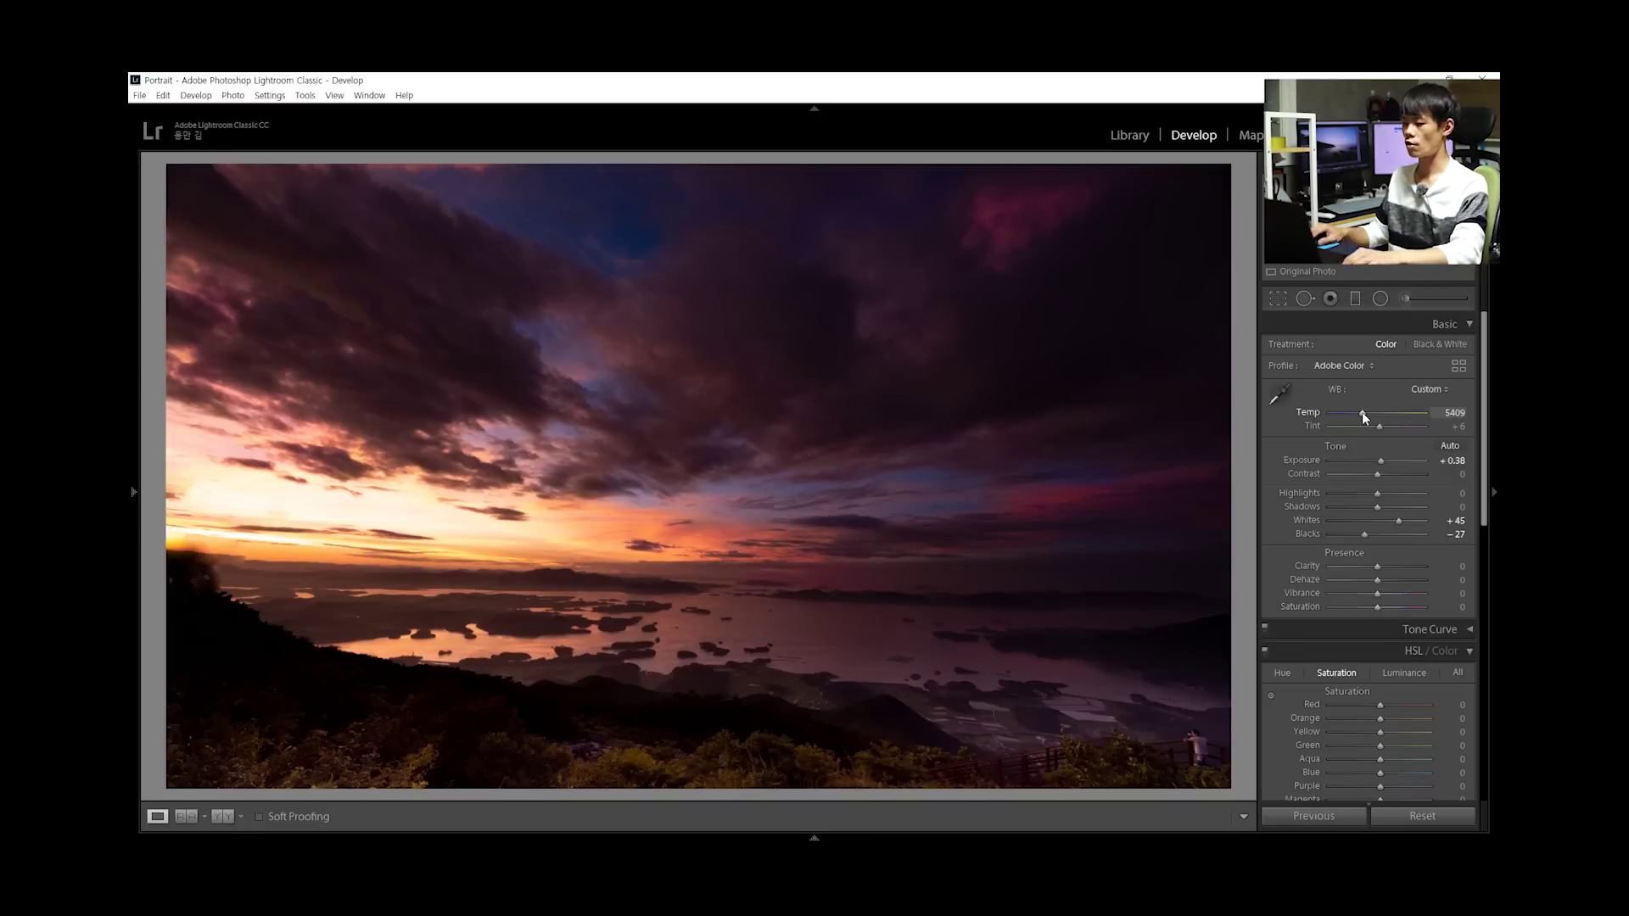
drag(1363, 415, 1366, 417)
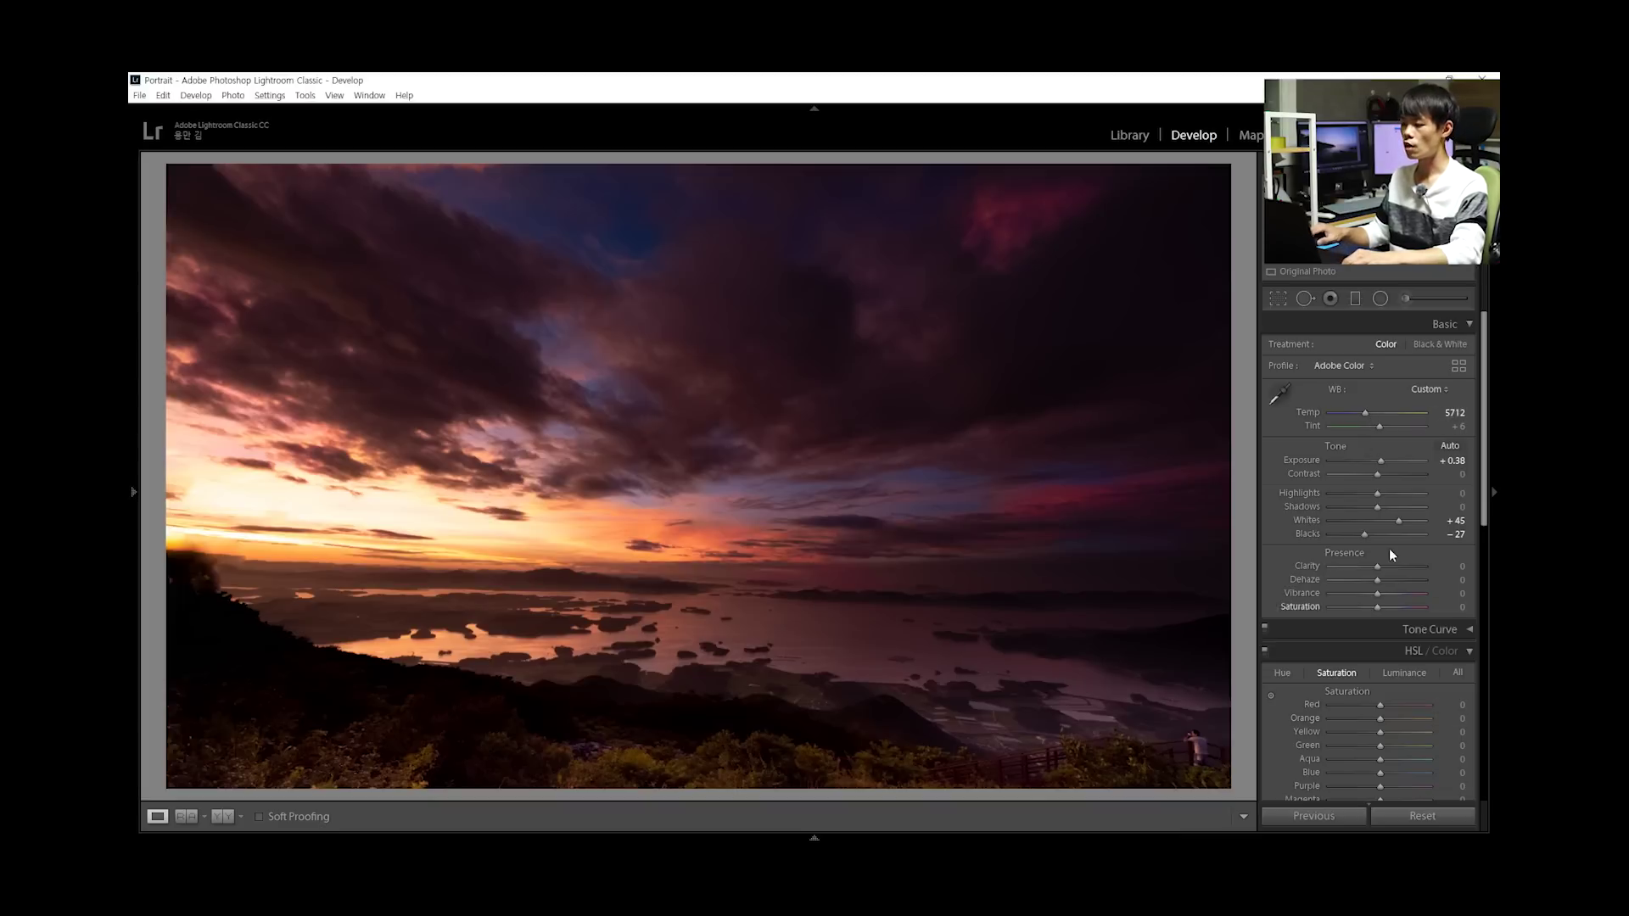
Set the sharpening Amount to 64 and show the photo's before and after versions side by side
scroll(1393, 569, down, 4)
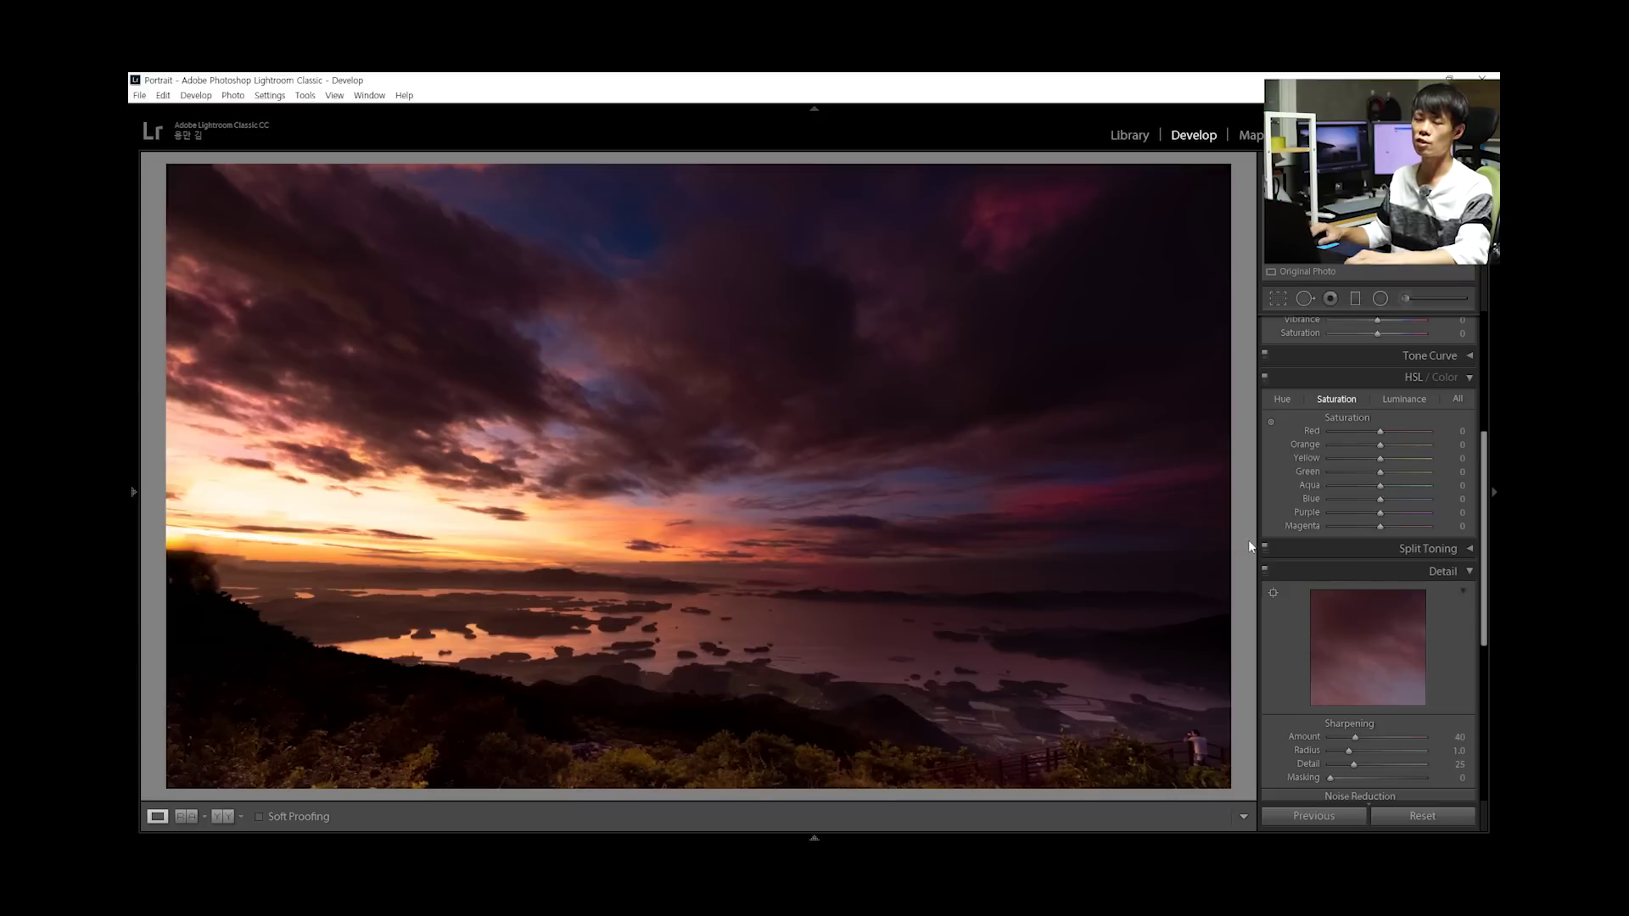
scroll(1400, 594, down, 5)
click(1415, 619)
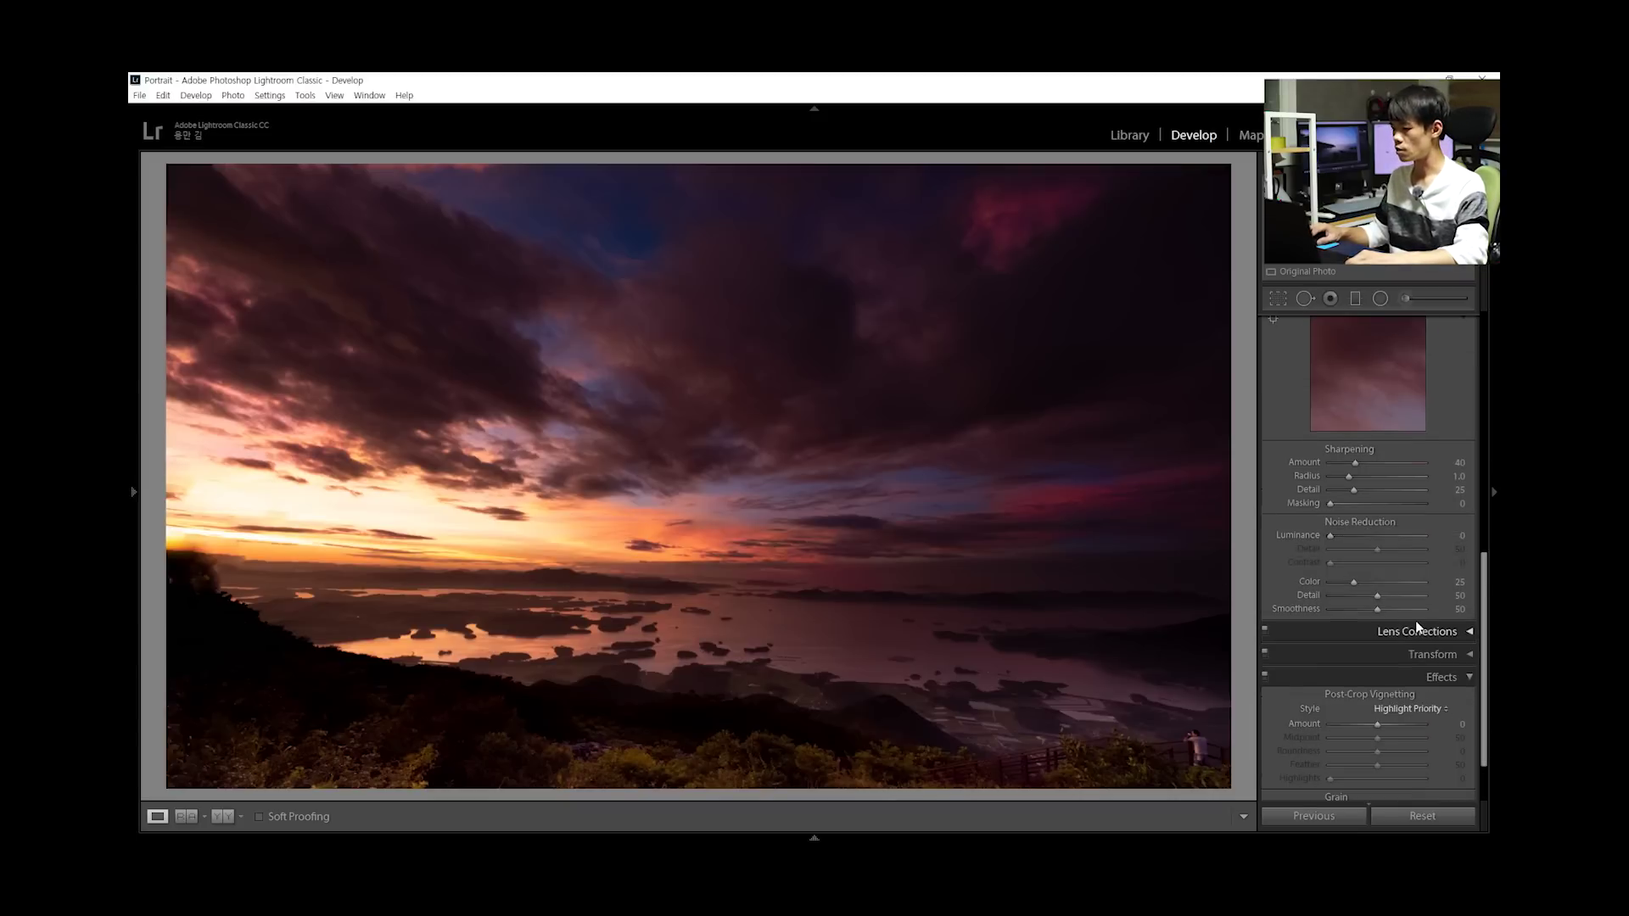
scroll(1415, 620, down, 1)
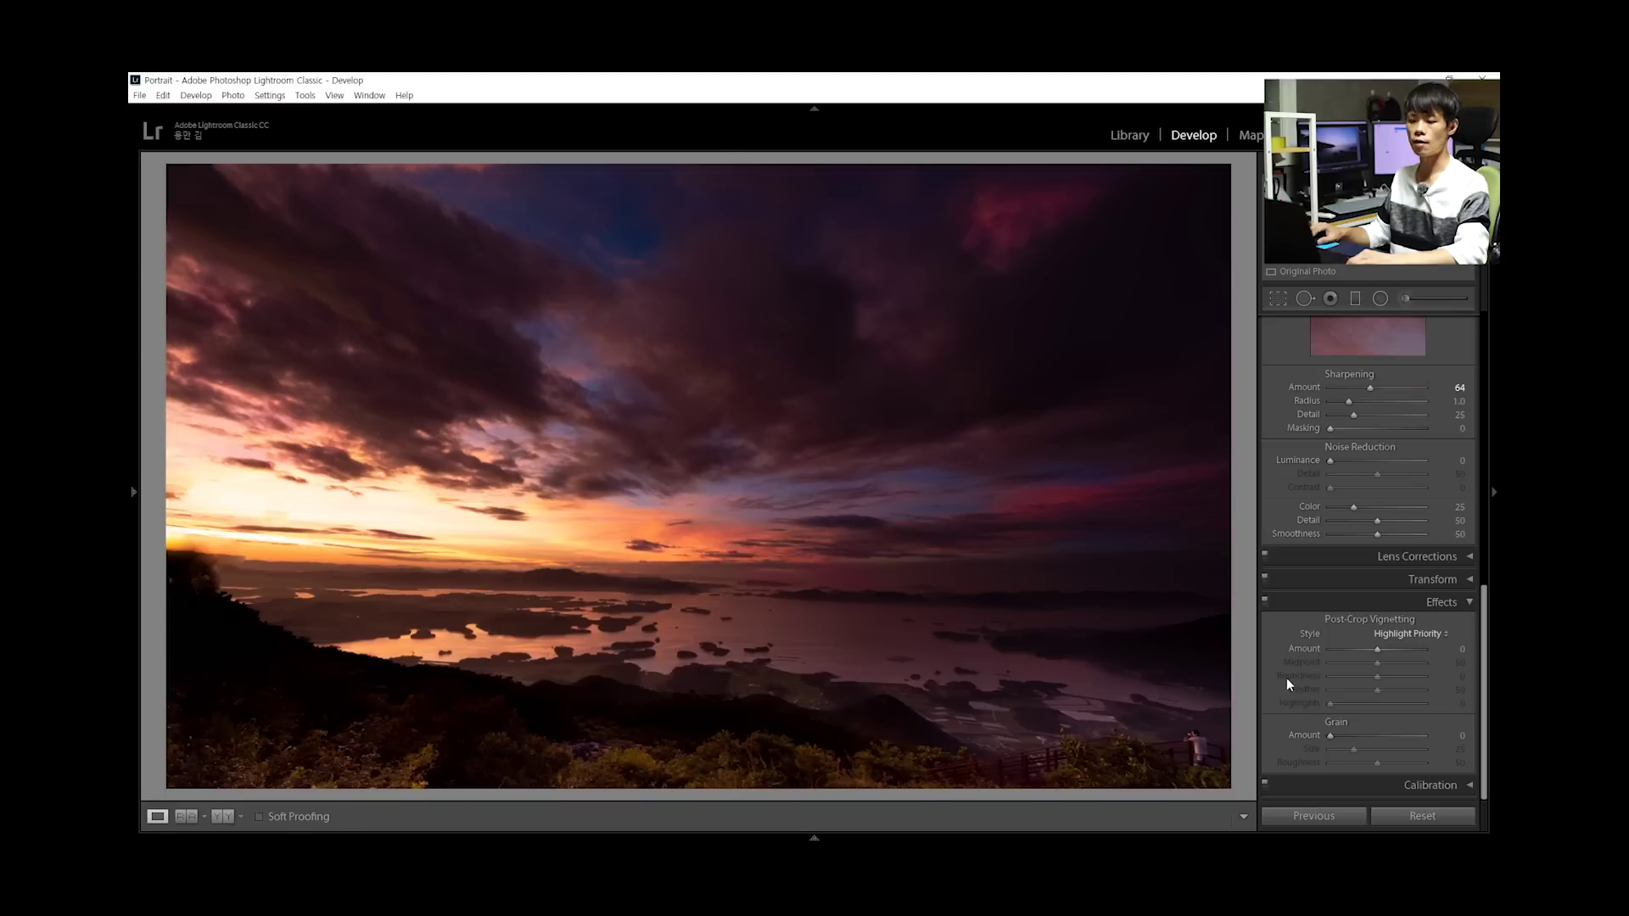
key(y)
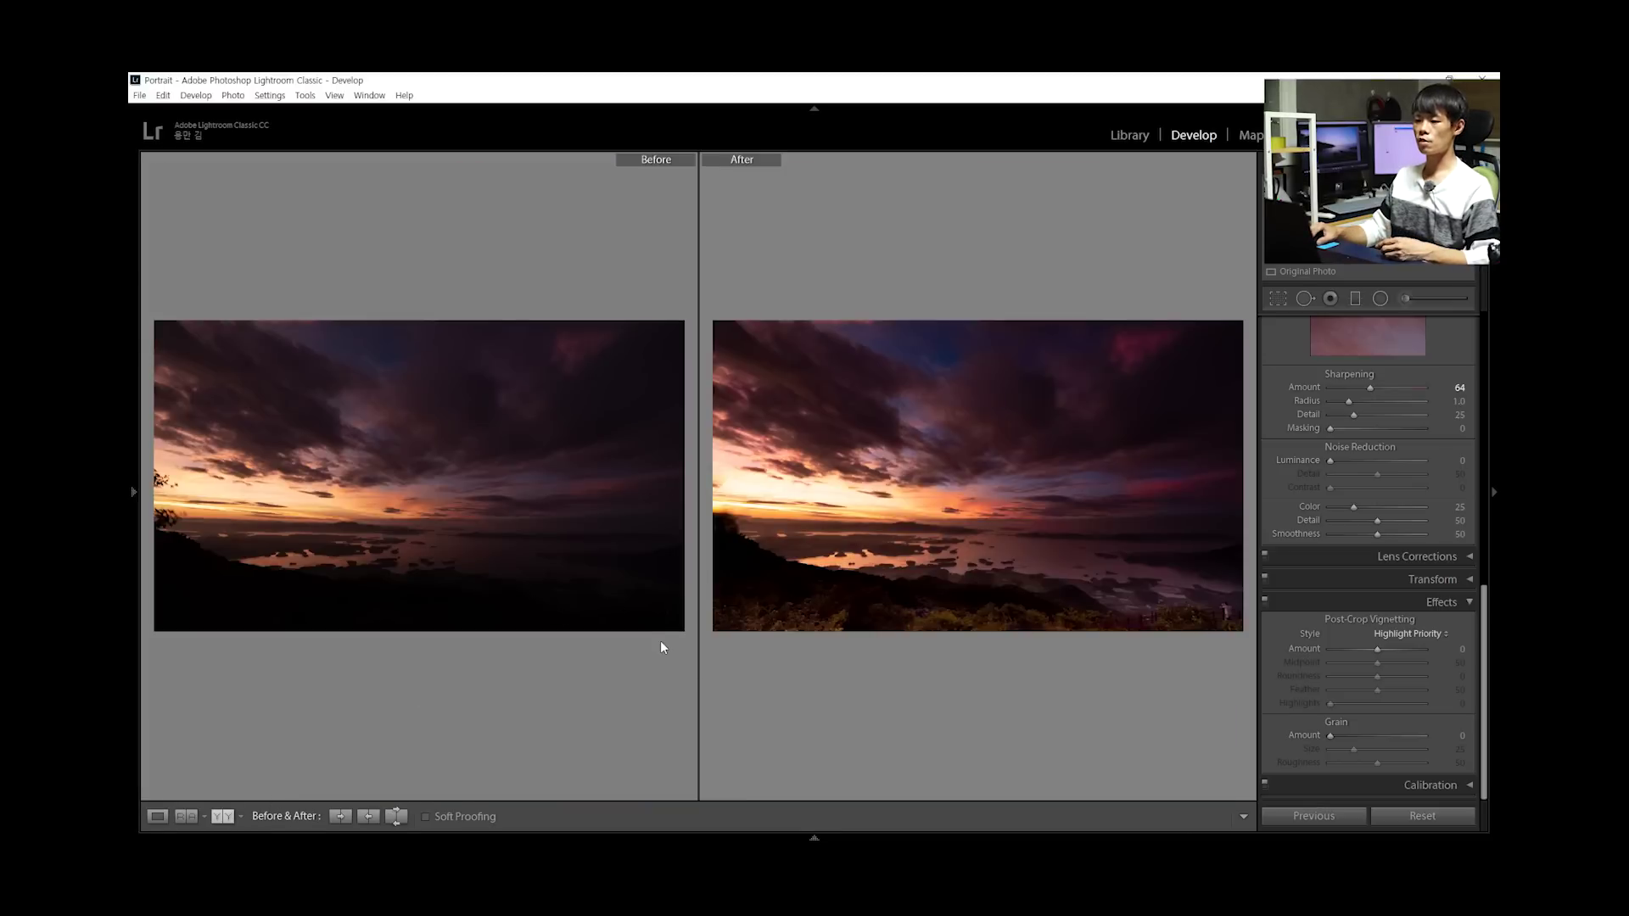